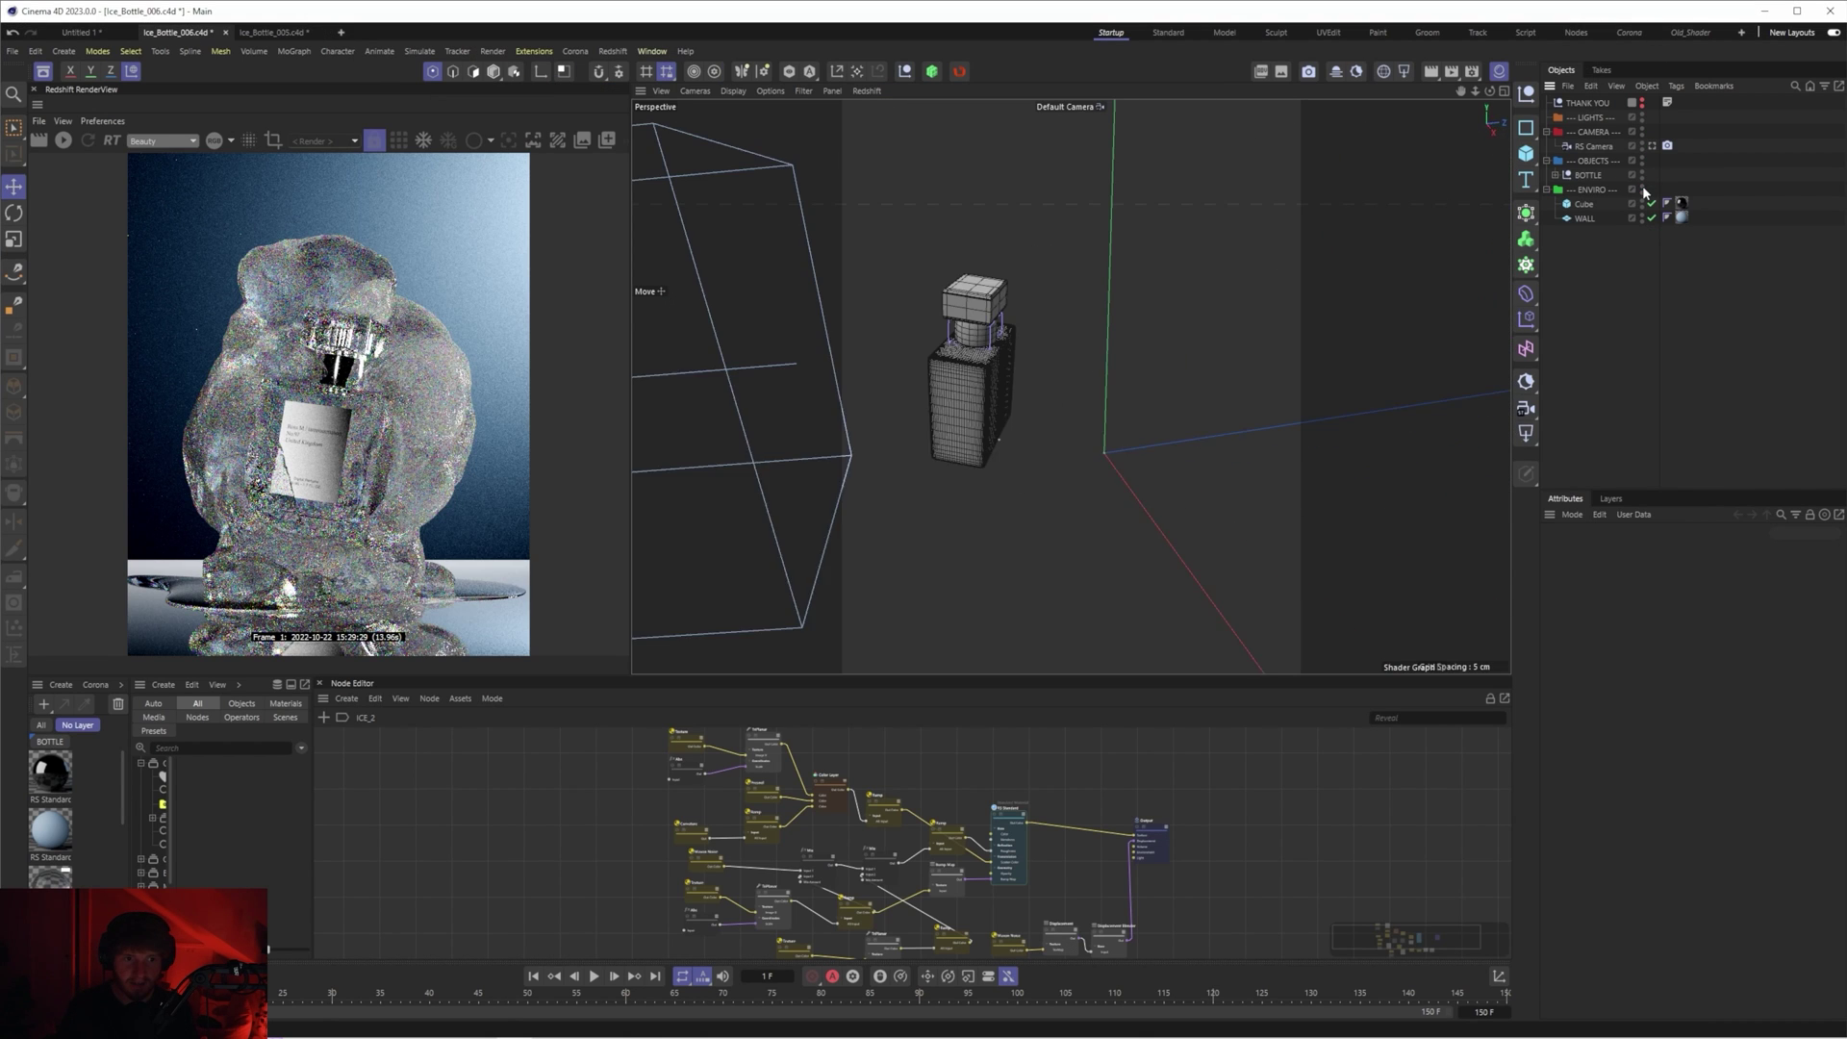
- Select the floor Cube the perfume bottle stands on
scroll(1056, 427, "up", 10)
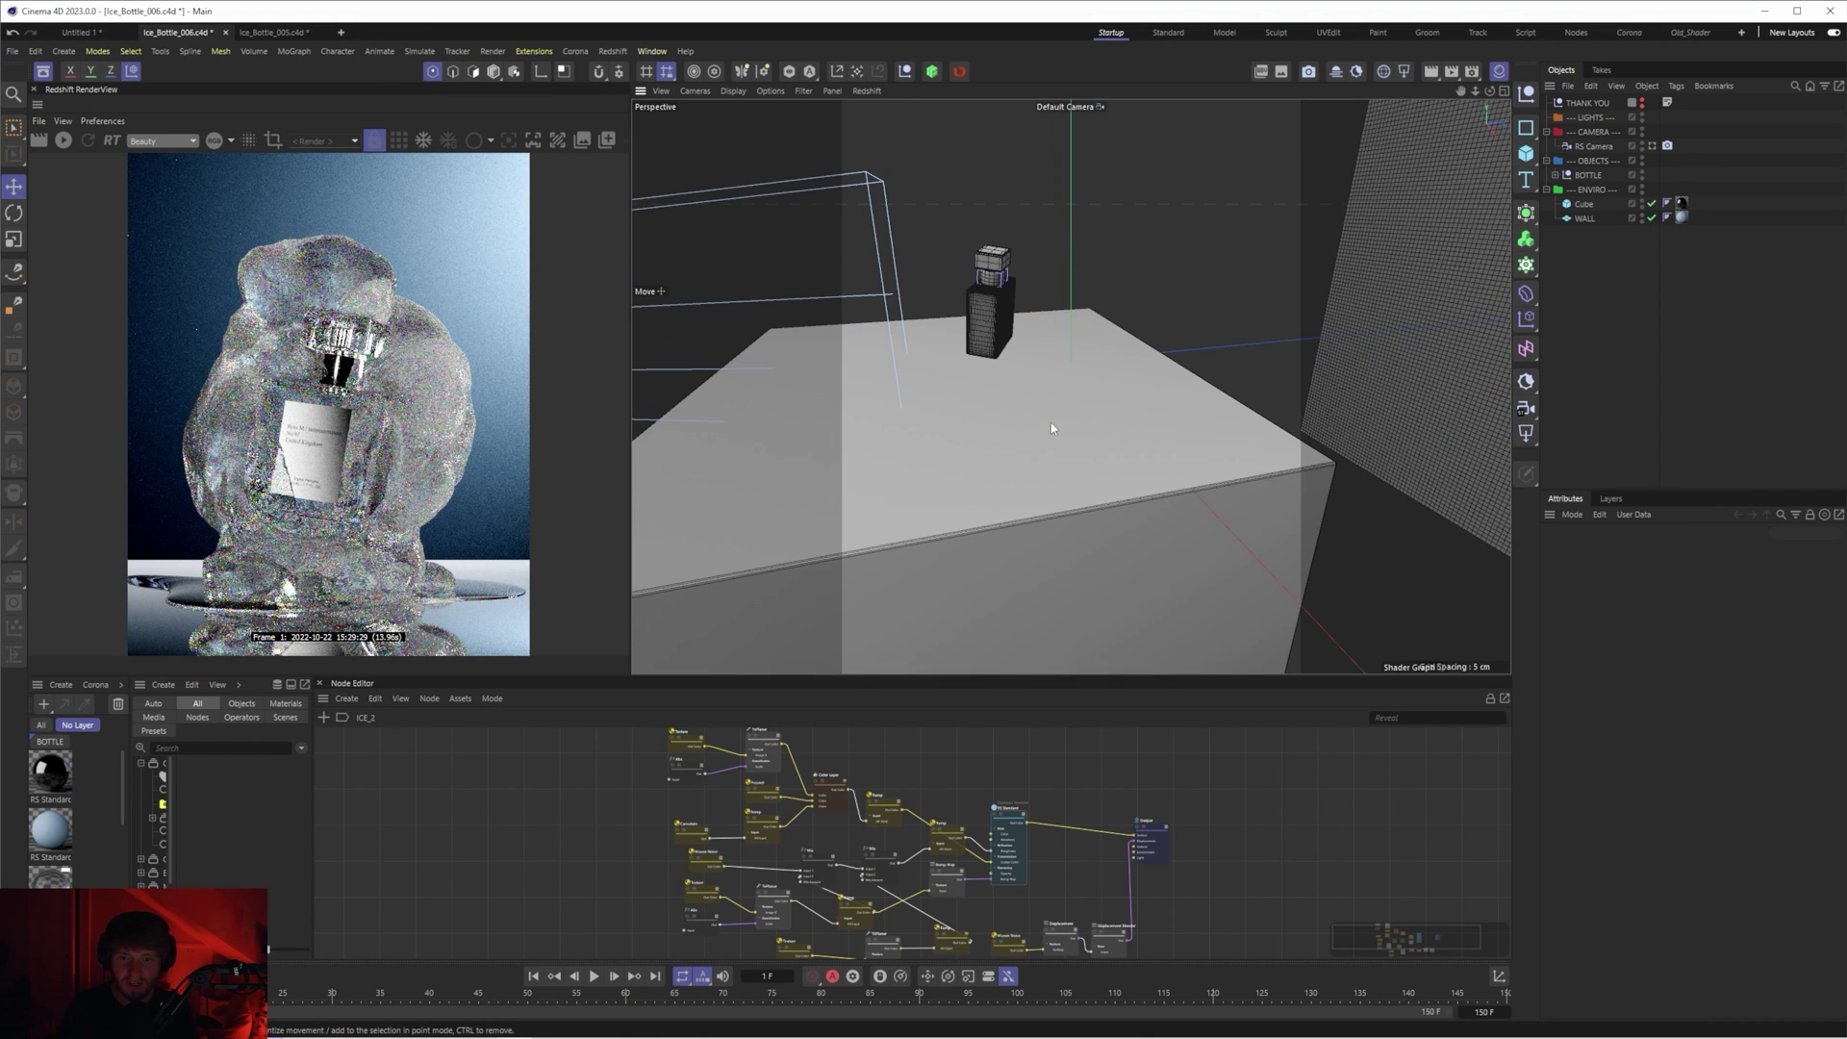
left_click(1051, 423)
scroll(994, 327, "up", 5)
scroll(994, 327, "down", 3)
scroll(1059, 421, "down", 8)
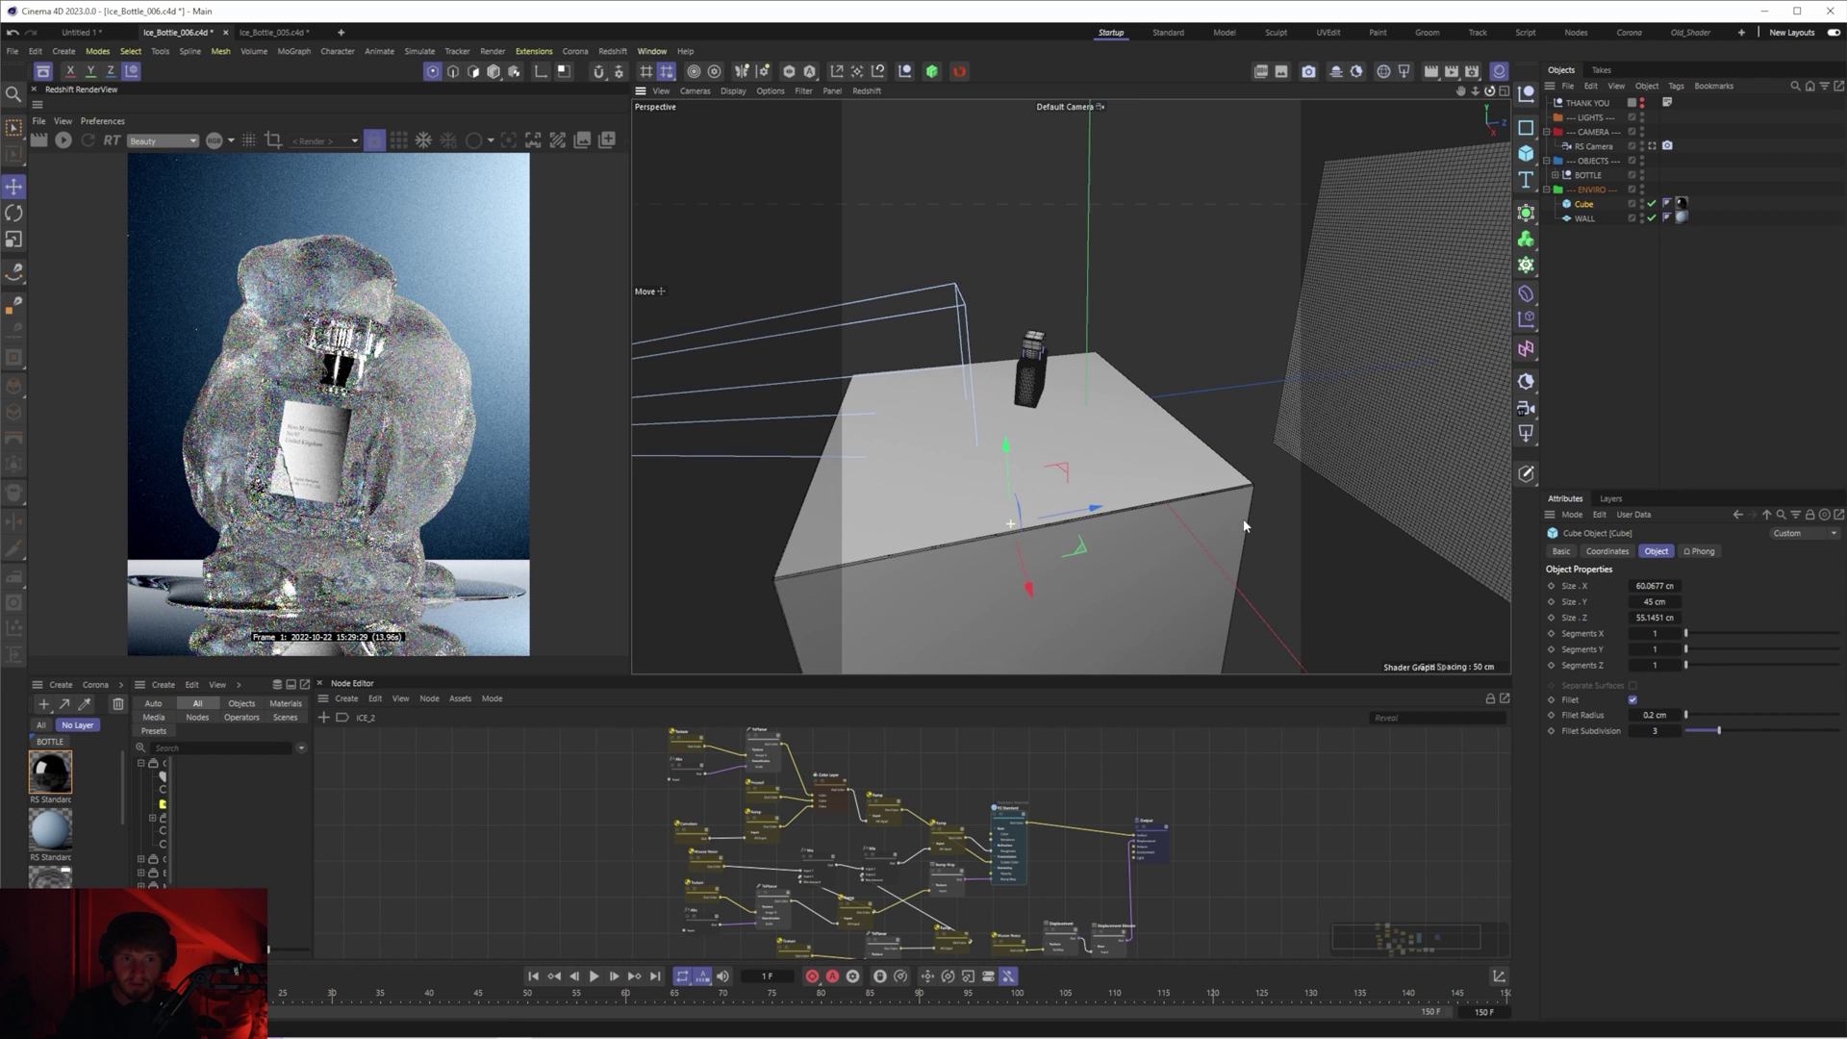
- Orbit in close to the bottle, then view the scene through the RS Camera
left_click_drag(1247, 525, 946, 366, "alt")
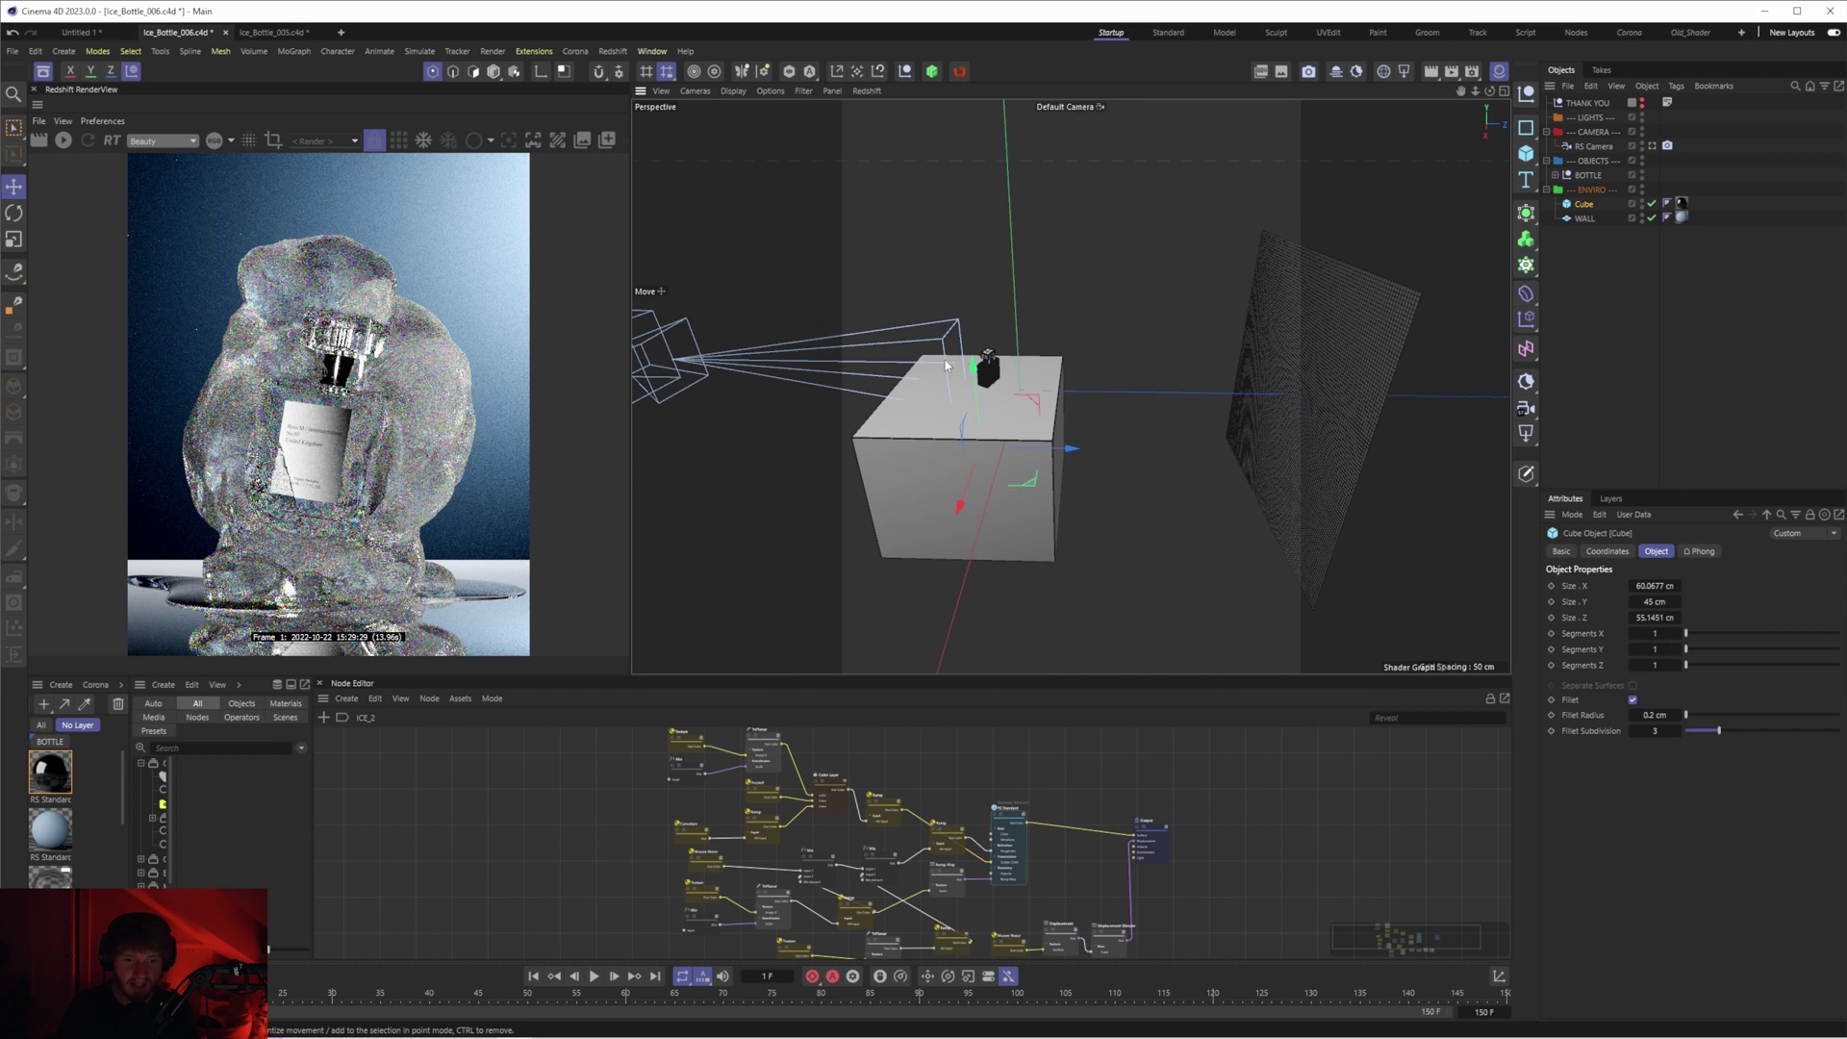
left_click_drag(1336, 384, 1332, 508, "alt")
middle_click_drag(1089, 342, 1167, 466, "alt")
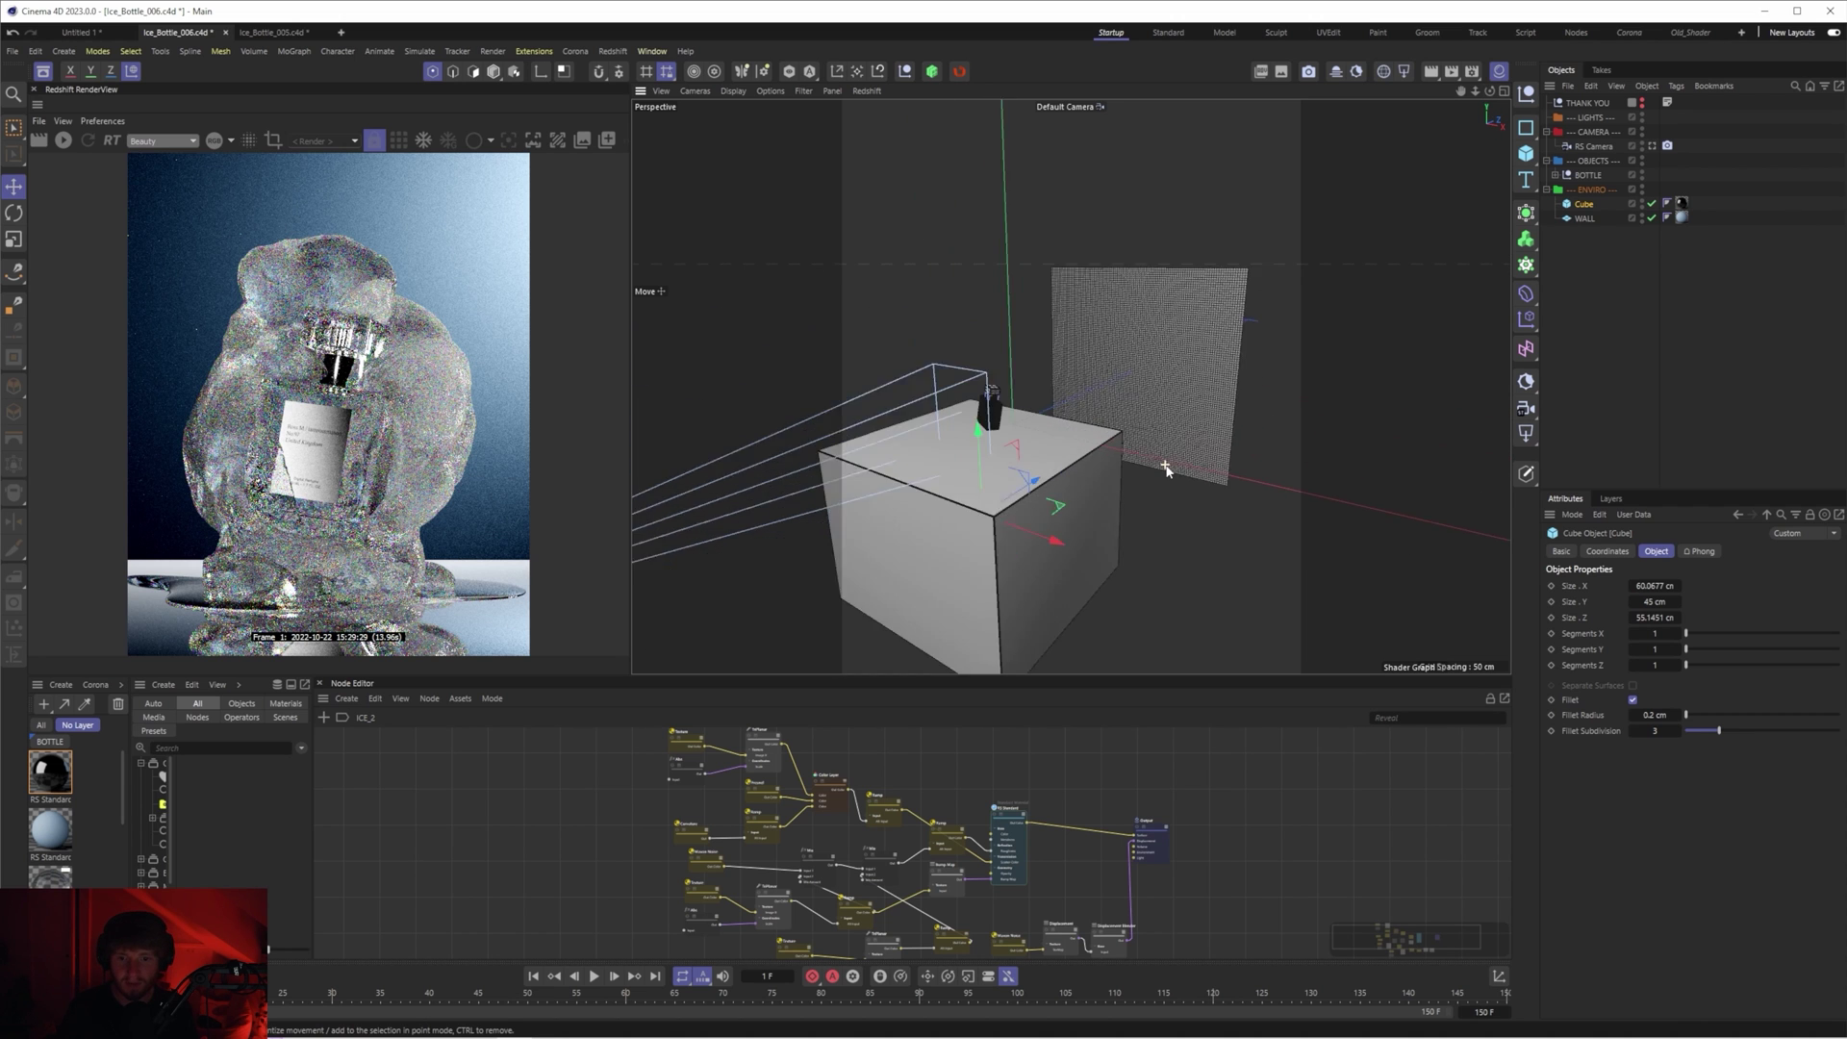
scroll(1080, 408, "up", 5)
left_click(1652, 146)
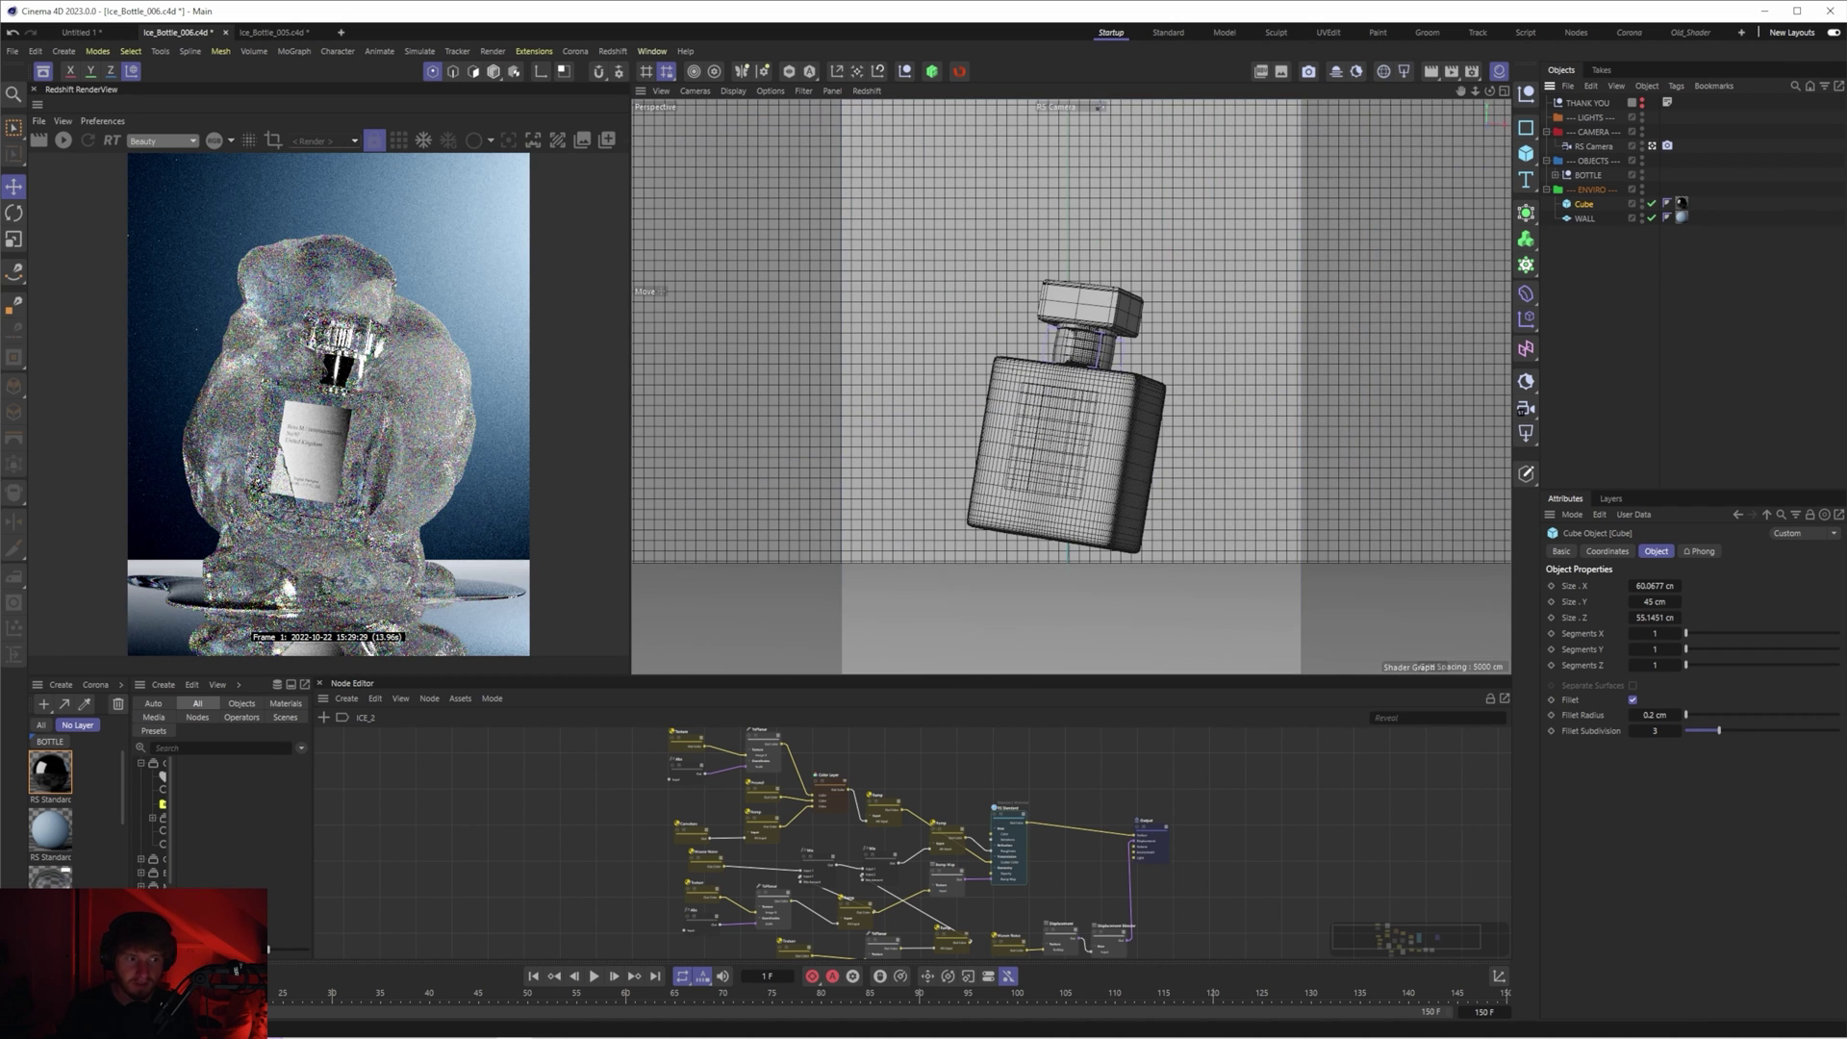
- Move the floating reference image to the middle, then close it
left_click_drag(1427, 371, 1114, 478)
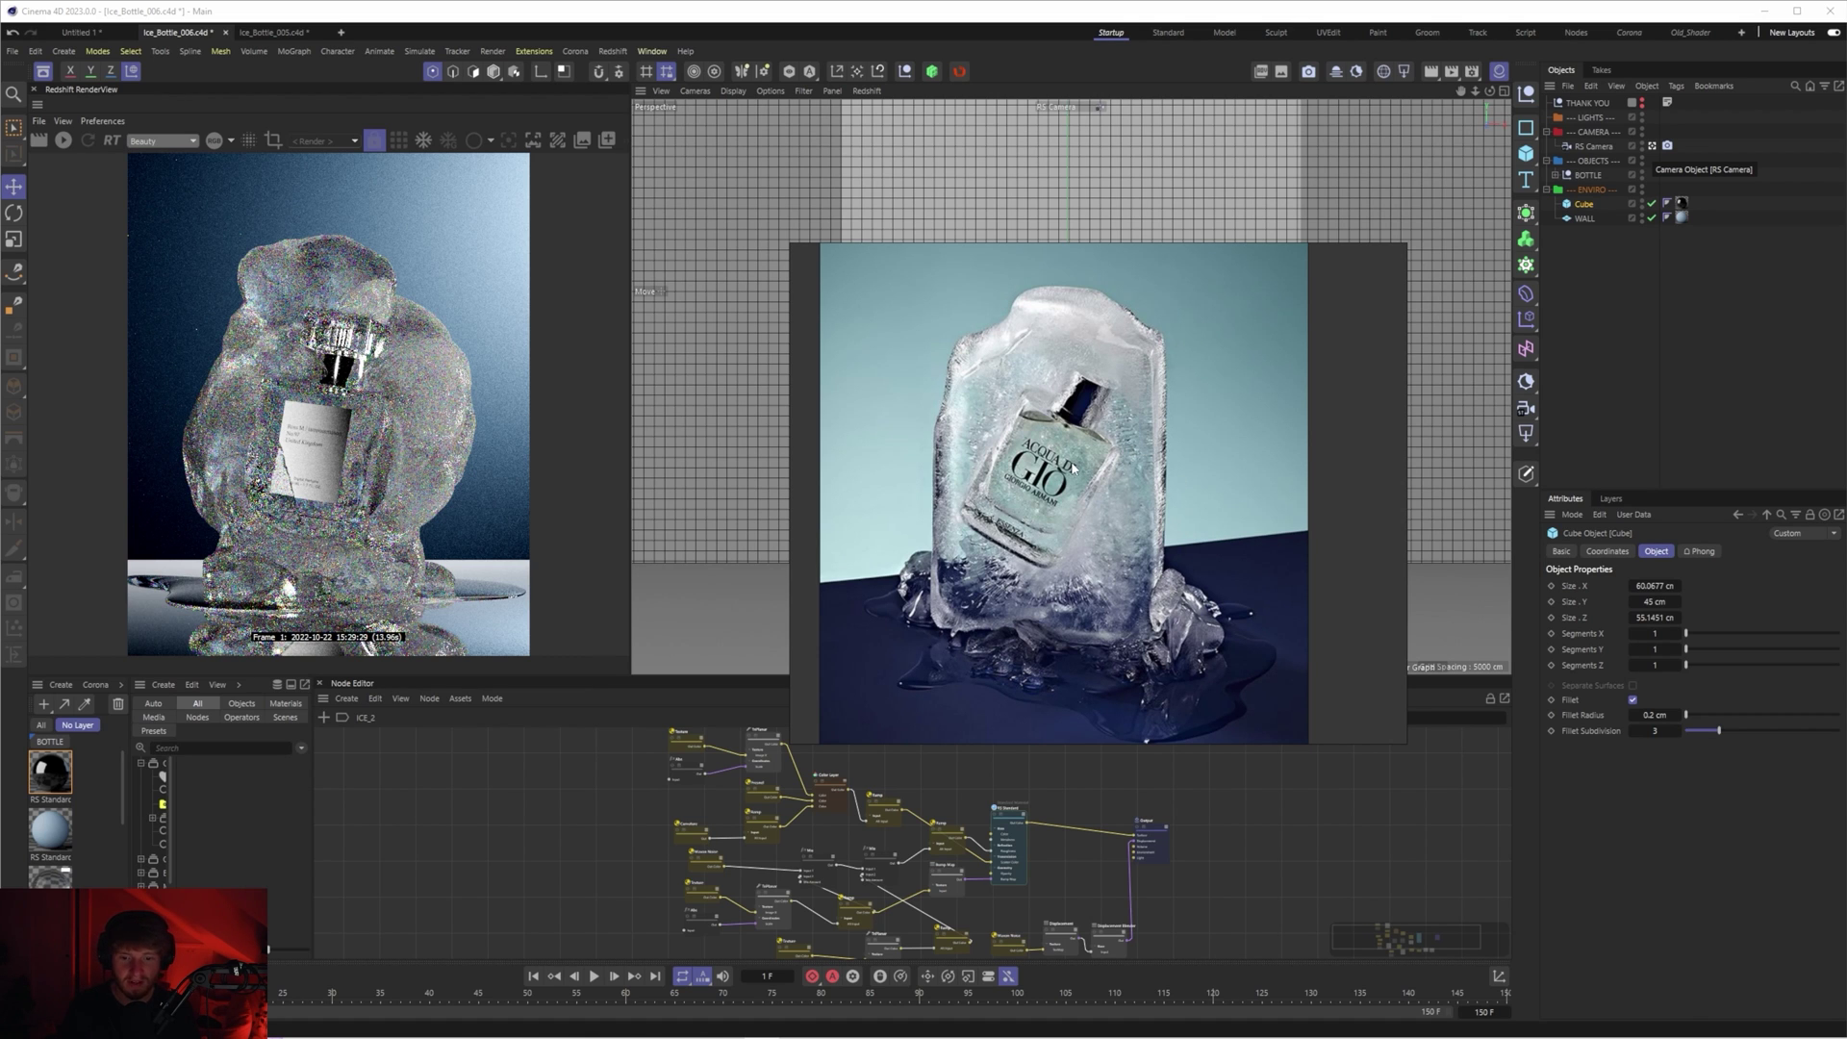
left_click(1352, 255)
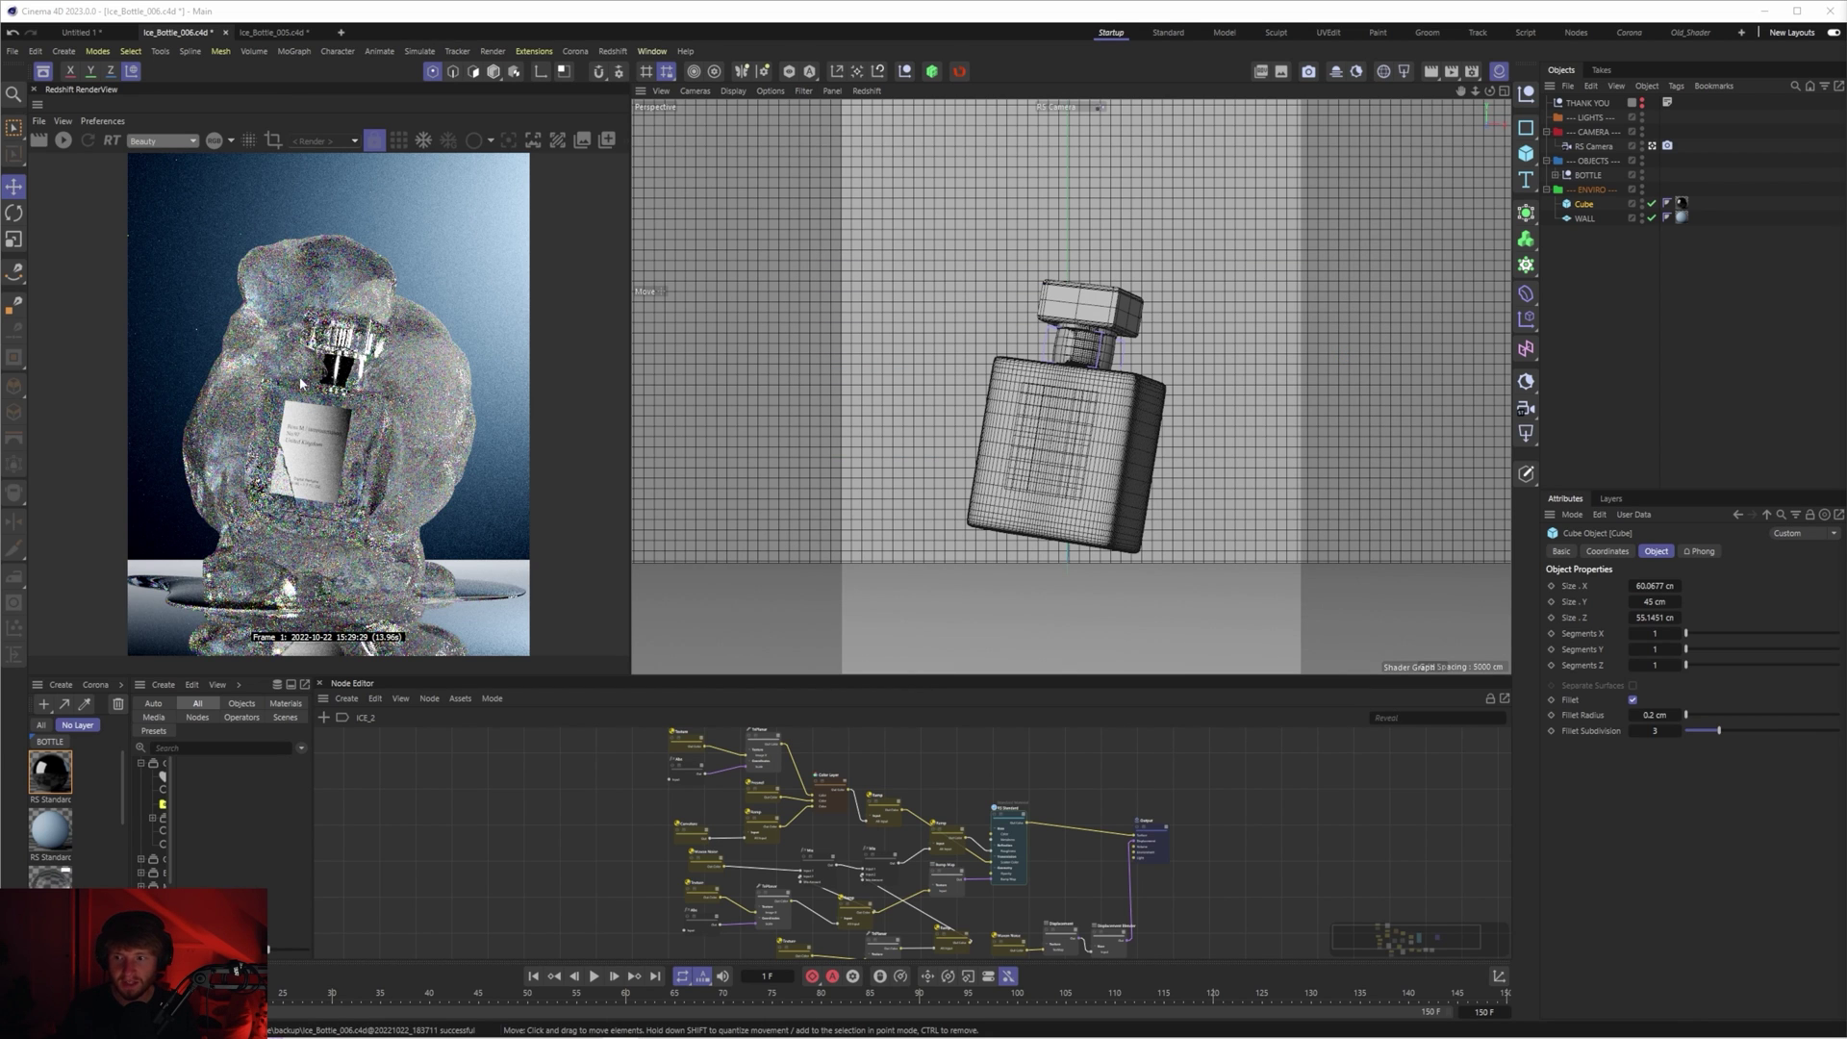
- Add a Sphere, shrink it and raise it to enclose the bottle
left_click(1525, 153)
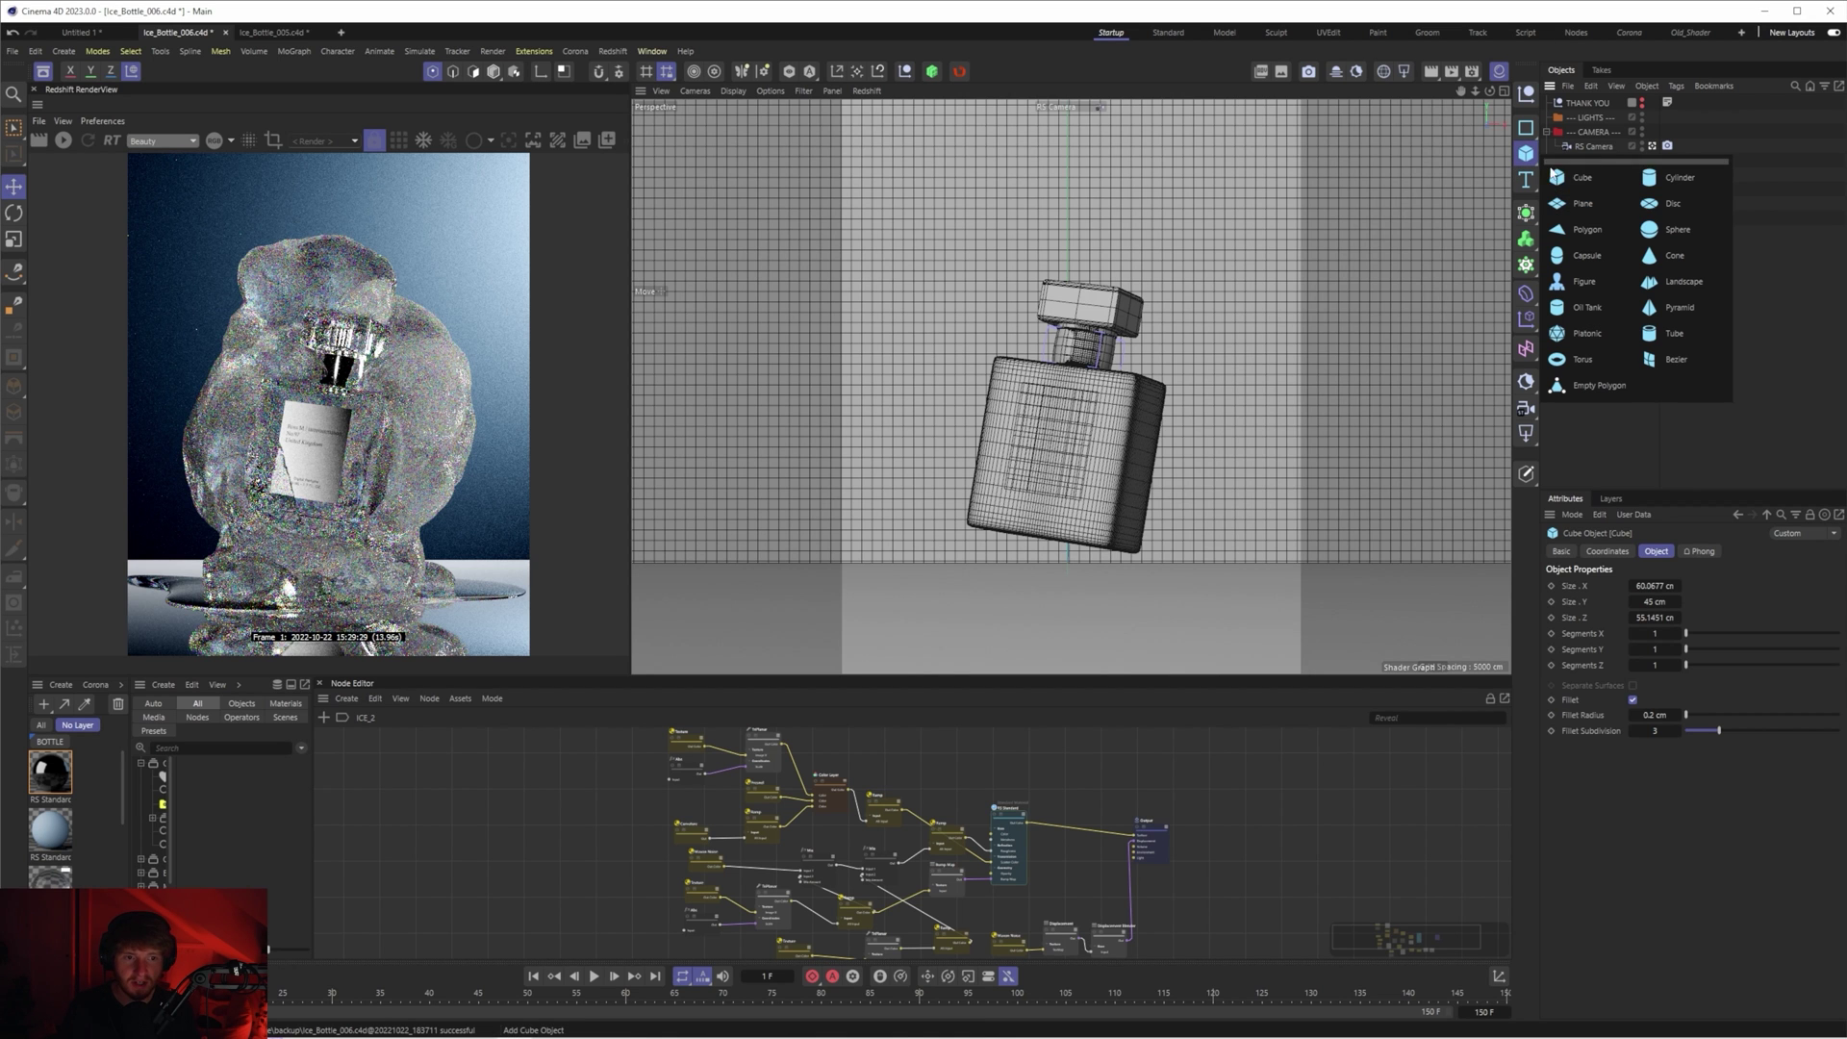
left_click(1585, 252)
key("t")
left_click_drag(1087, 598, 904, 623)
key("e")
left_click_drag(1066, 529, 1066, 358)
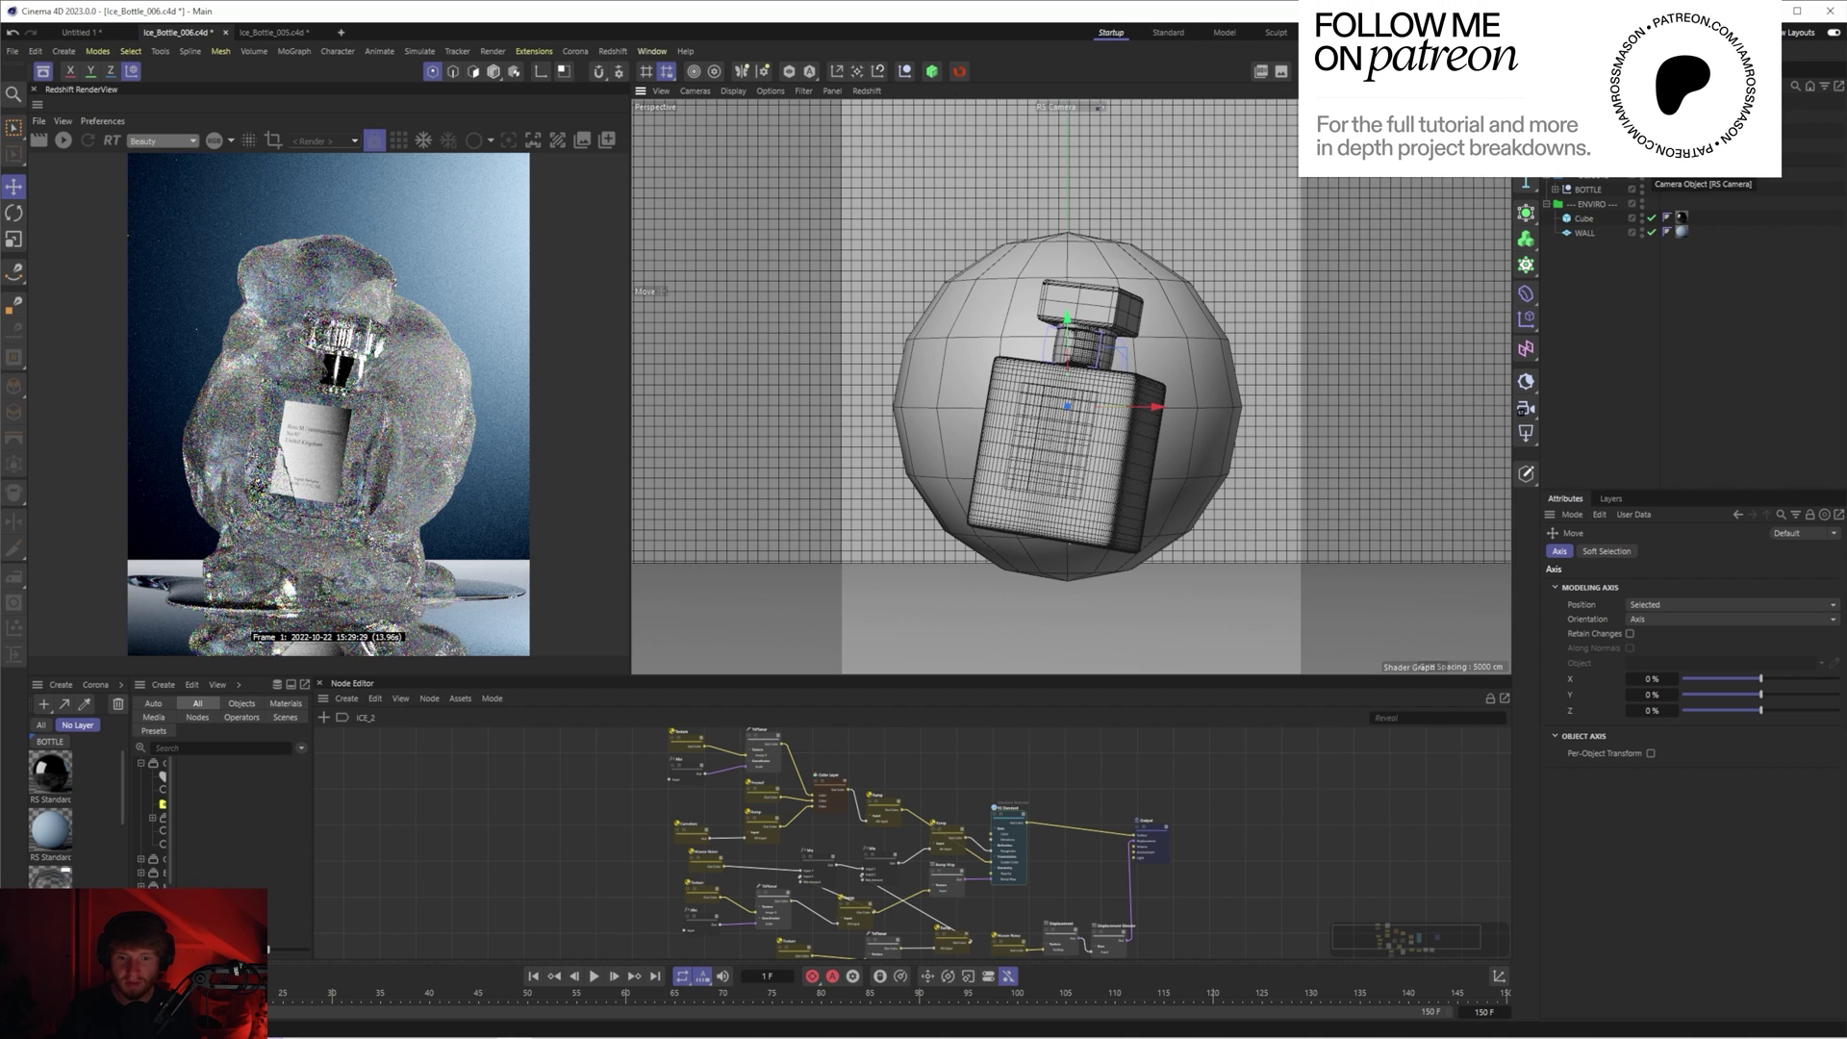
- In the Default Camera view, nudge the sphere forward and down onto the block
left_click(1651, 162)
left_click_drag(1114, 346, 1076, 364)
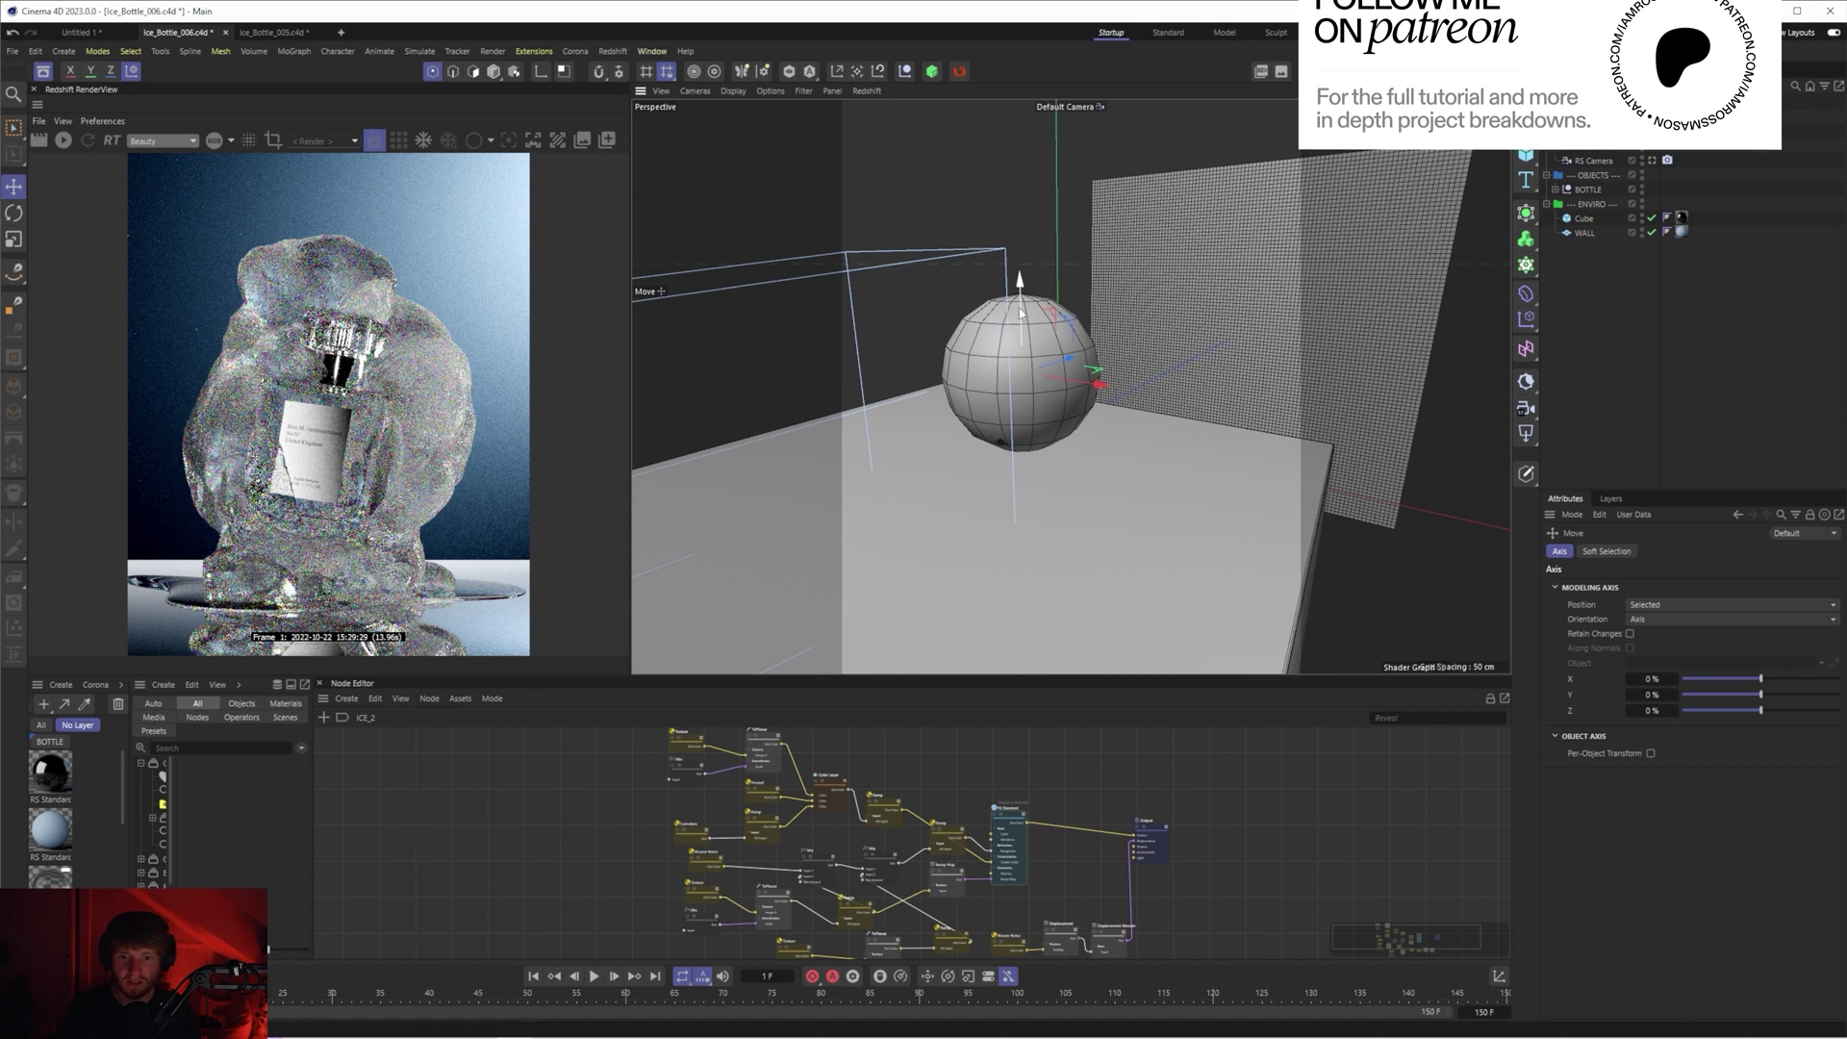
left_click_drag(1021, 305, 1021, 315)
left_click_drag(1488, 97, 1281, 252)
right_click_drag(991, 337, 1043, 341, "alt")
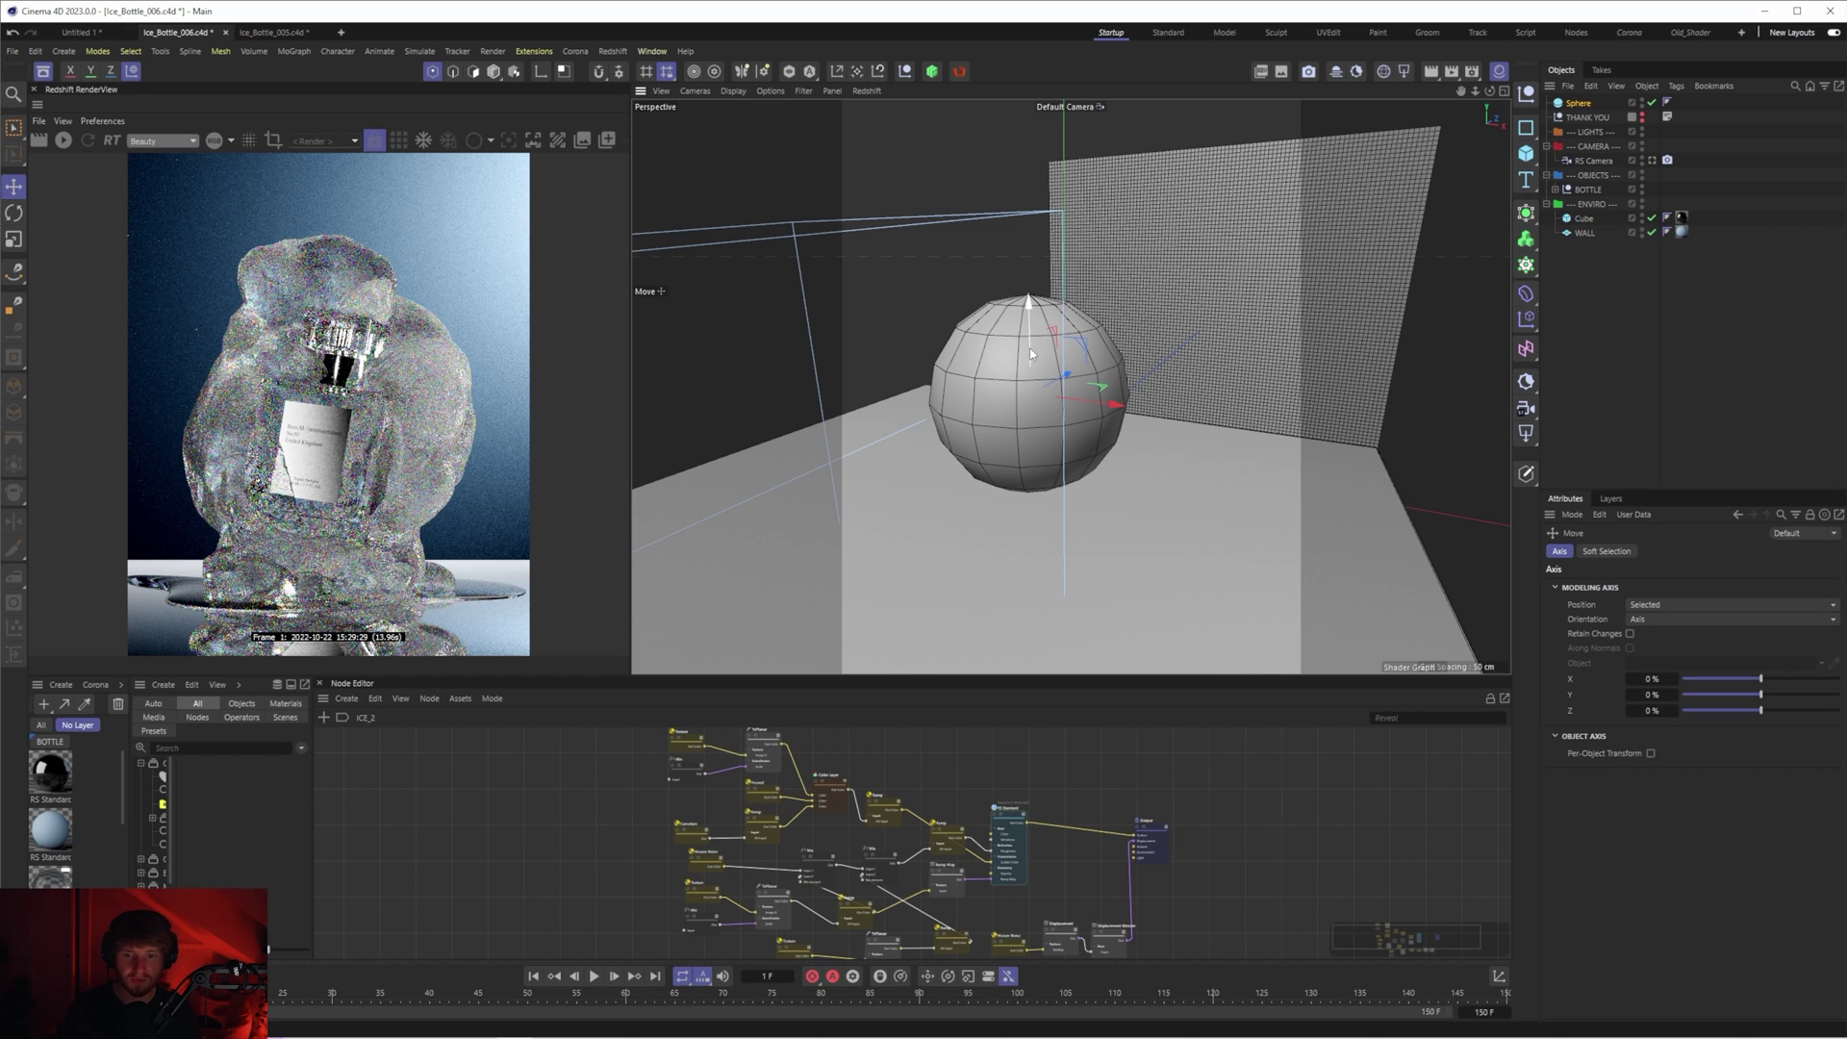
- Set the sphere's Type to Hexahedron and its Segments to 64
left_click(1044, 371)
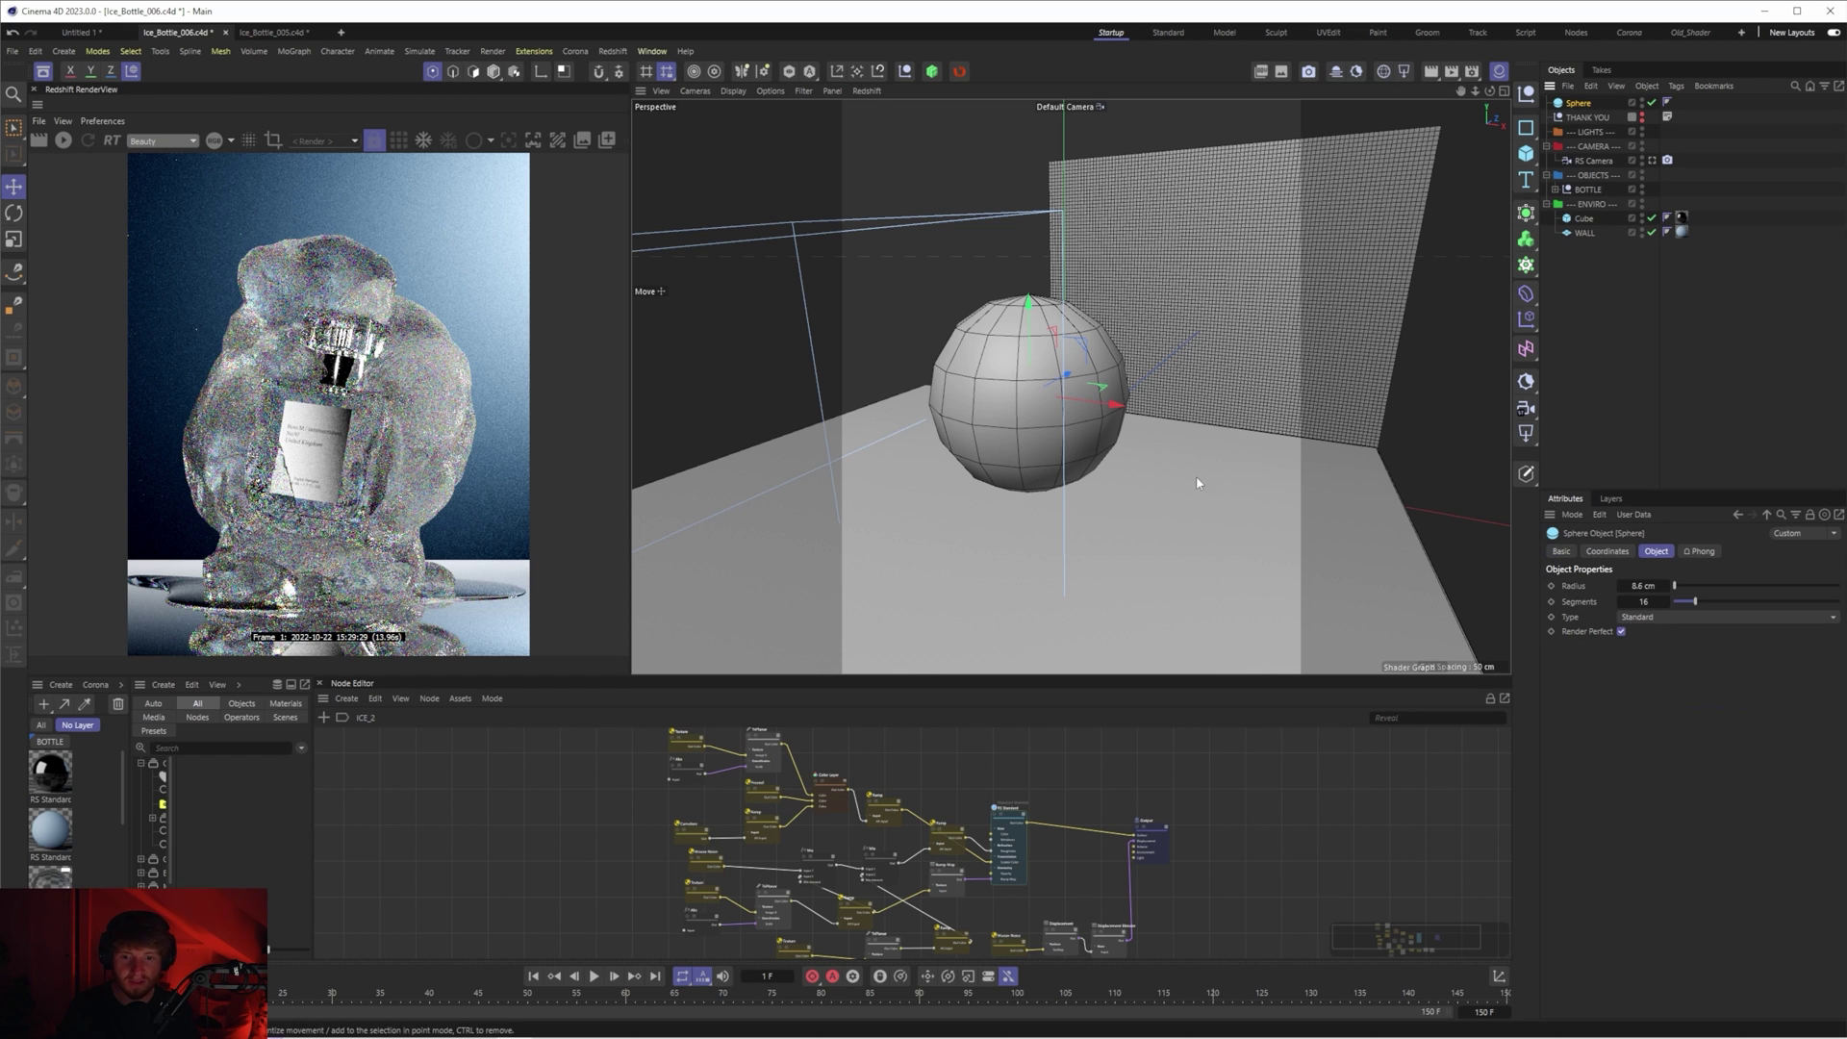
left_click(1664, 617)
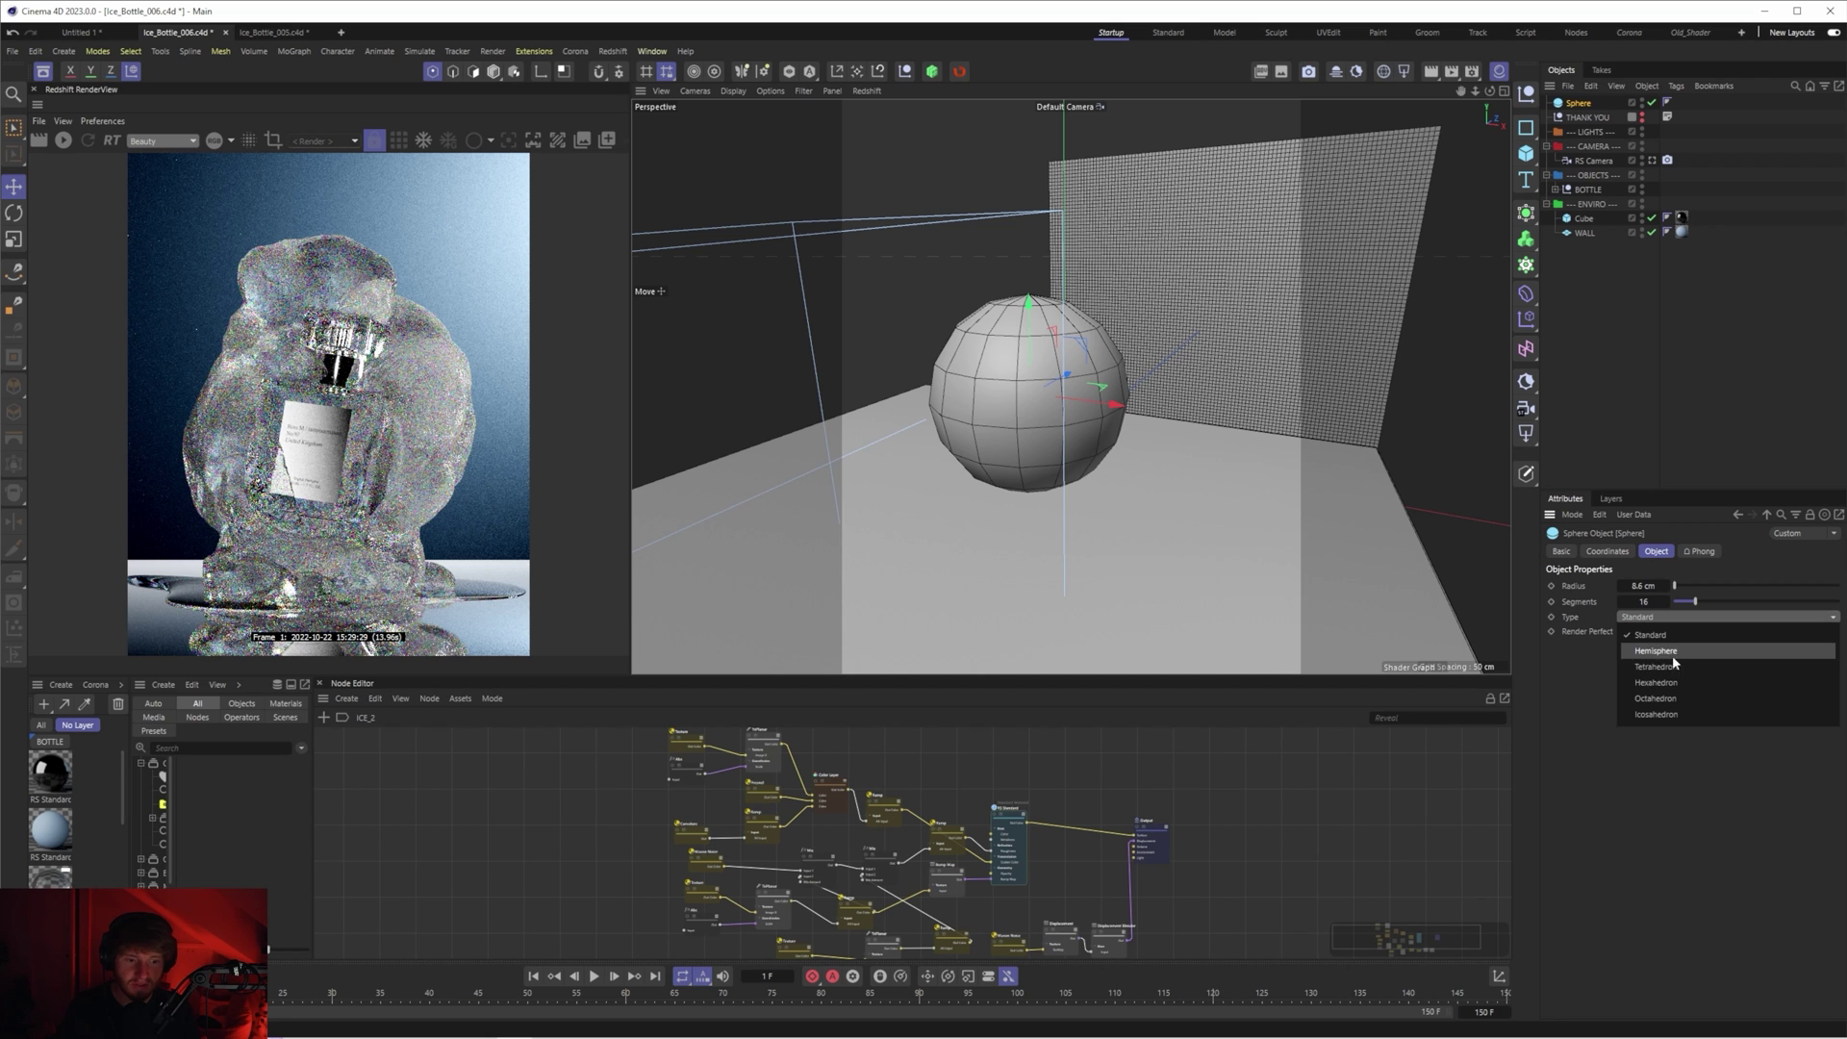
left_click(1672, 683)
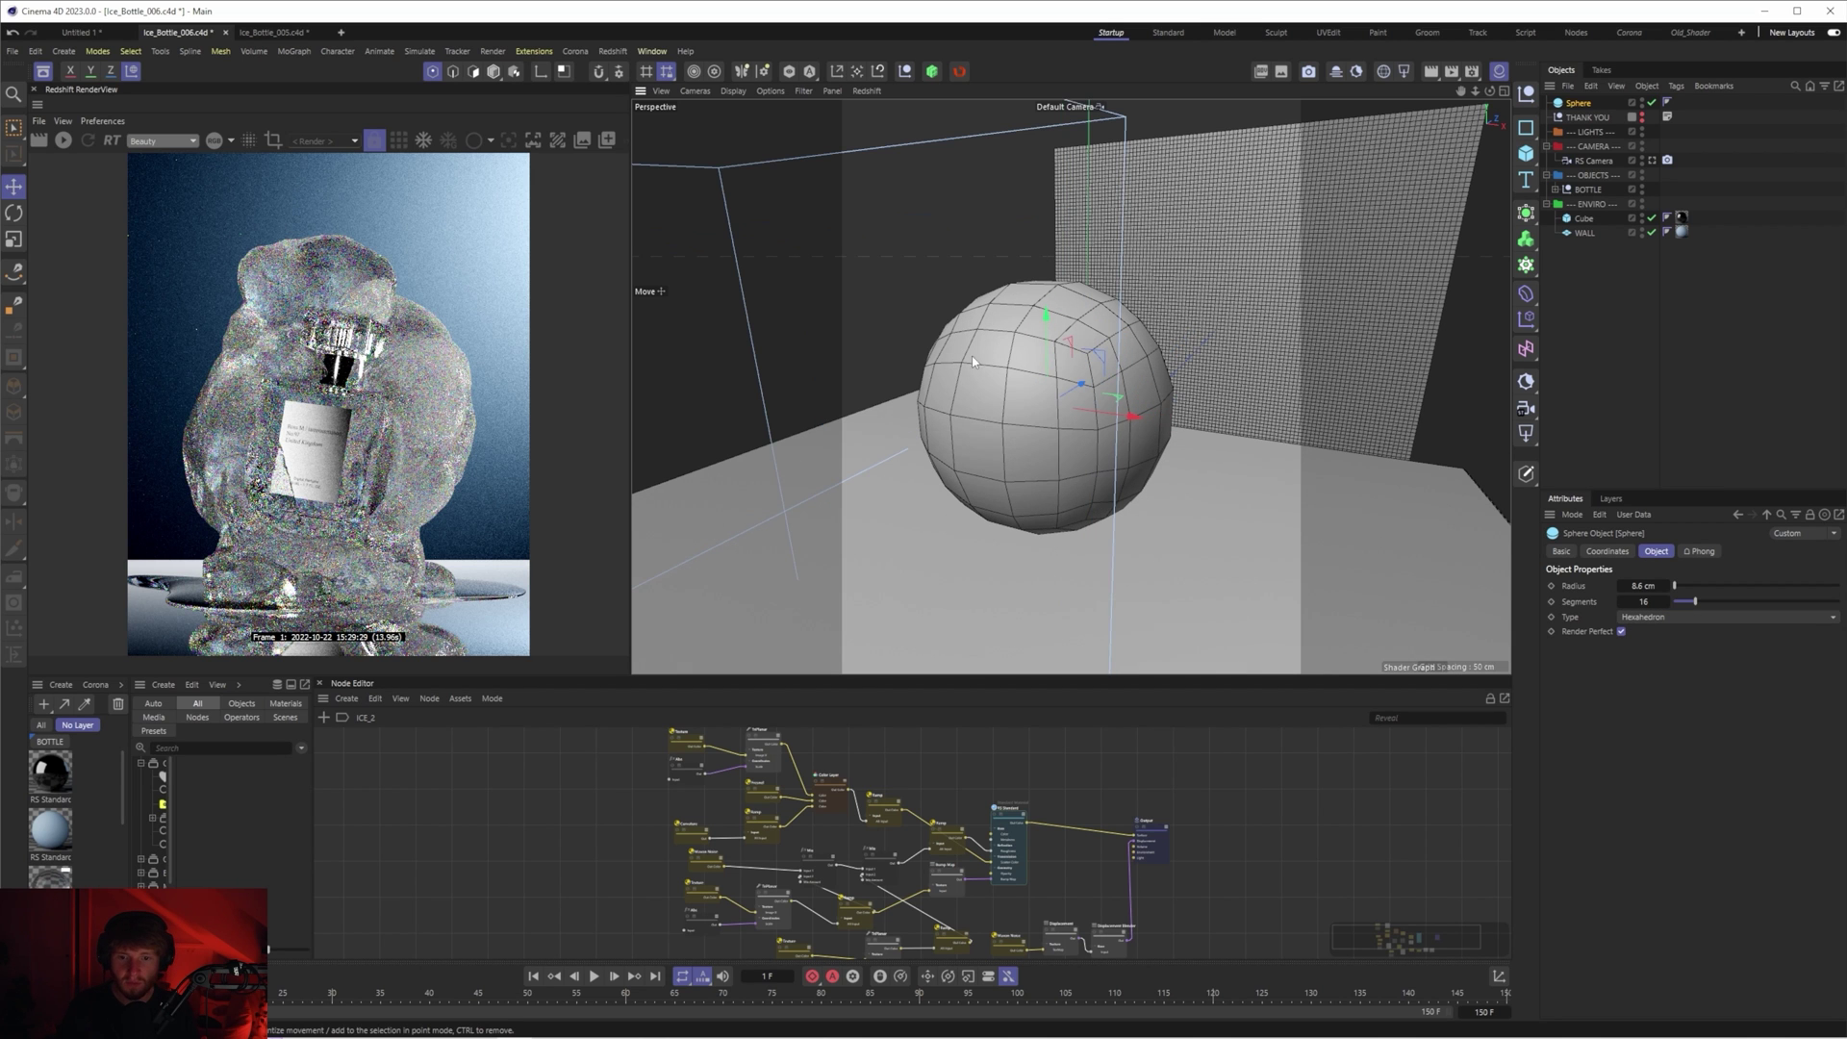
left_click_drag(1496, 93, 1319, 511)
left_click(1653, 159)
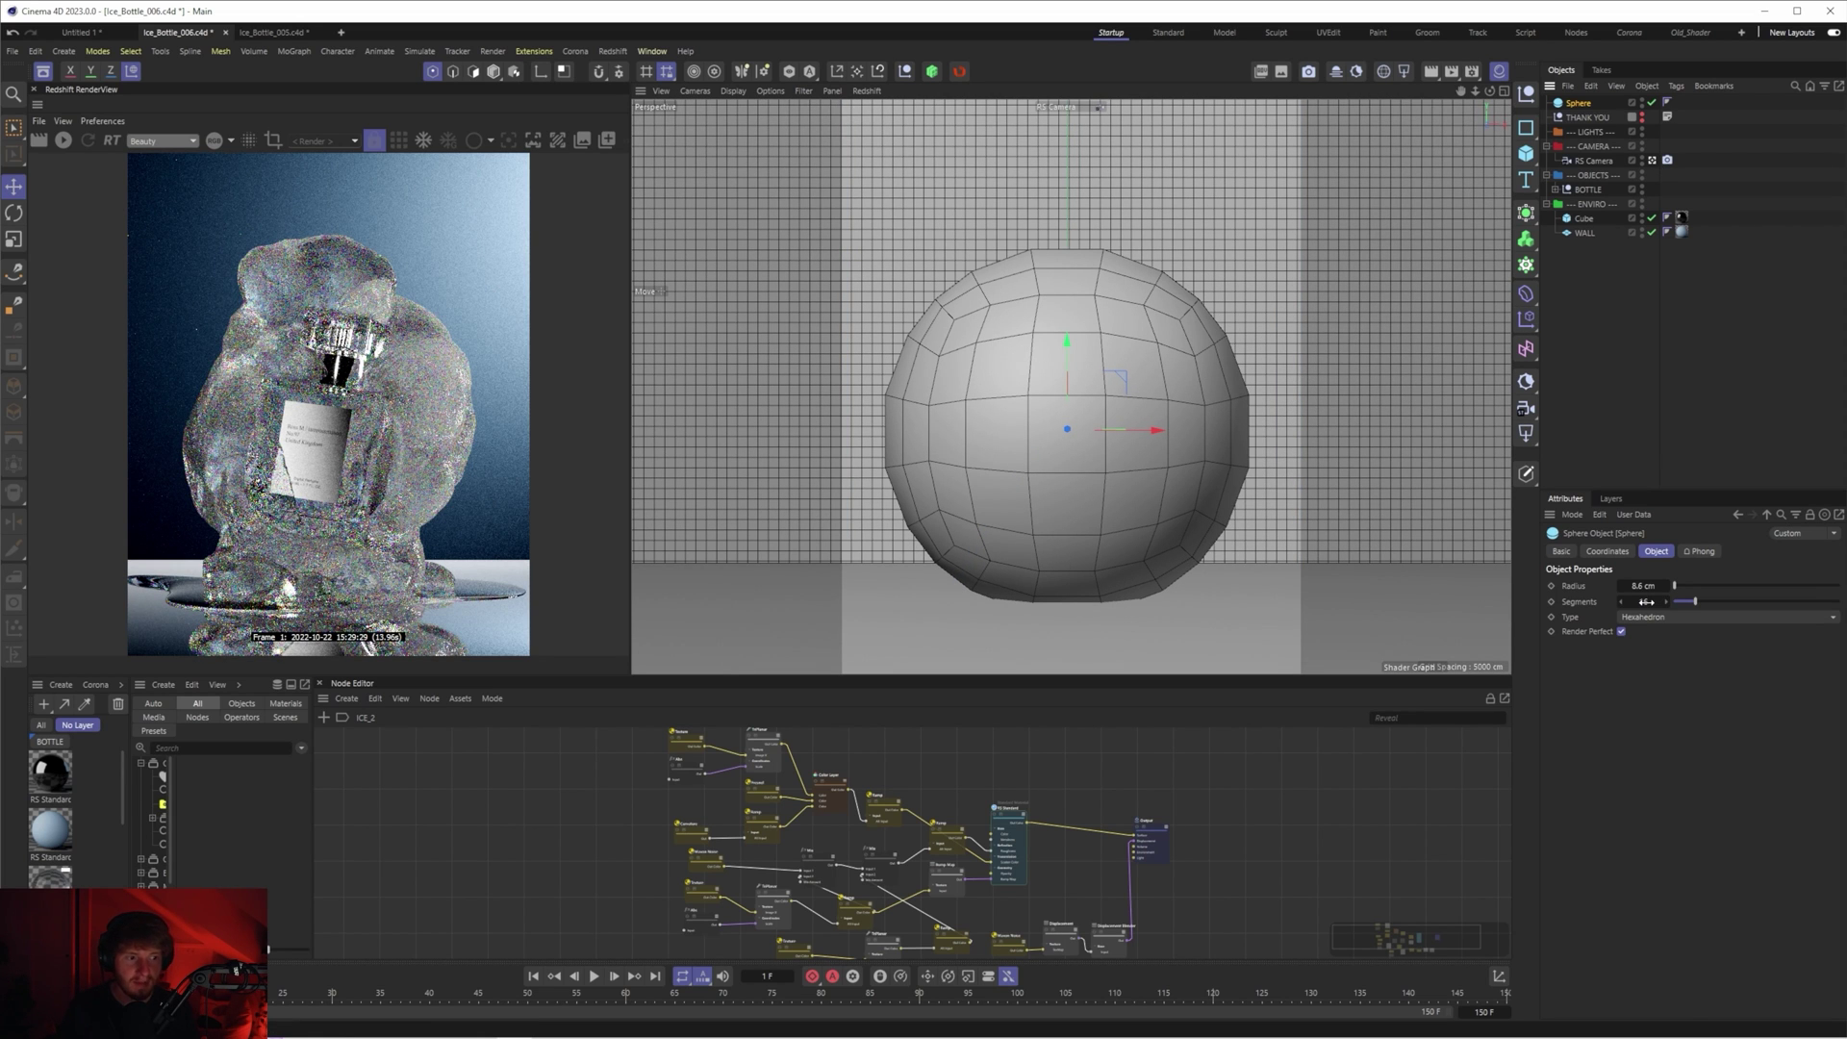
type("64")
key("Return")
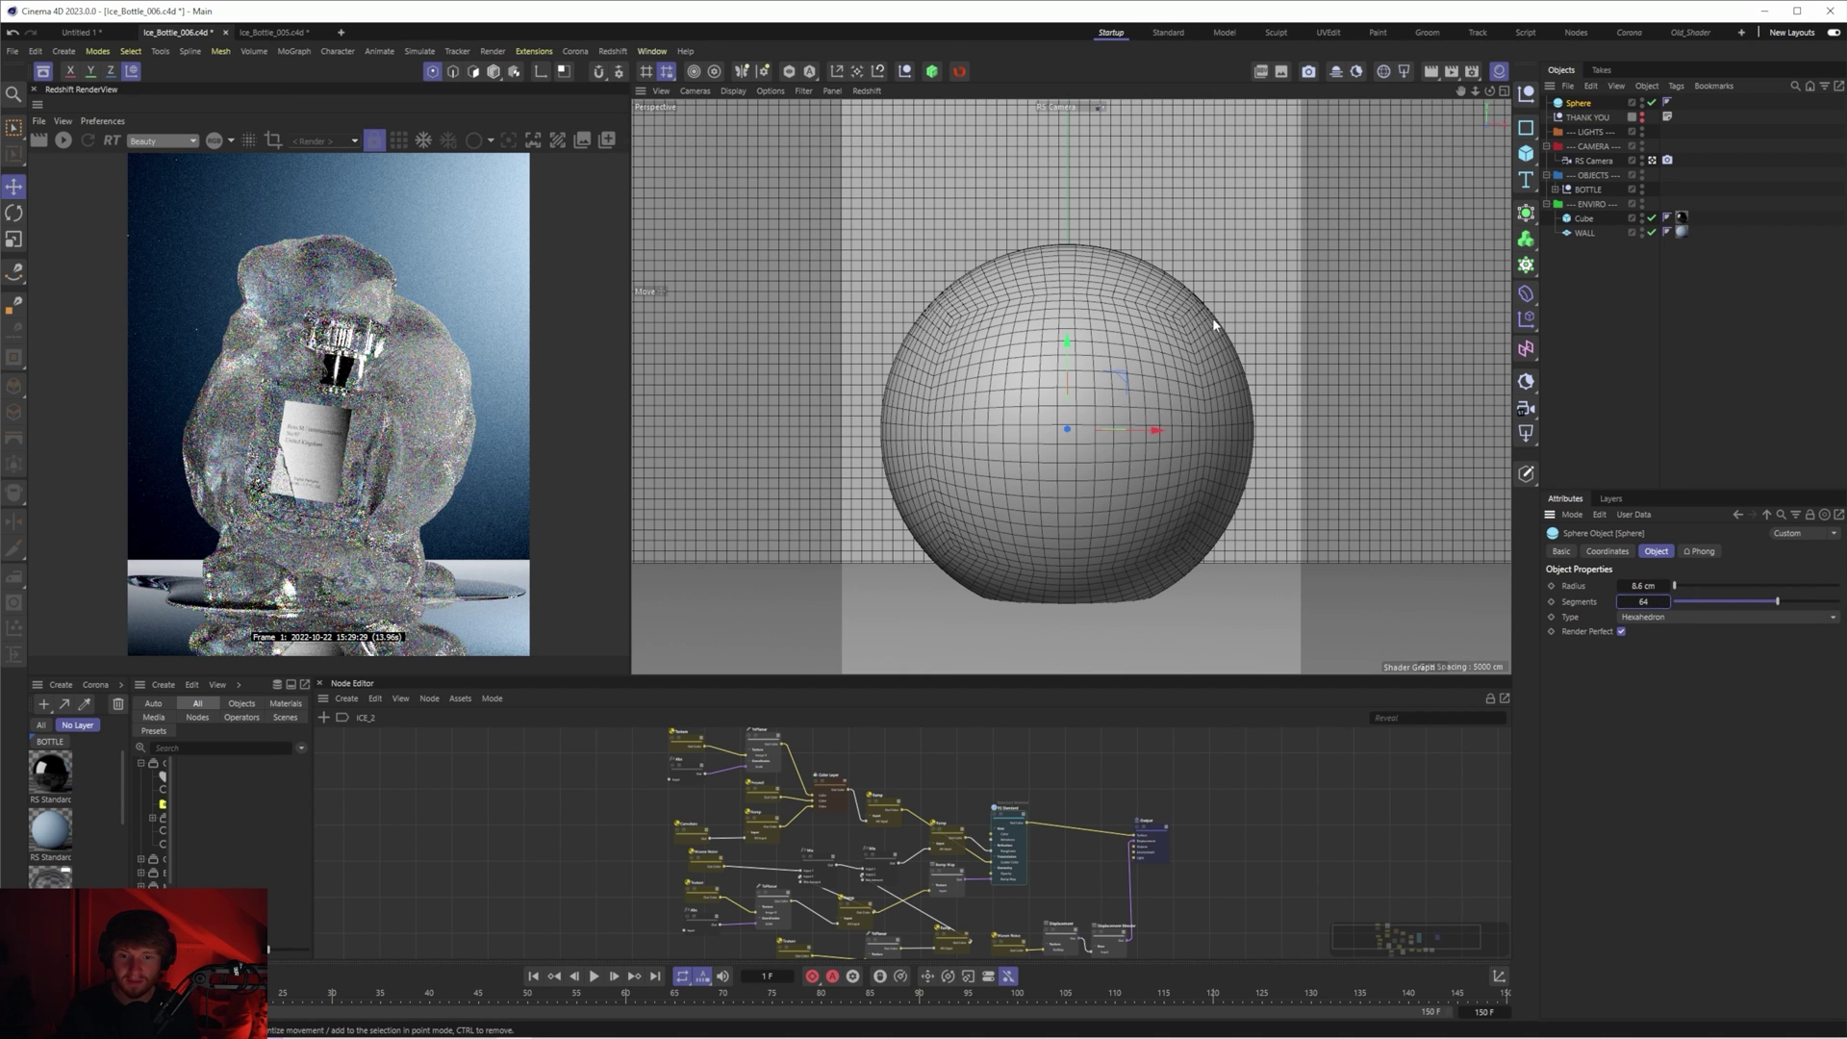
left_click(1525, 294)
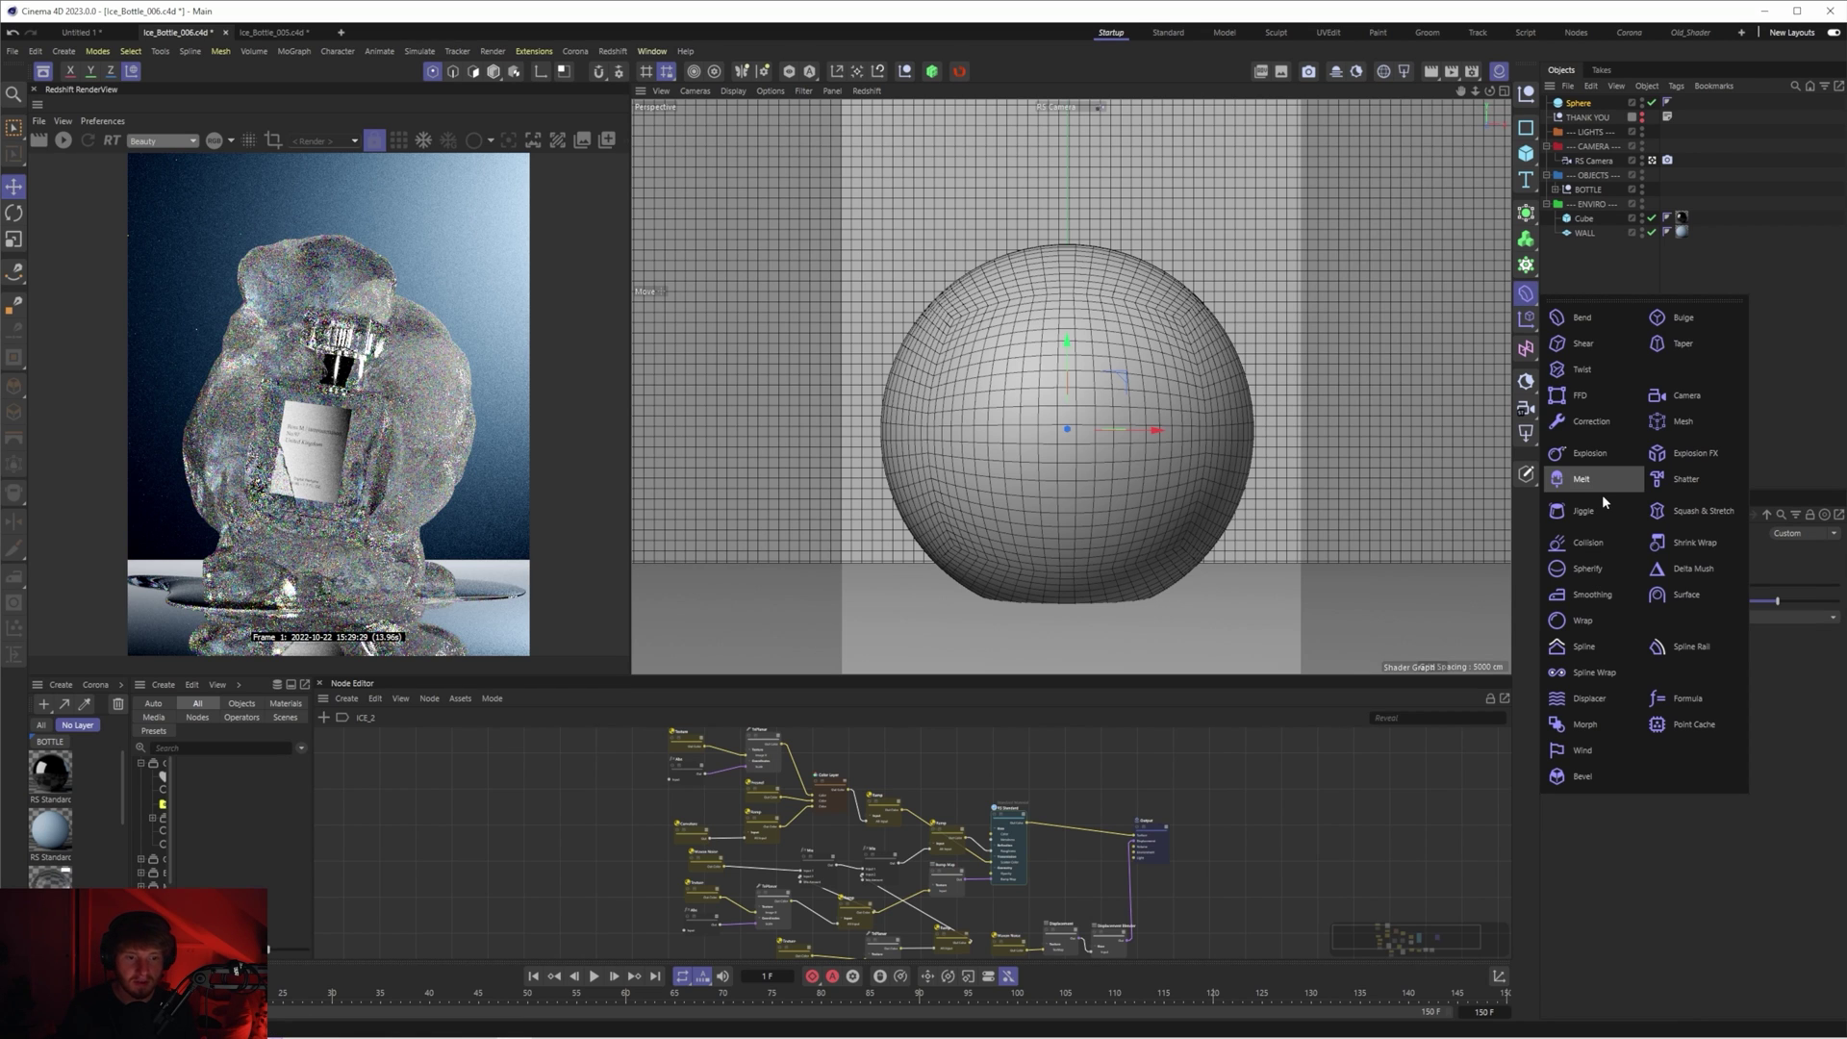
- Add an FFD deformer under the sphere and scale its cage into a narrow egg shape
left_click(1596, 393)
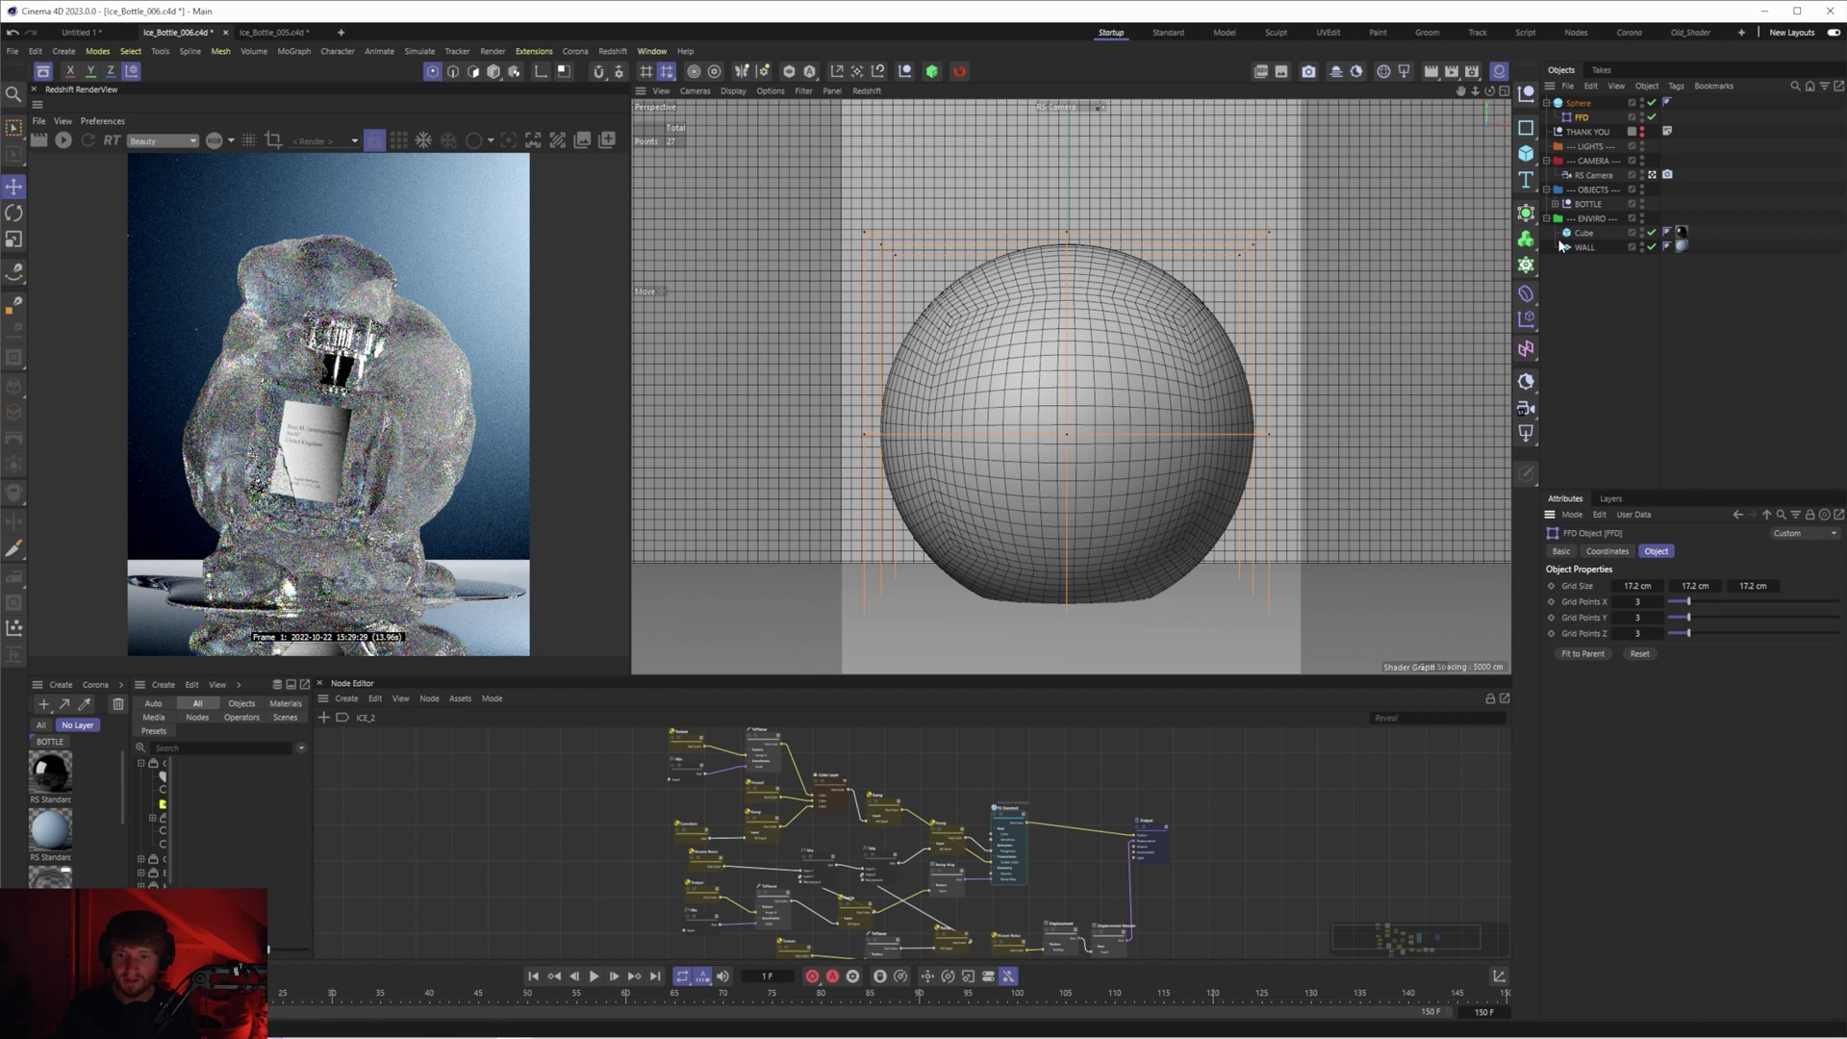
left_click(1651, 175)
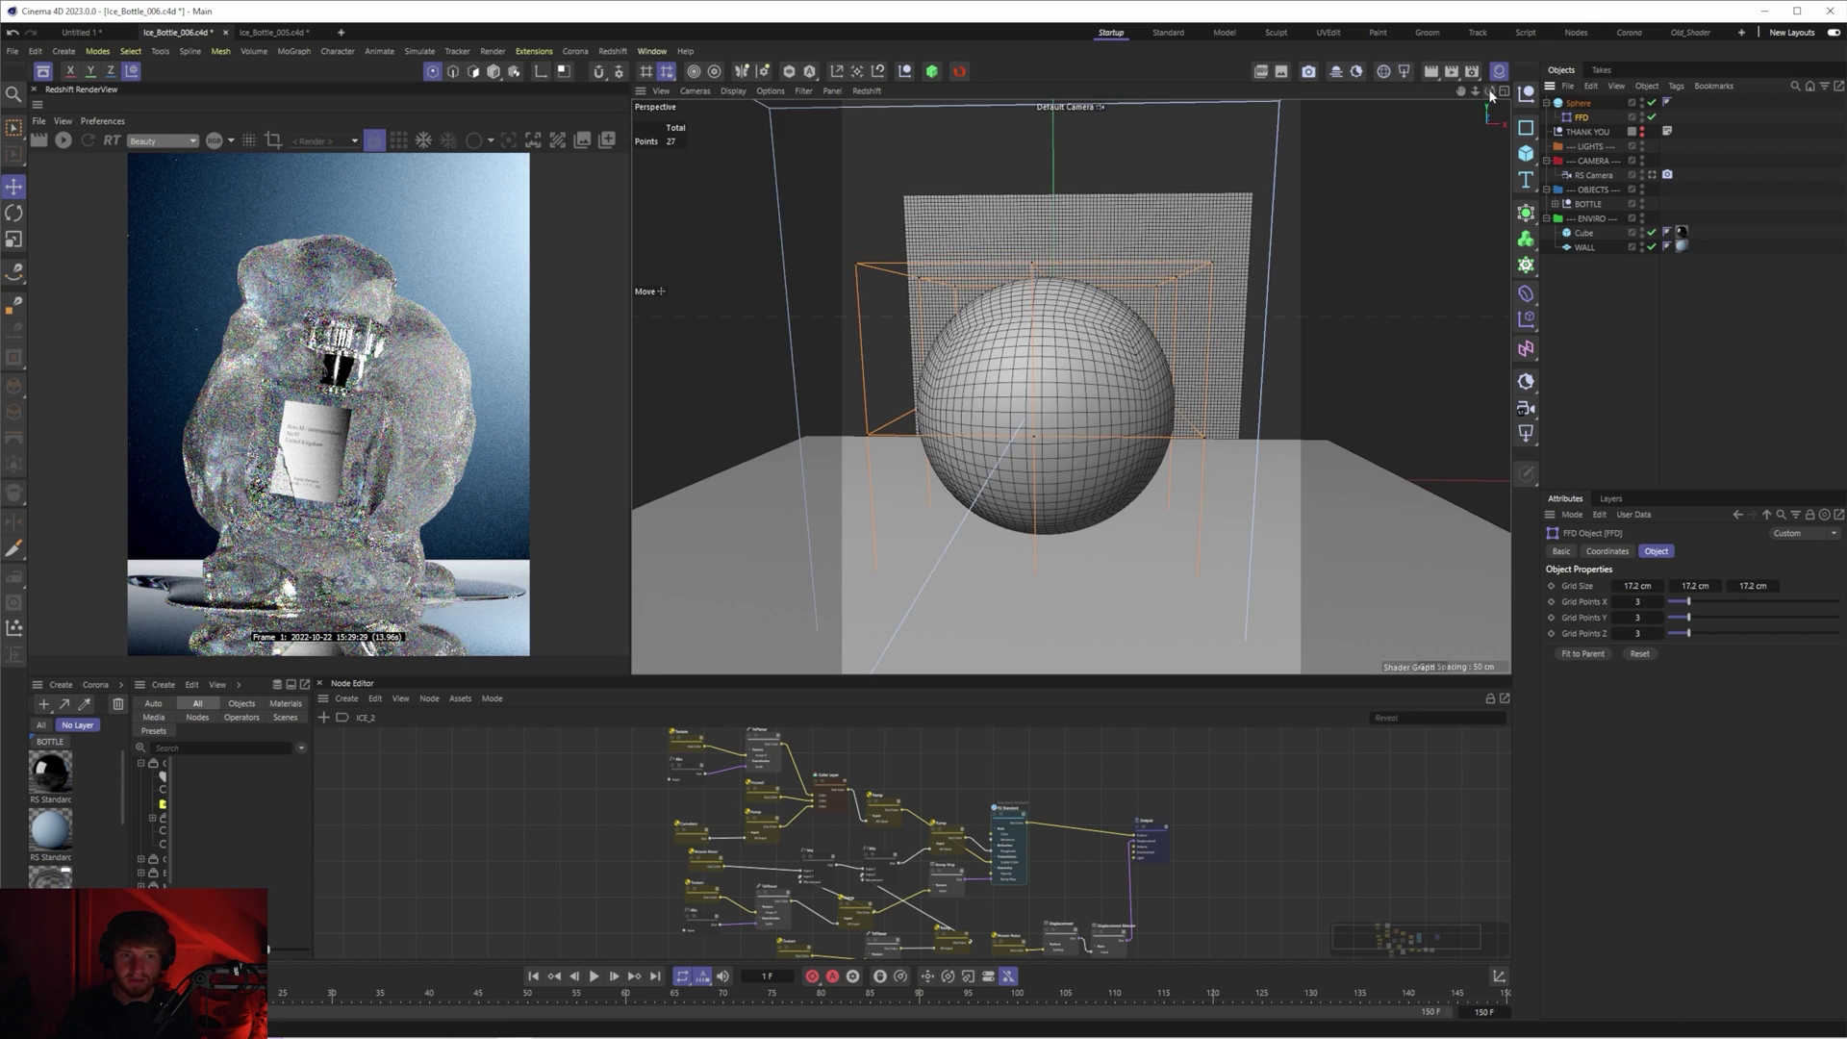
left_click_drag(1106, 481, 1135, 520, "alt")
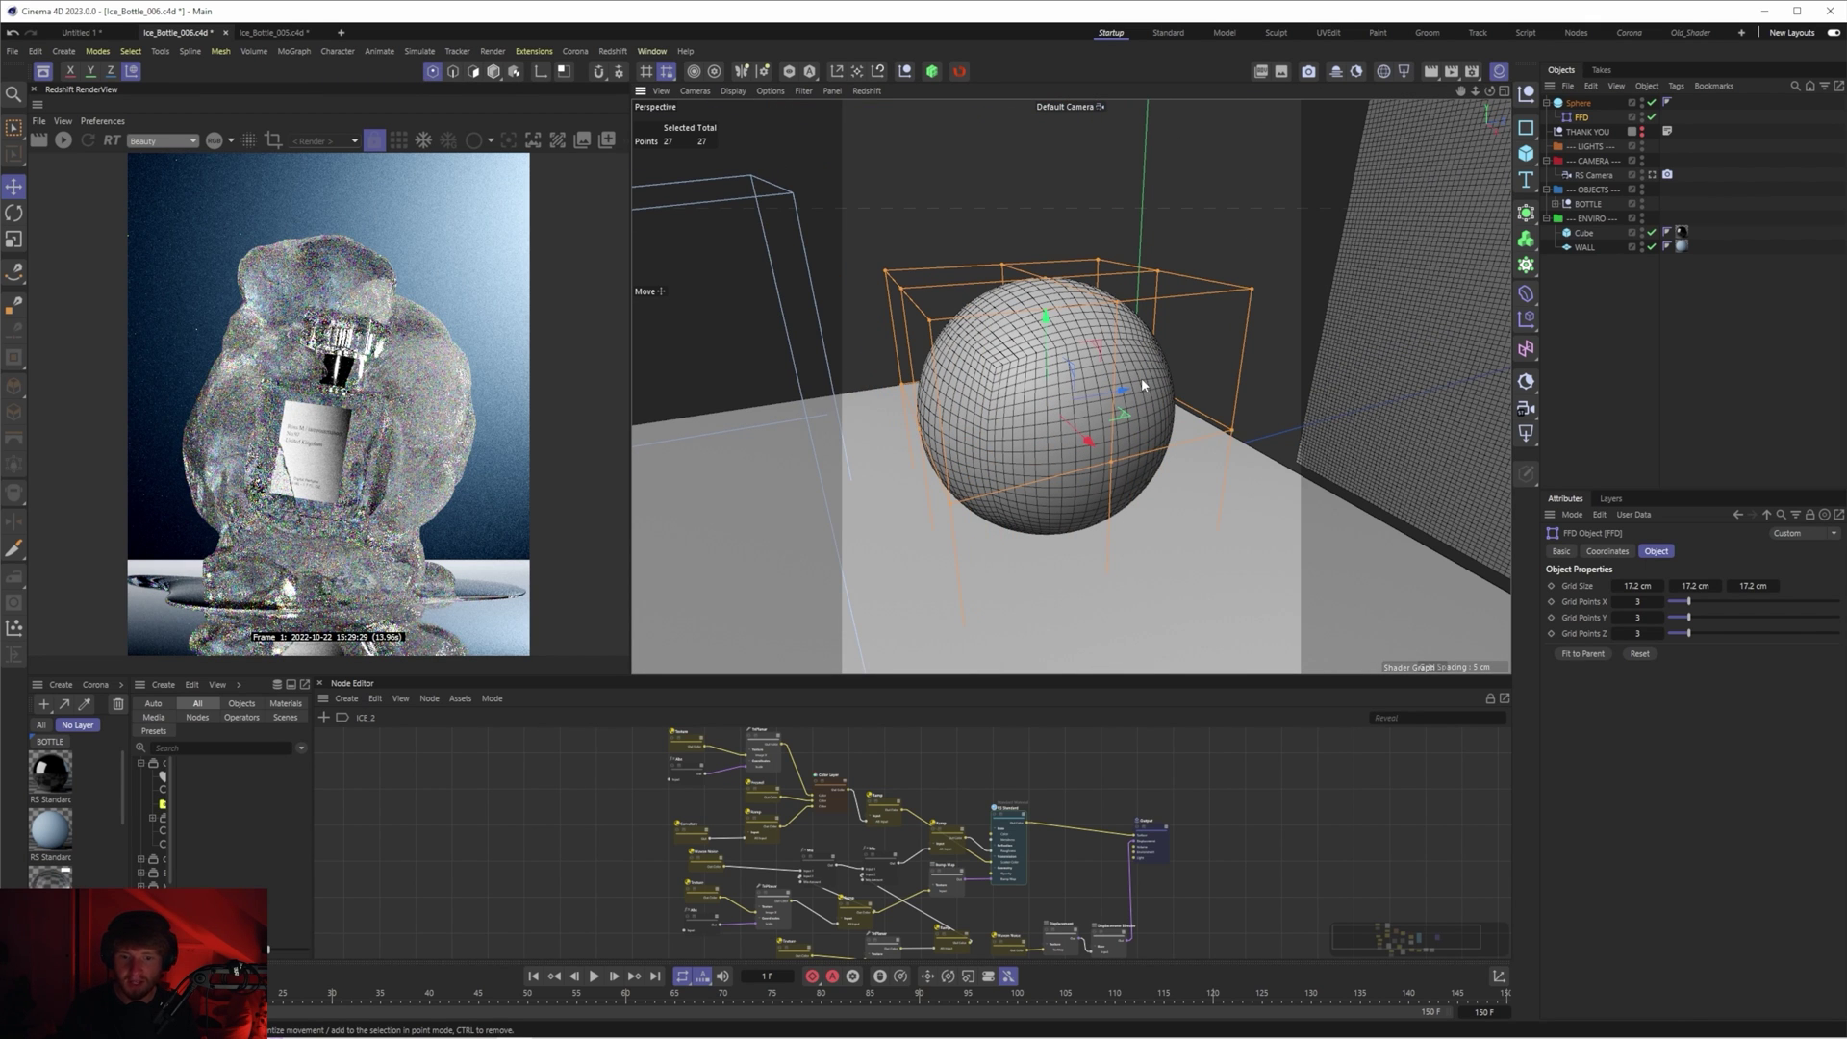
key("t")
left_click_drag(1124, 394, 1065, 408)
left_click(1578, 104)
key("e")
- Enable X-Ray on the sphere to see the bottle, and nudge it along Z
left_click(1580, 104)
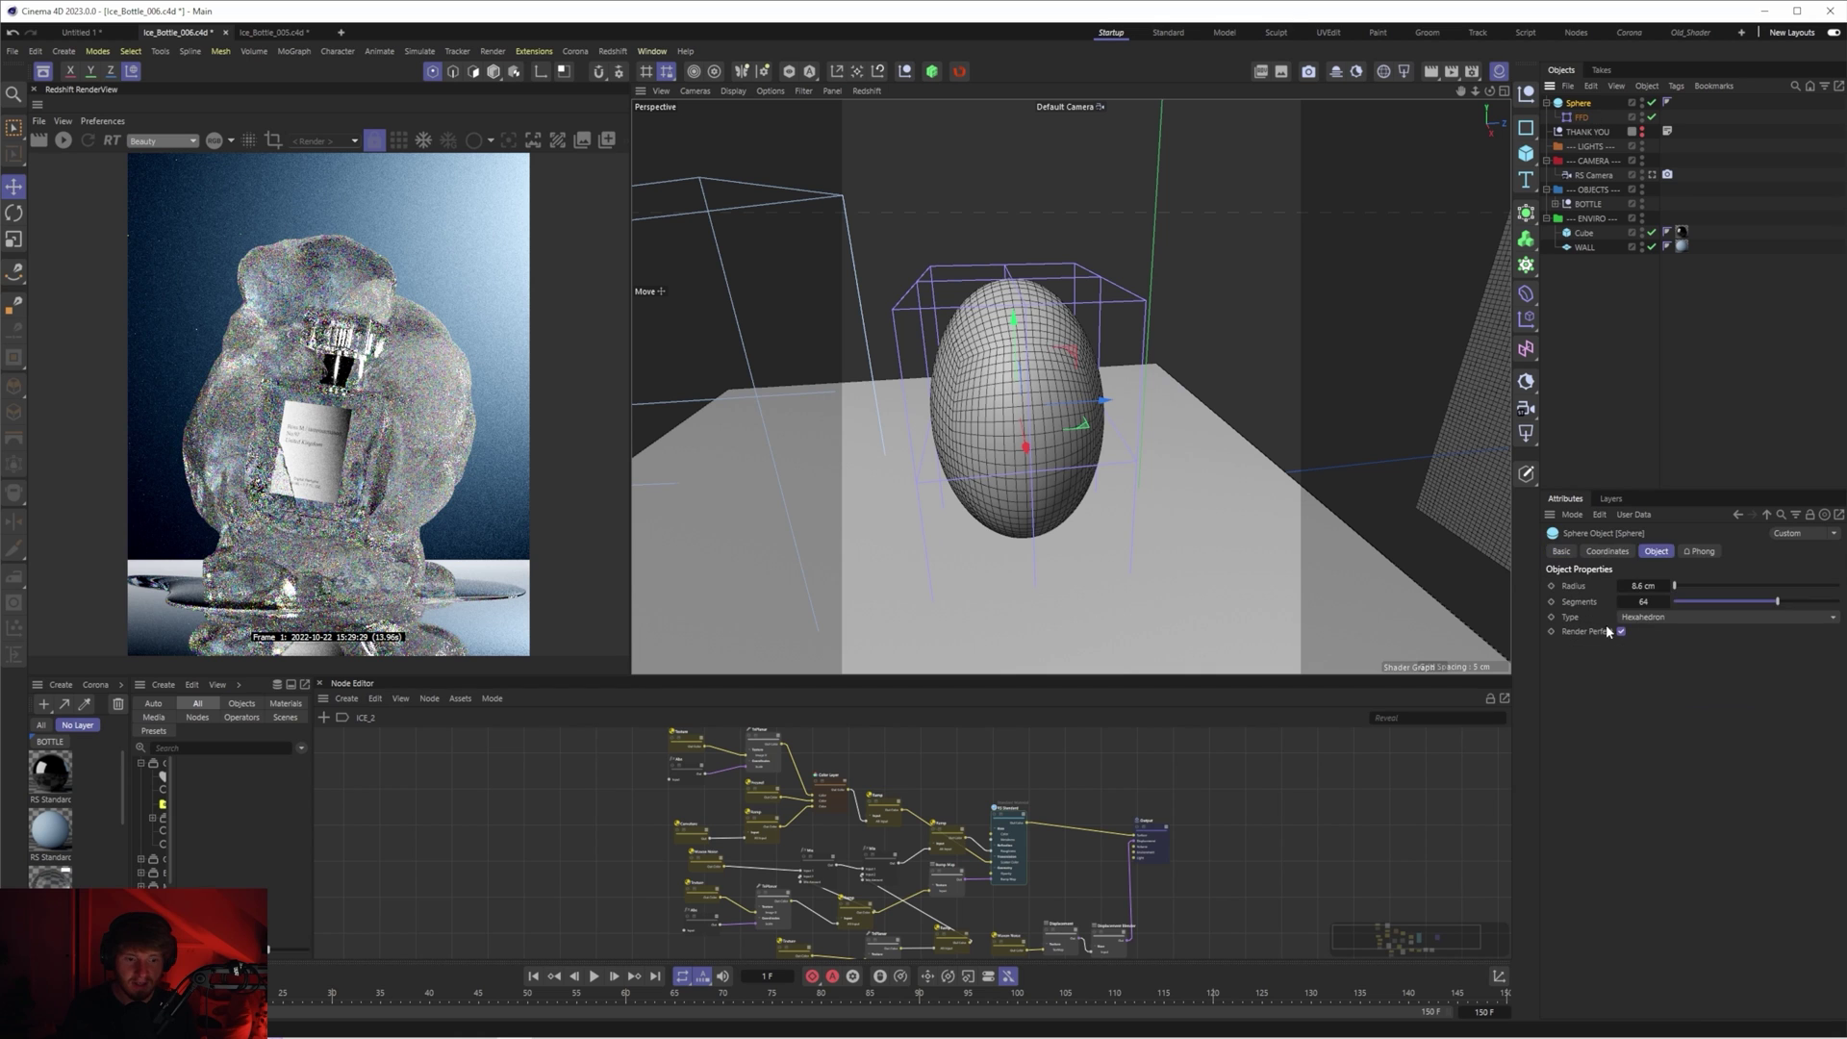
left_click(1561, 552)
left_click(1633, 715)
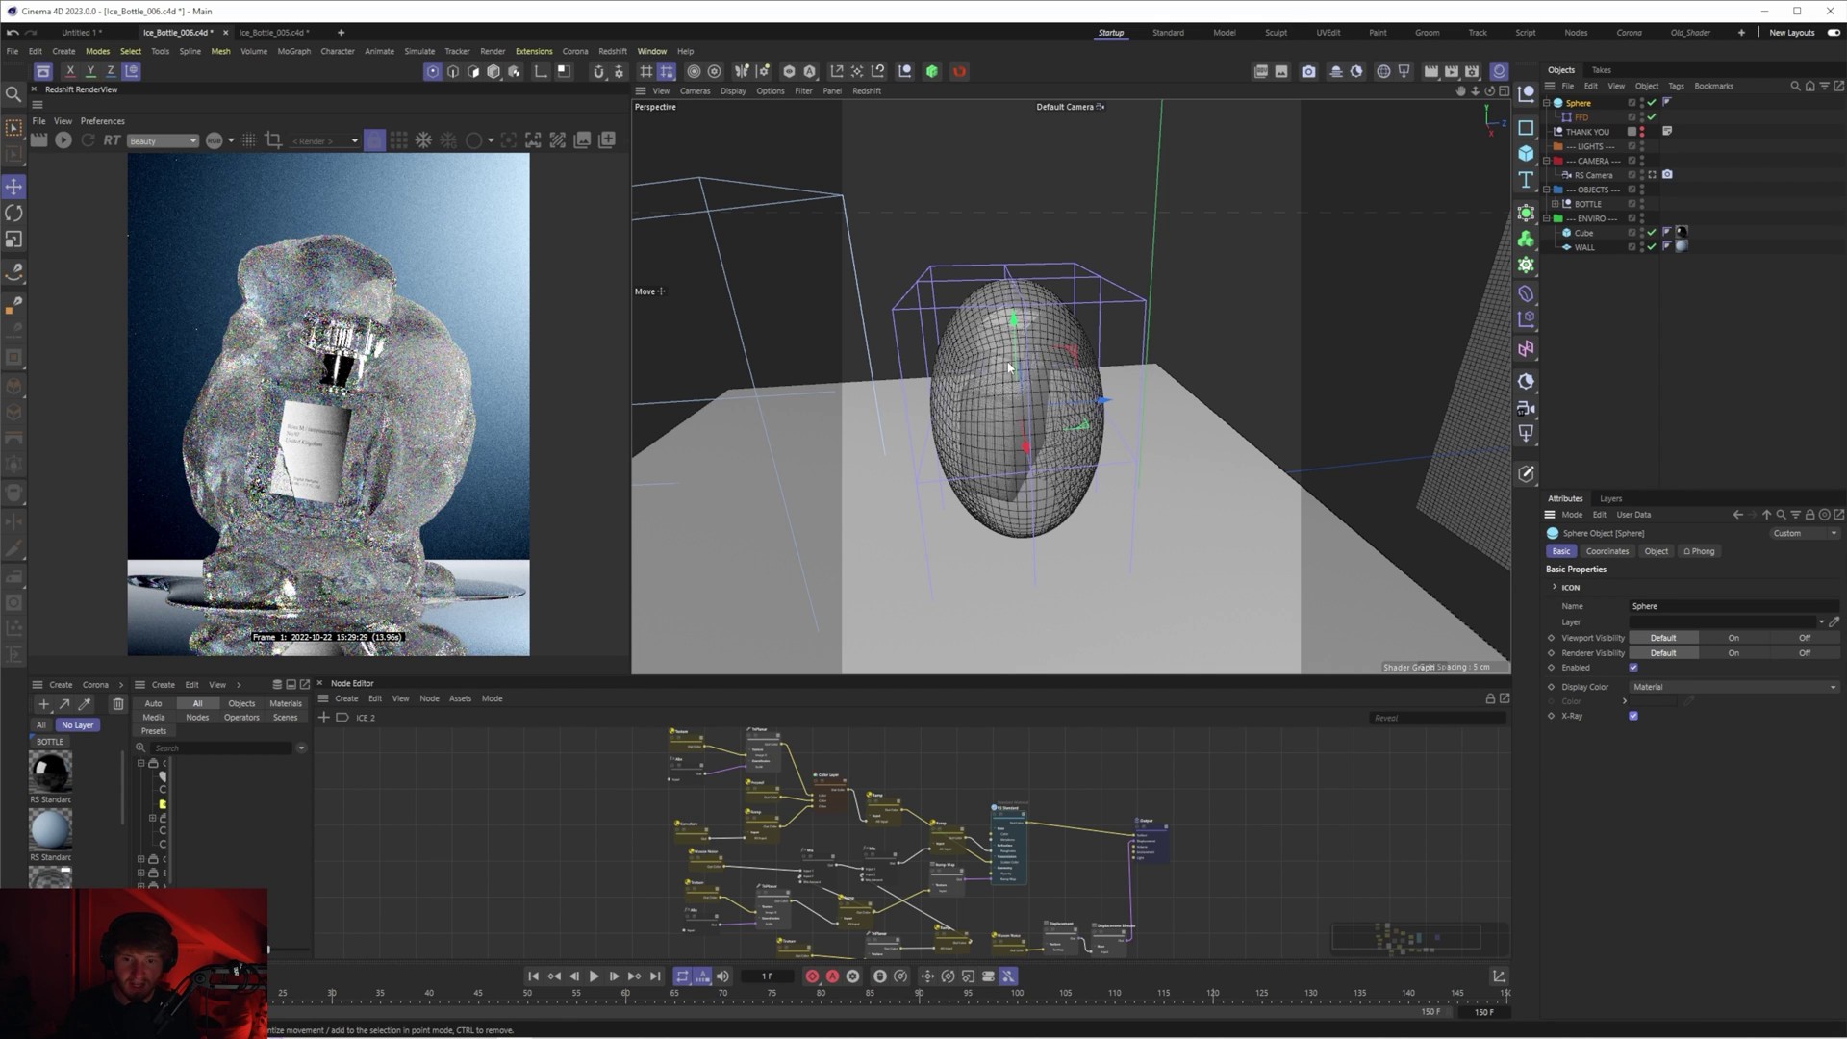
left_click_drag(1490, 91, 1474, 68)
scroll(1262, 371, "down", 3)
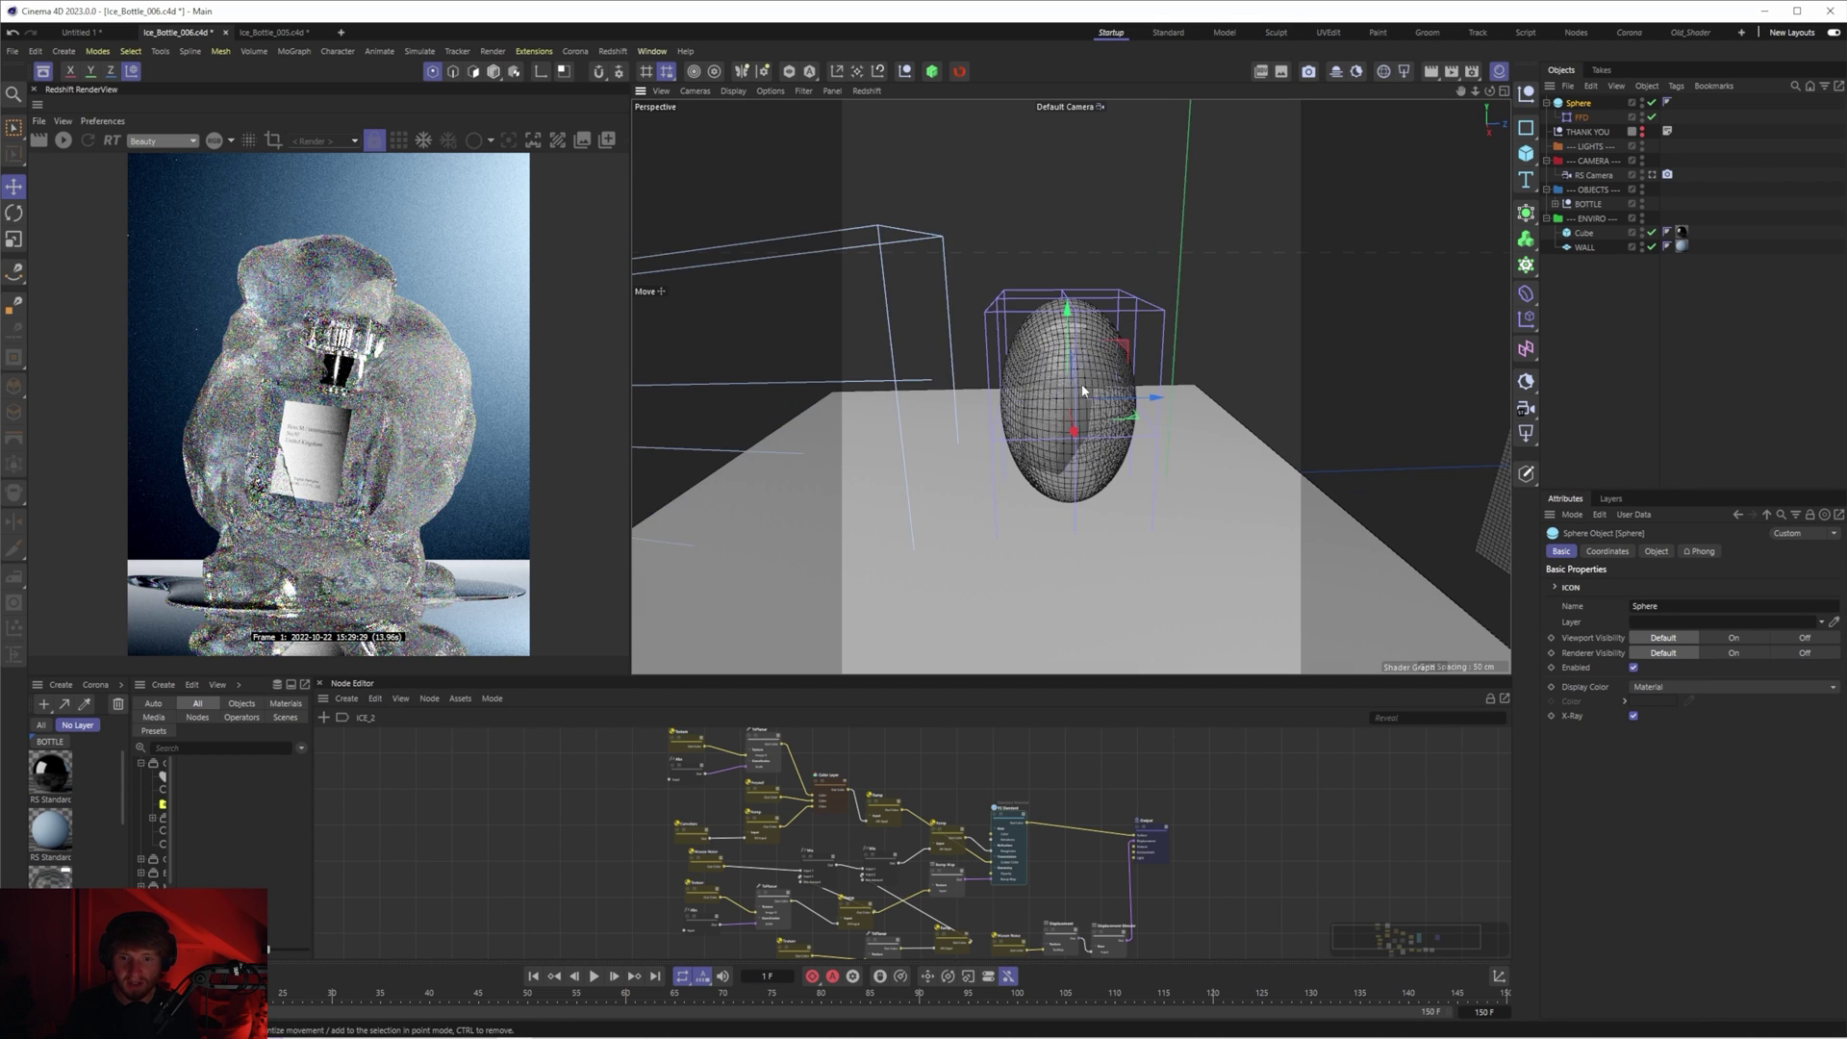
scroll(1068, 383, "up", 3)
mouse_move(1133, 402)
left_mouse_down()
mouse_move(1116, 406)
mouse_move(1139, 404)
left_mouse_up()
- Scale the FFD cage narrower on X and taller on Y around the bottle
left_click(1581, 122)
left_click(1581, 116)
key("t")
left_click_drag(1488, 91, 1515, 81)
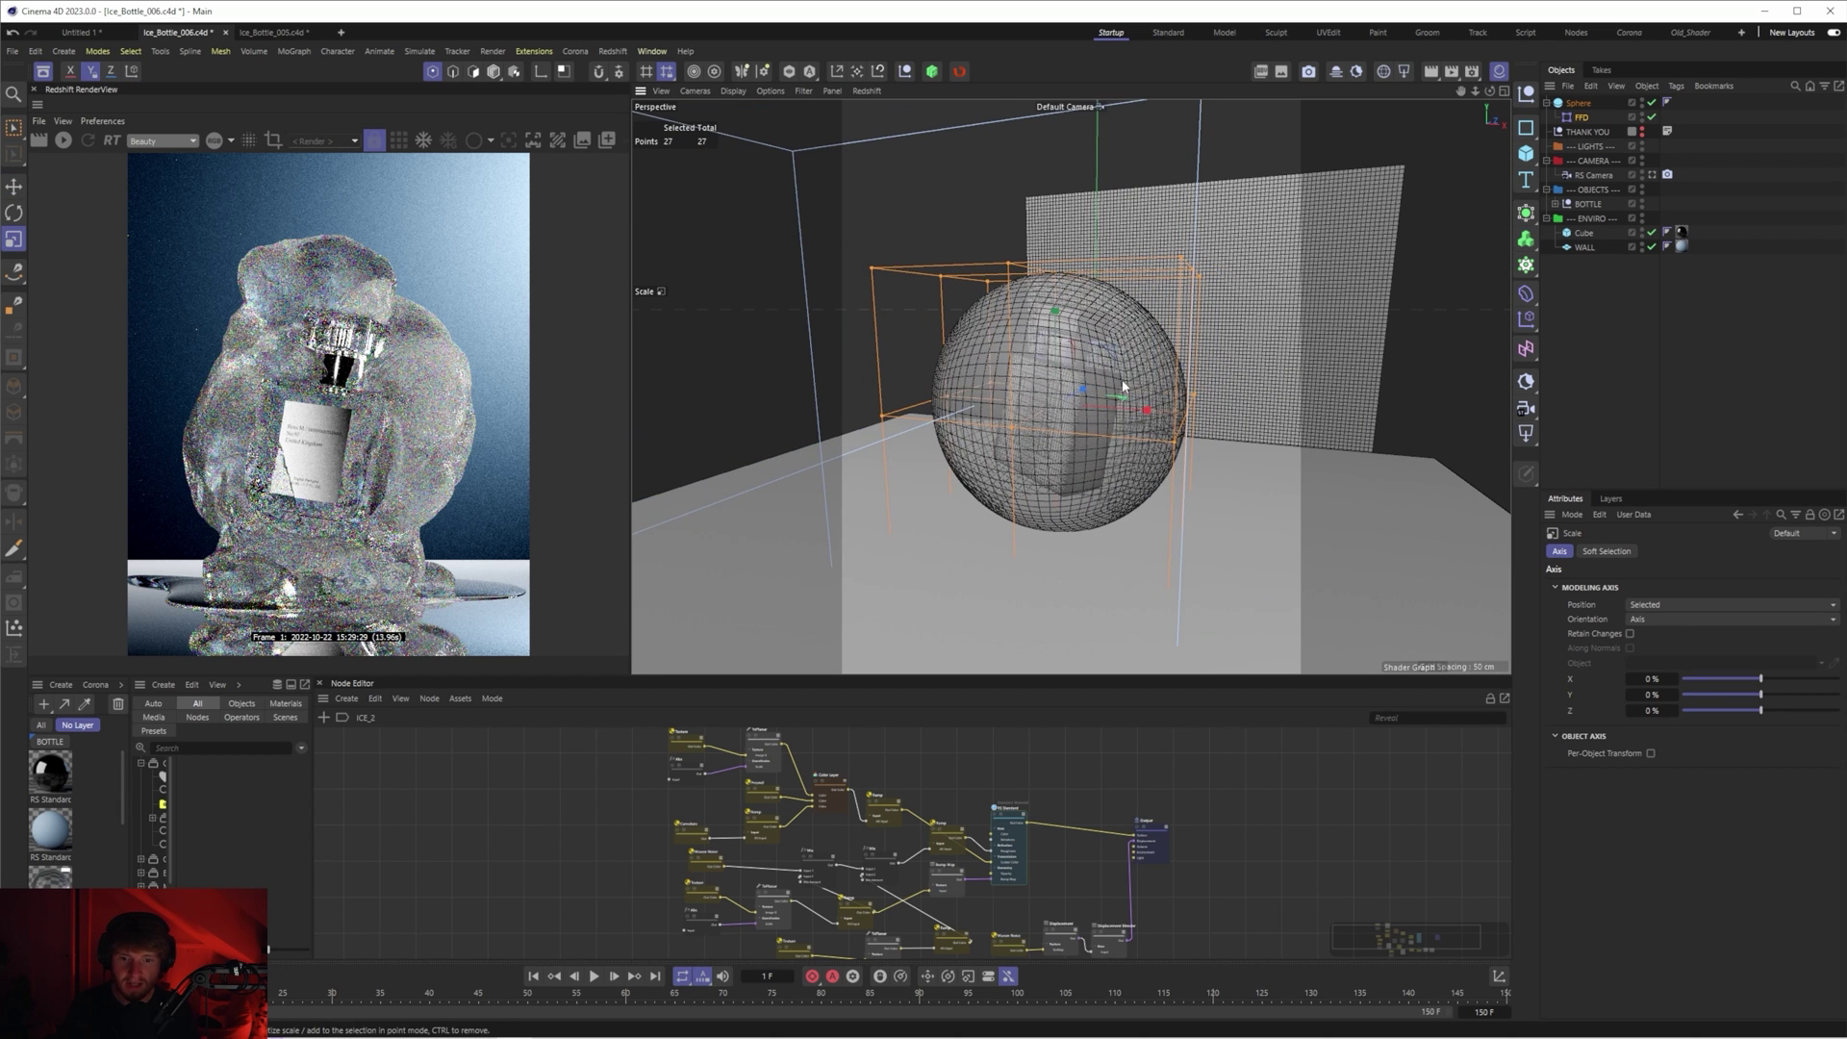
left_click_drag(1133, 412, 1108, 412)
left_click_drag(1057, 343, 1056, 331)
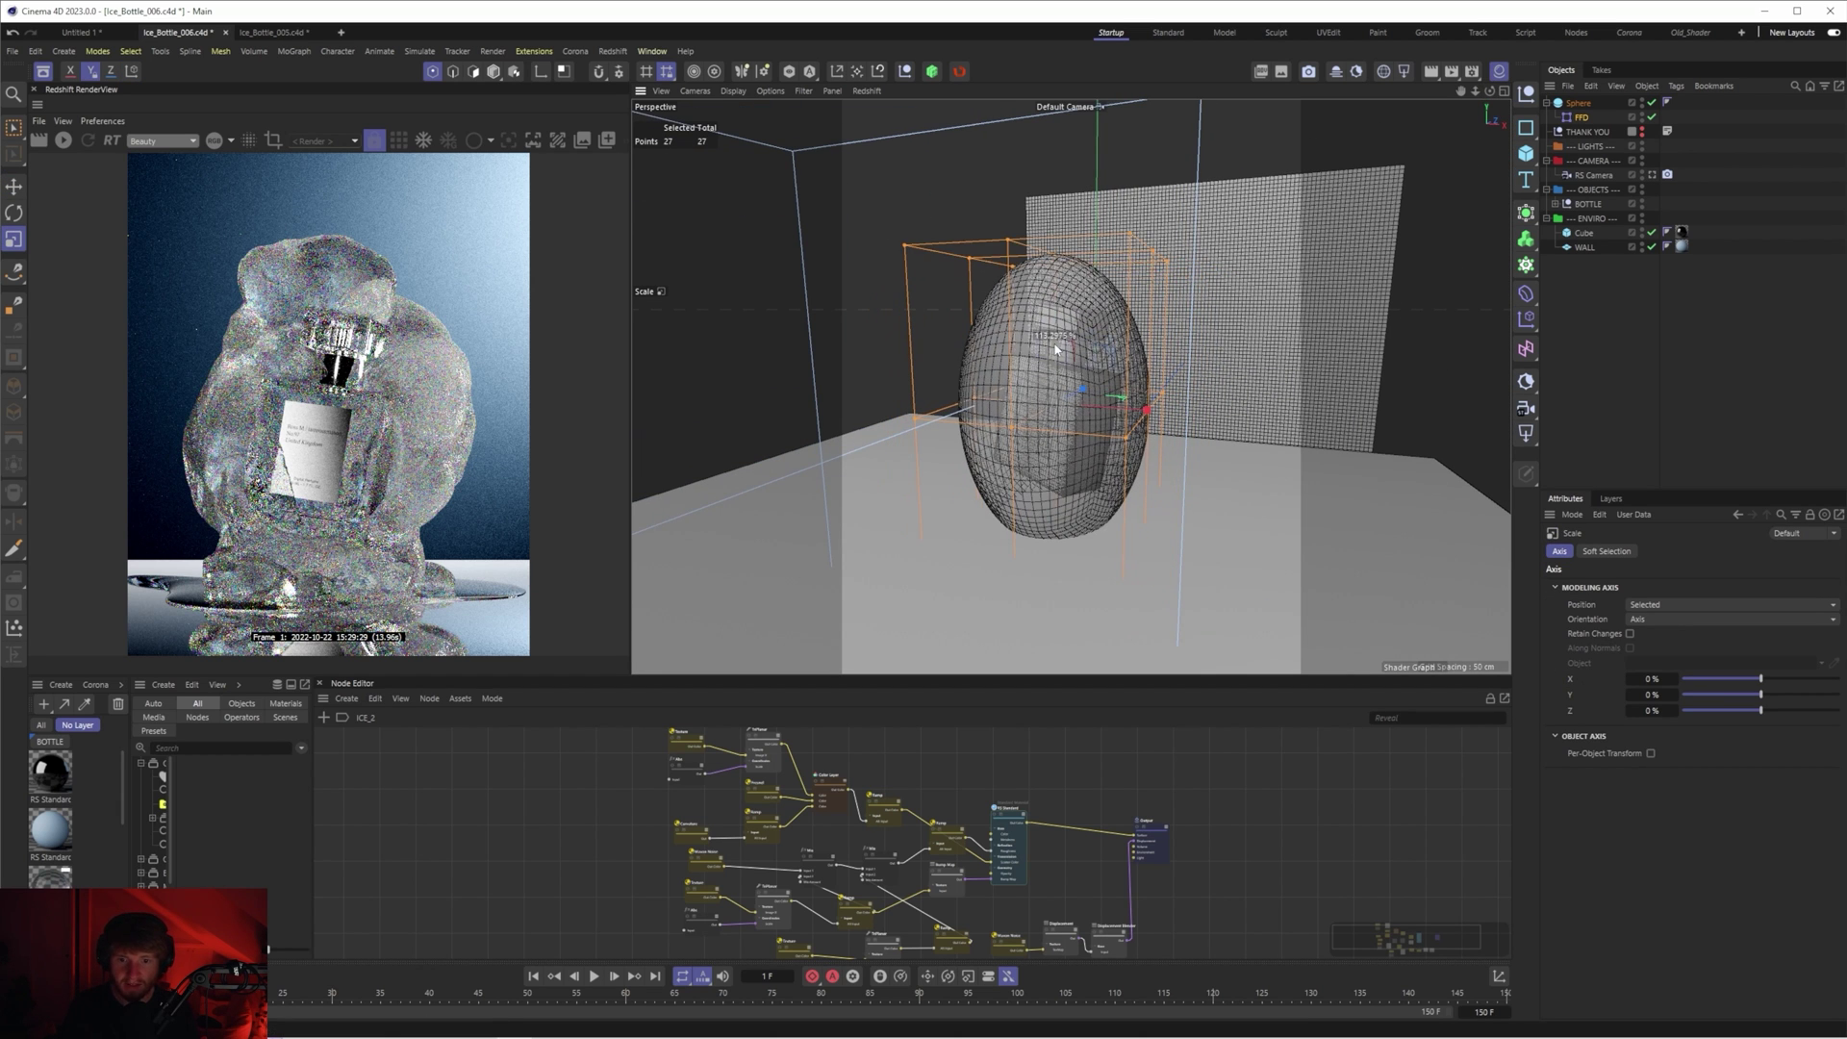
- Return to the RS Camera view and turn the sphere's X-Ray off
left_click_drag(1318, 519, 1155, 462, "alt")
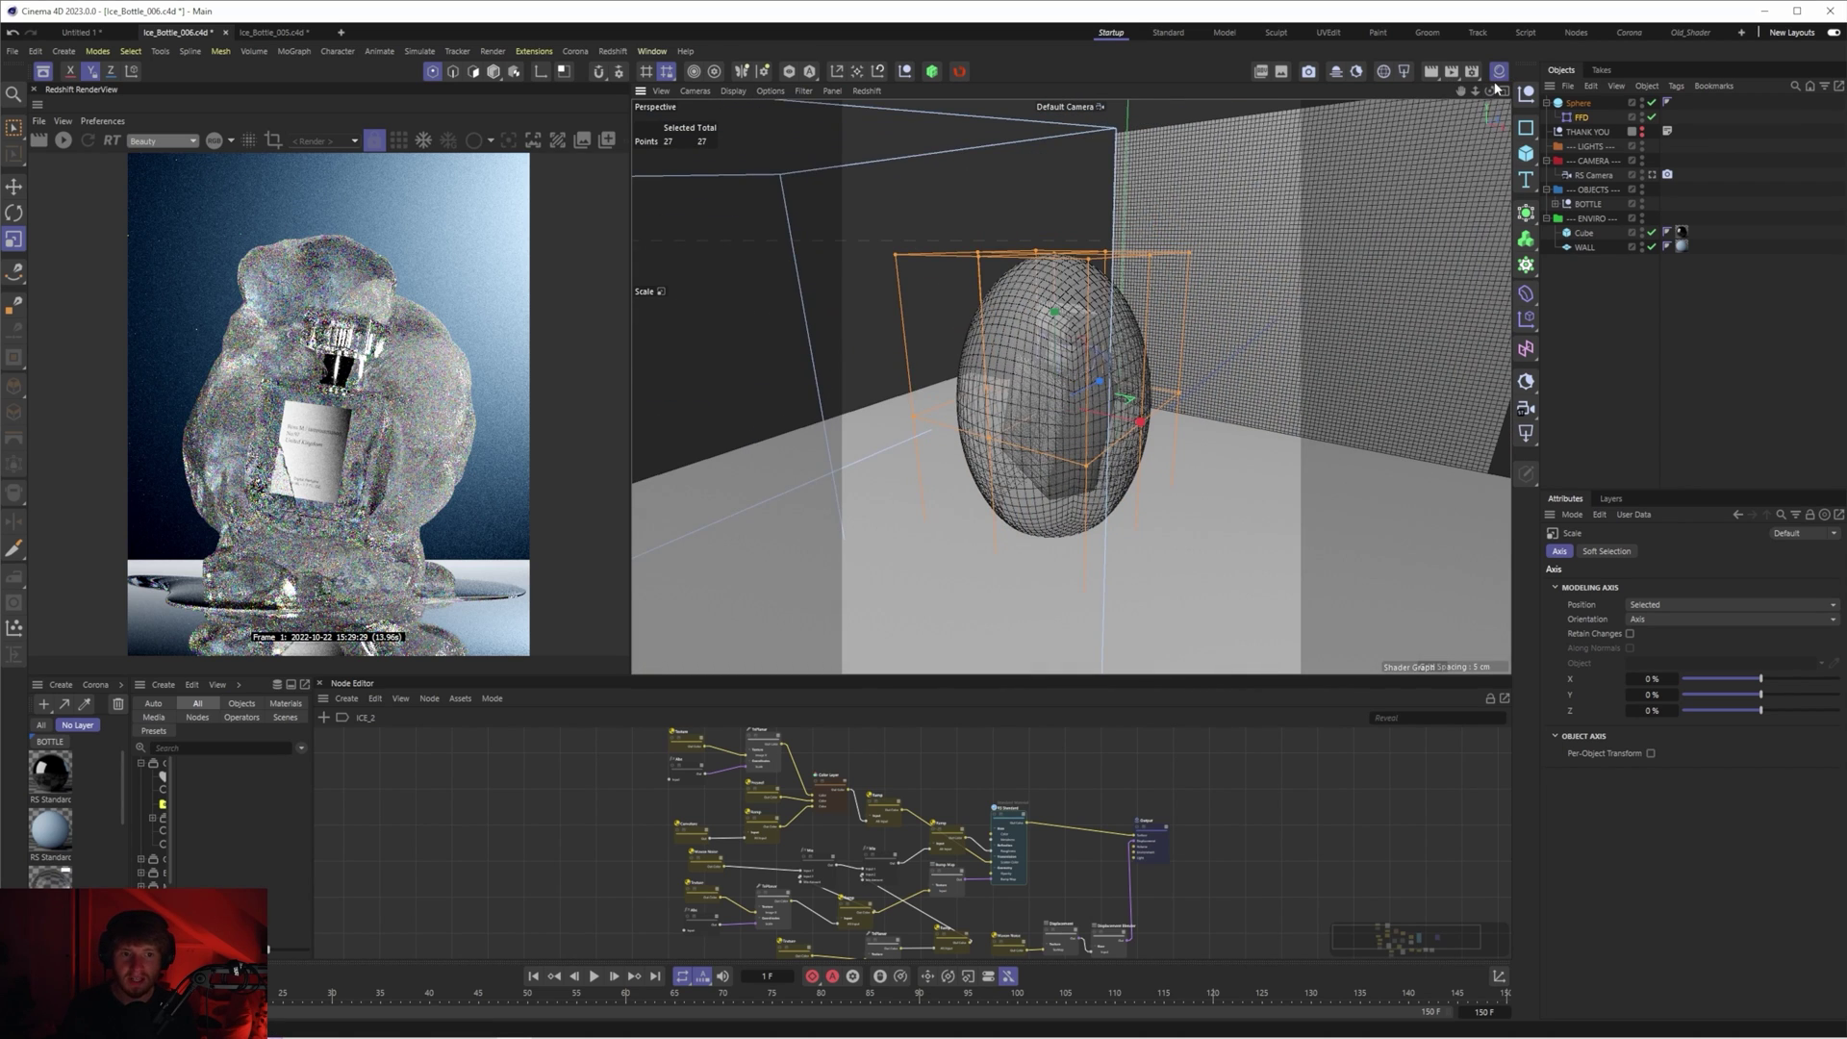
left_click_drag(1493, 87, 1241, 505)
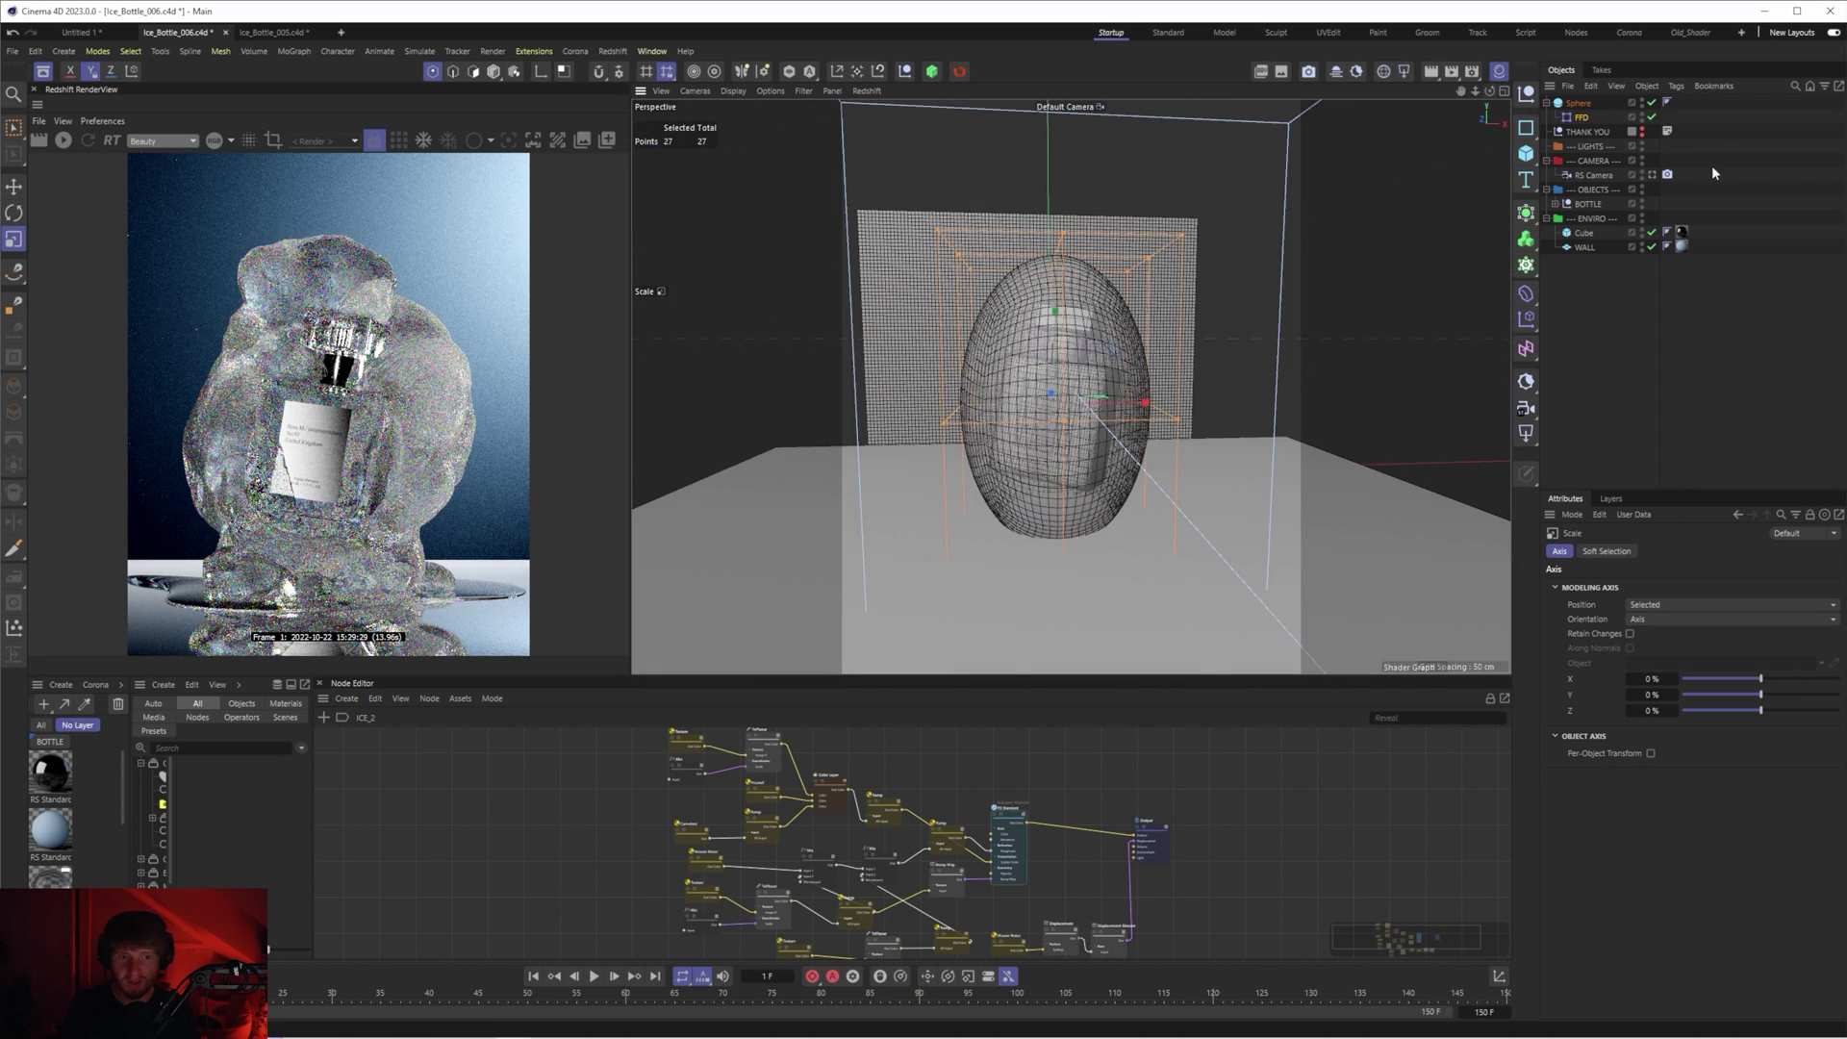
left_click(1653, 175)
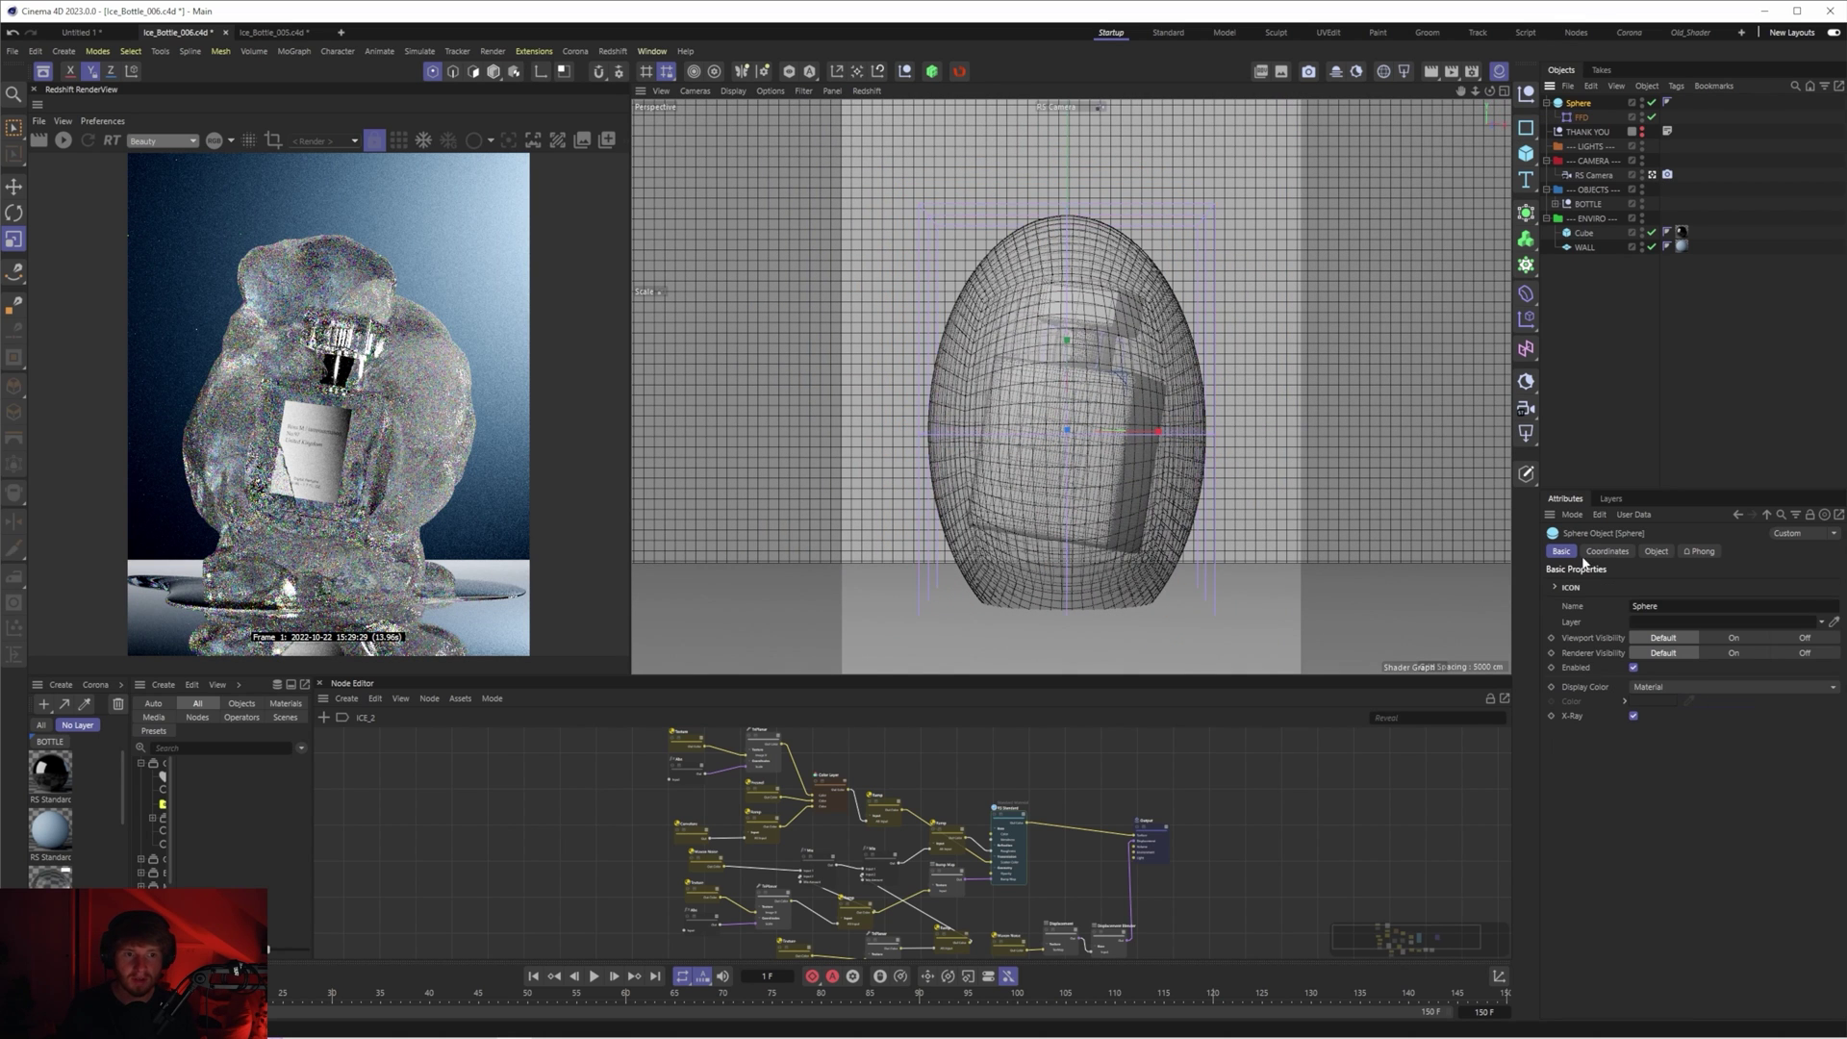
left_click(1632, 716)
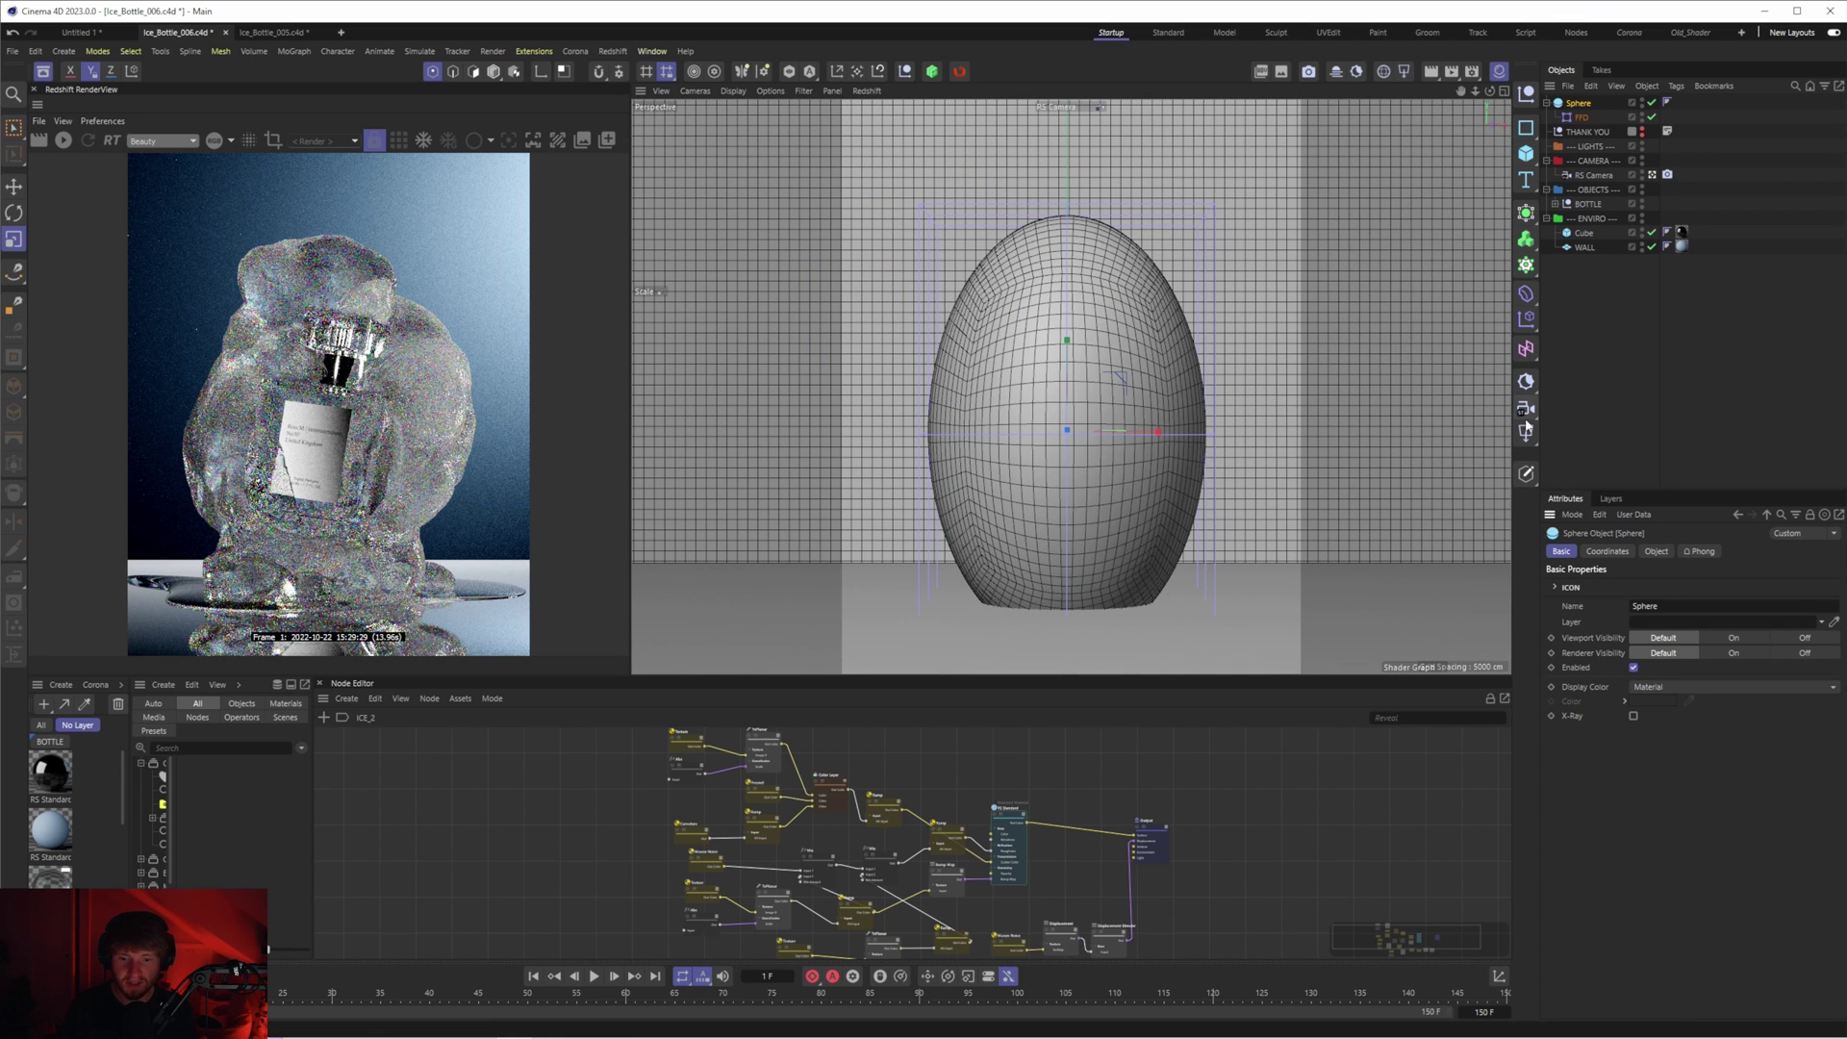
- Add a Displacer under the sphere and load Noise into its Shading tab's Shader slot
left_click(1532, 293)
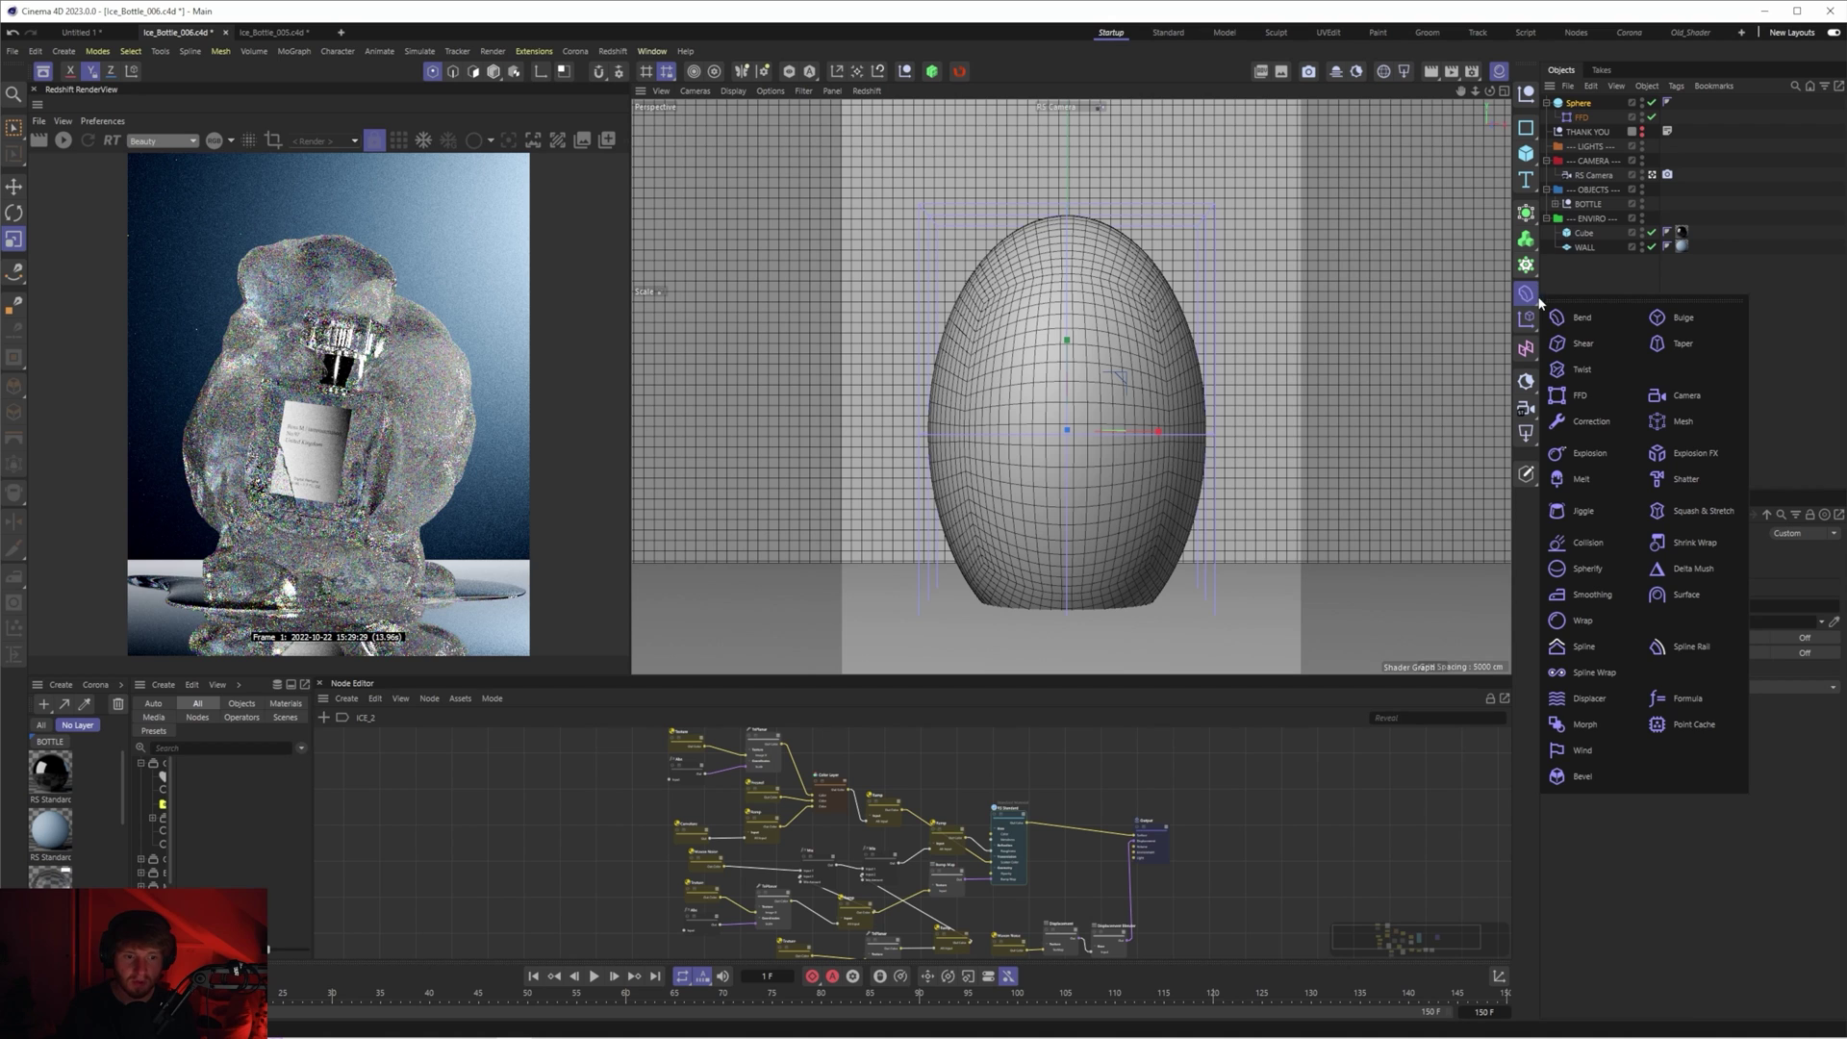
left_click(1592, 698)
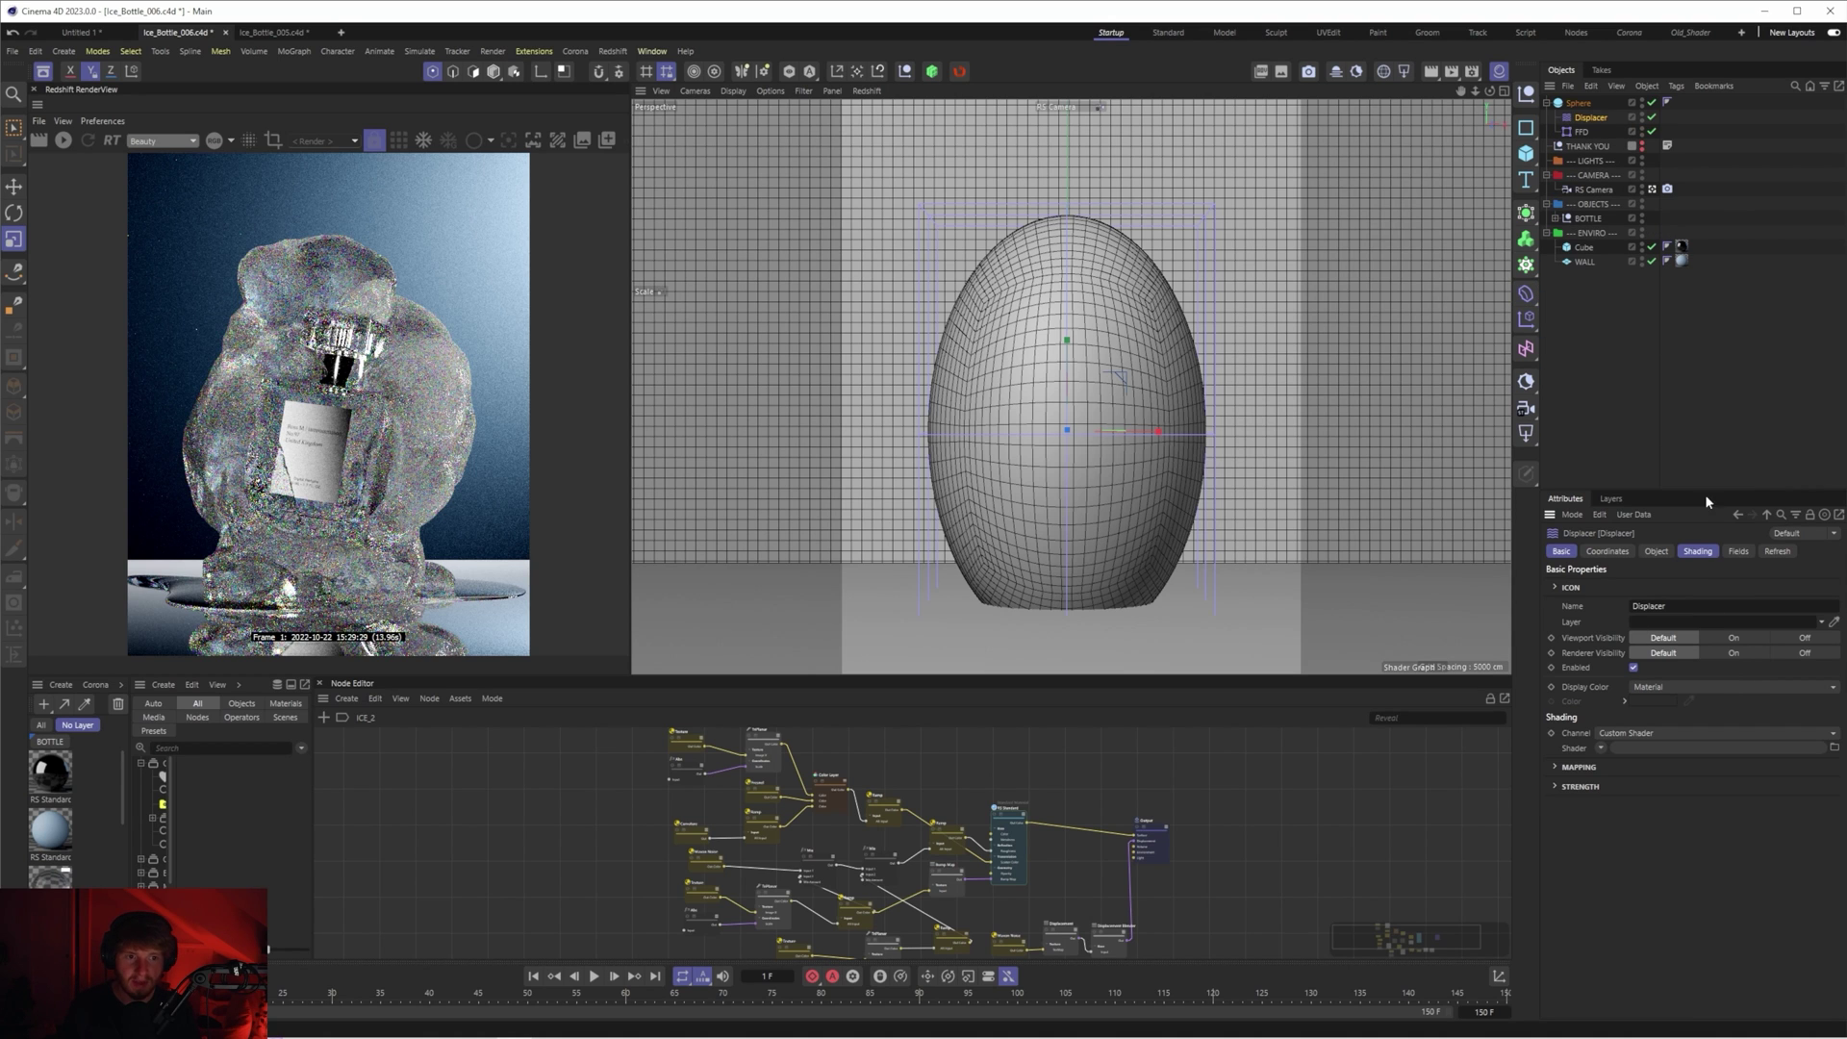
left_click(1696, 553)
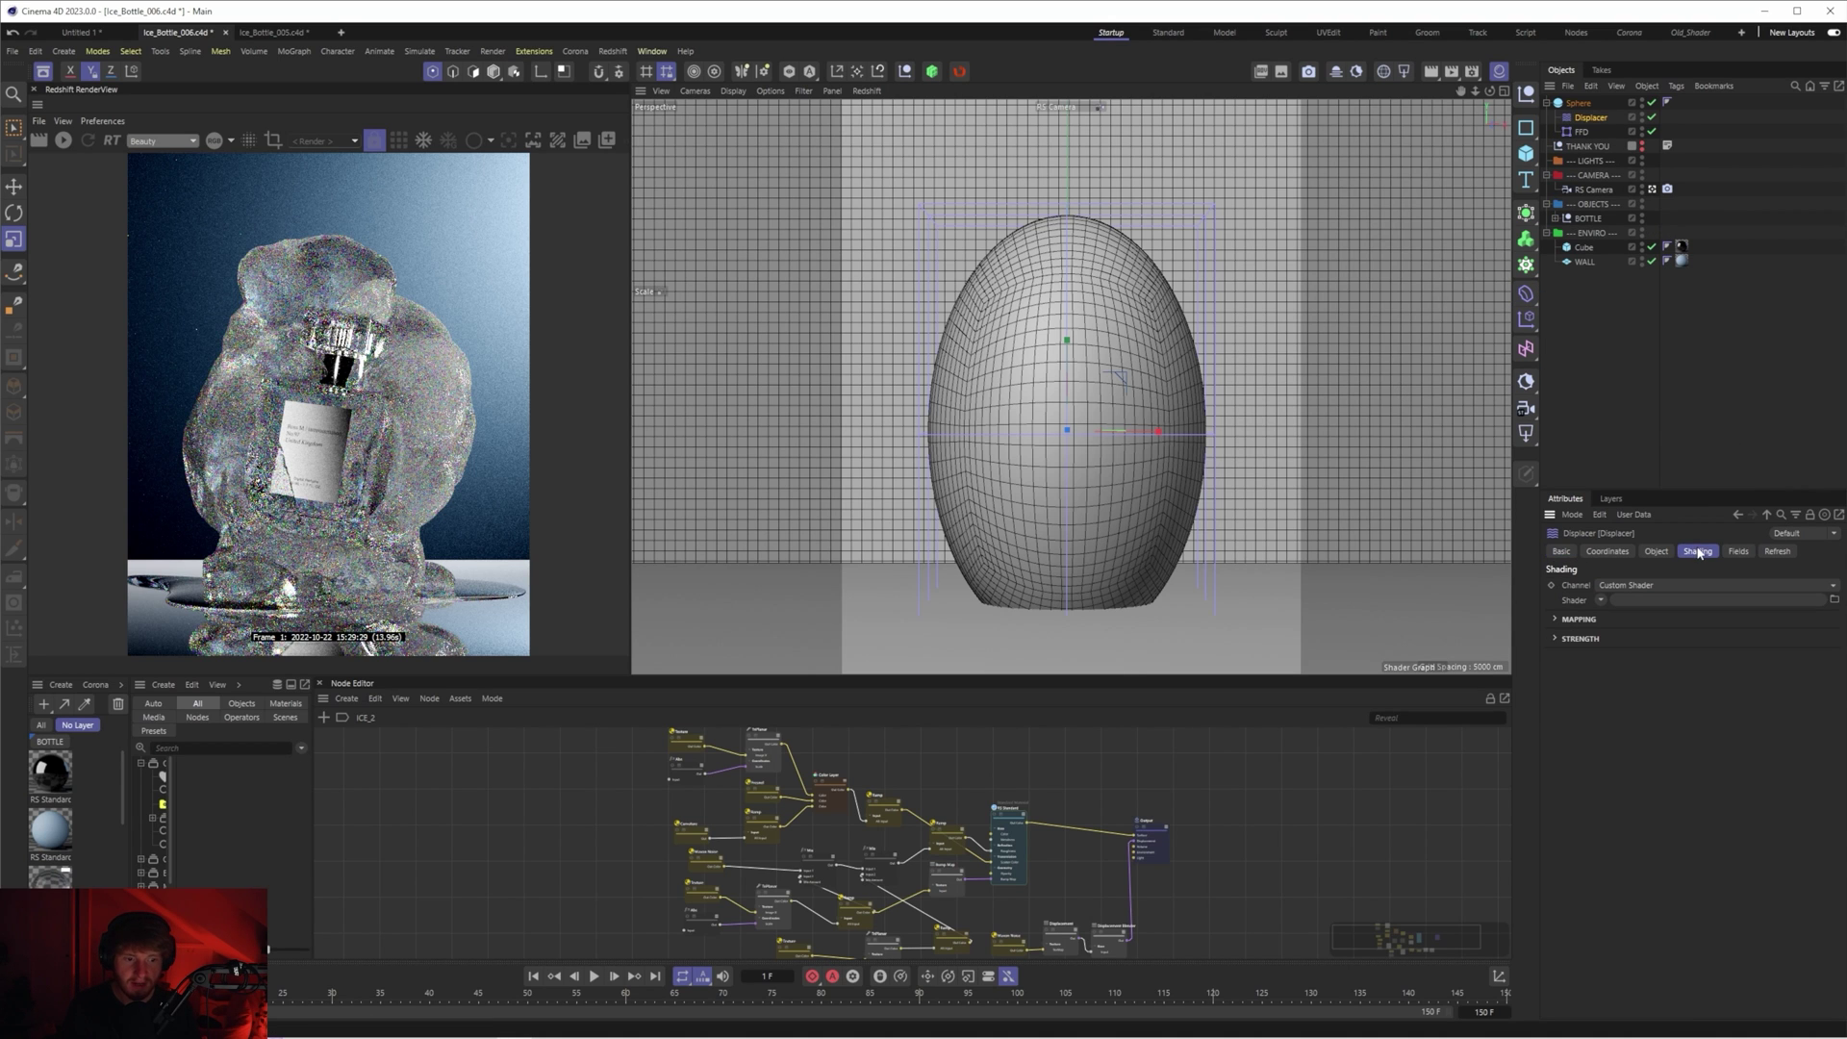
left_click(1601, 600)
left_click(1624, 777)
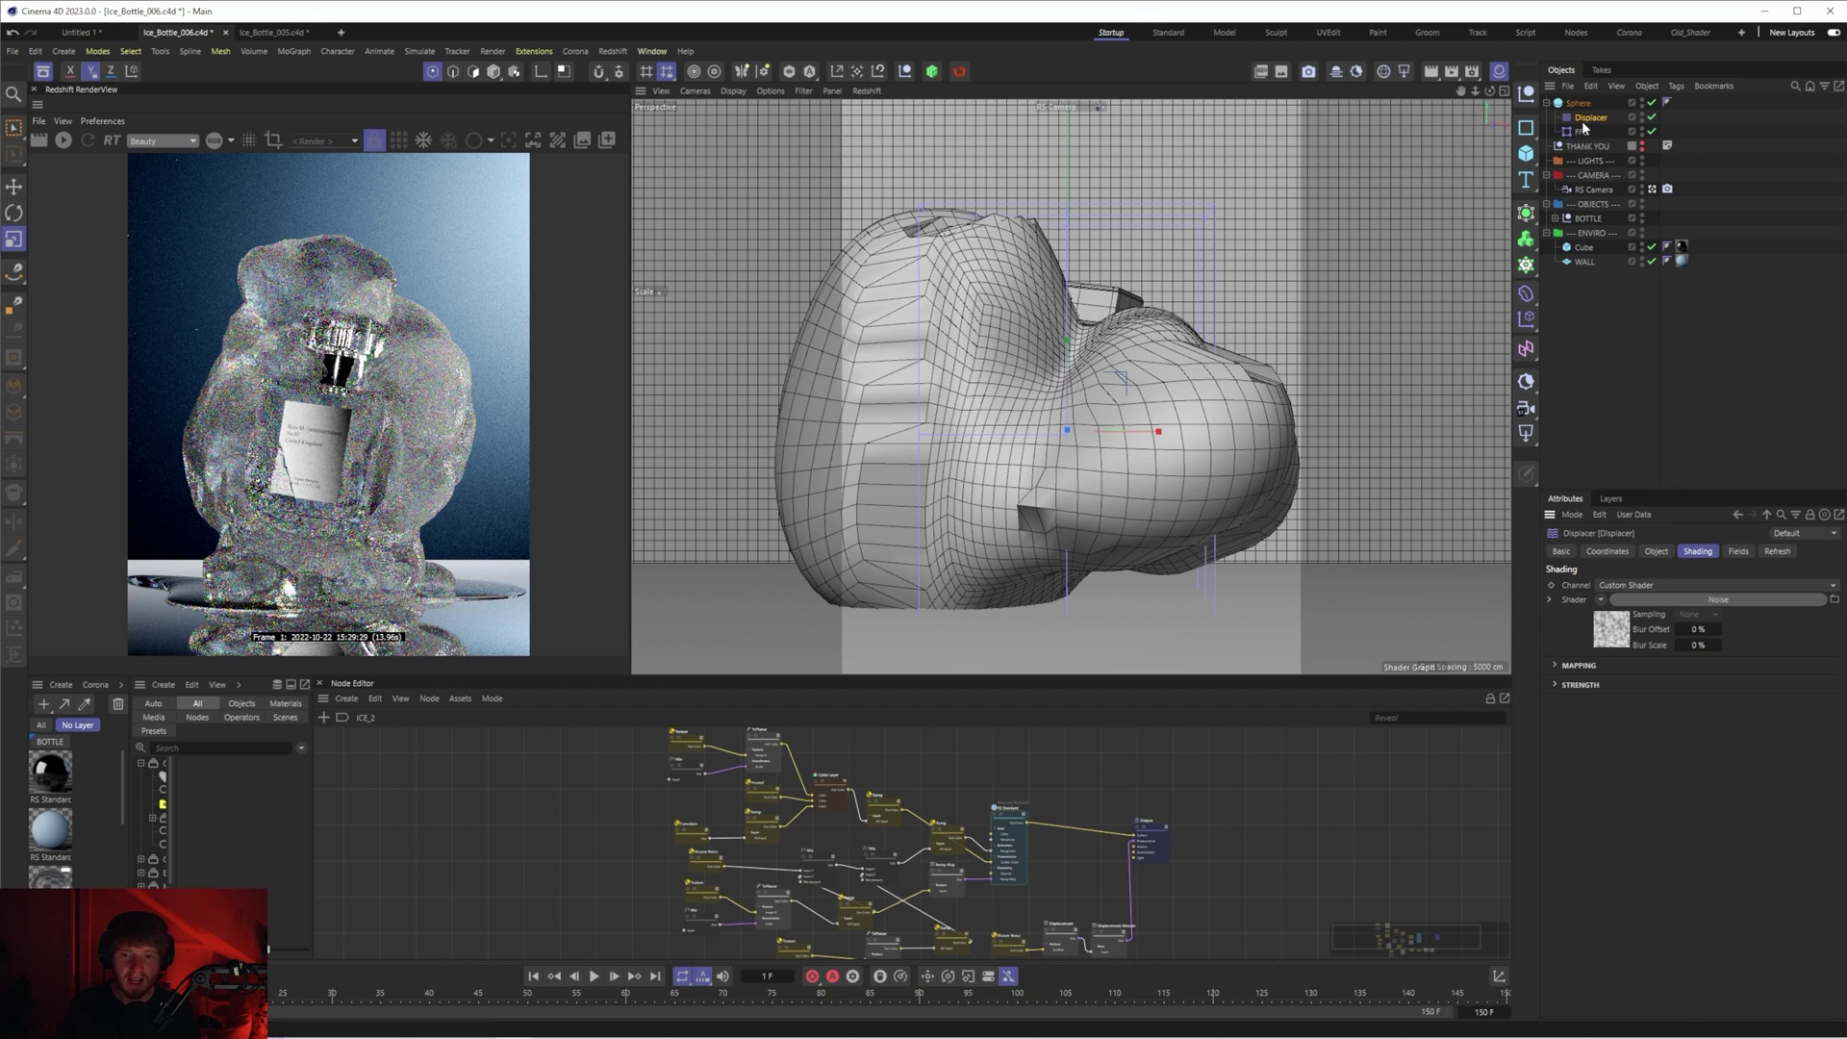
- Toggle FFD on and off to compare, then drag FFD above the Displacer
left_click(1652, 131)
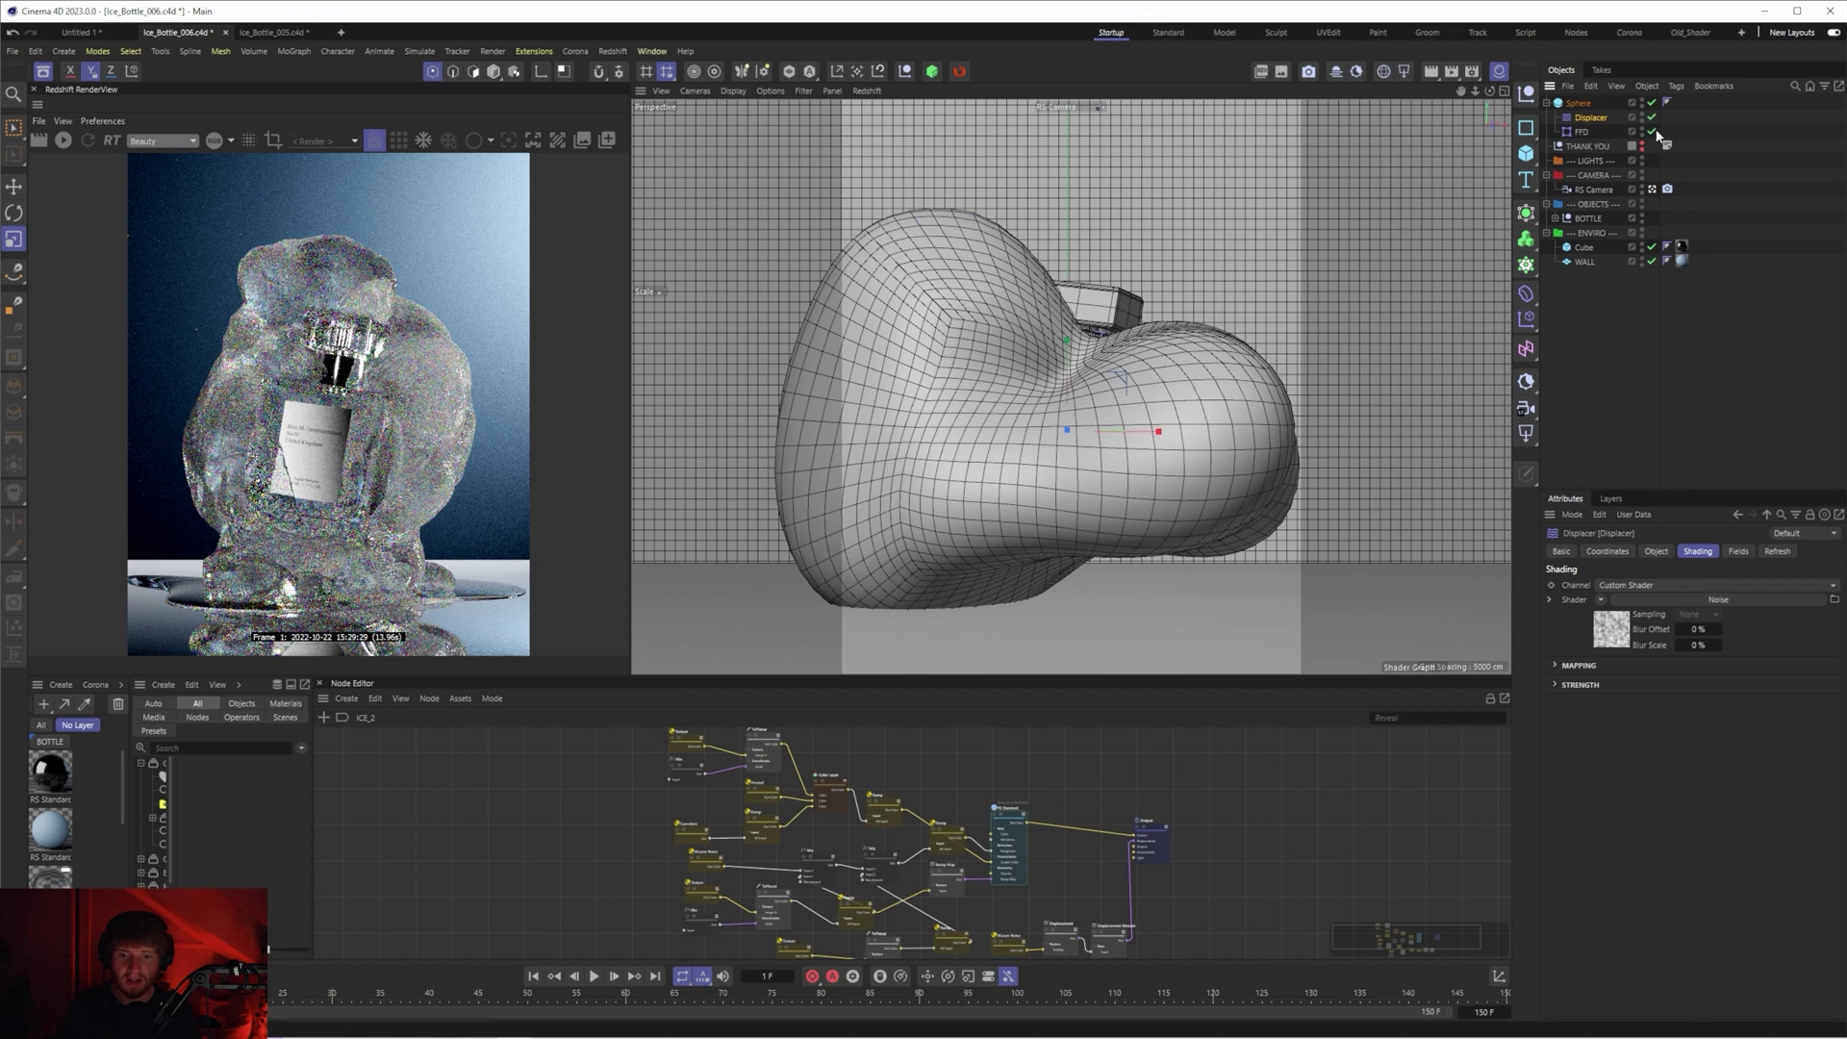
left_click(1653, 132)
left_click(1654, 131)
left_click(1654, 132)
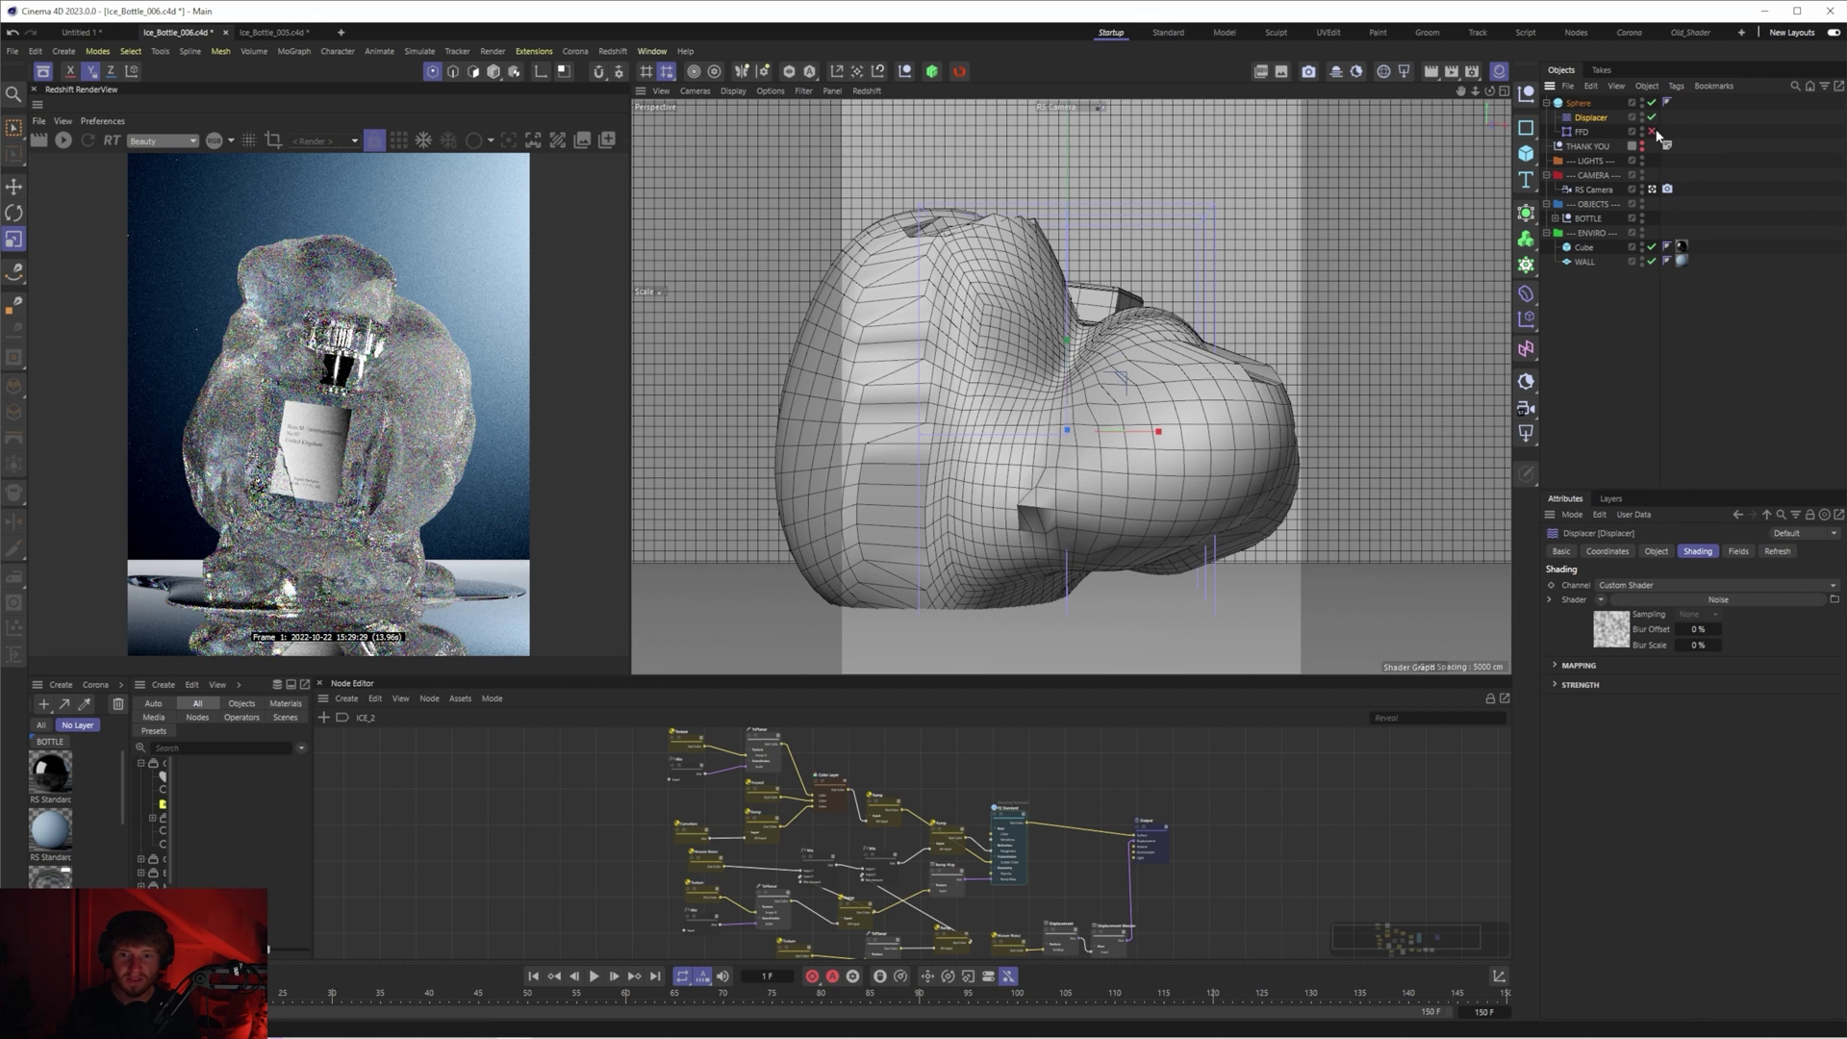
left_click(1654, 132)
left_click(1654, 132)
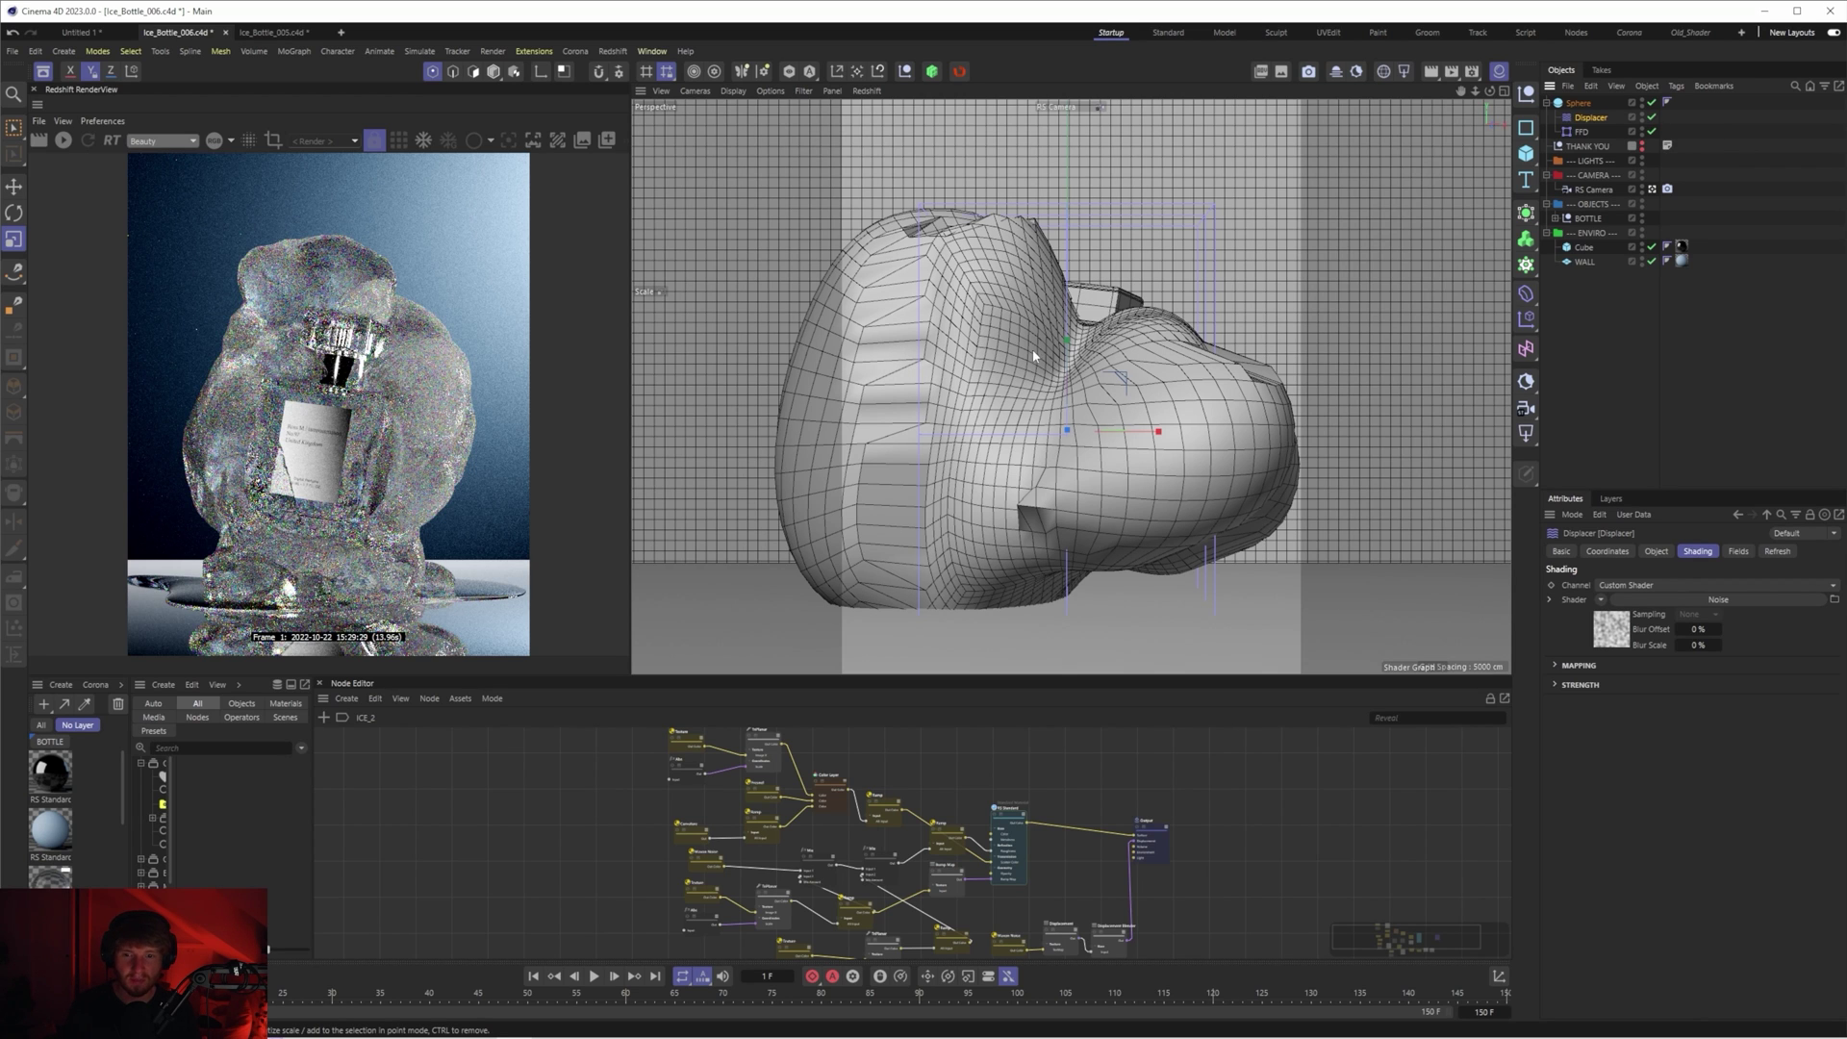
left_click_drag(1583, 134, 1585, 117)
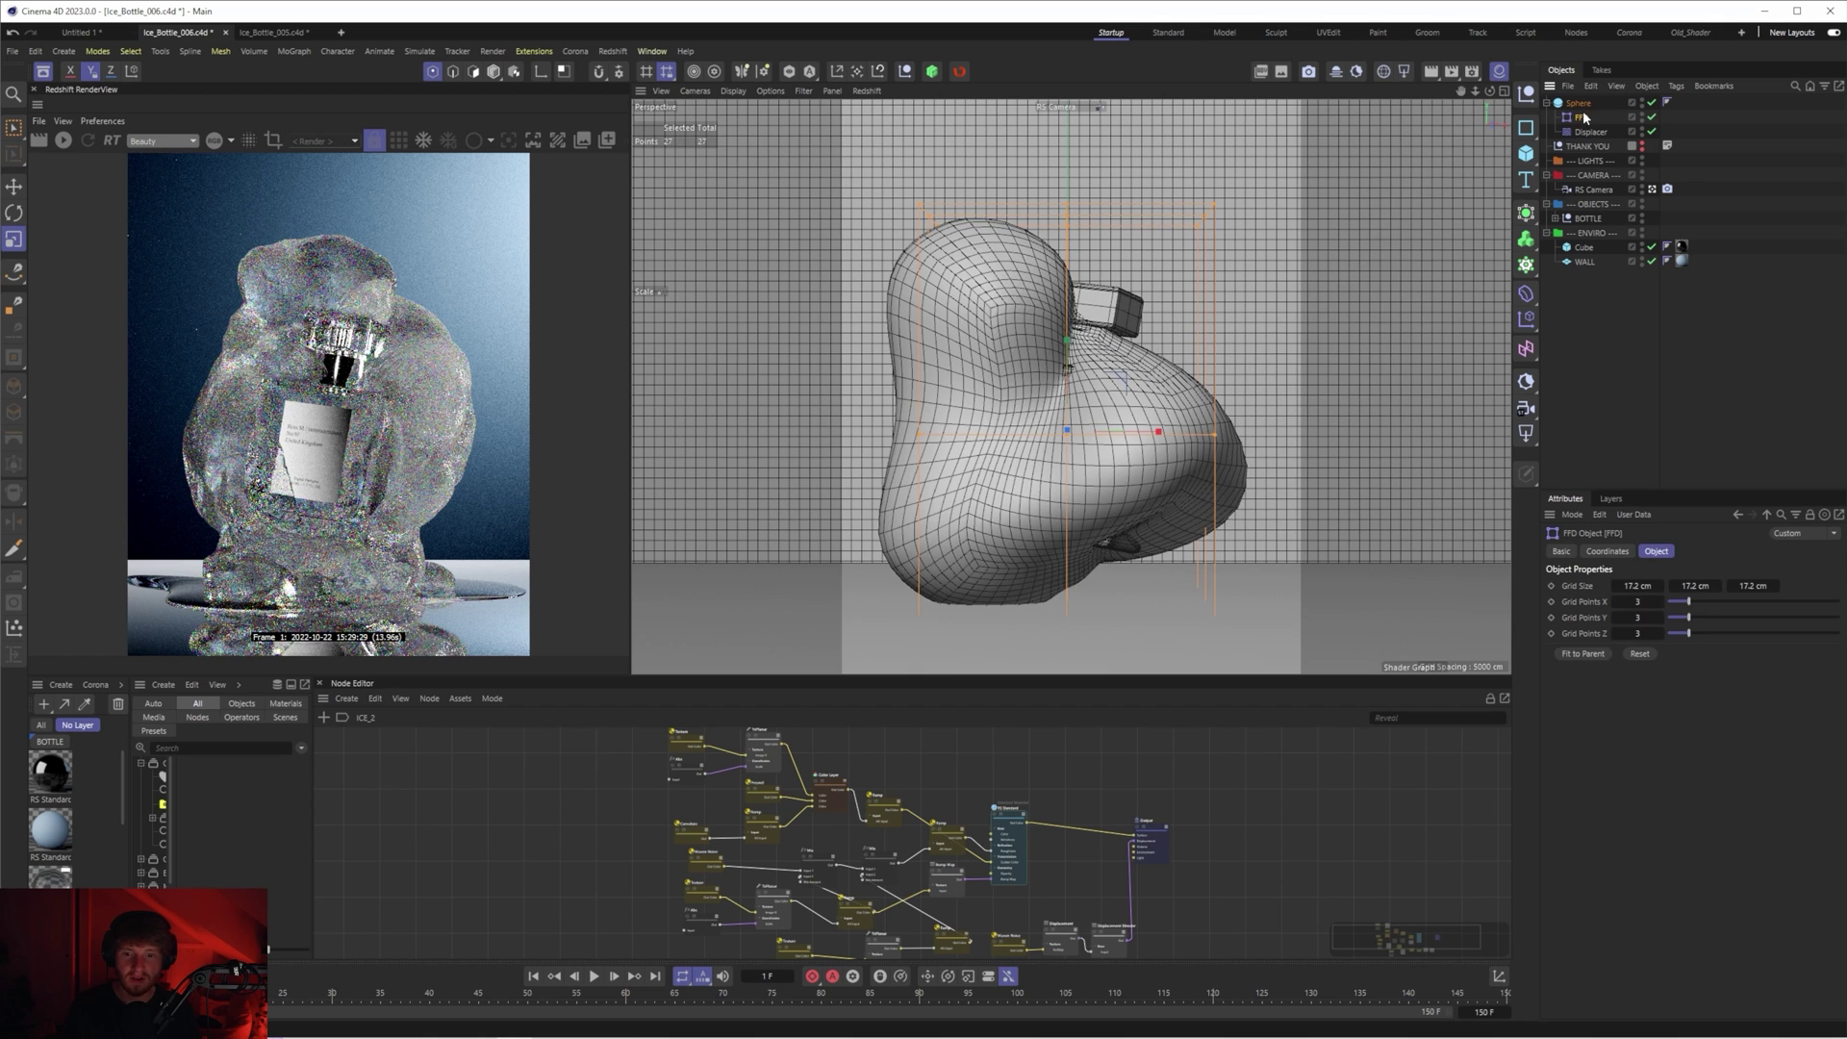
- Compare the shape with FFD and Displacer toggled, then open the Displacer's Noise shader settings
left_click(1652, 117)
left_click(1651, 117)
left_click(1653, 118)
left_click(1653, 118)
left_click(1651, 132)
left_click(1652, 132)
left_click(1592, 133)
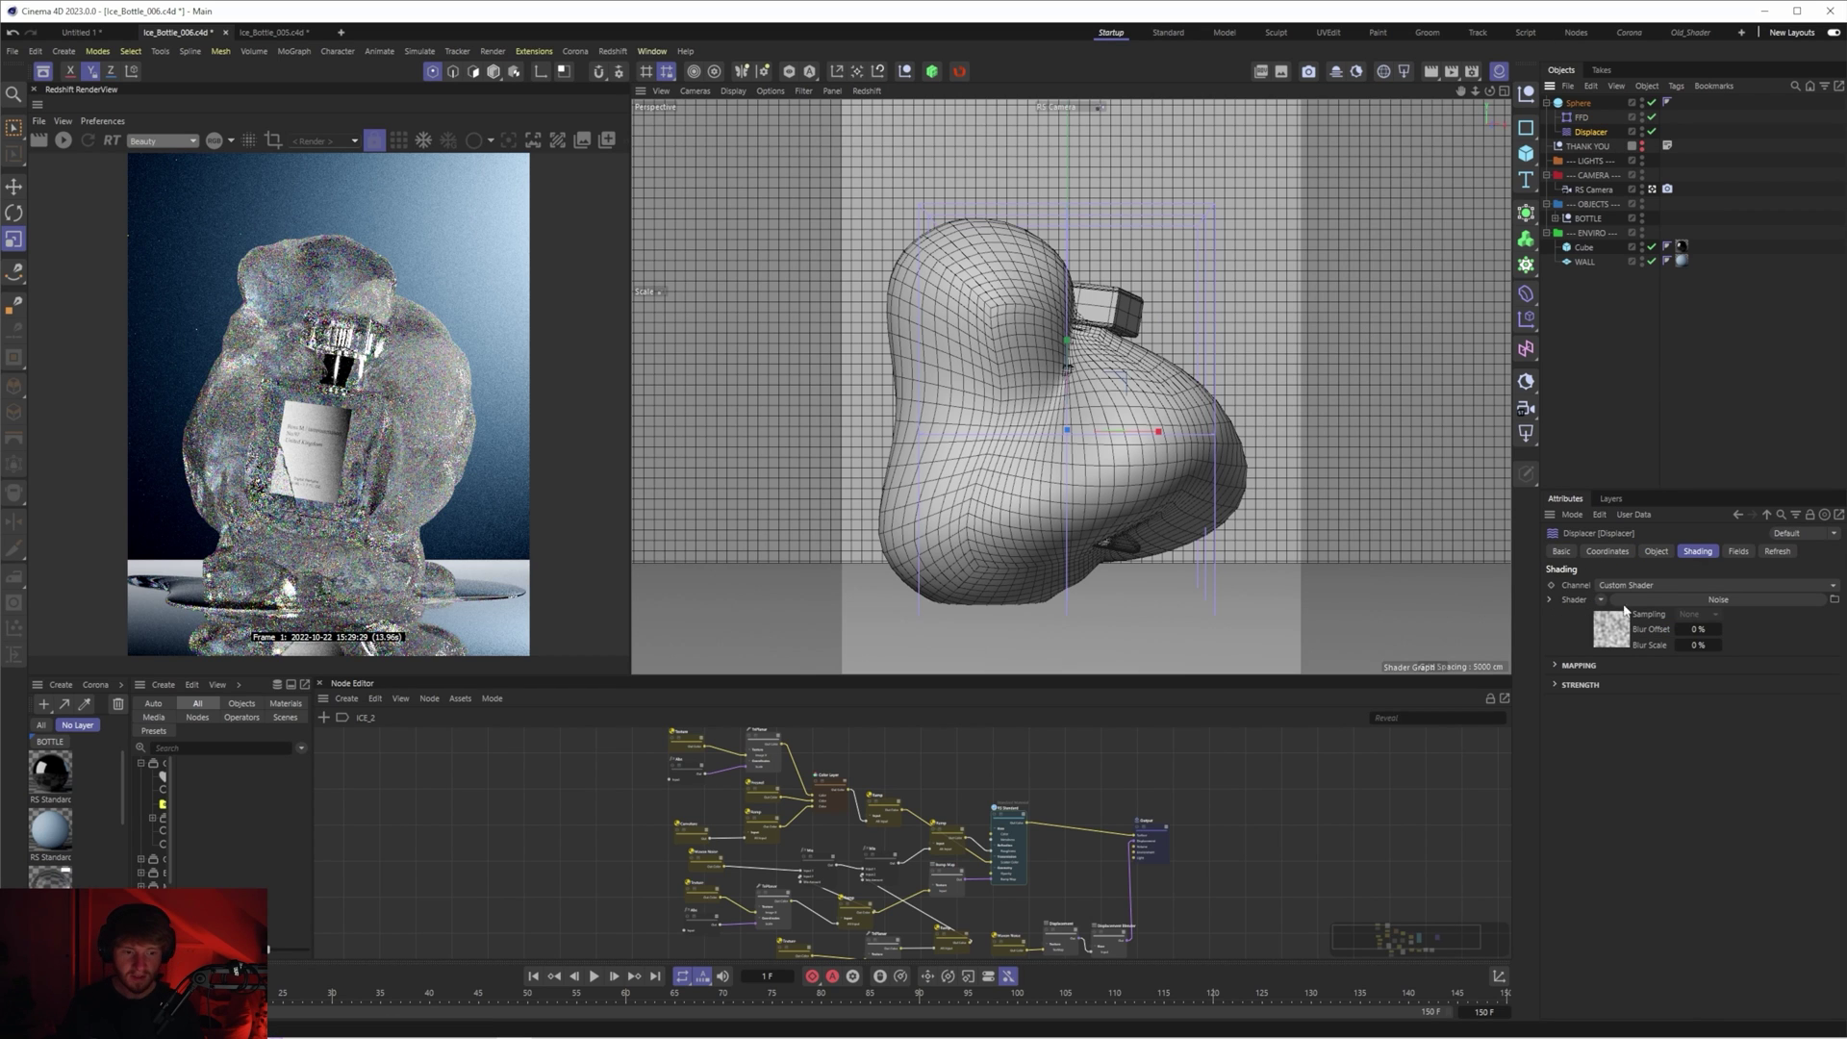
left_click(1605, 625)
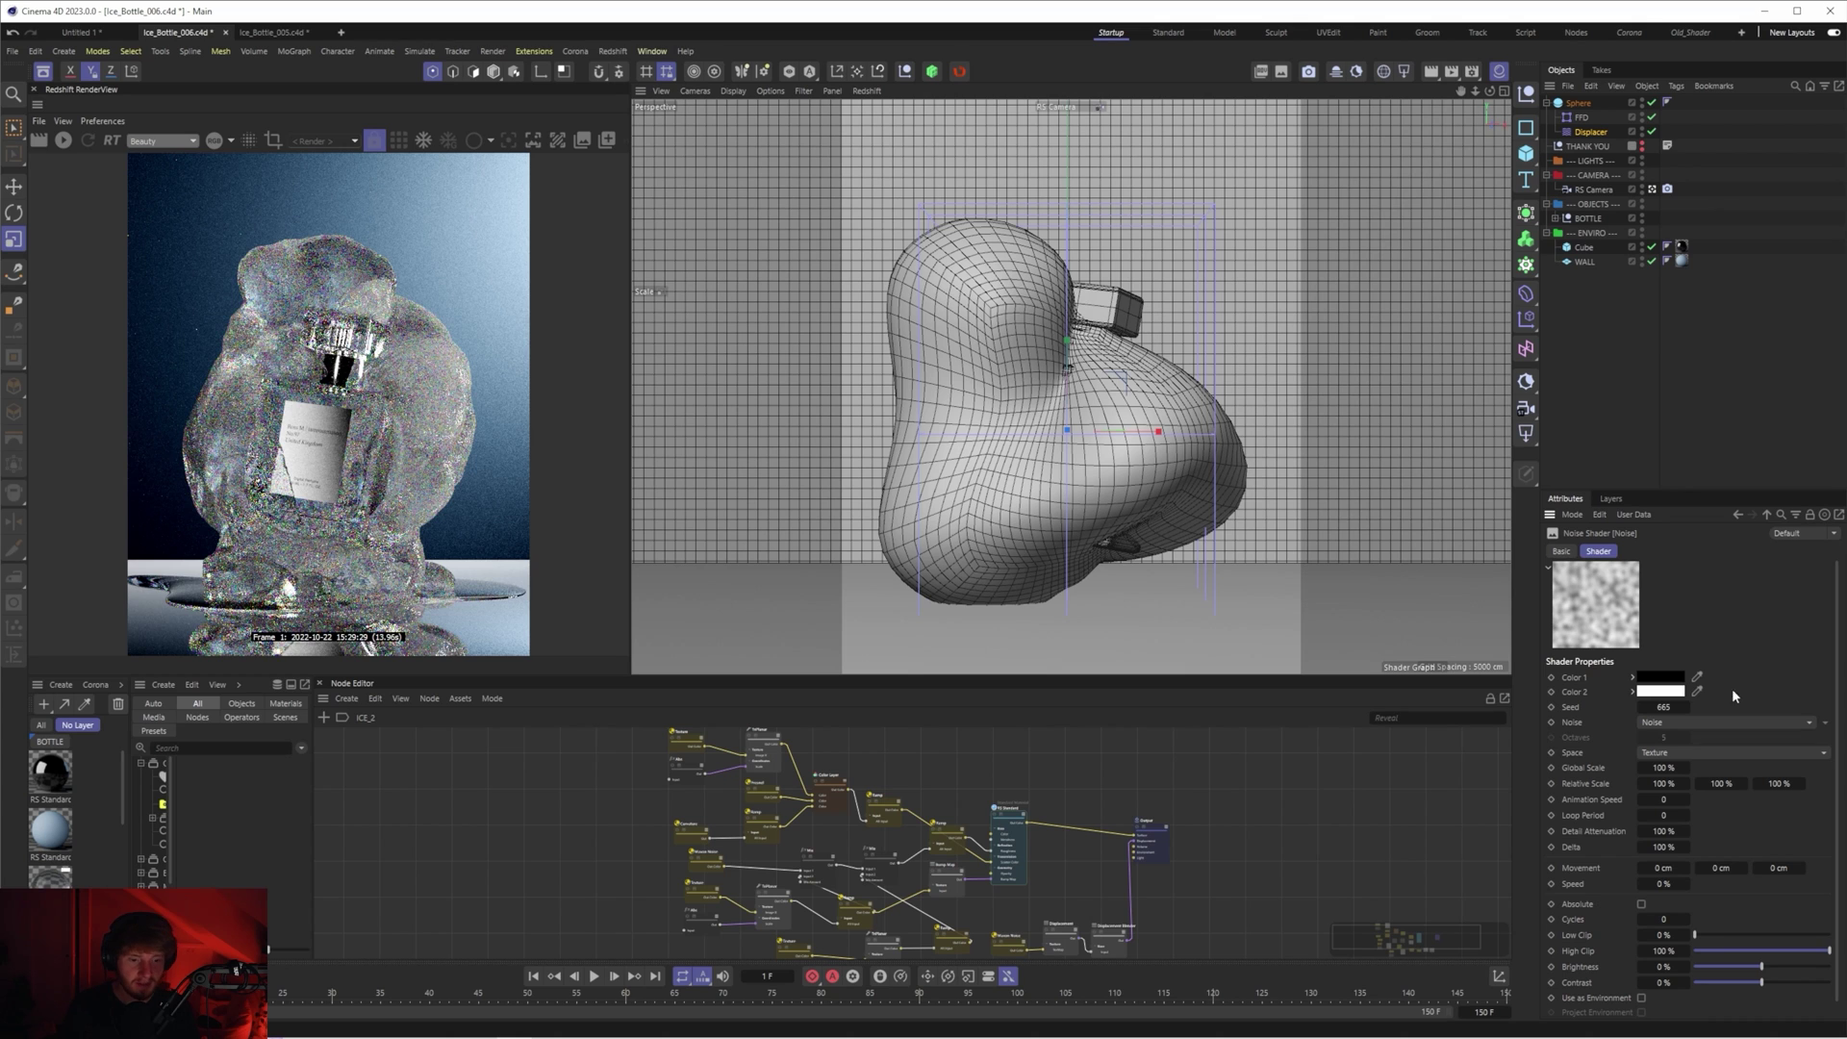
- Try Blistered Turbulence, Dents, Luka and Ober noise types, settling on Turbulence
left_click(1655, 723)
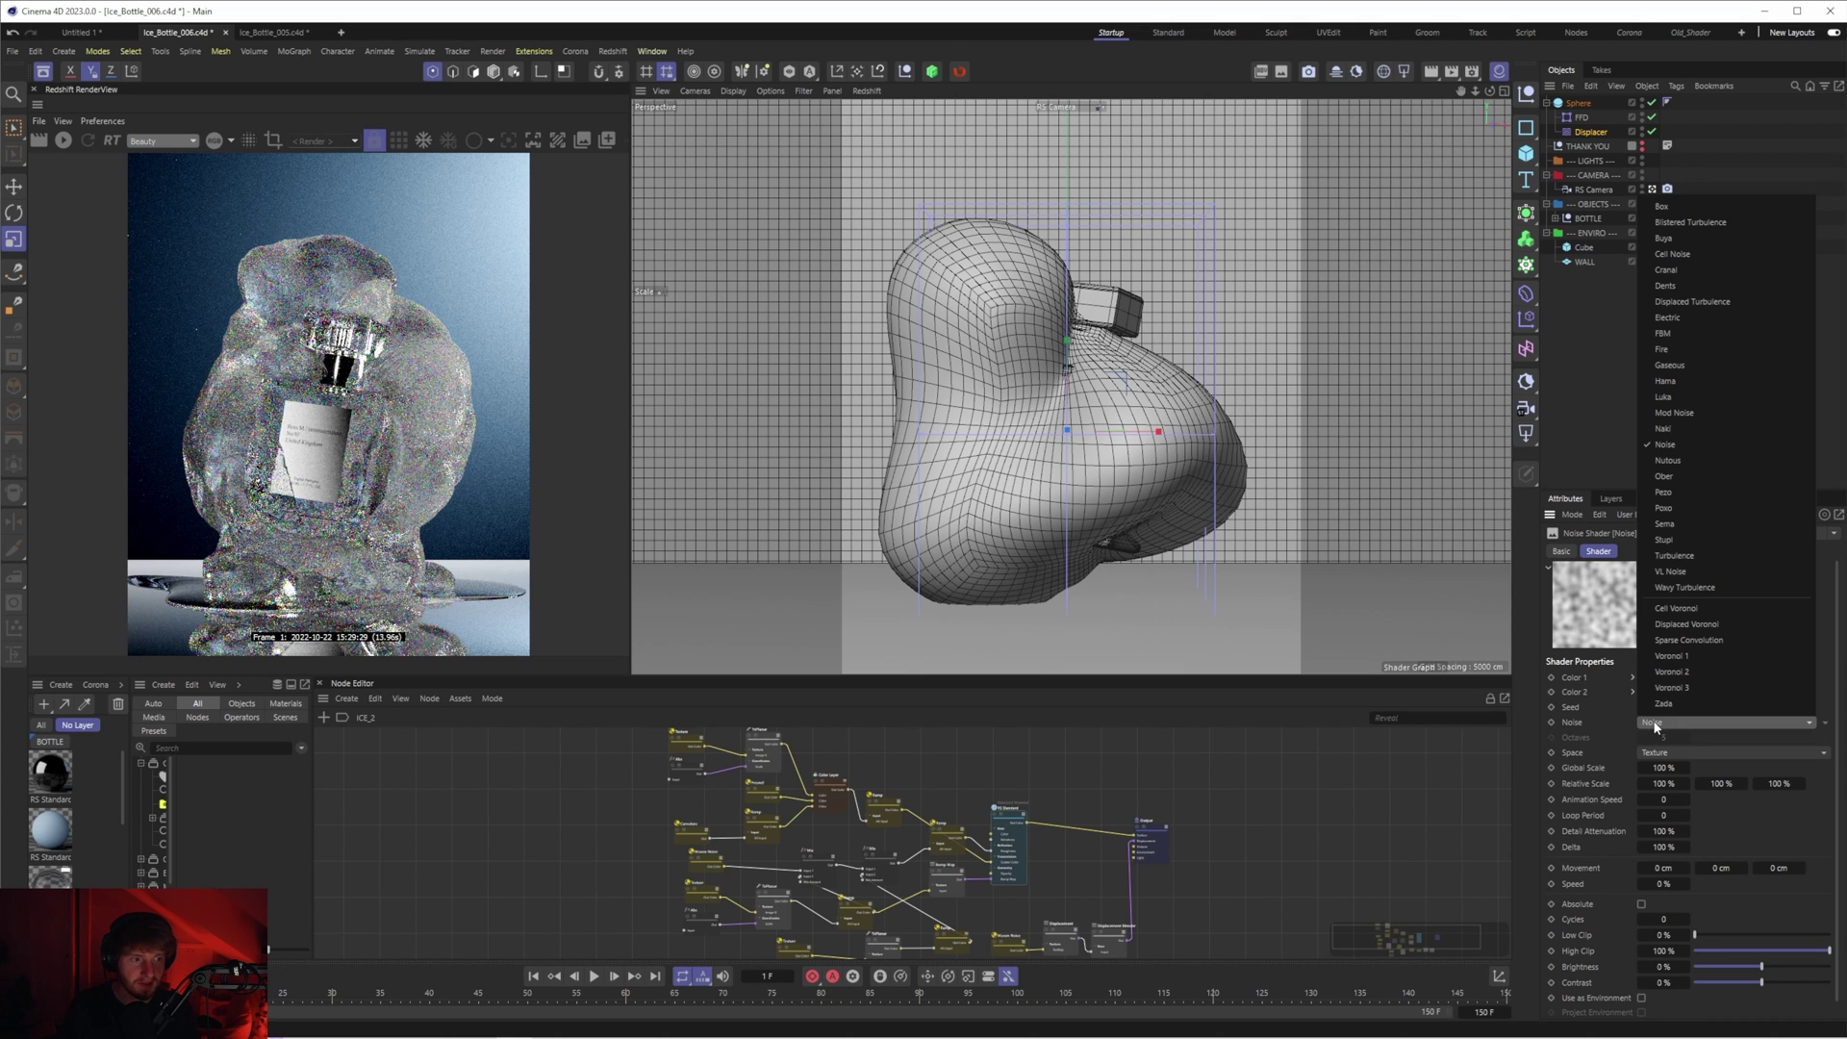
left_click(1674, 556)
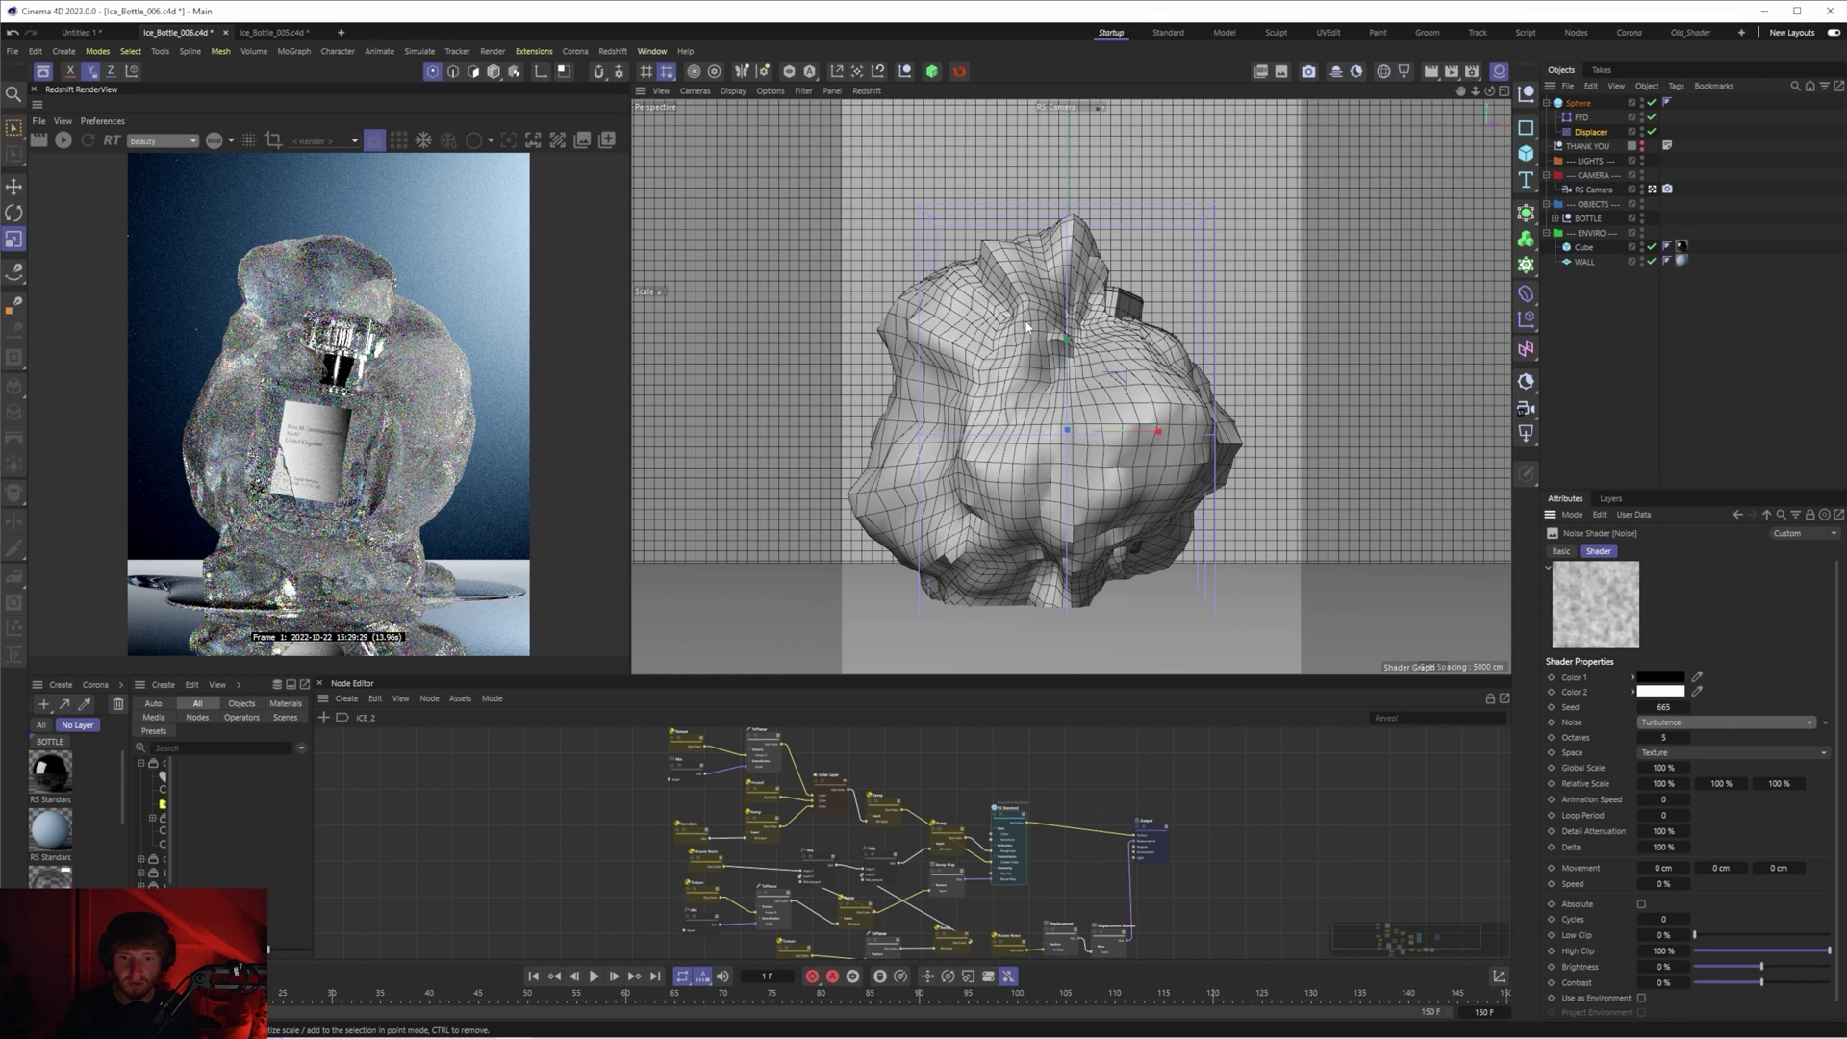
left_click(1693, 723)
left_click(1707, 223)
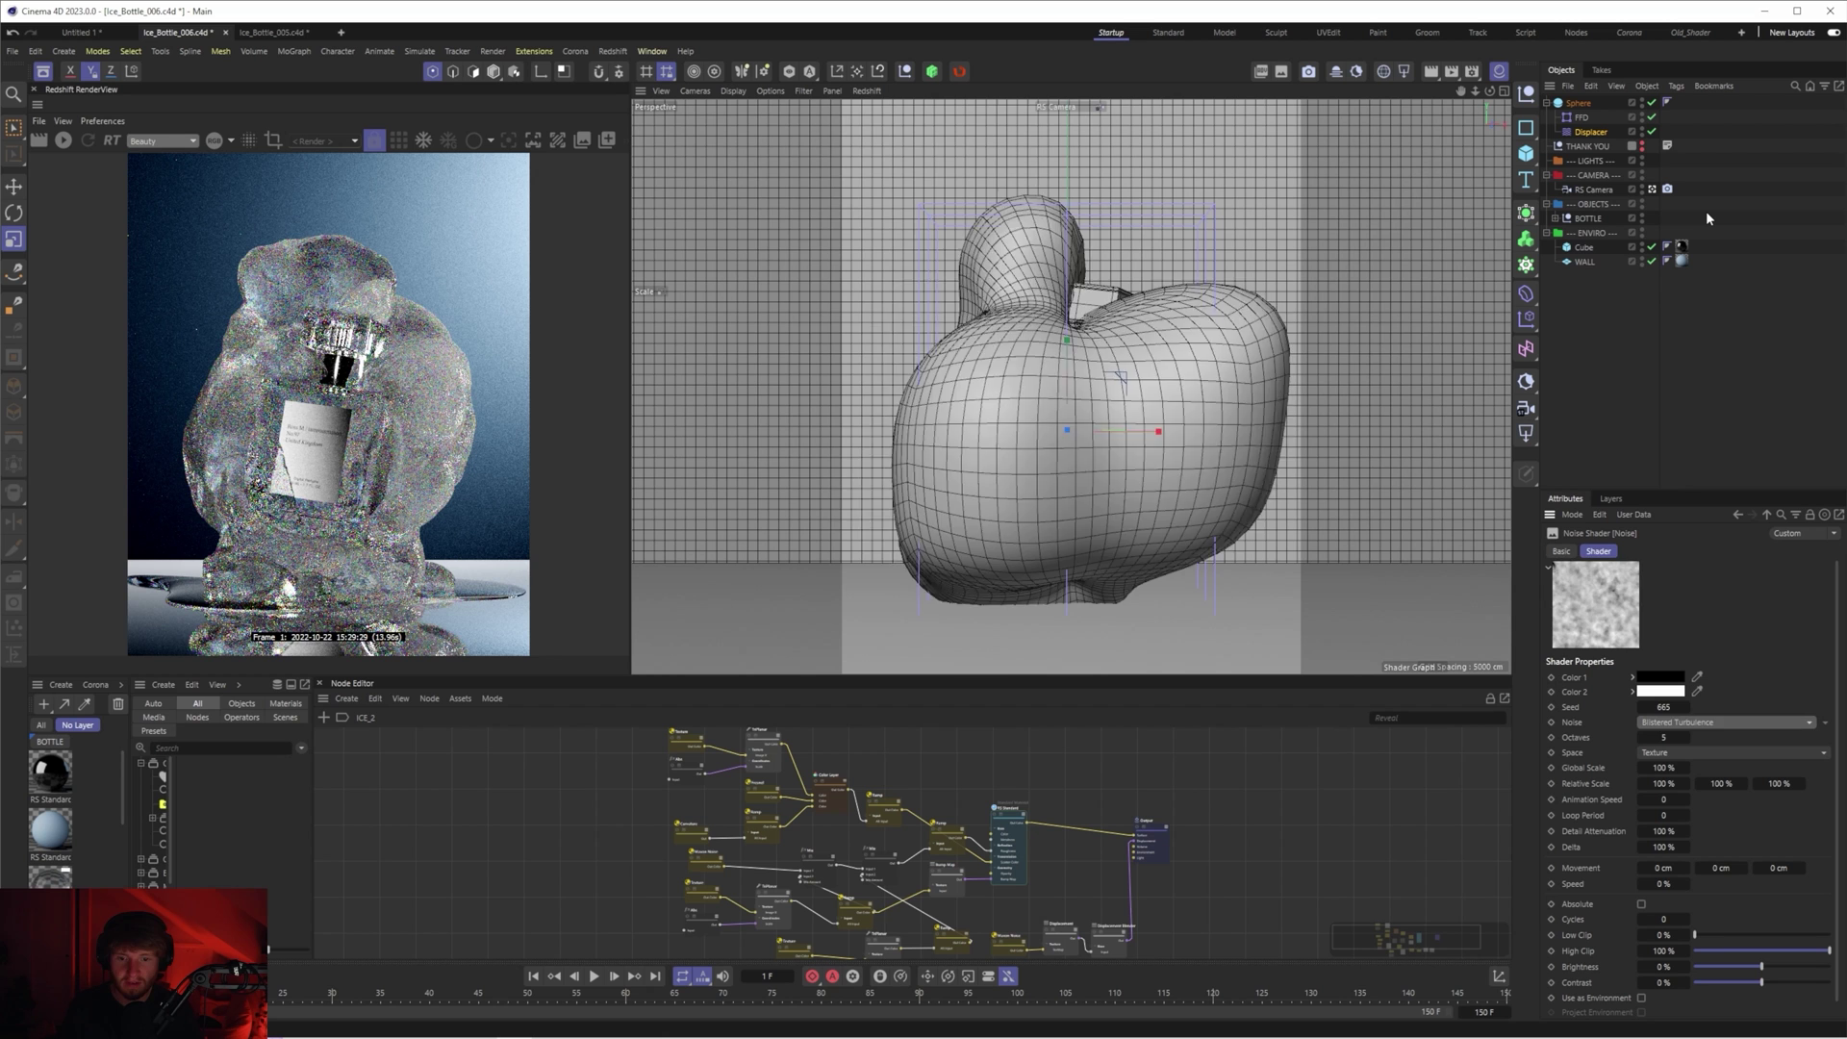
key("Down")
key("Down")
key("Down")
key("Down")
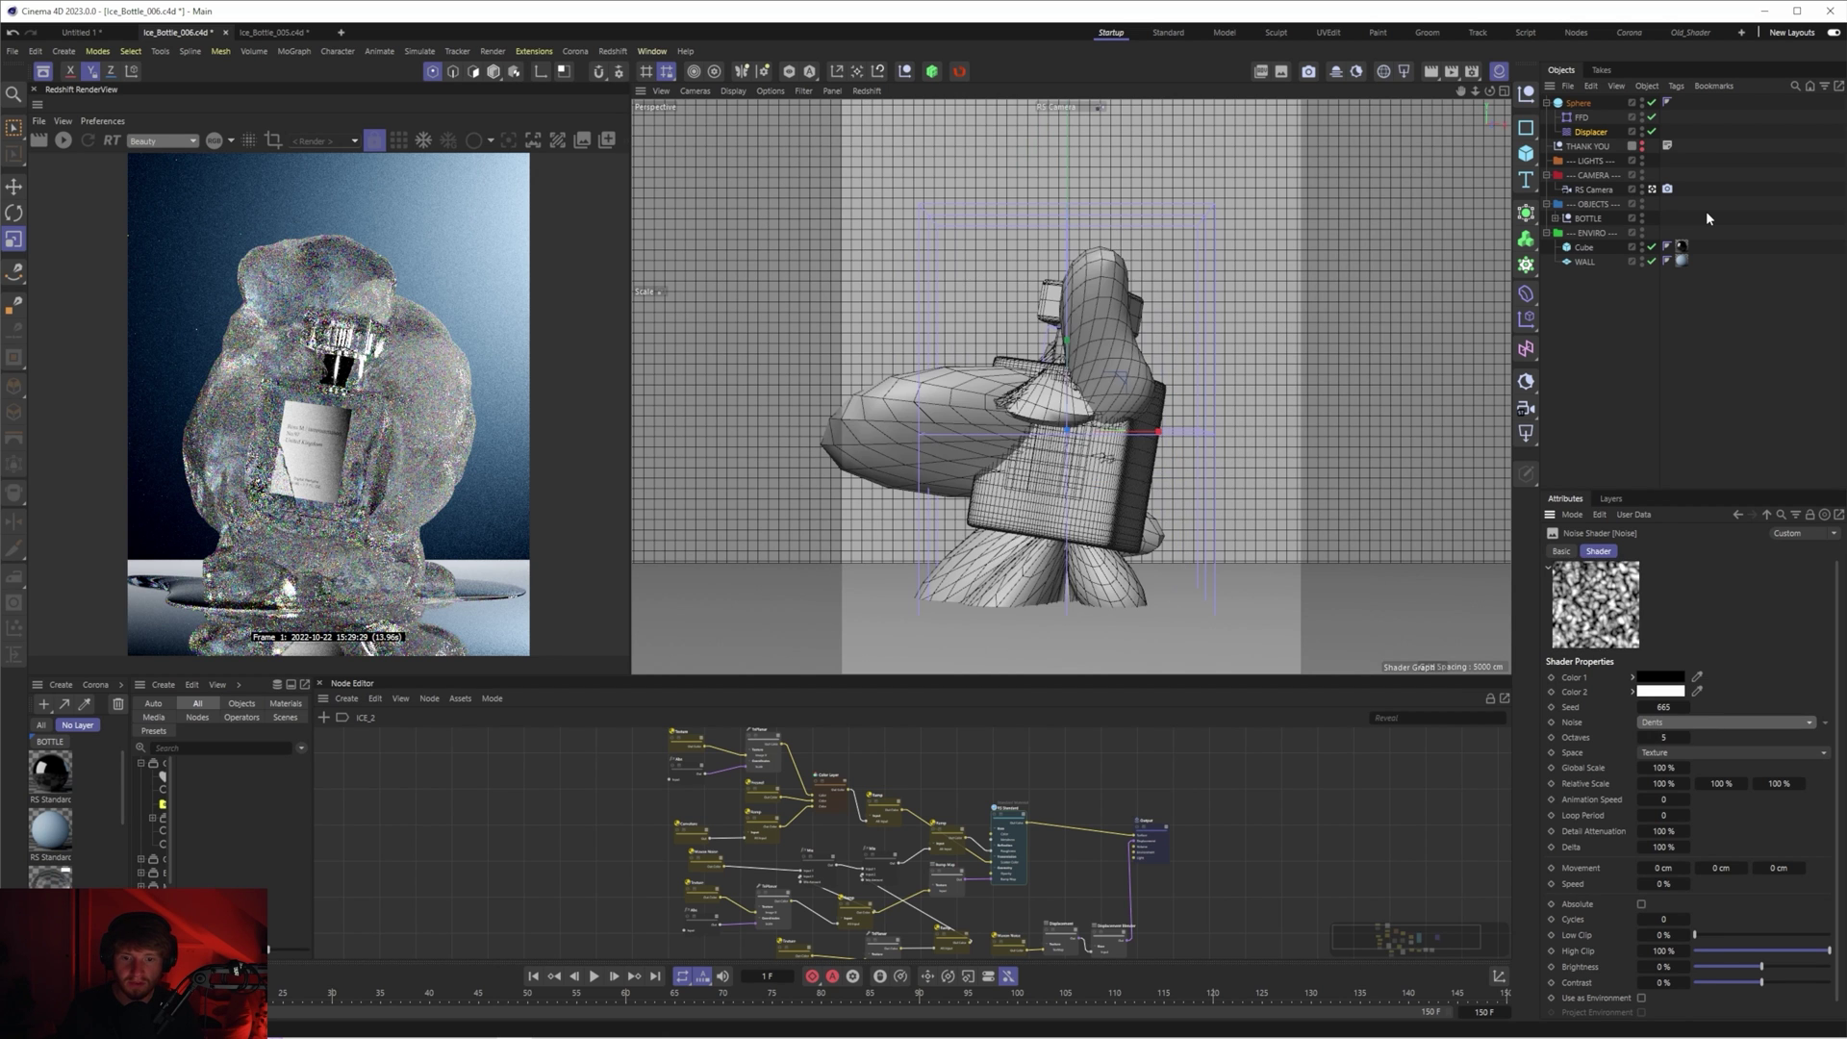
key("Down")
key("Down")
key("Down")
key("Down")
key("Down")
key("Down")
key("Down")
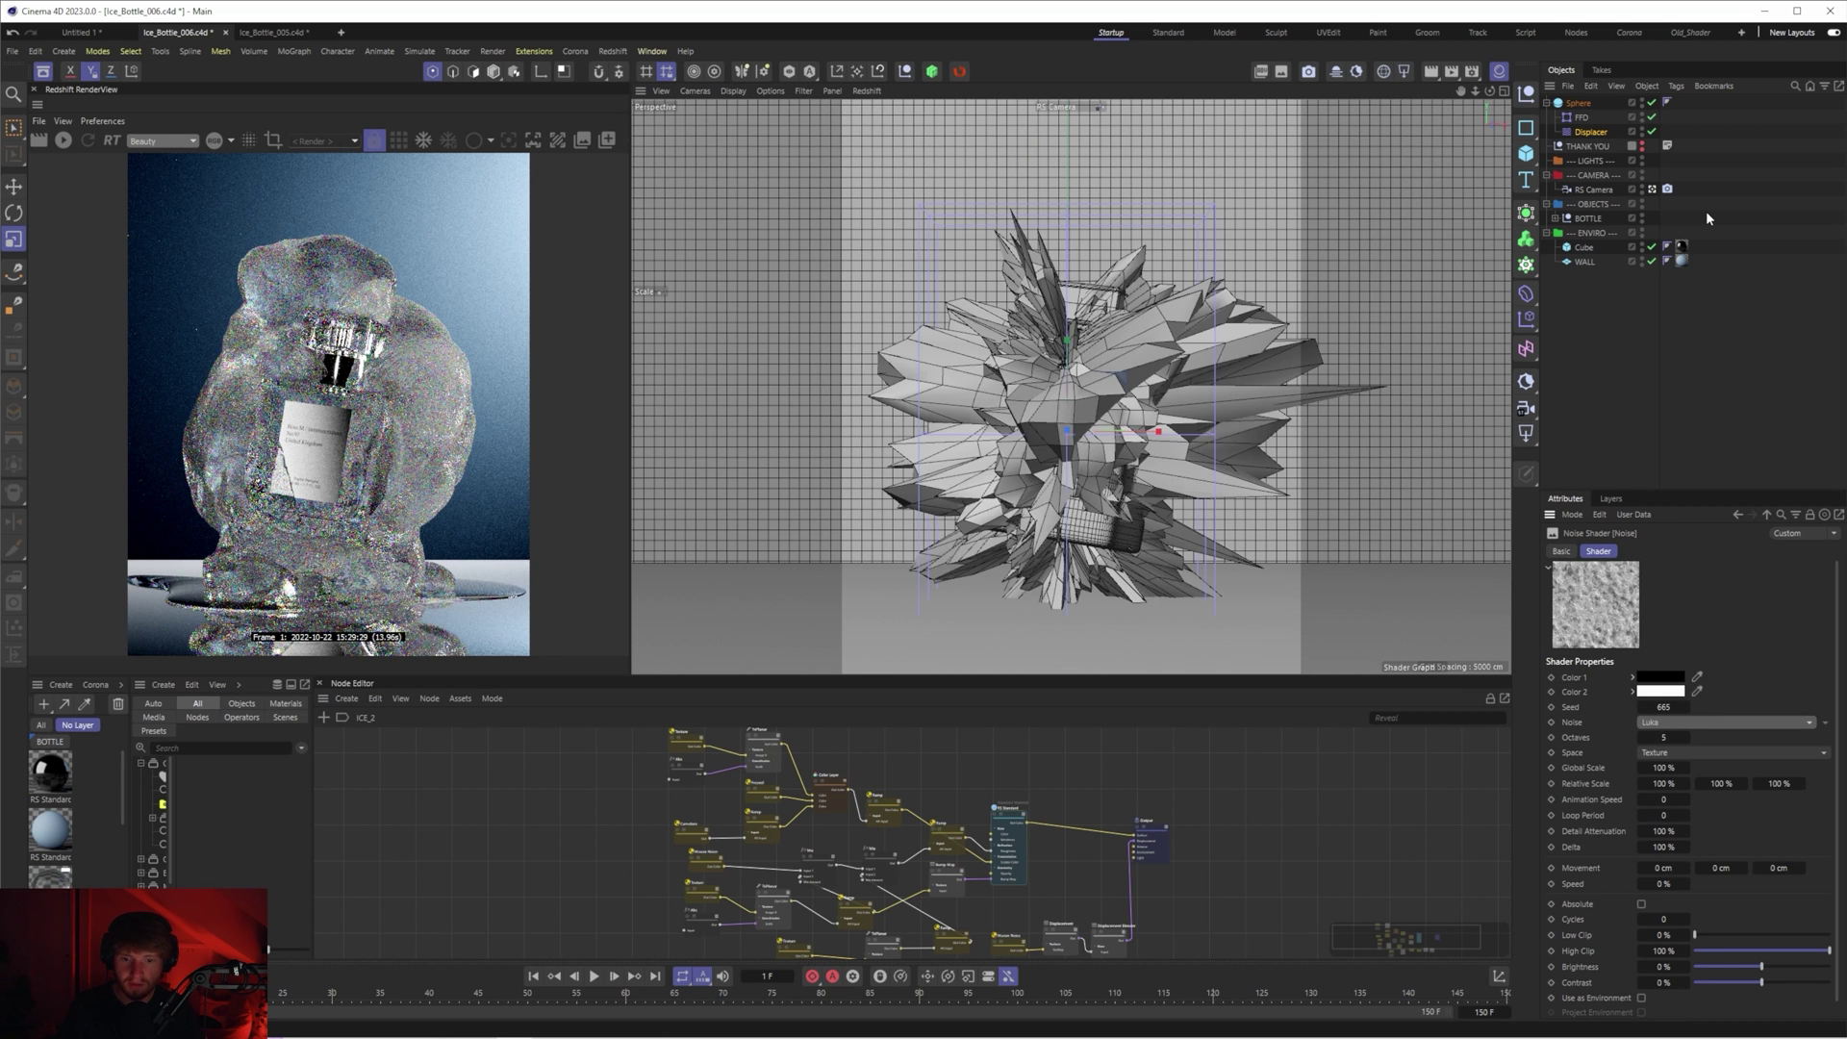
key("Down")
key("Down")
key("Down")
key("Down")
key("Down")
left_click(1695, 723)
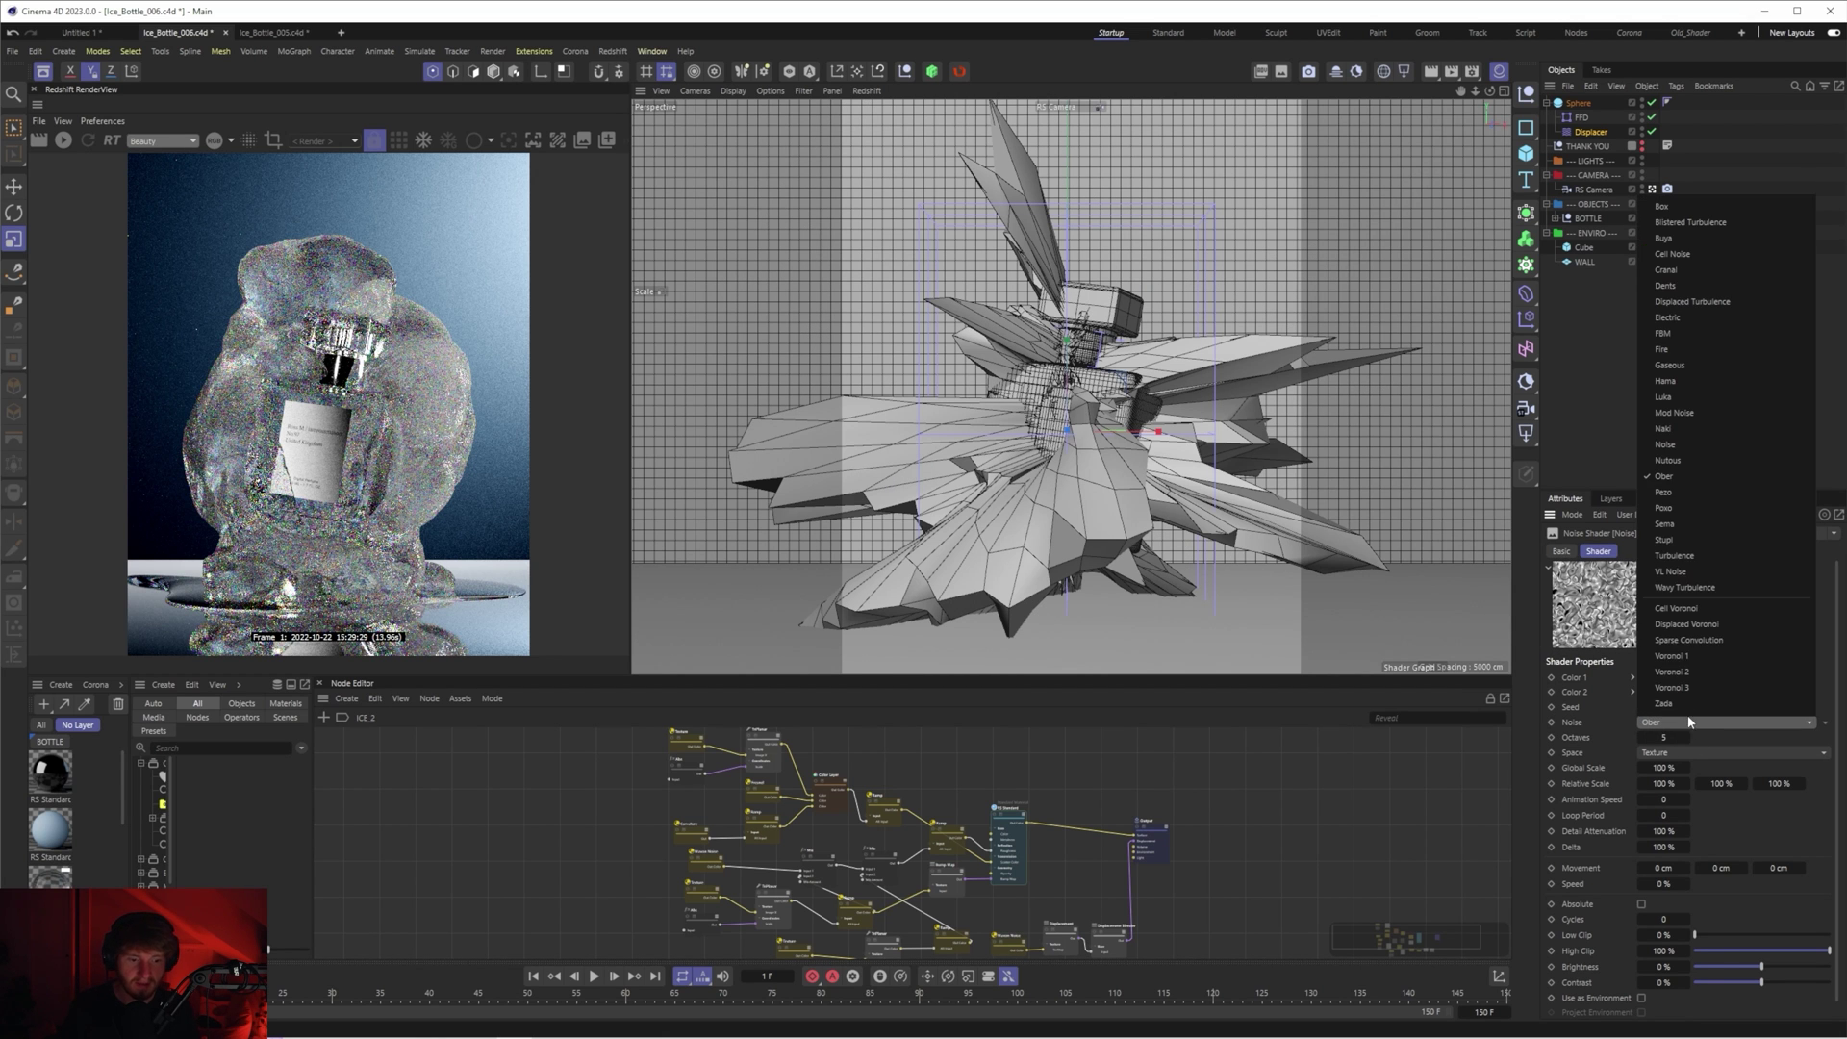
left_click(1697, 555)
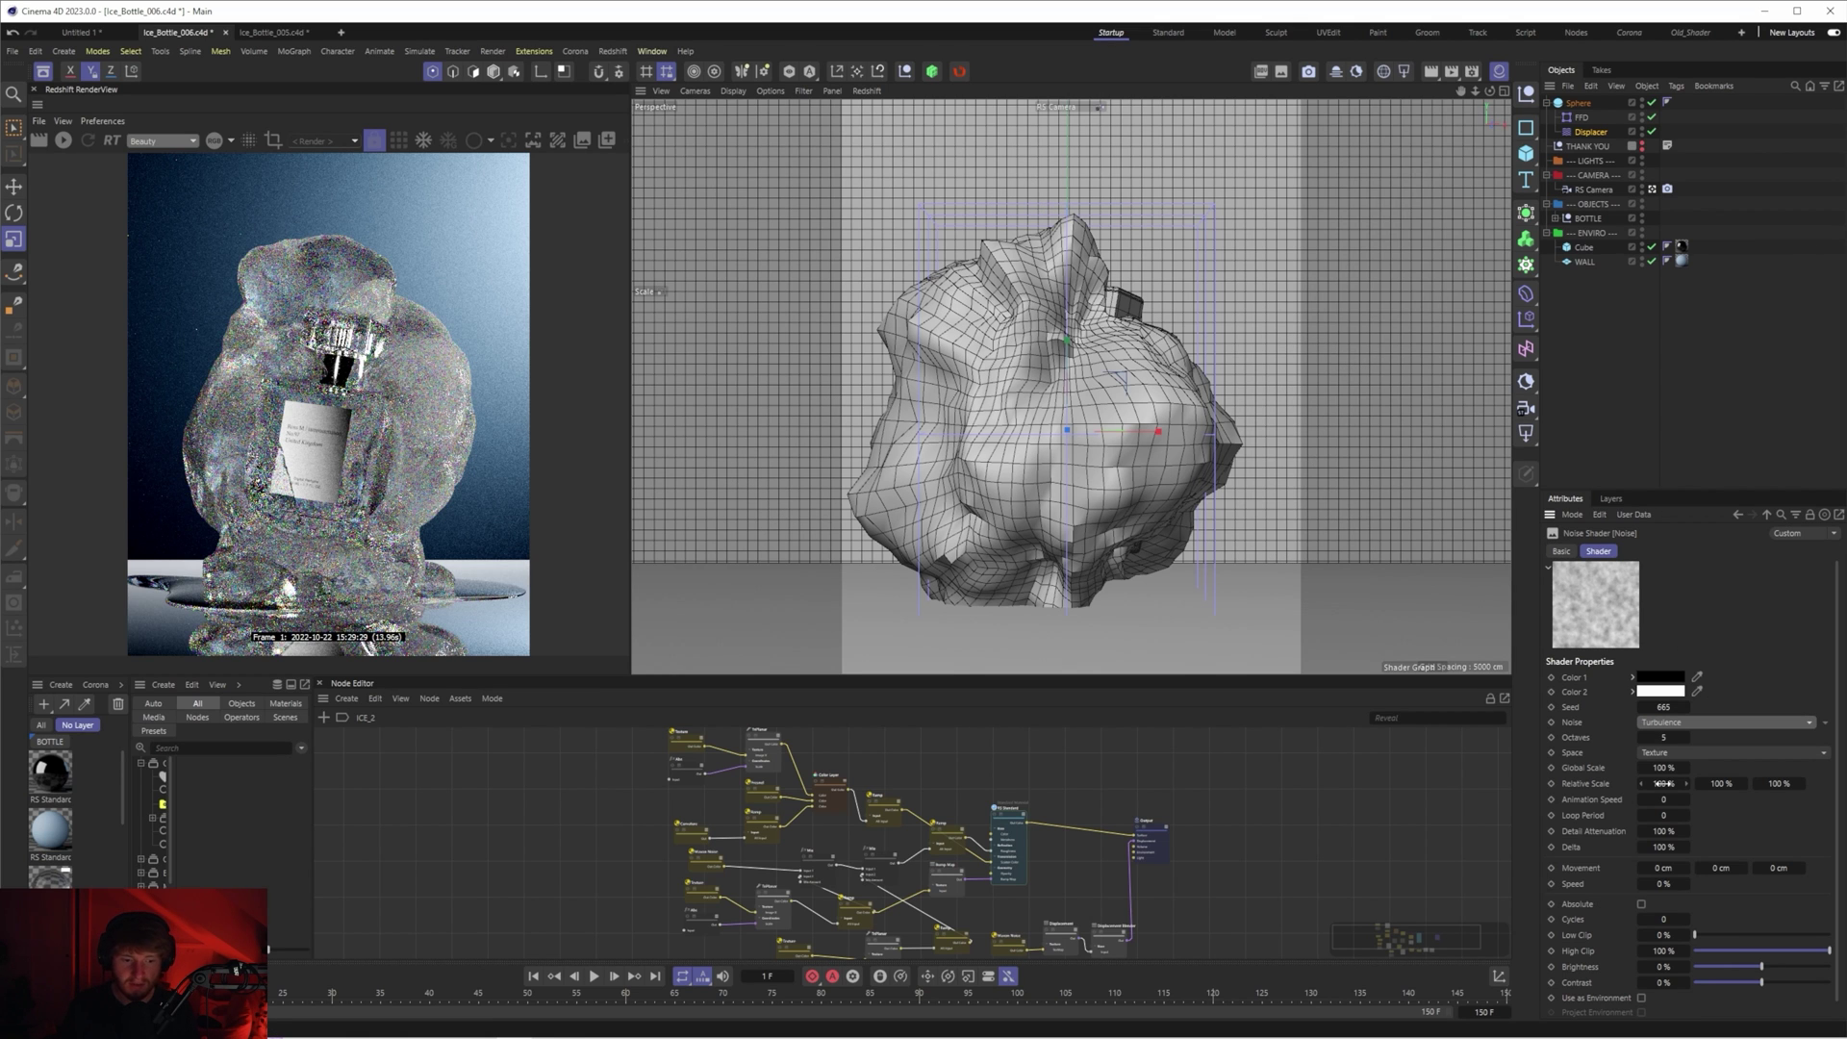
- Scrub the Noise shader's Relative Scale fields to X 69%, Y 84% and Z 70%
left_click_drag(1662, 766, 1779, 784)
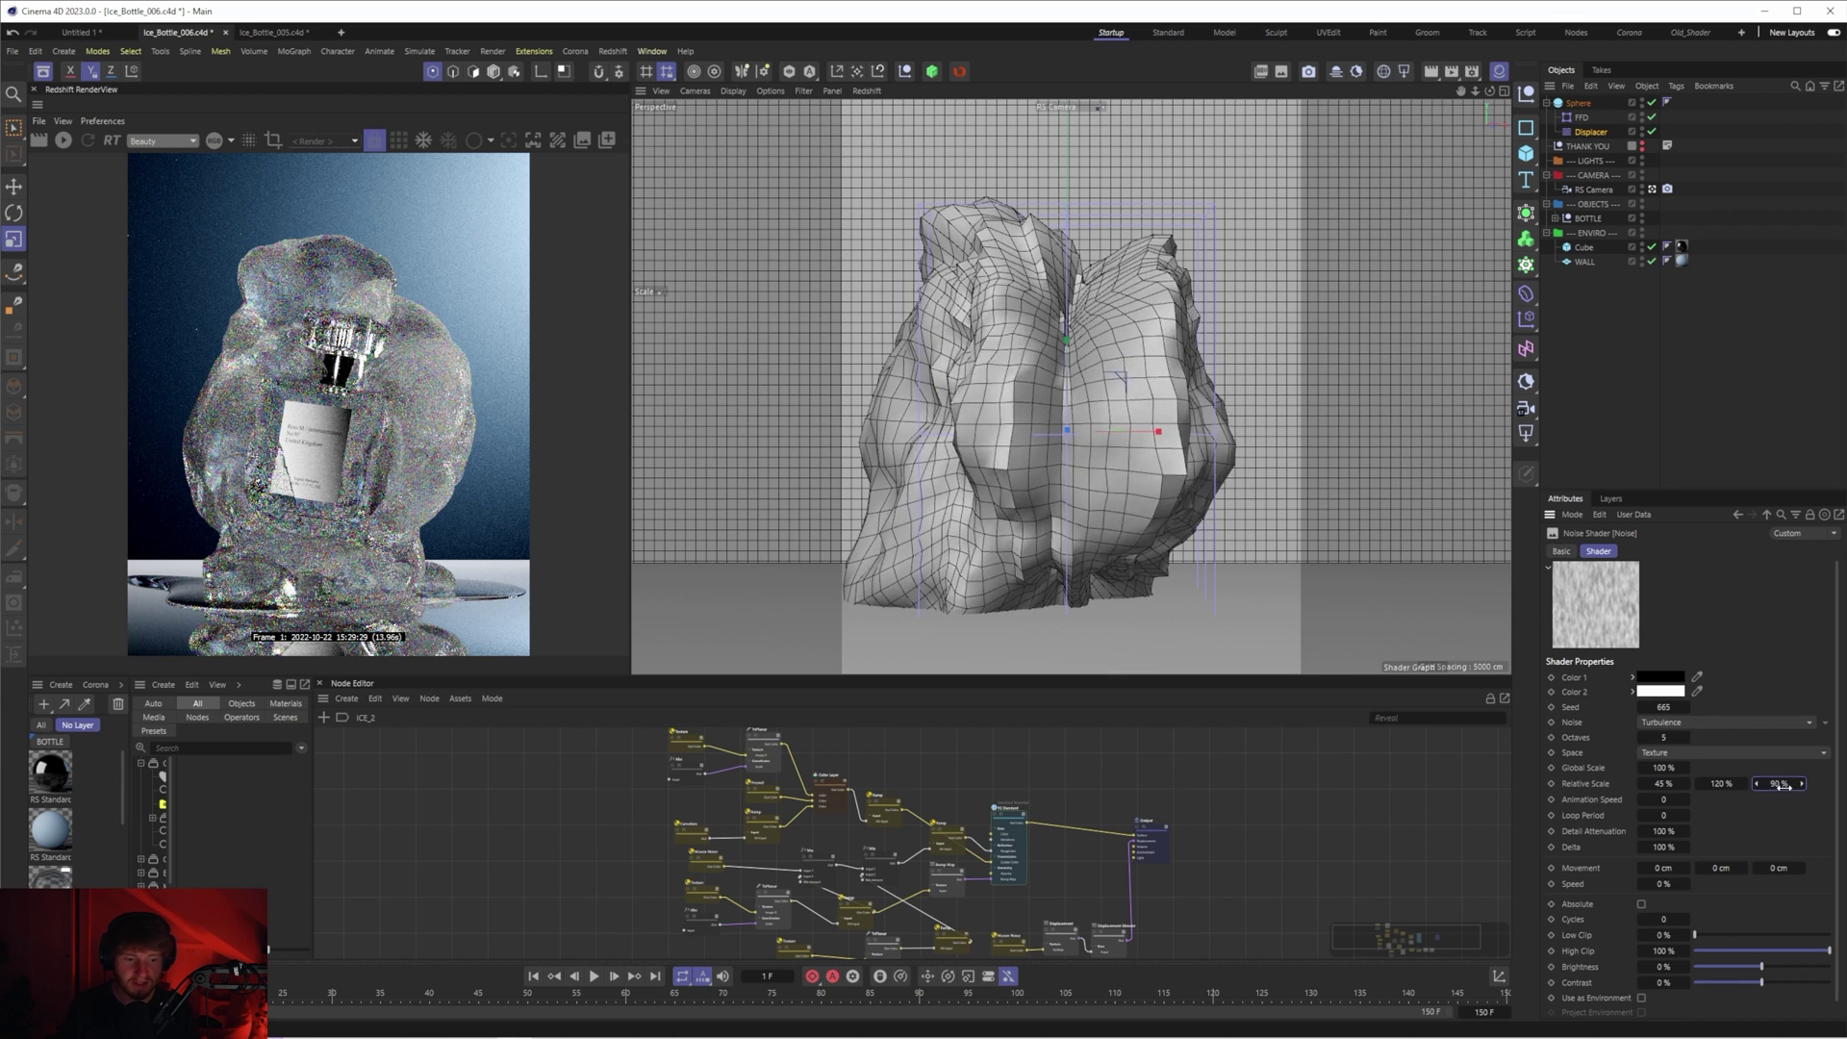
left_click_drag(1657, 783, 1670, 786)
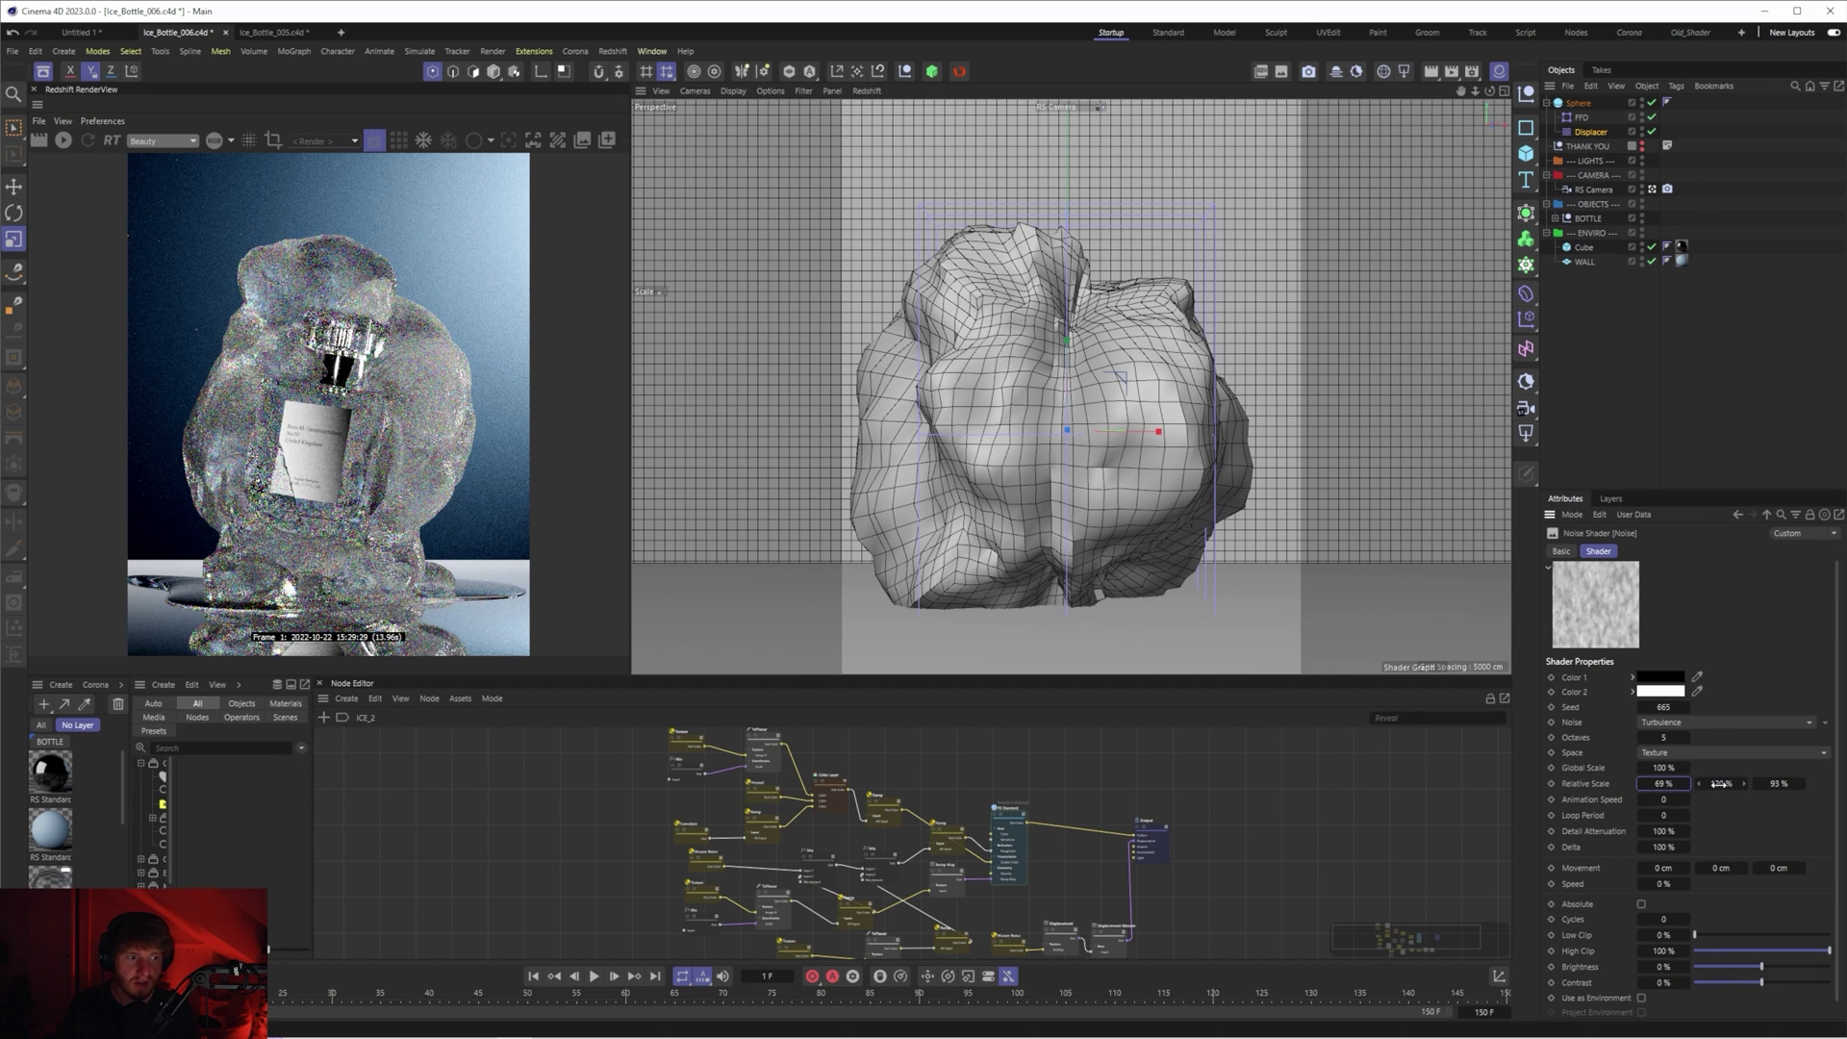
left_click_drag(1719, 784, 1783, 787)
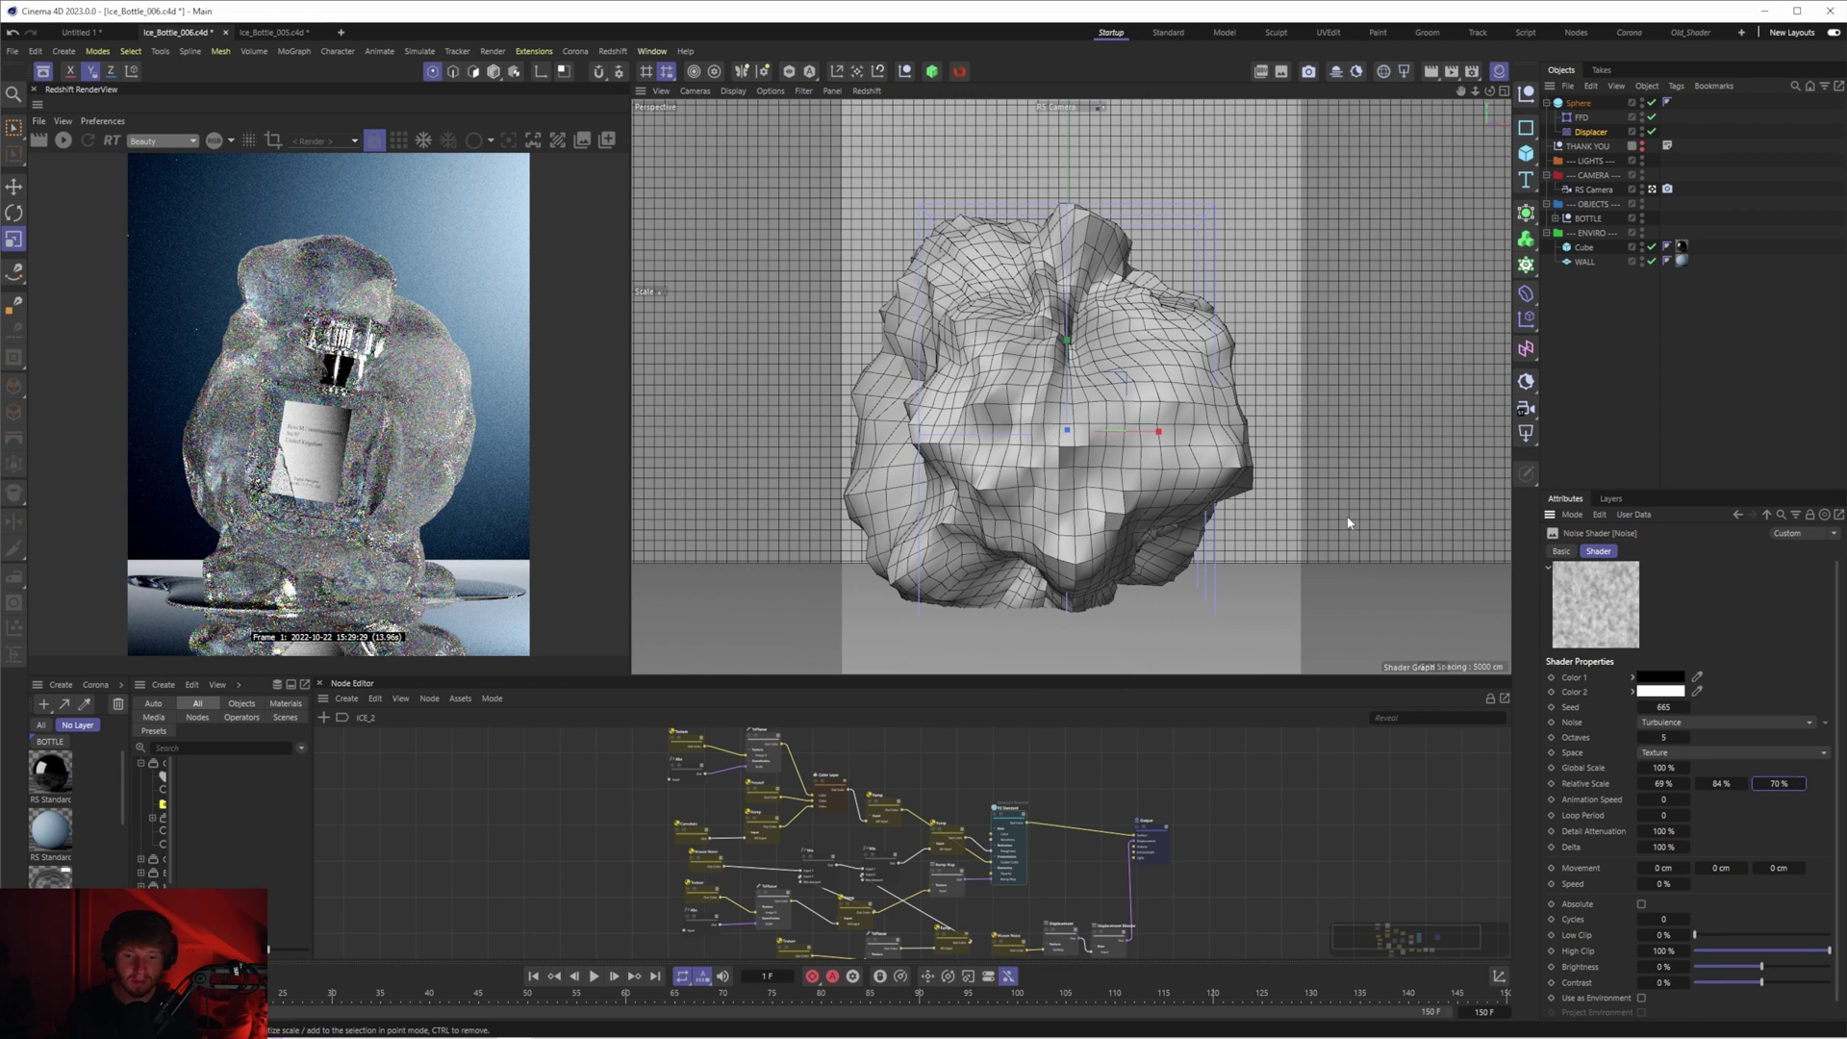
left_click(1674, 786)
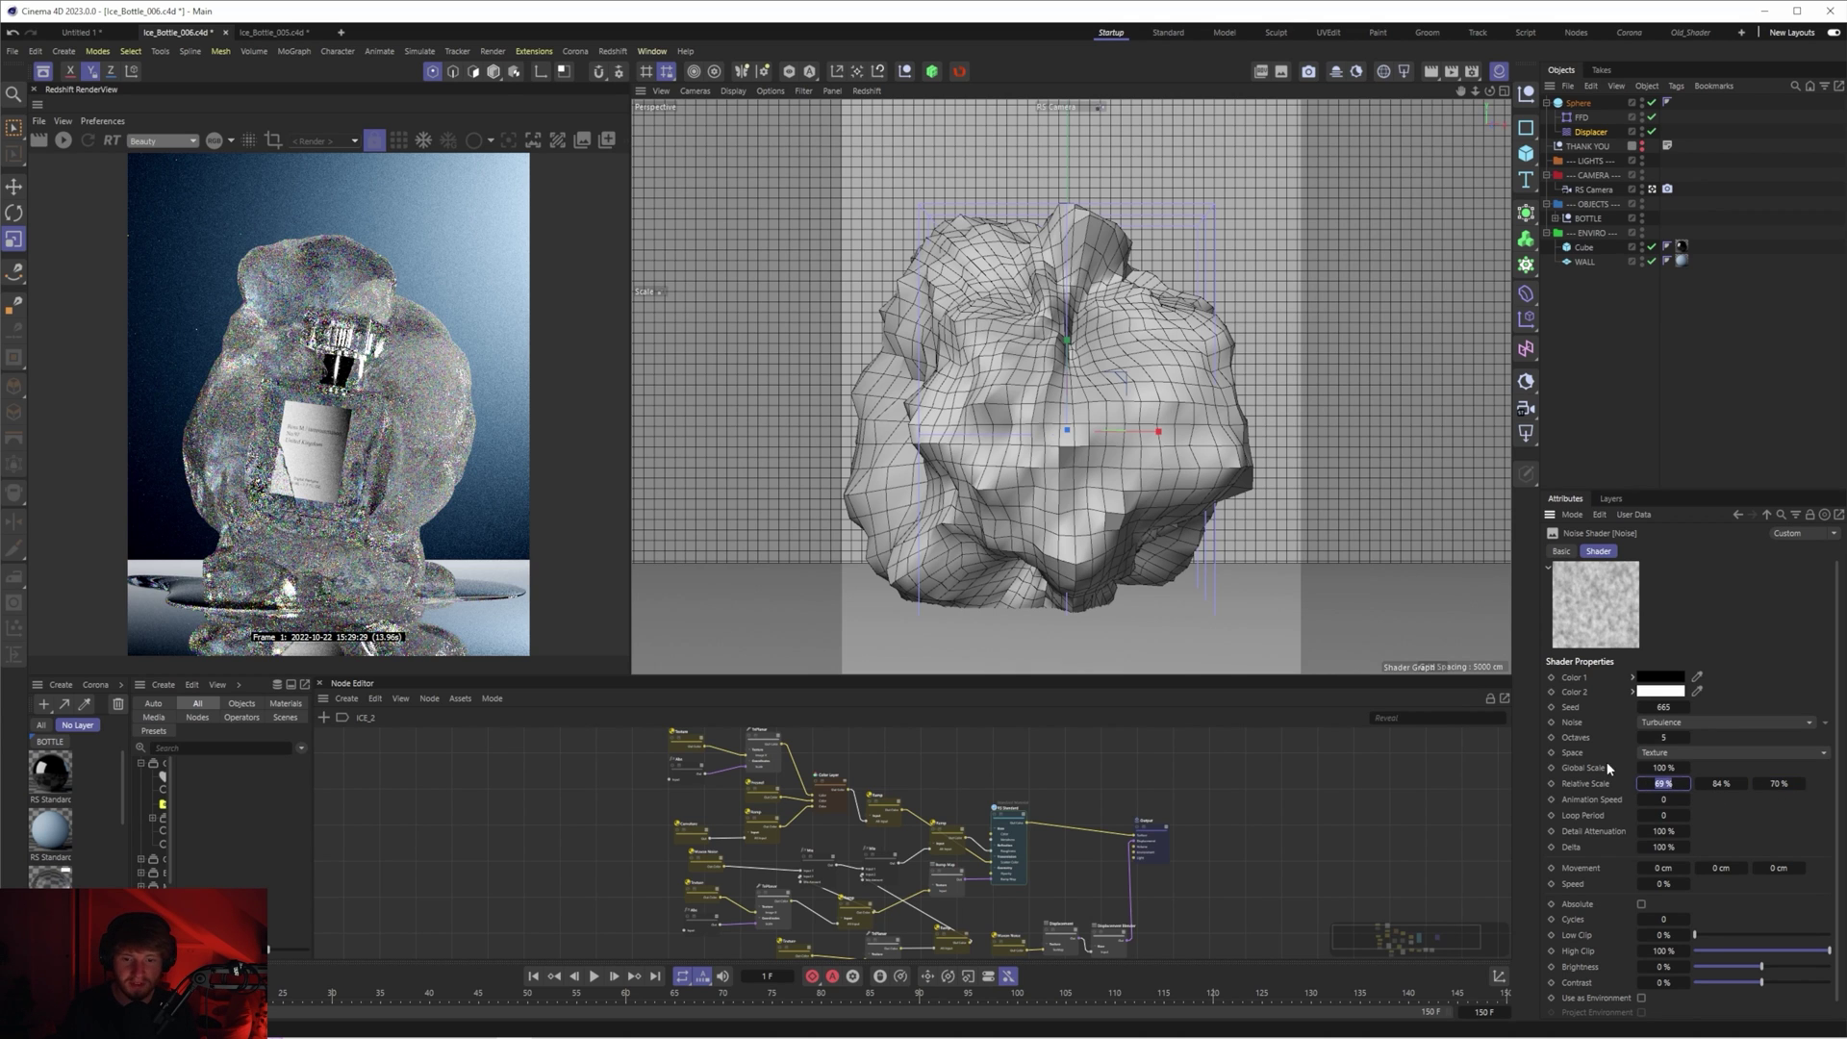
- Set the Displacer's Height to 3 cm on its Object tab
left_click(1592, 133)
left_click(1655, 551)
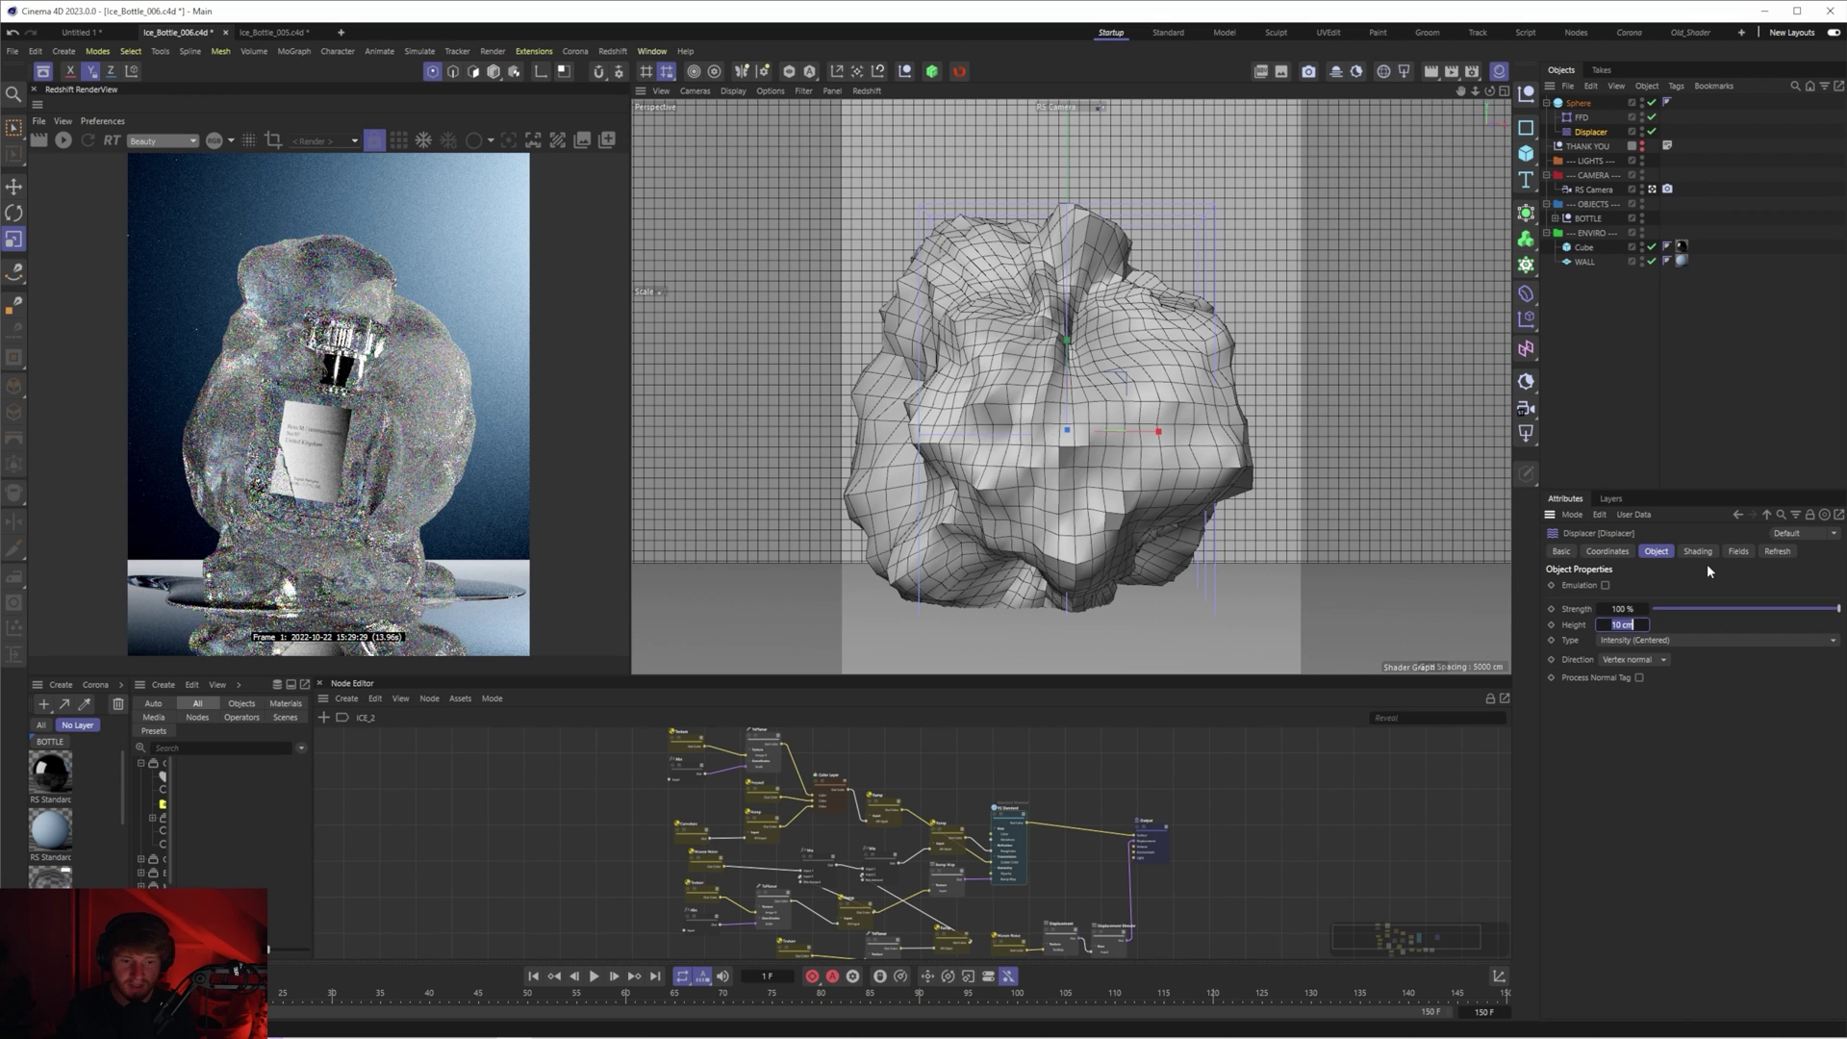
type("3")
key("Return")
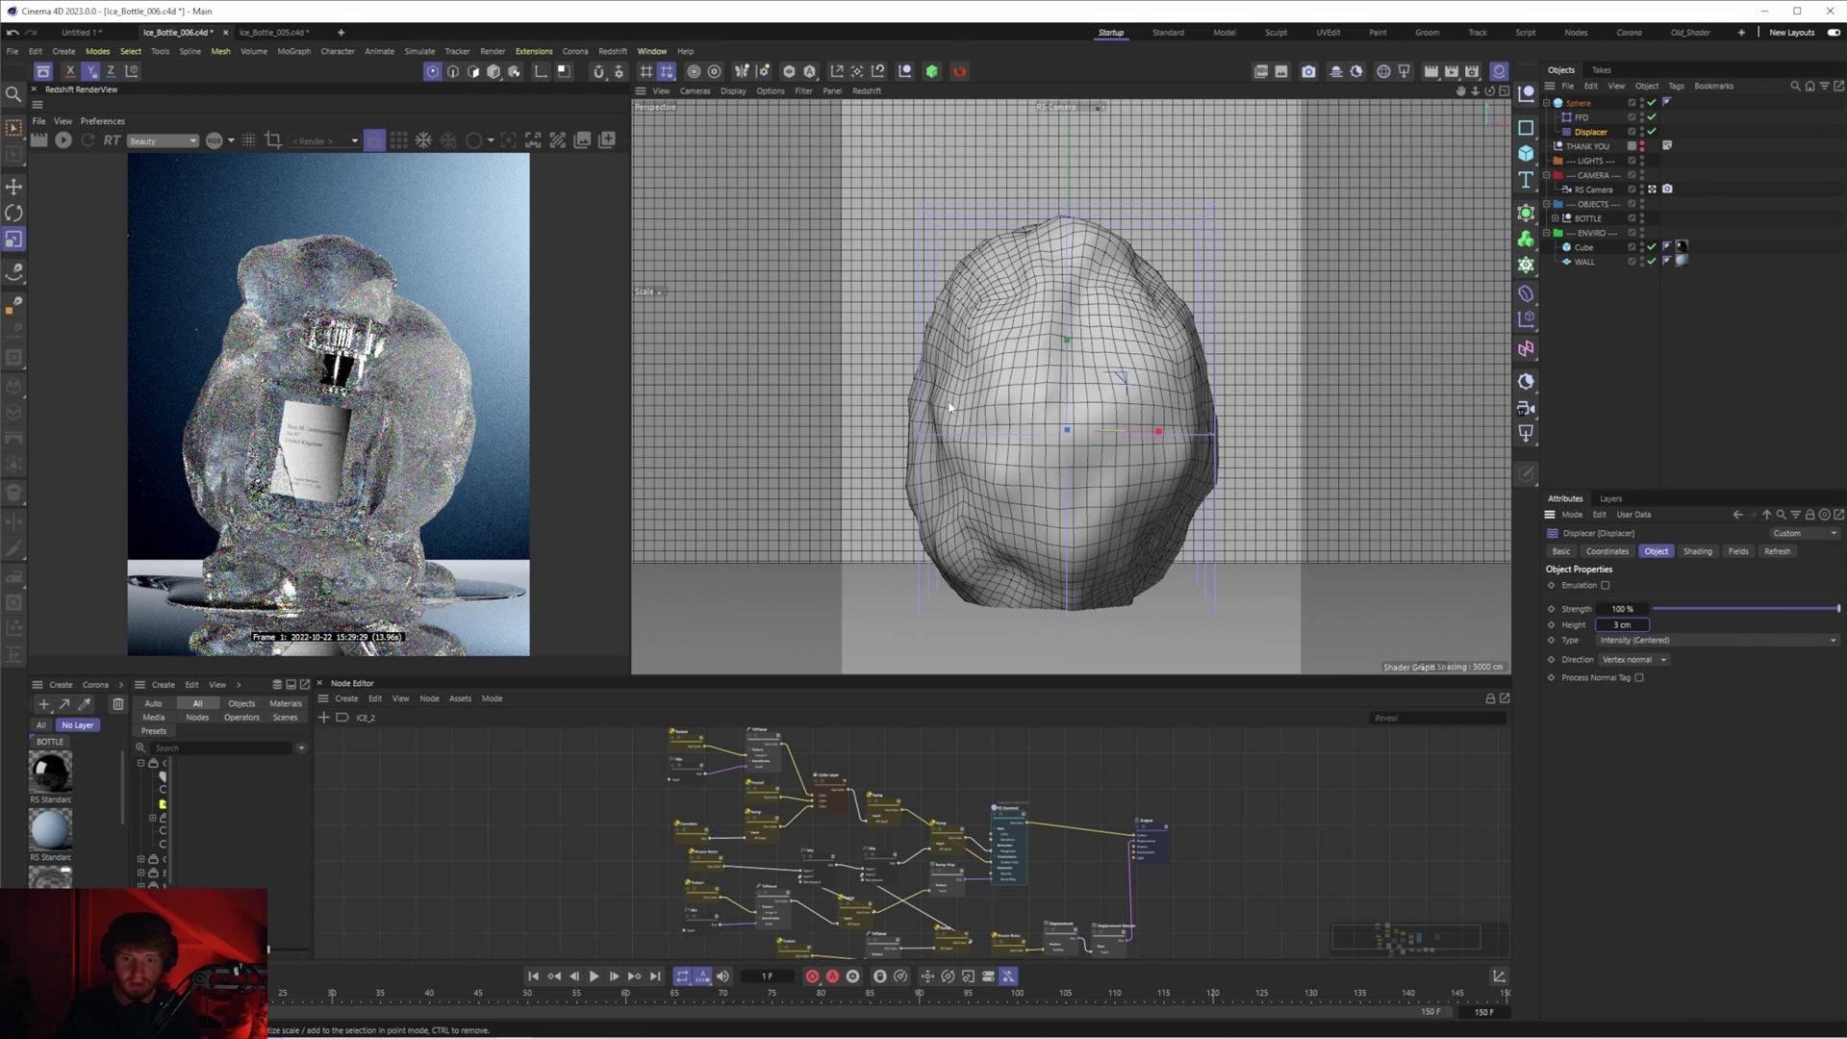
- Toggle the Displacer off and on to compare the shape, leaving it enabled
left_click(1652, 132)
left_click(1652, 132)
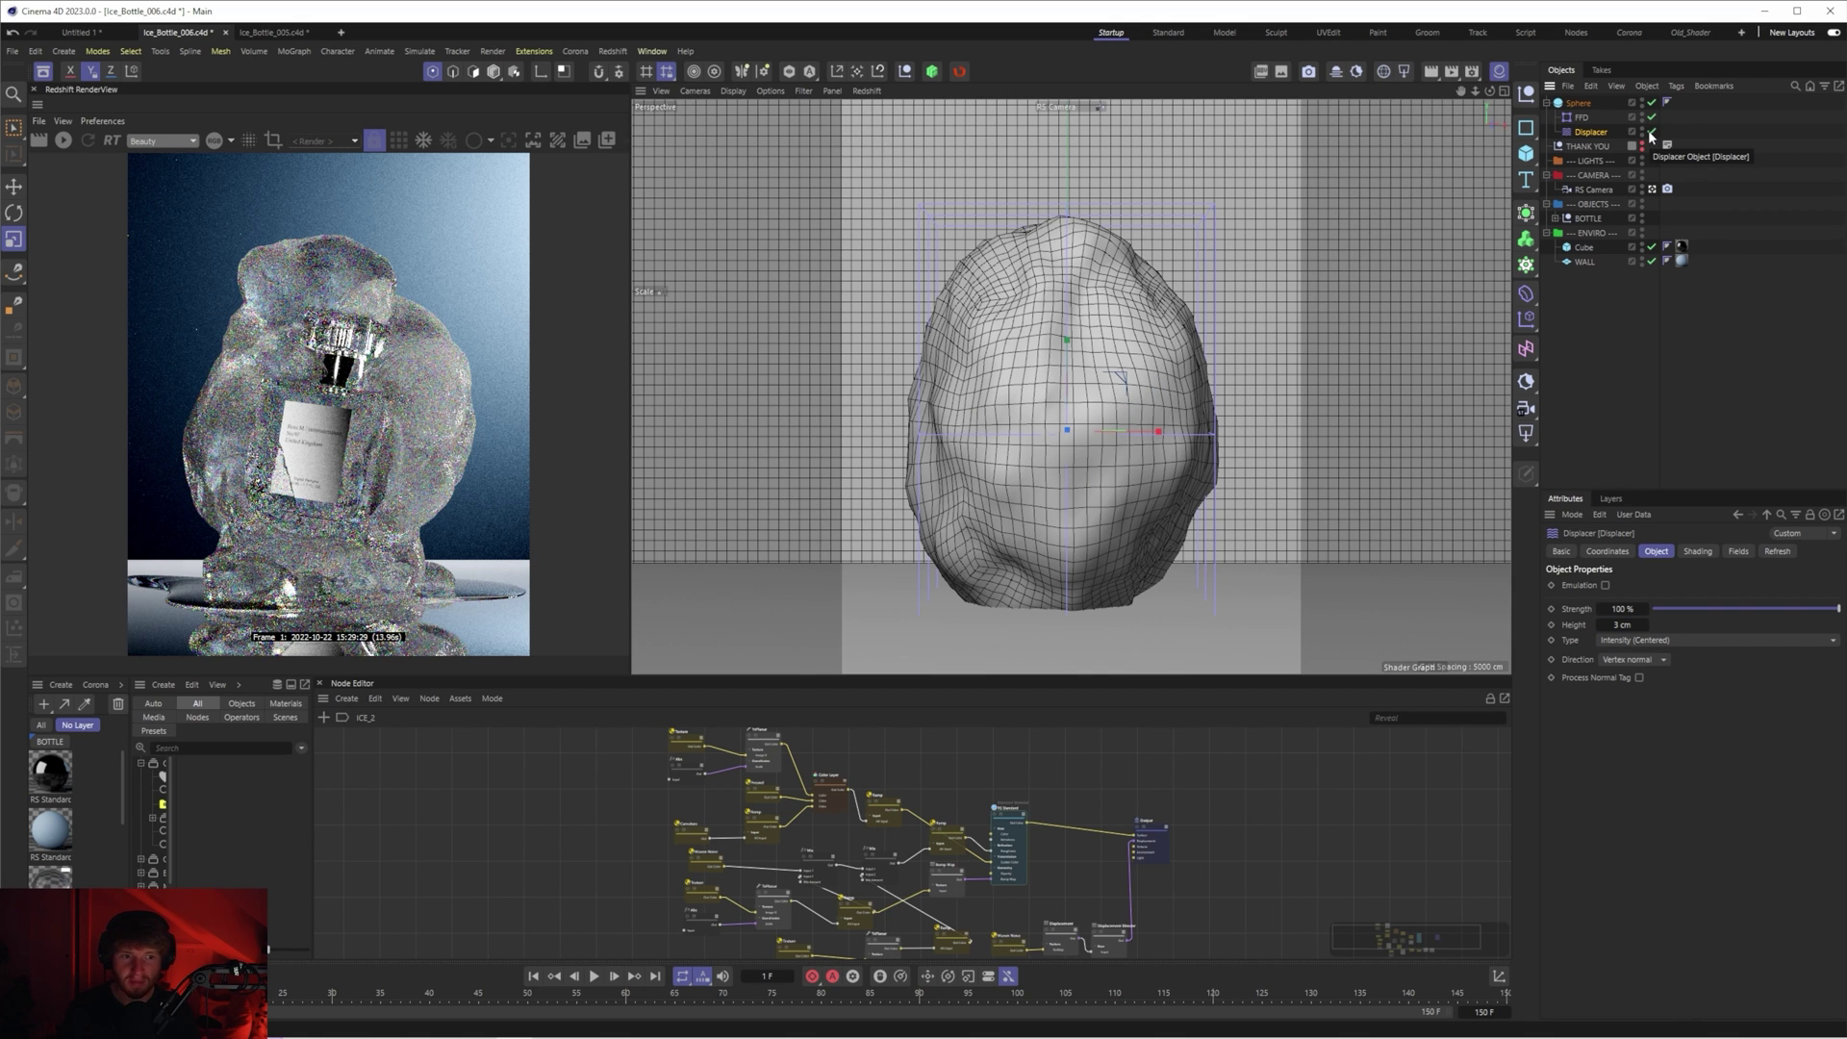
left_click(1652, 131)
left_click(1652, 131)
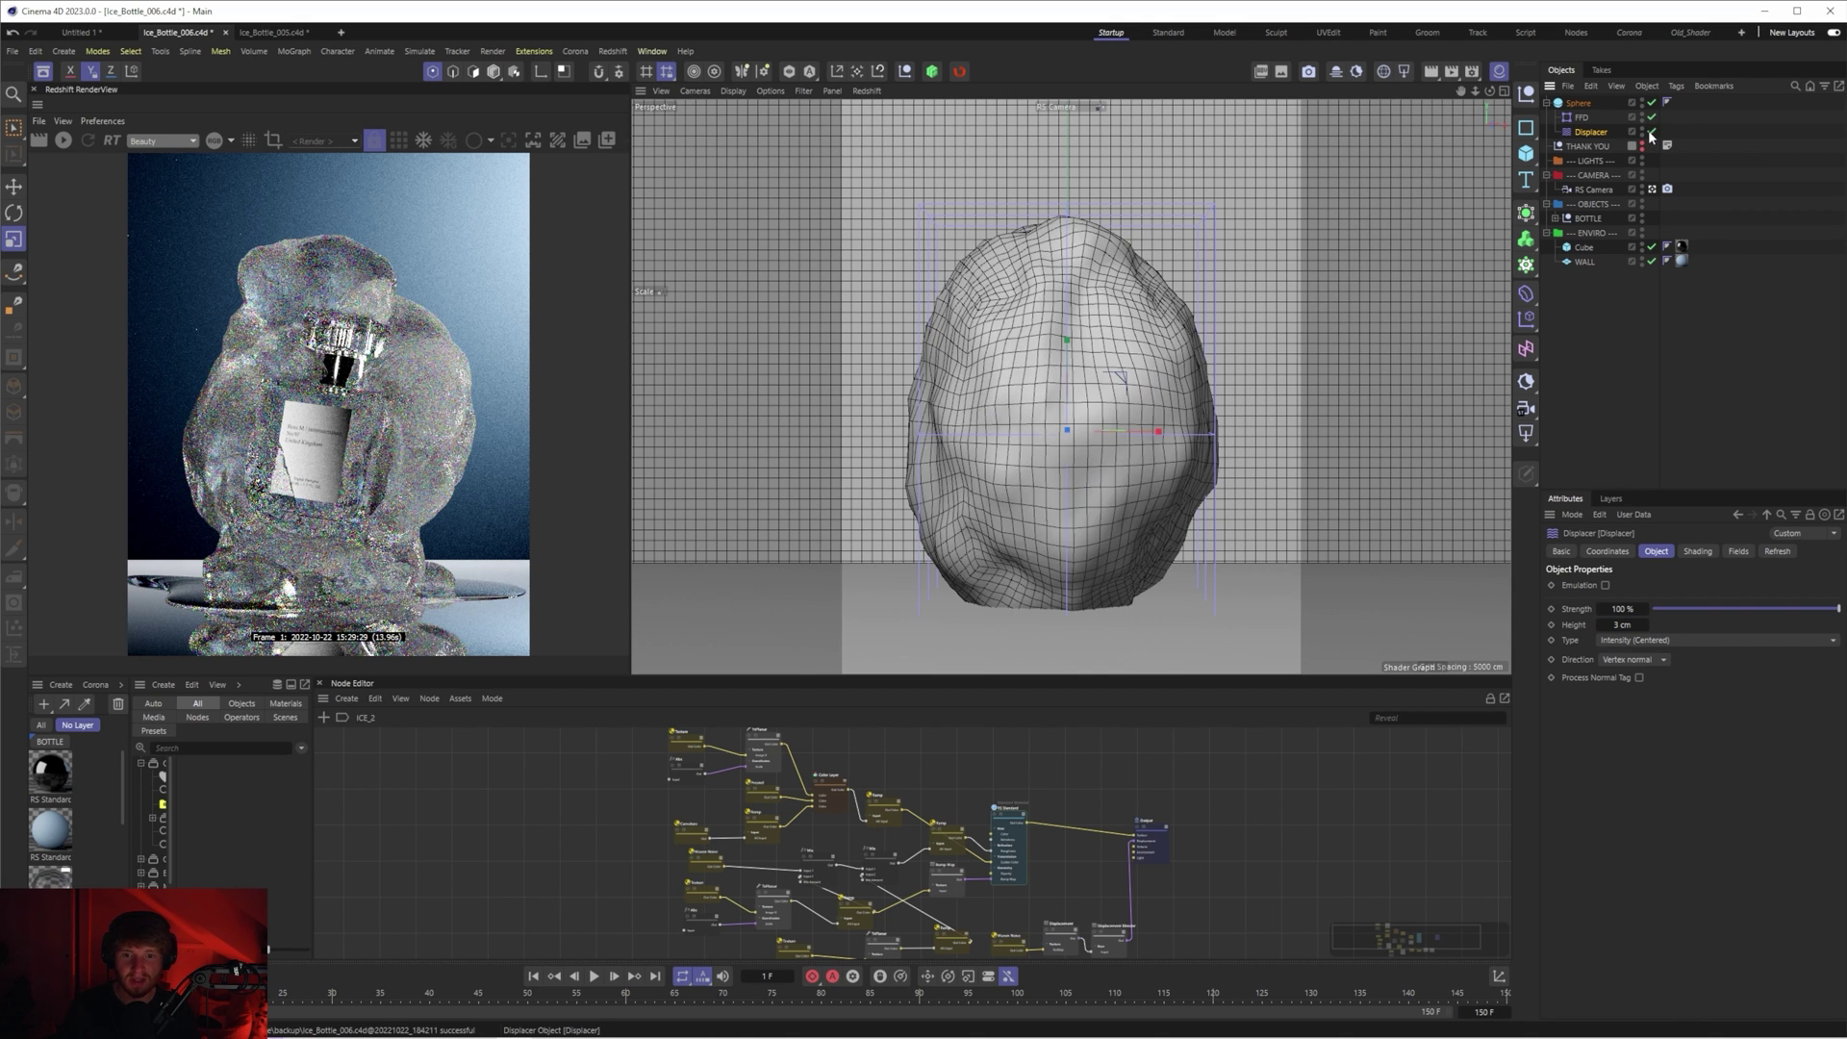
left_click(1651, 132)
left_click(1652, 132)
left_click(1651, 132)
left_click(1651, 131)
left_click(1651, 132)
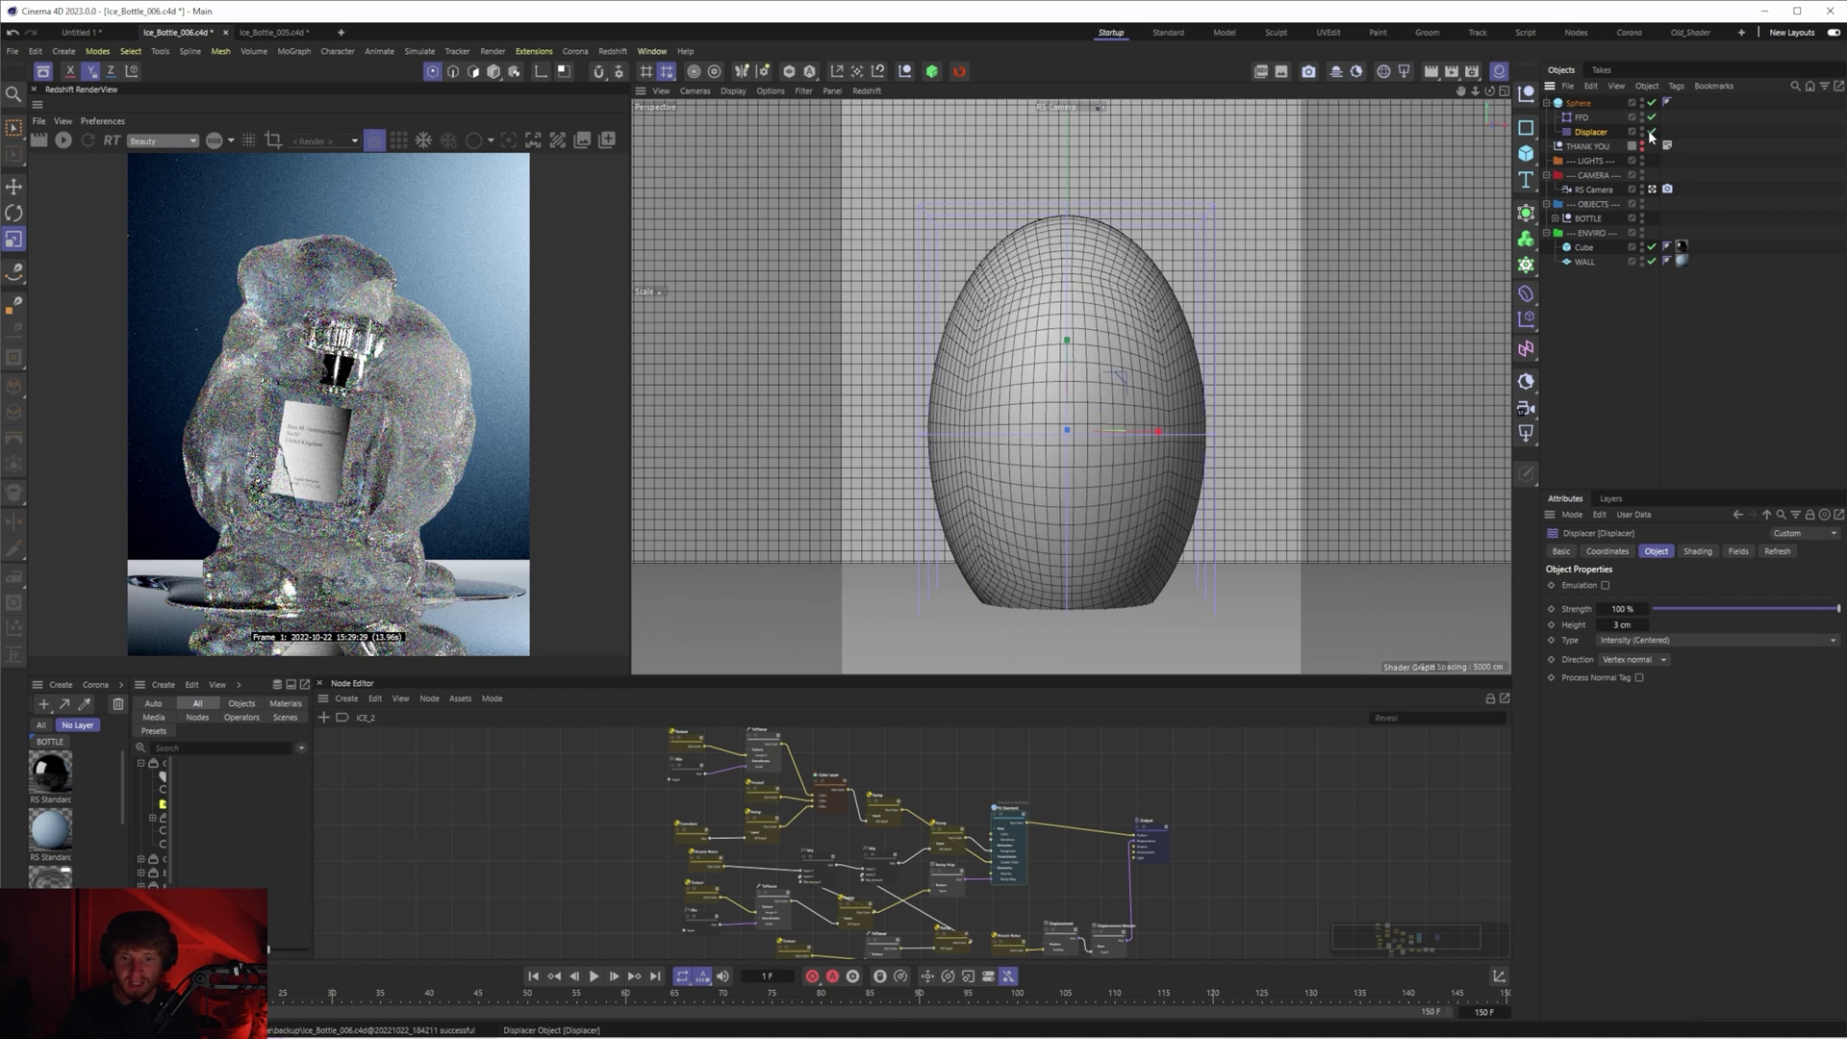
left_click(1651, 132)
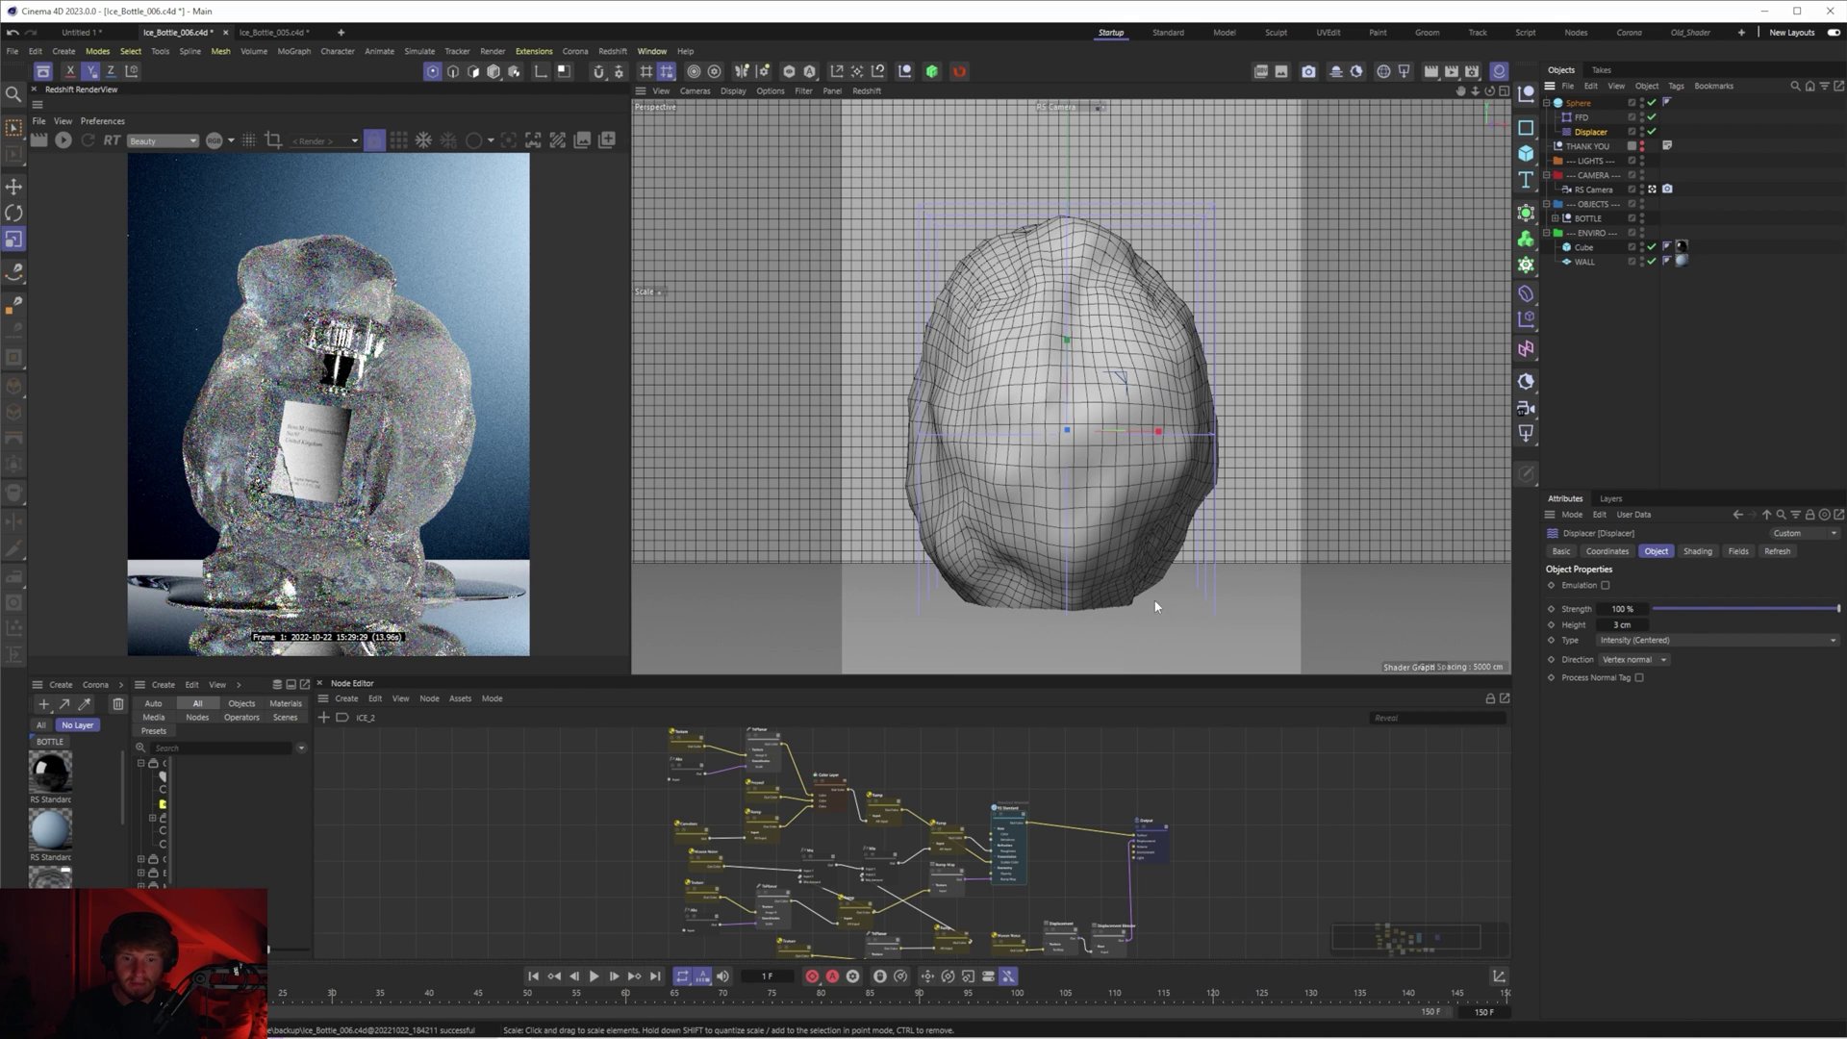
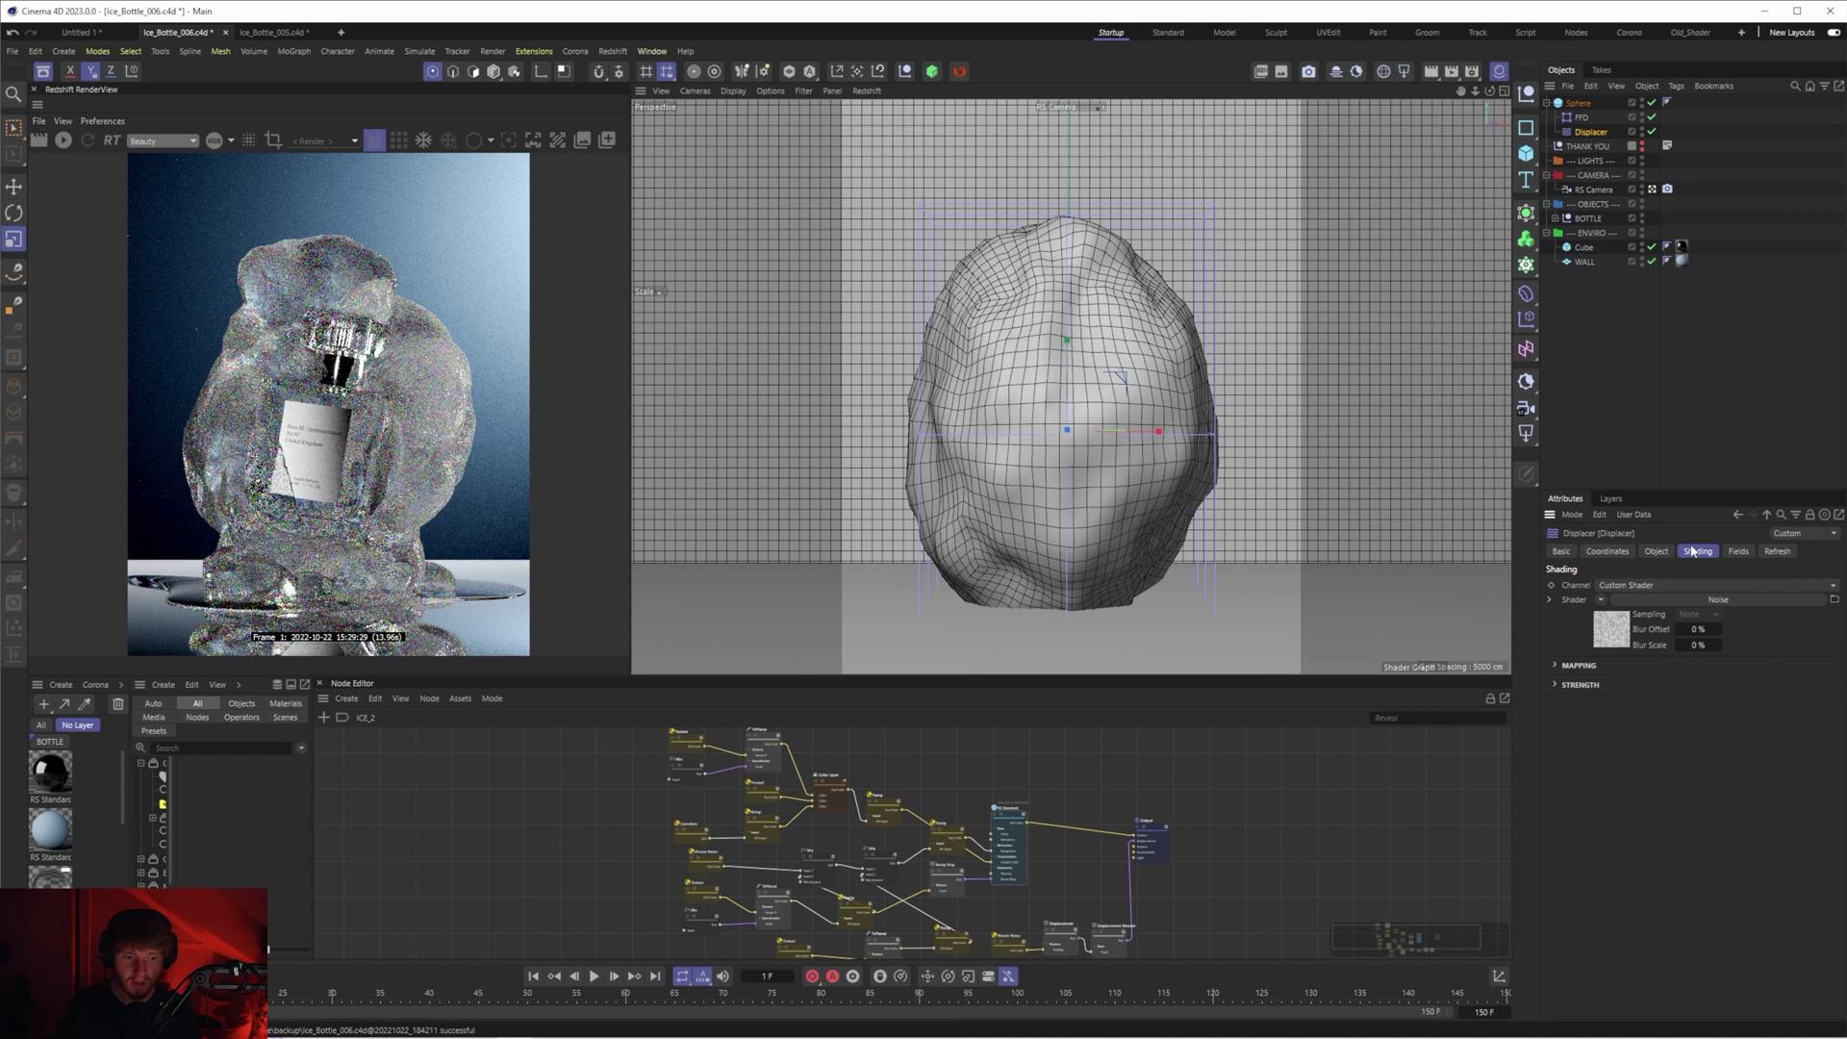
- Bring up the shader type menu for the Displacer's Noise shading slot
left_click(1599, 599)
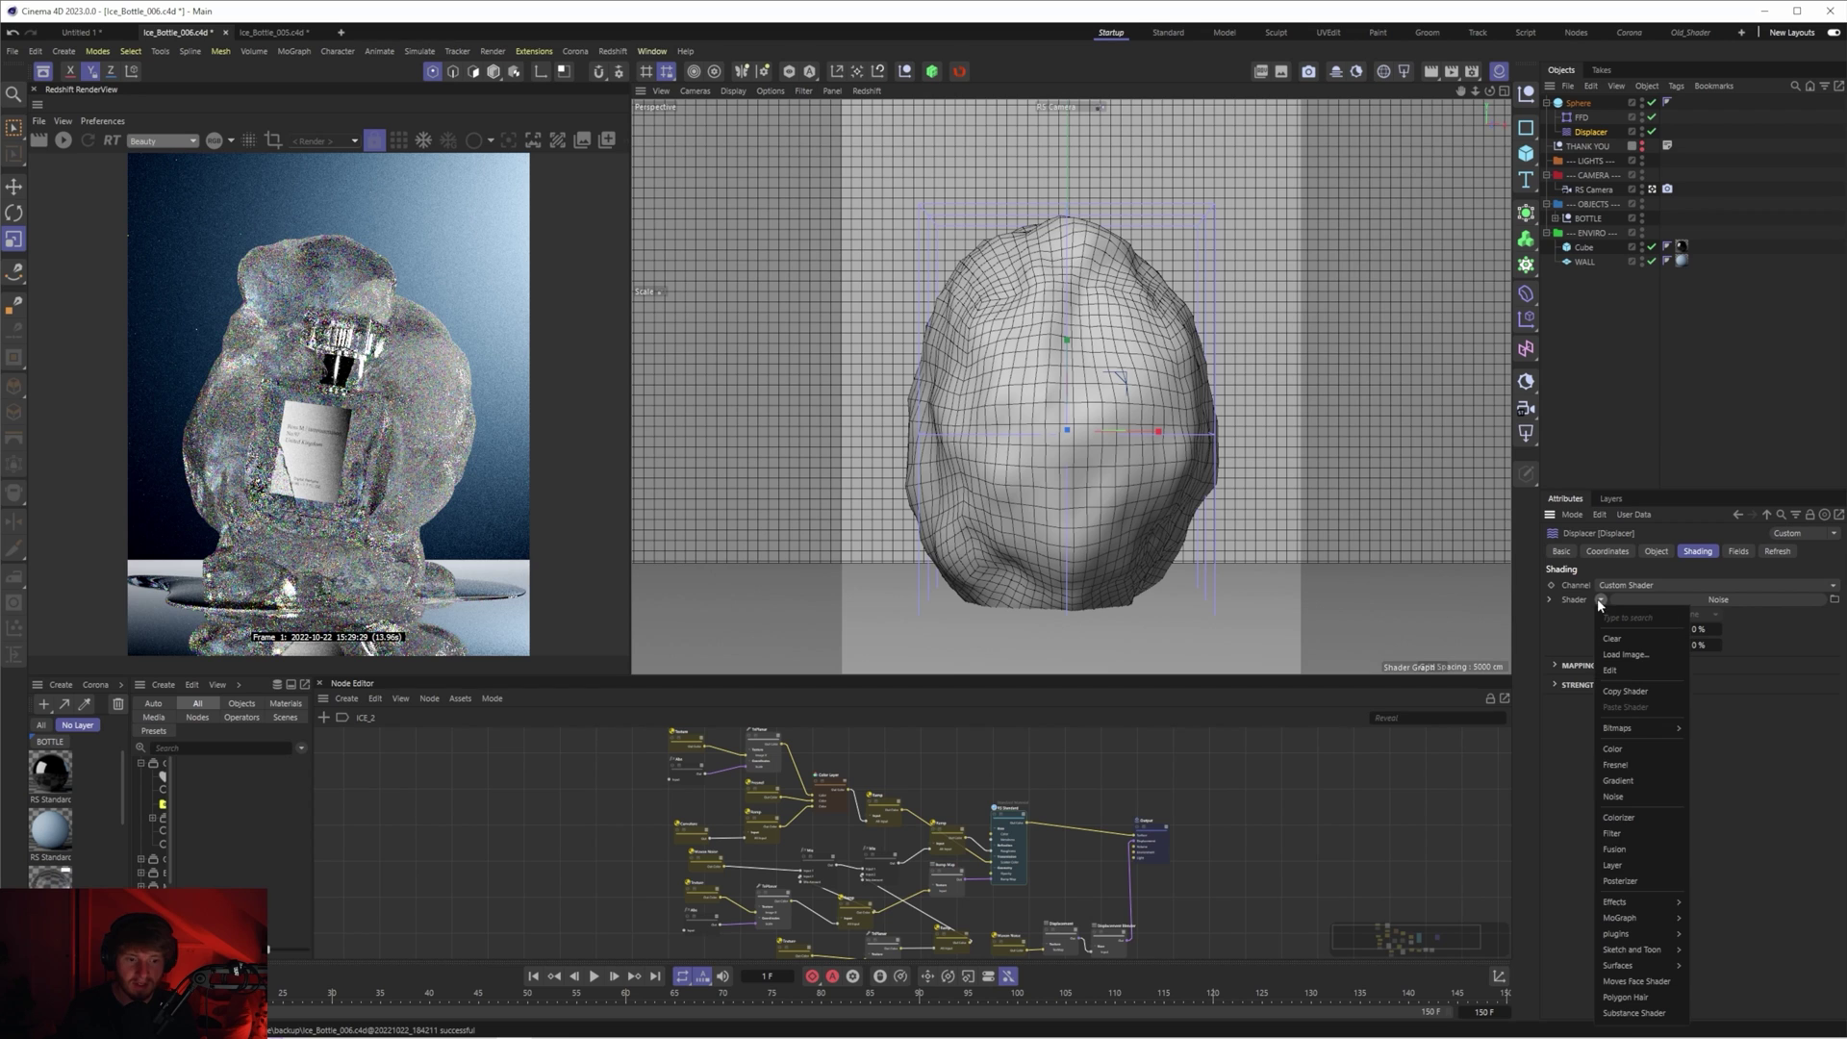
- Swap the displacement shader for a Layer shader with two Noise layers, hiding the first
left_click(1612, 865)
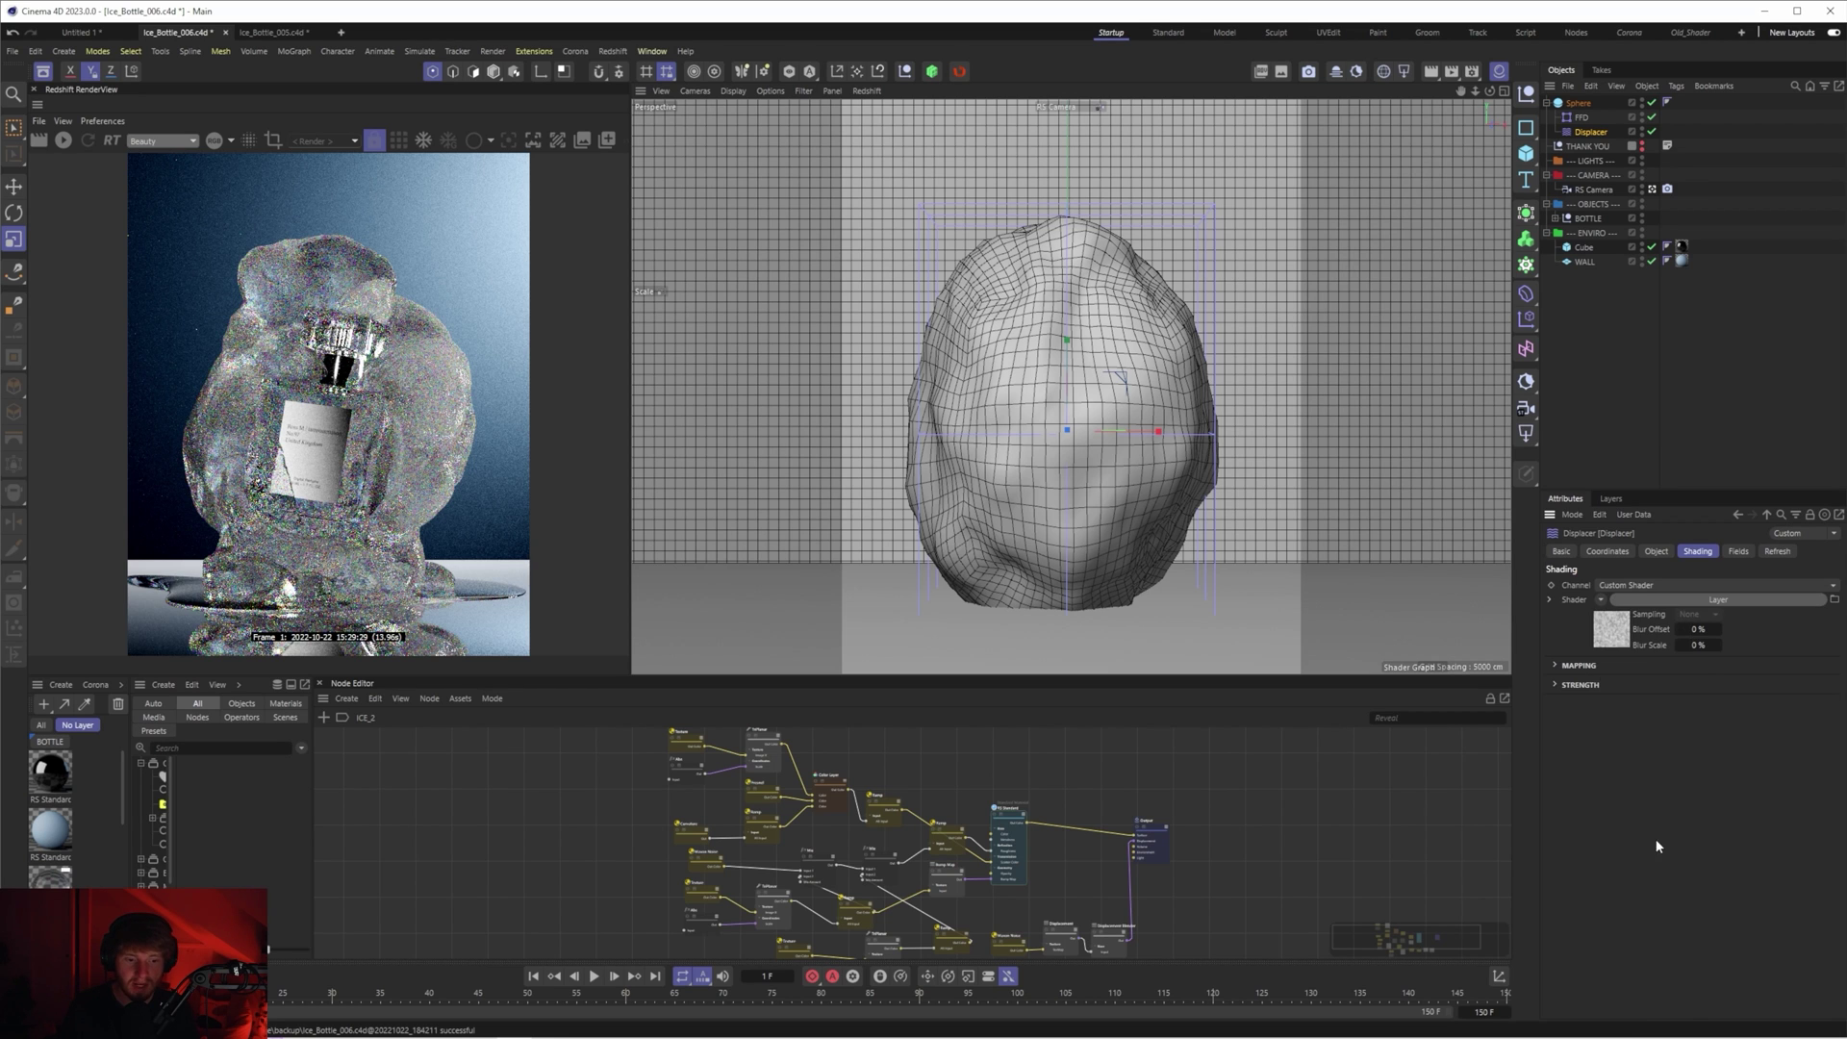
left_click(1718, 599)
left_click(1616, 692)
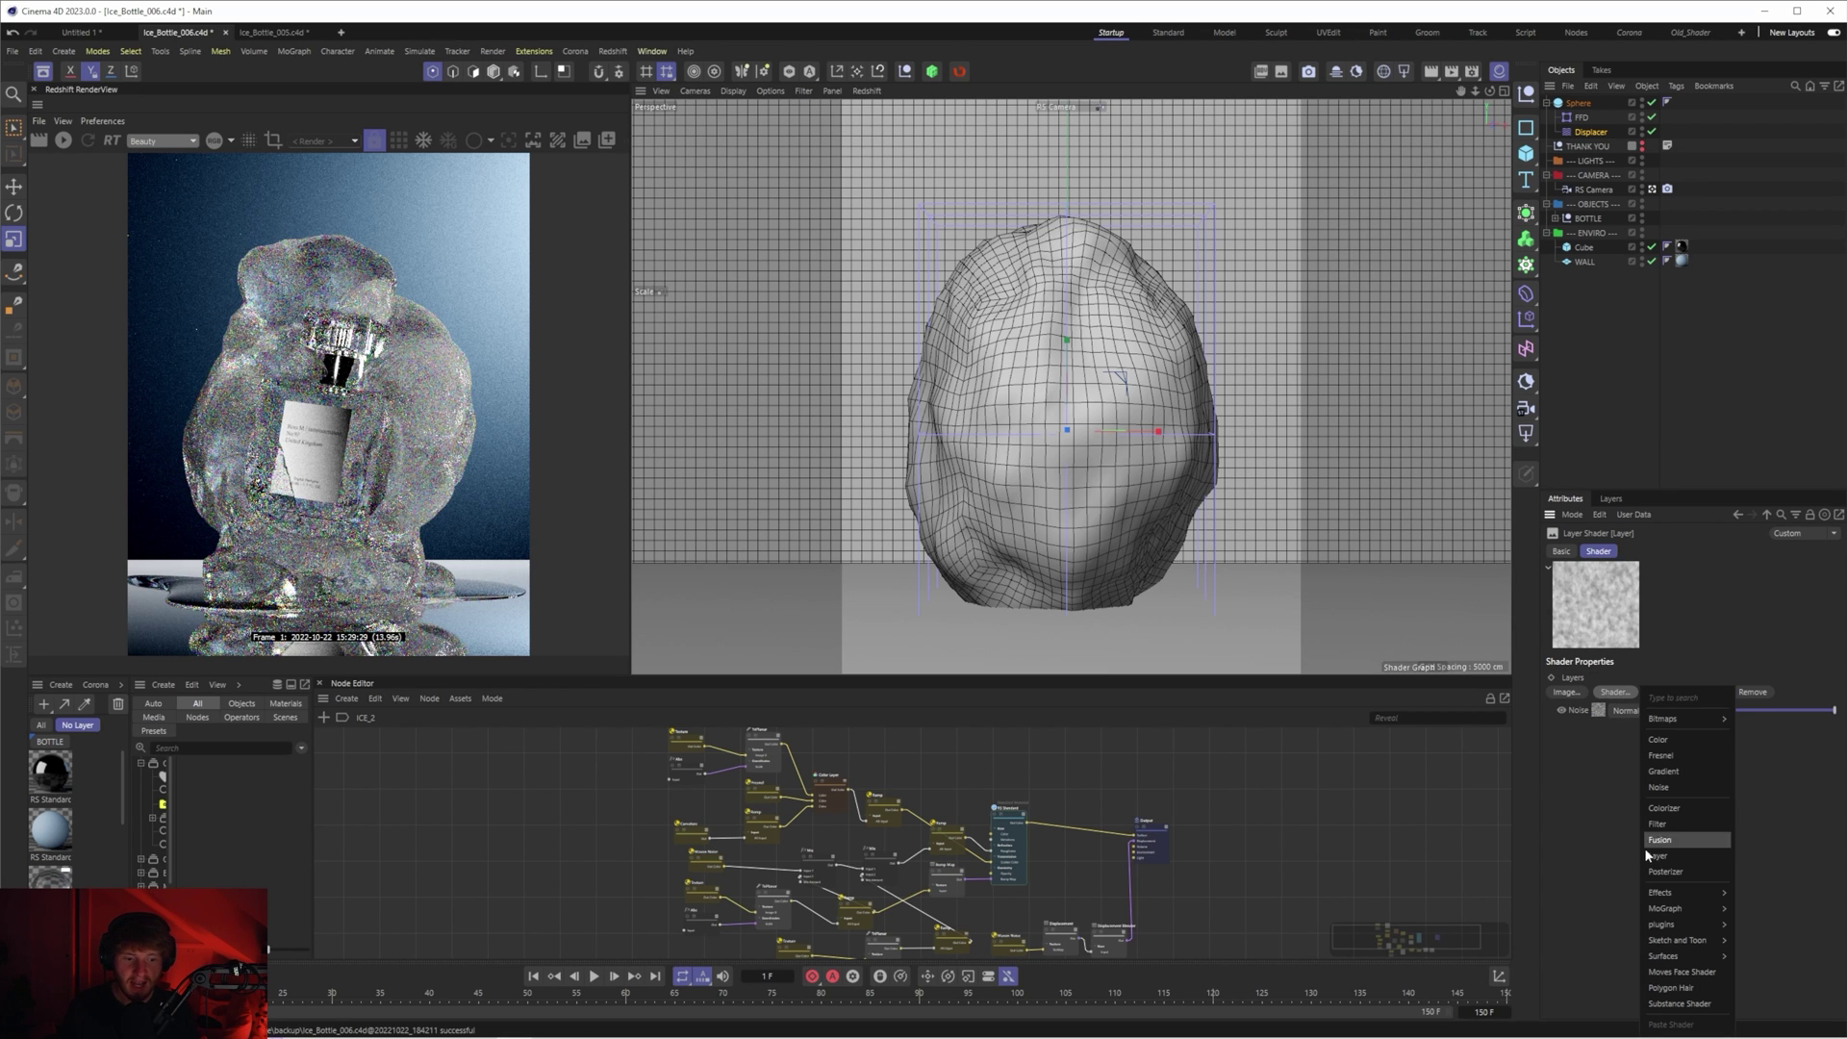
left_click(1662, 787)
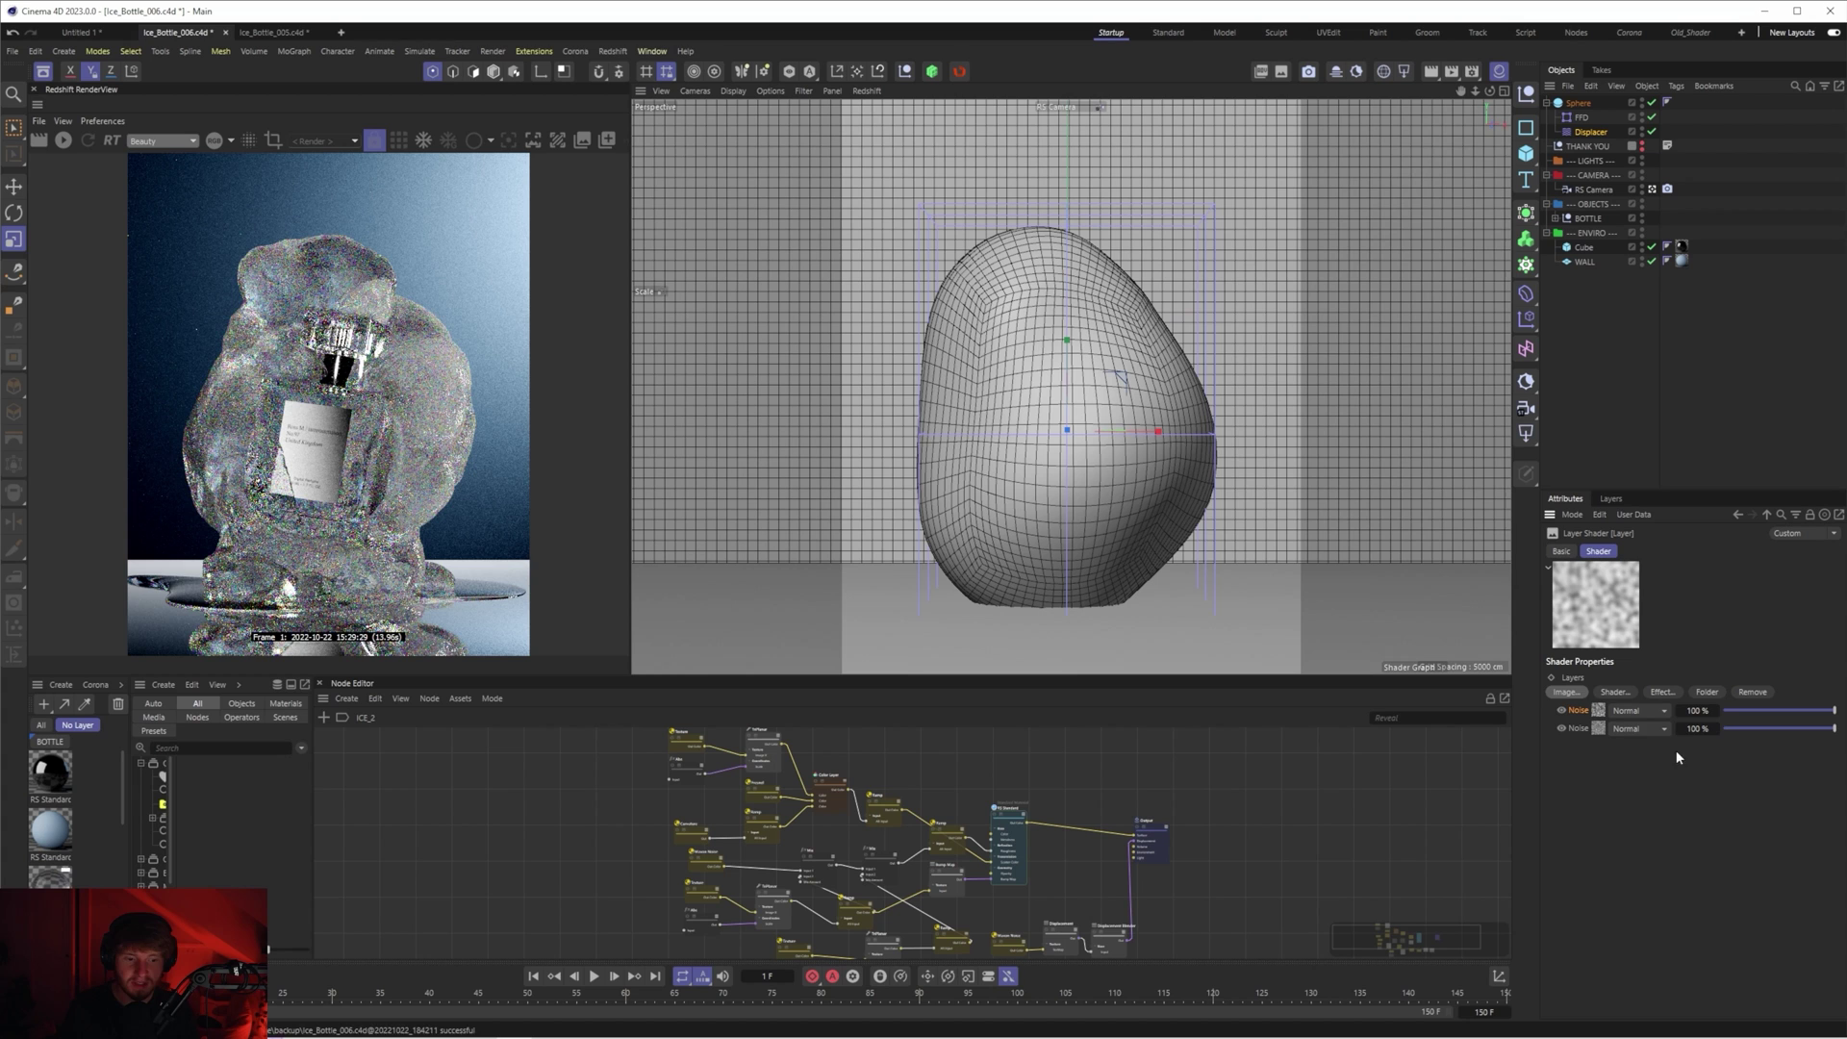
left_click(1559, 710)
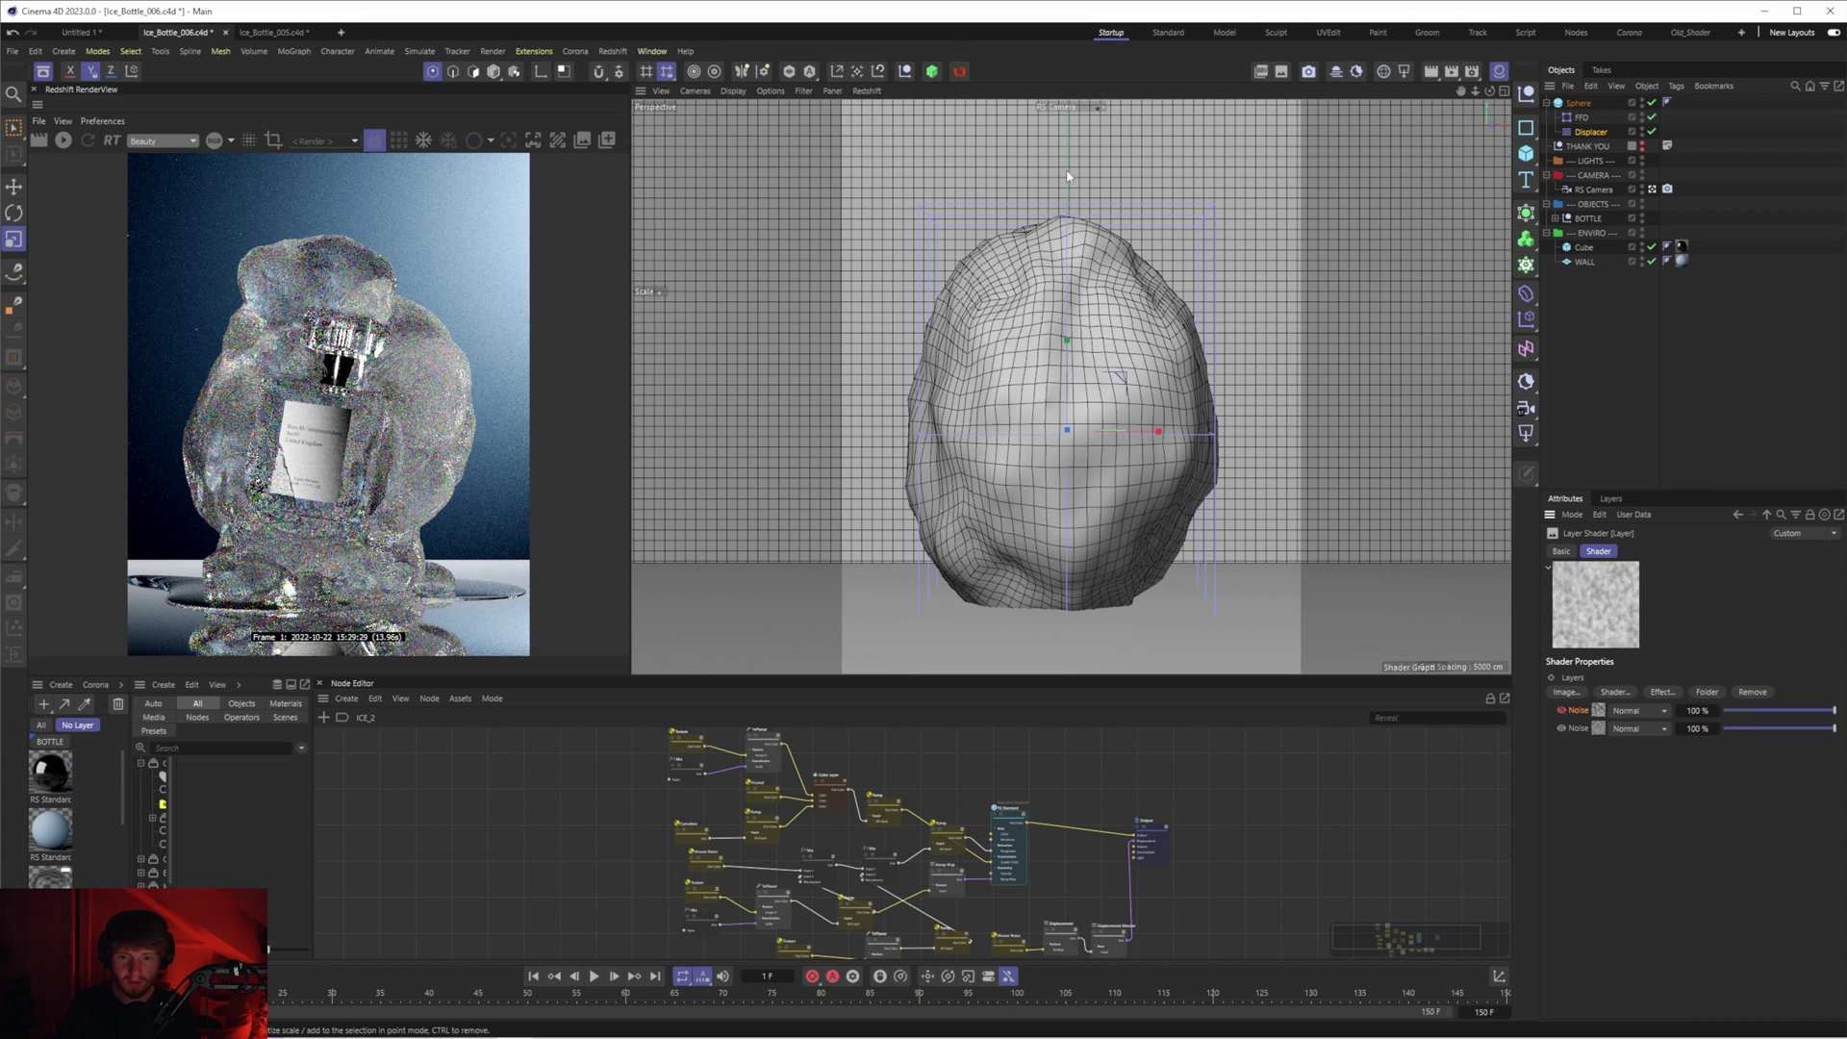
left_click(1601, 728)
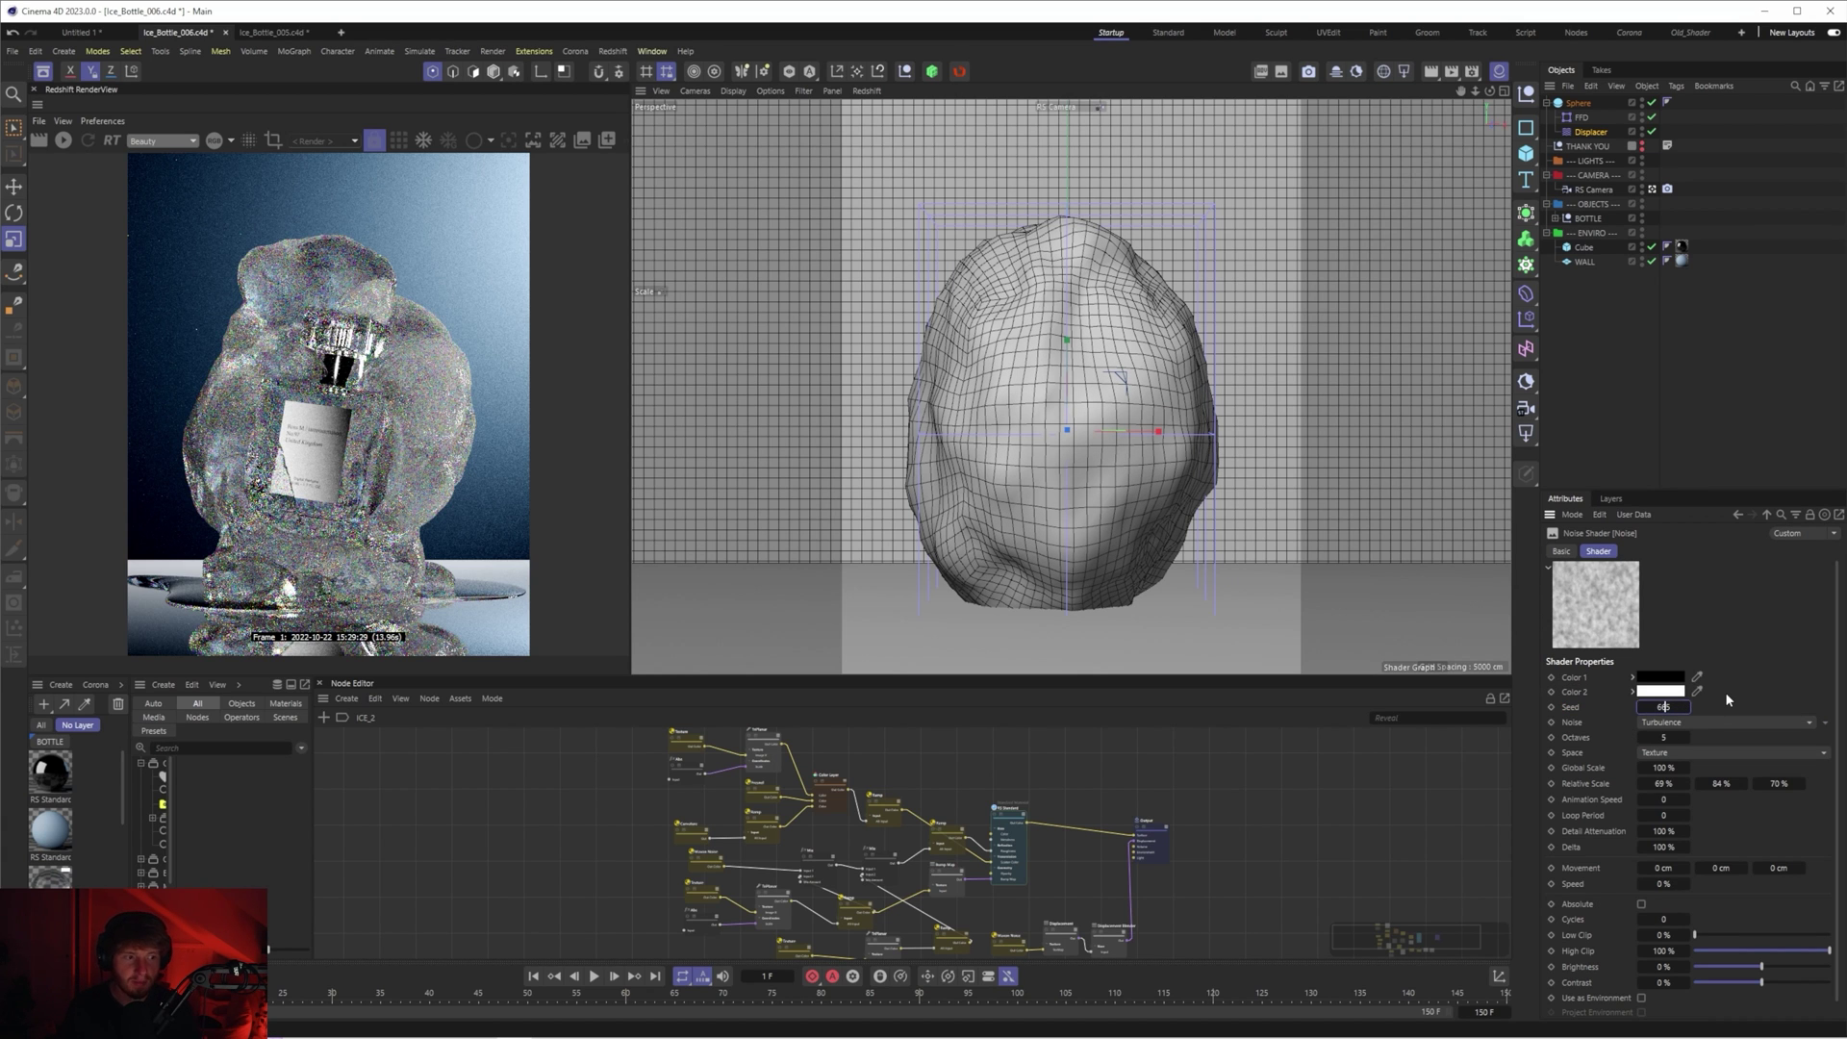
- Step the second Noise's Seed to 684 and toggle the Displacer to compare
key("Down")
key("Up")
key("Up")
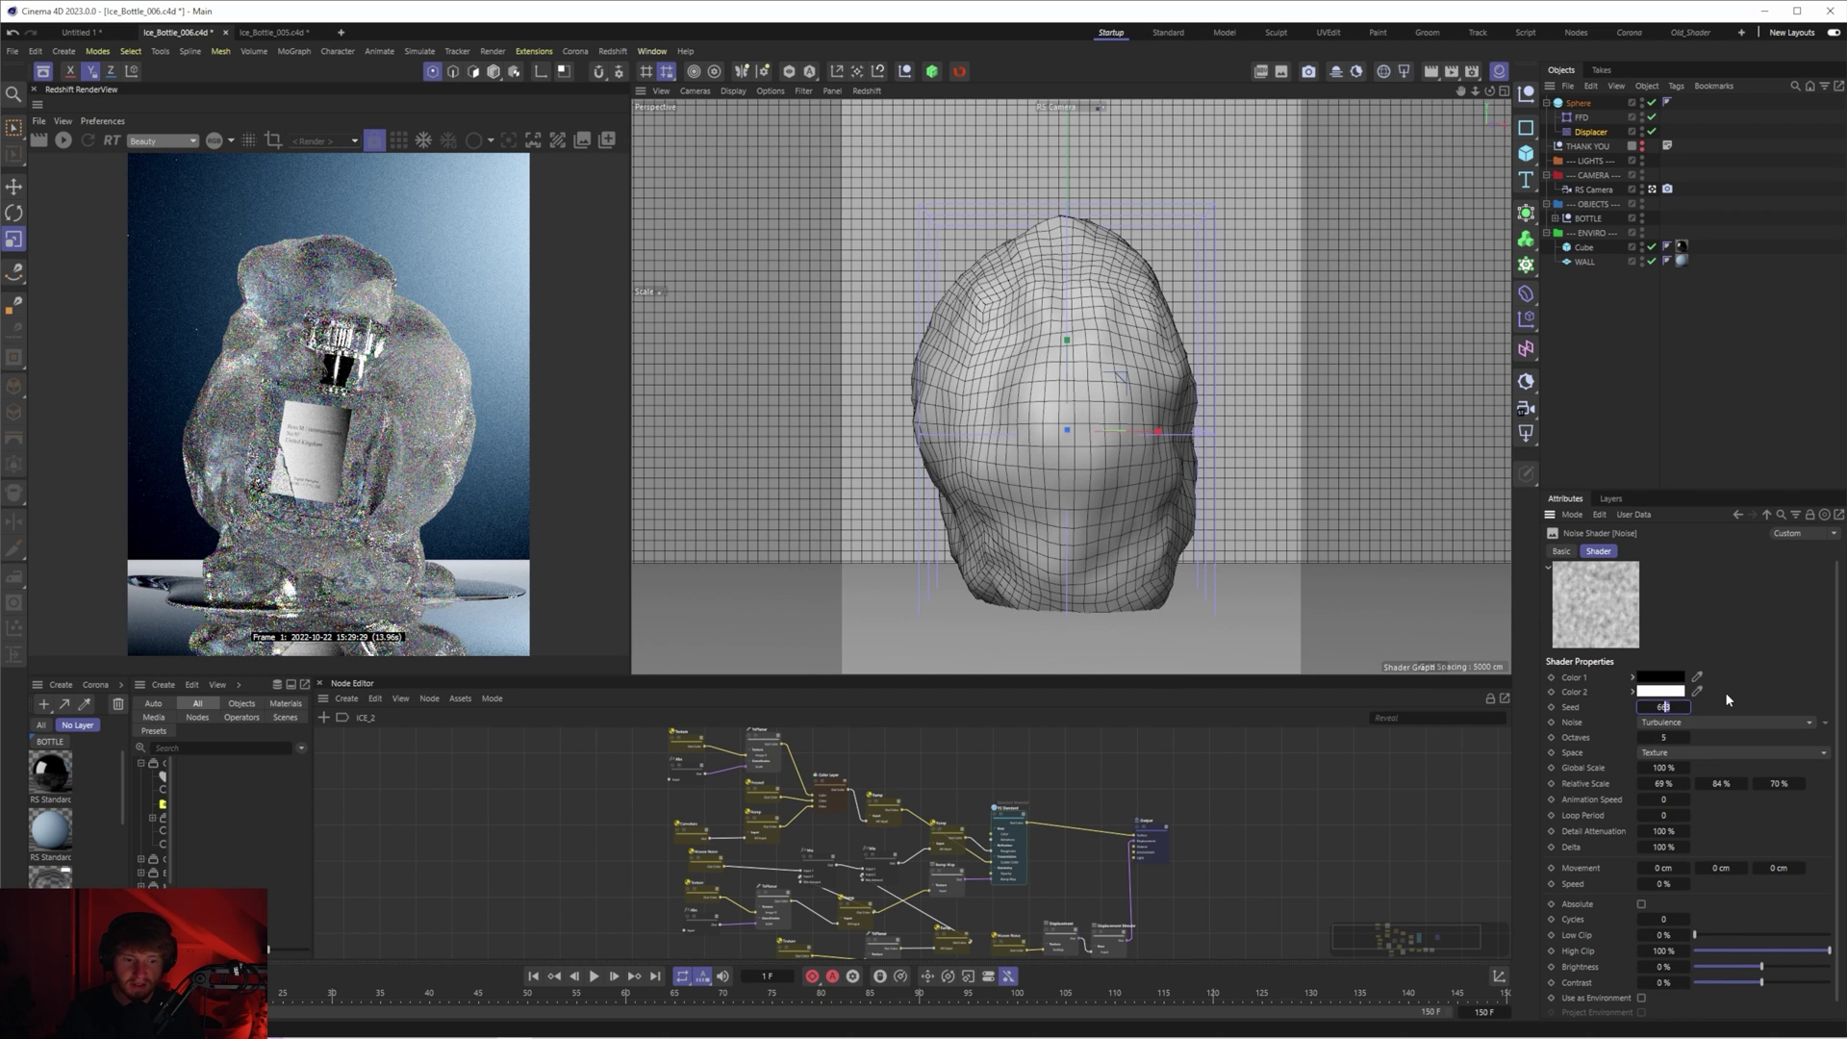
key("Up")
key("Up")
key("Up")
key("Up")
key("Up")
key("Up")
key("Up")
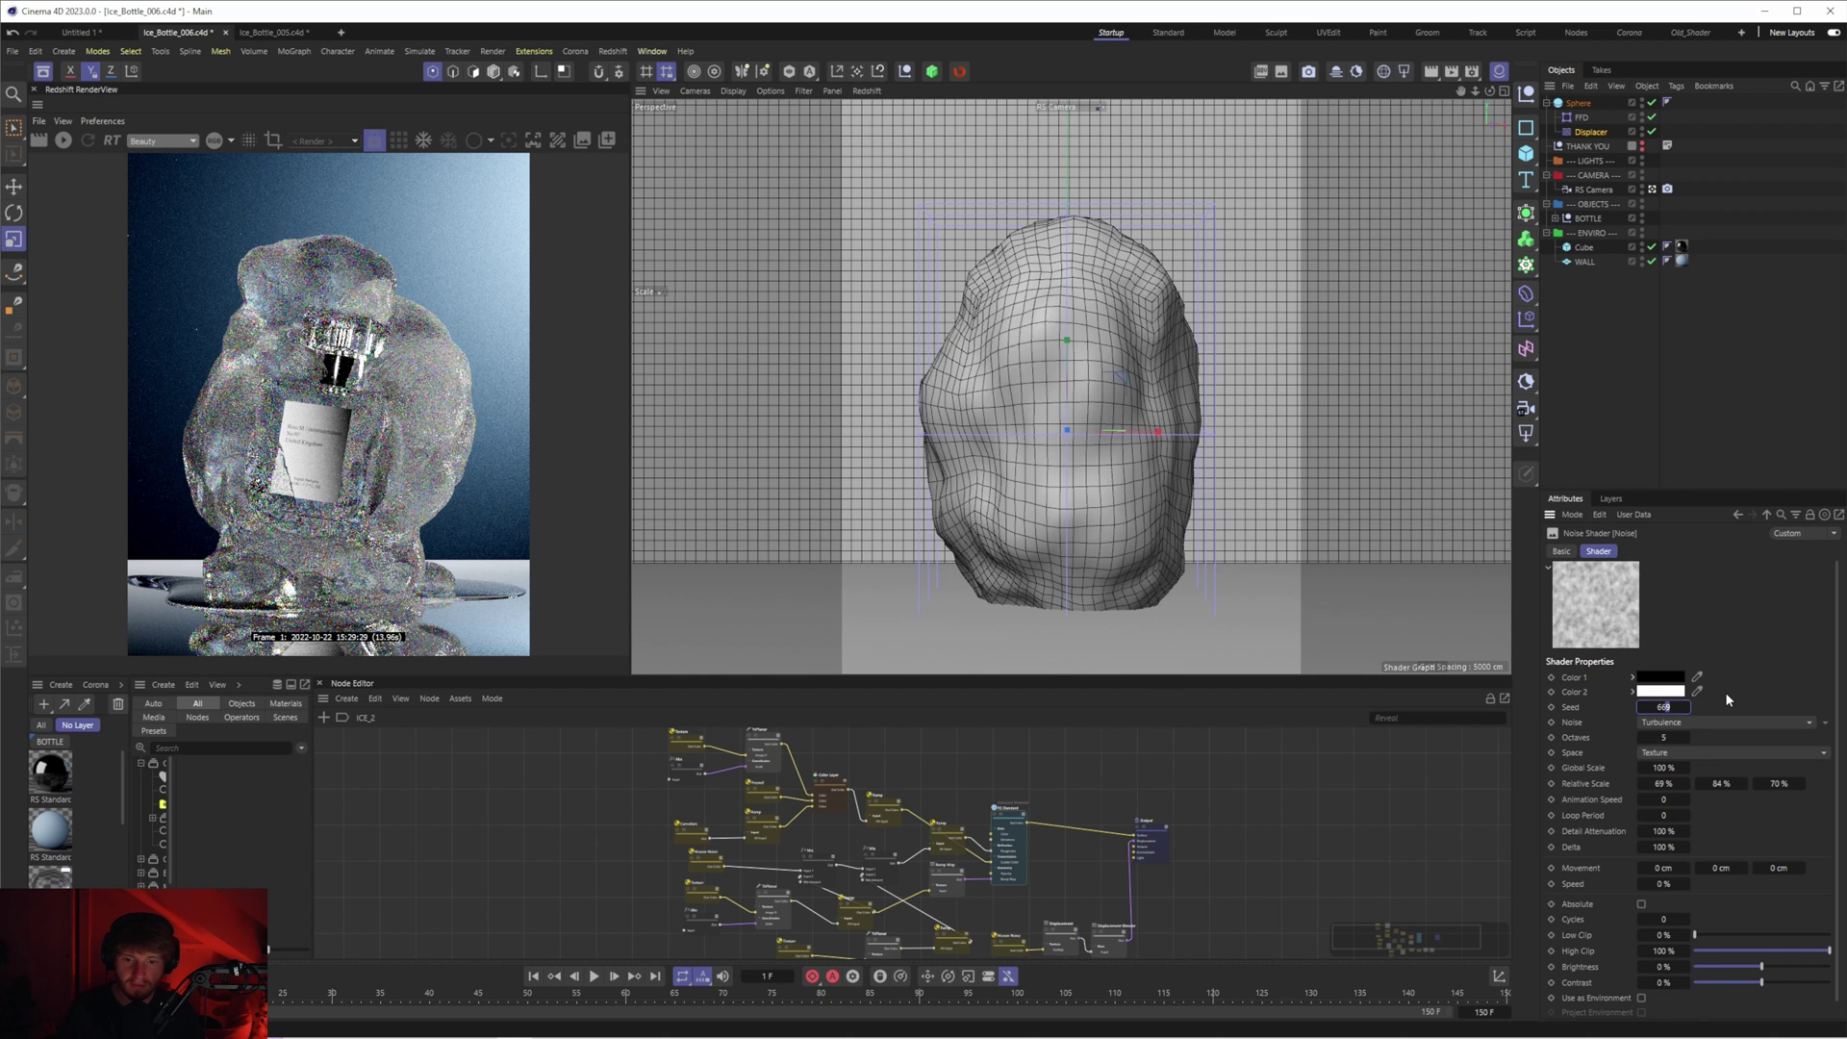
key("Up")
key("Up")
key("Up")
key("Up")
key("Up")
key("Up")
key("Up")
key("Up")
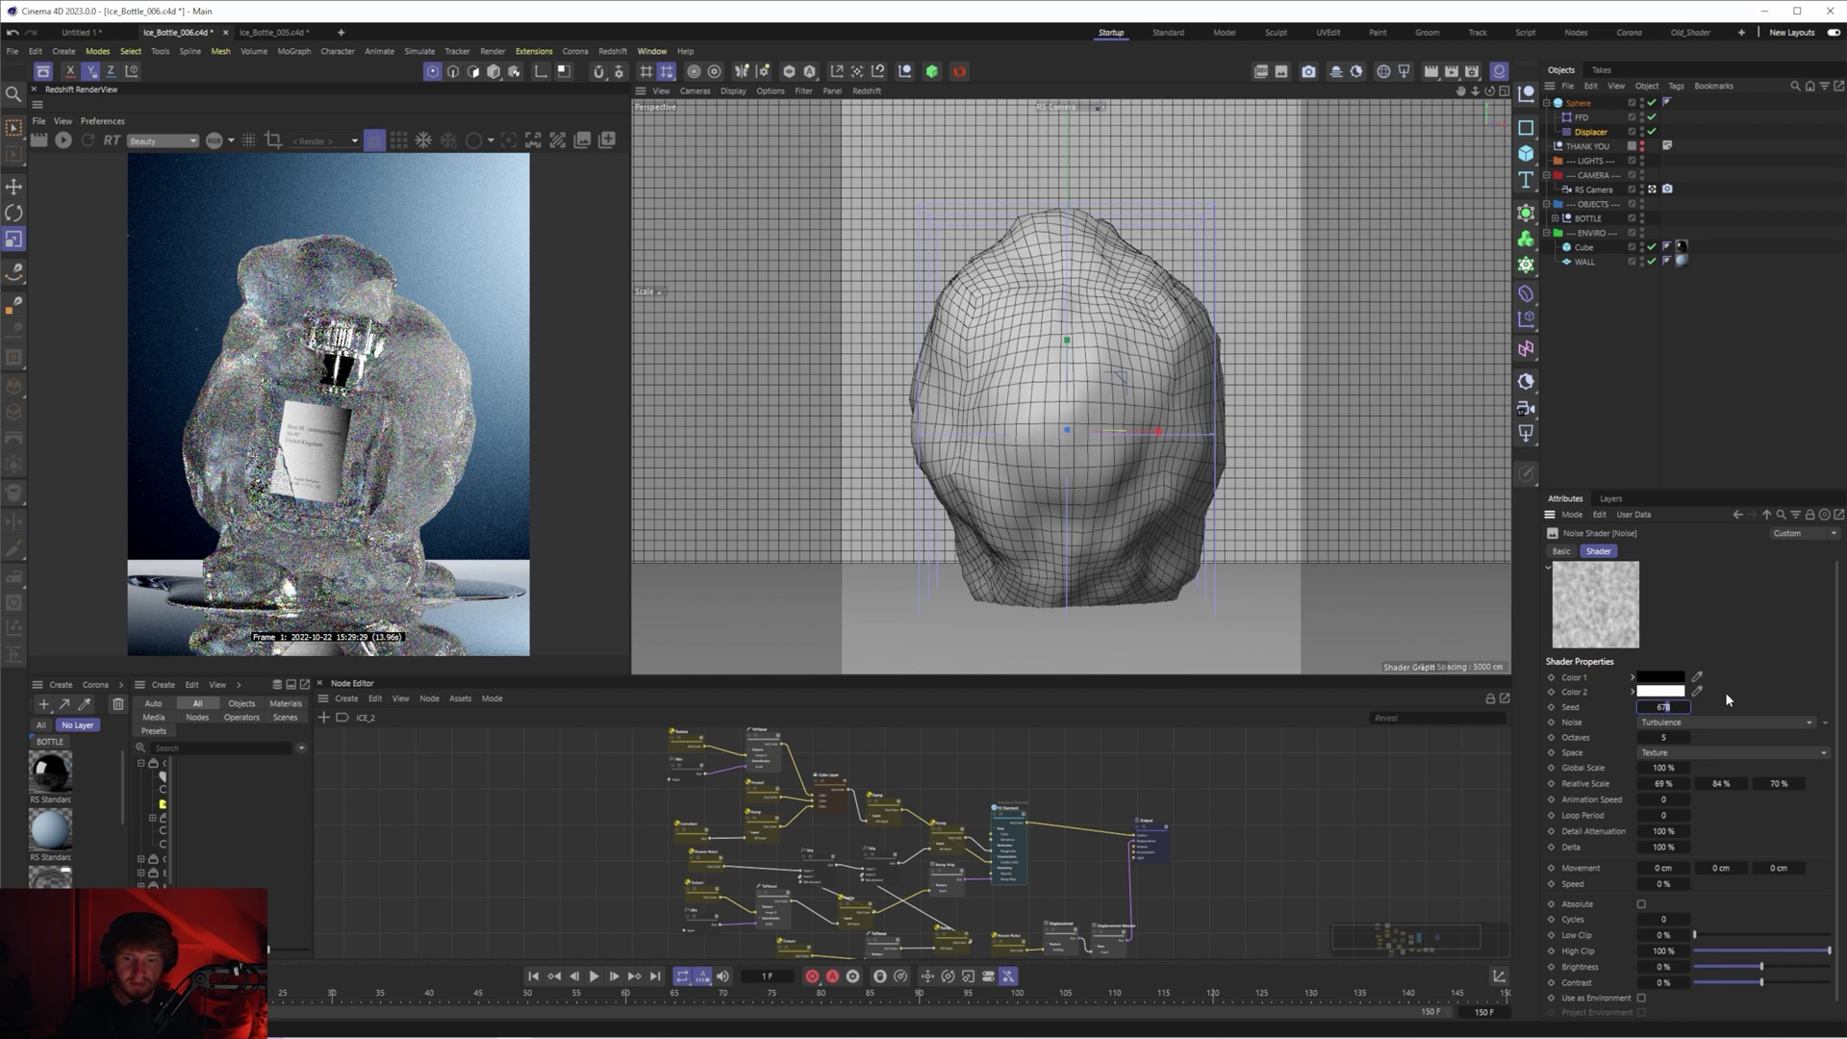
key("Up")
key("Up")
key("Up")
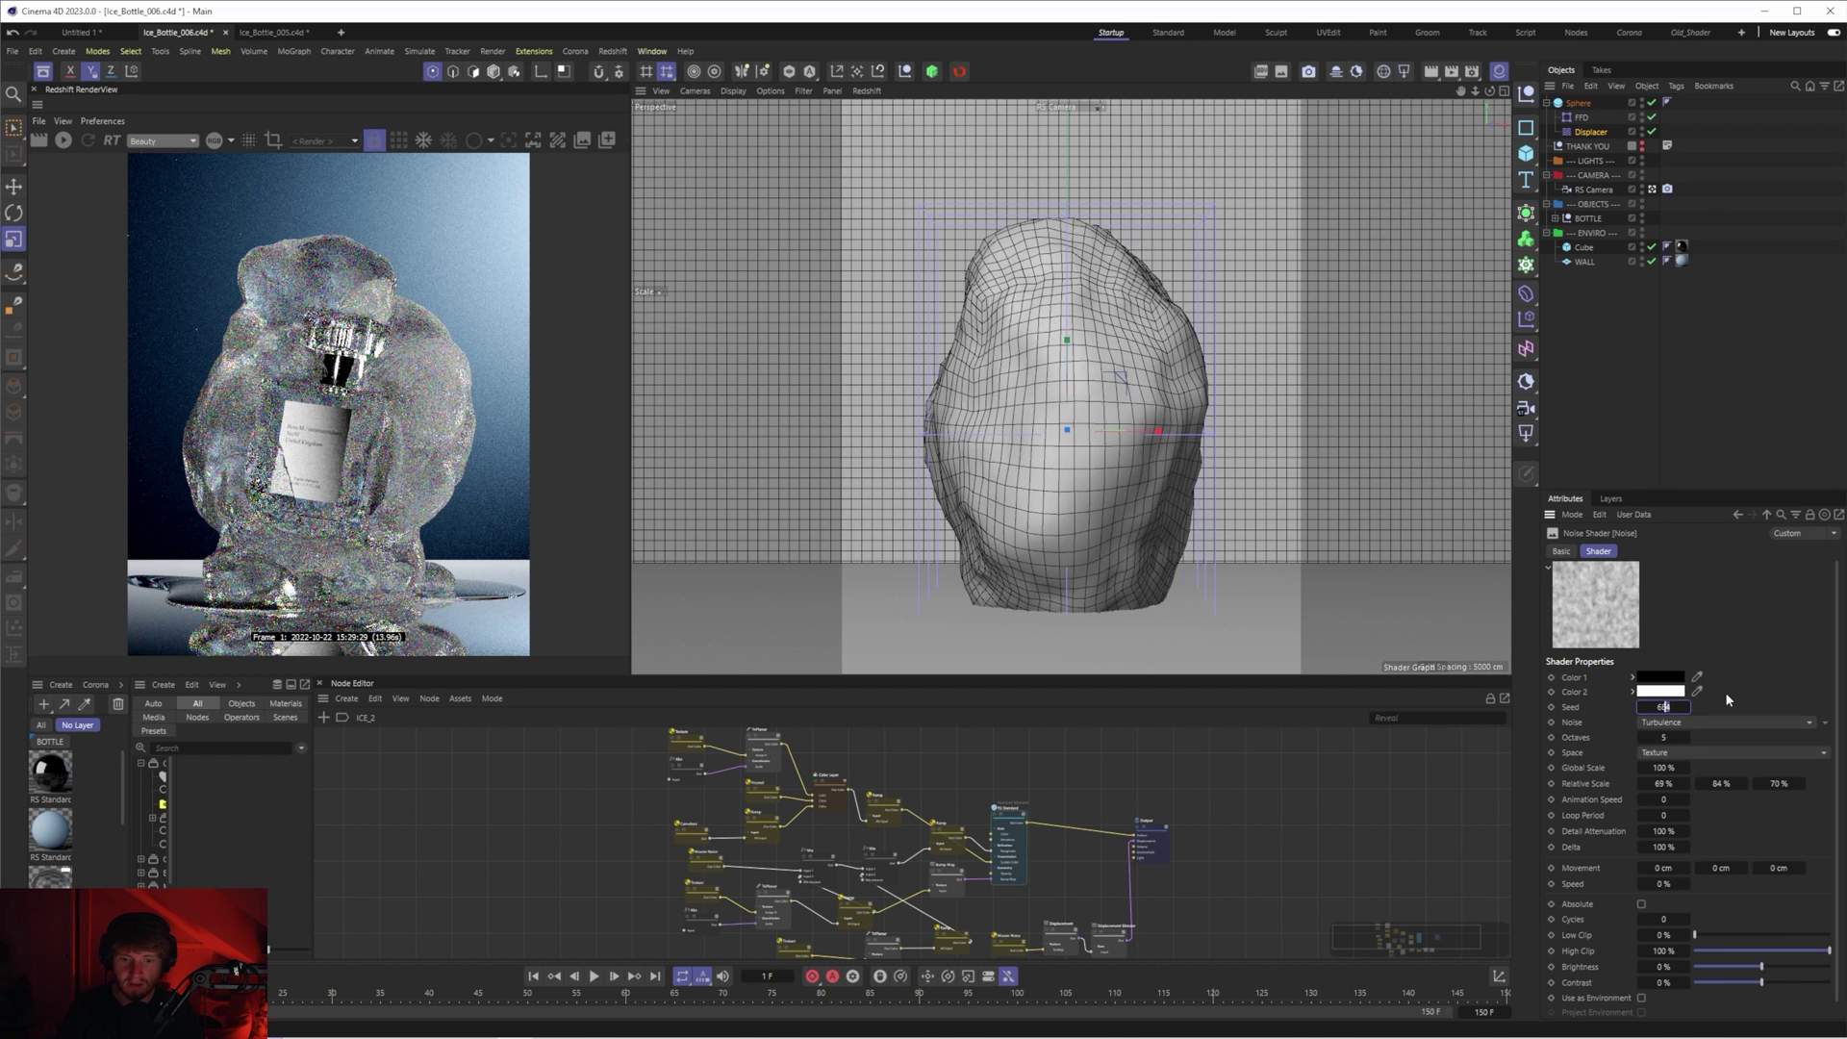
key("Up")
key("Down")
key("Down")
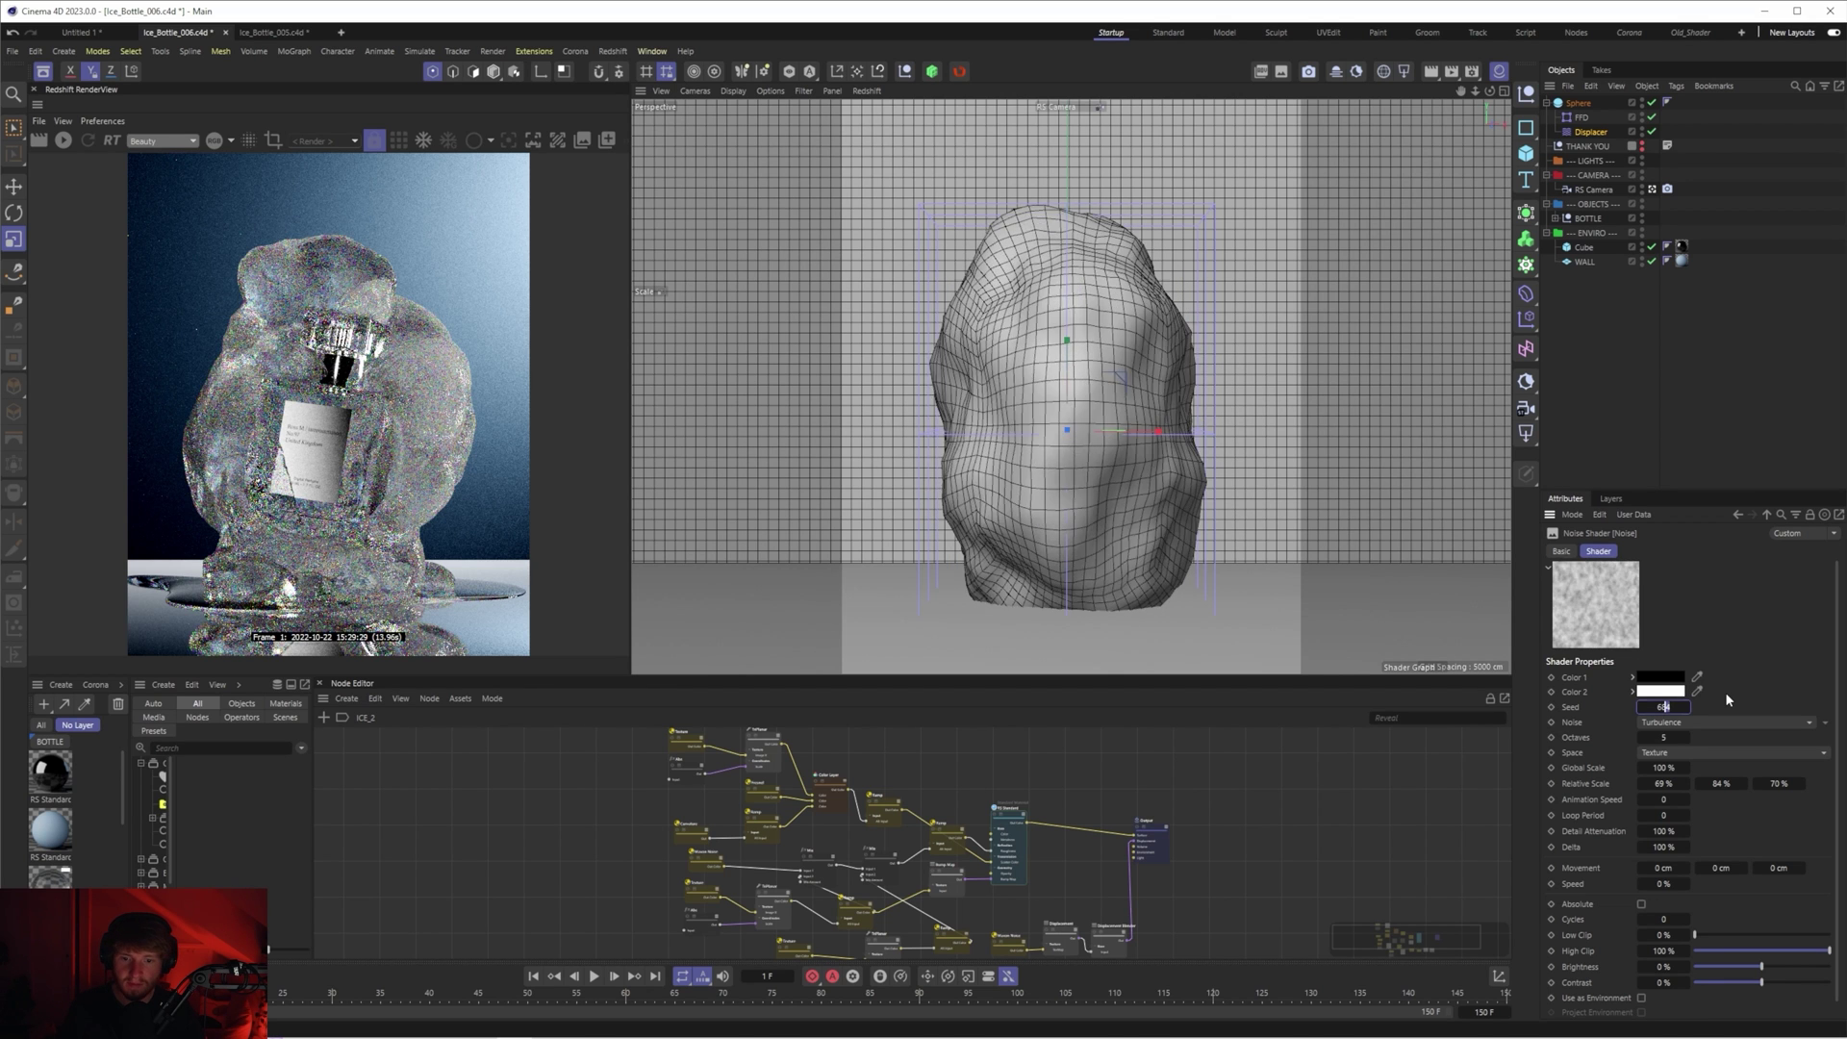
key("Up")
key("Up")
key("Down")
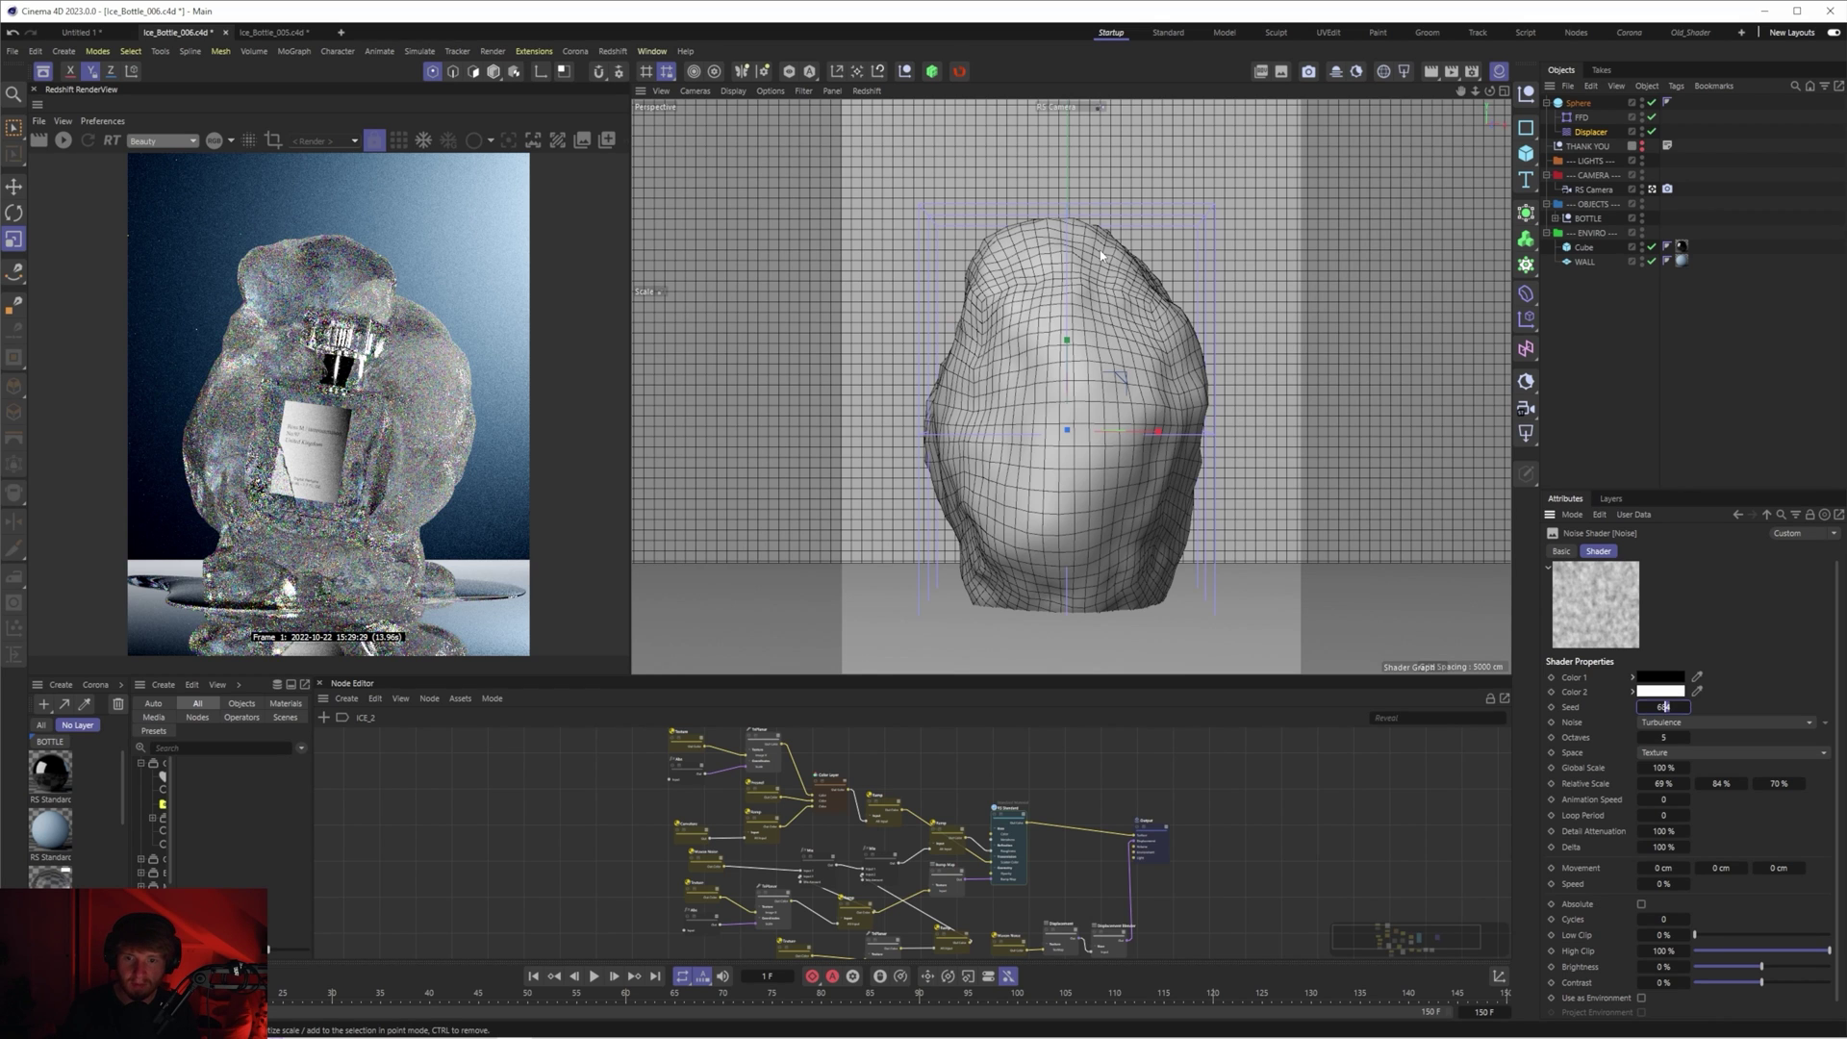
left_click(1652, 131)
left_click(1652, 132)
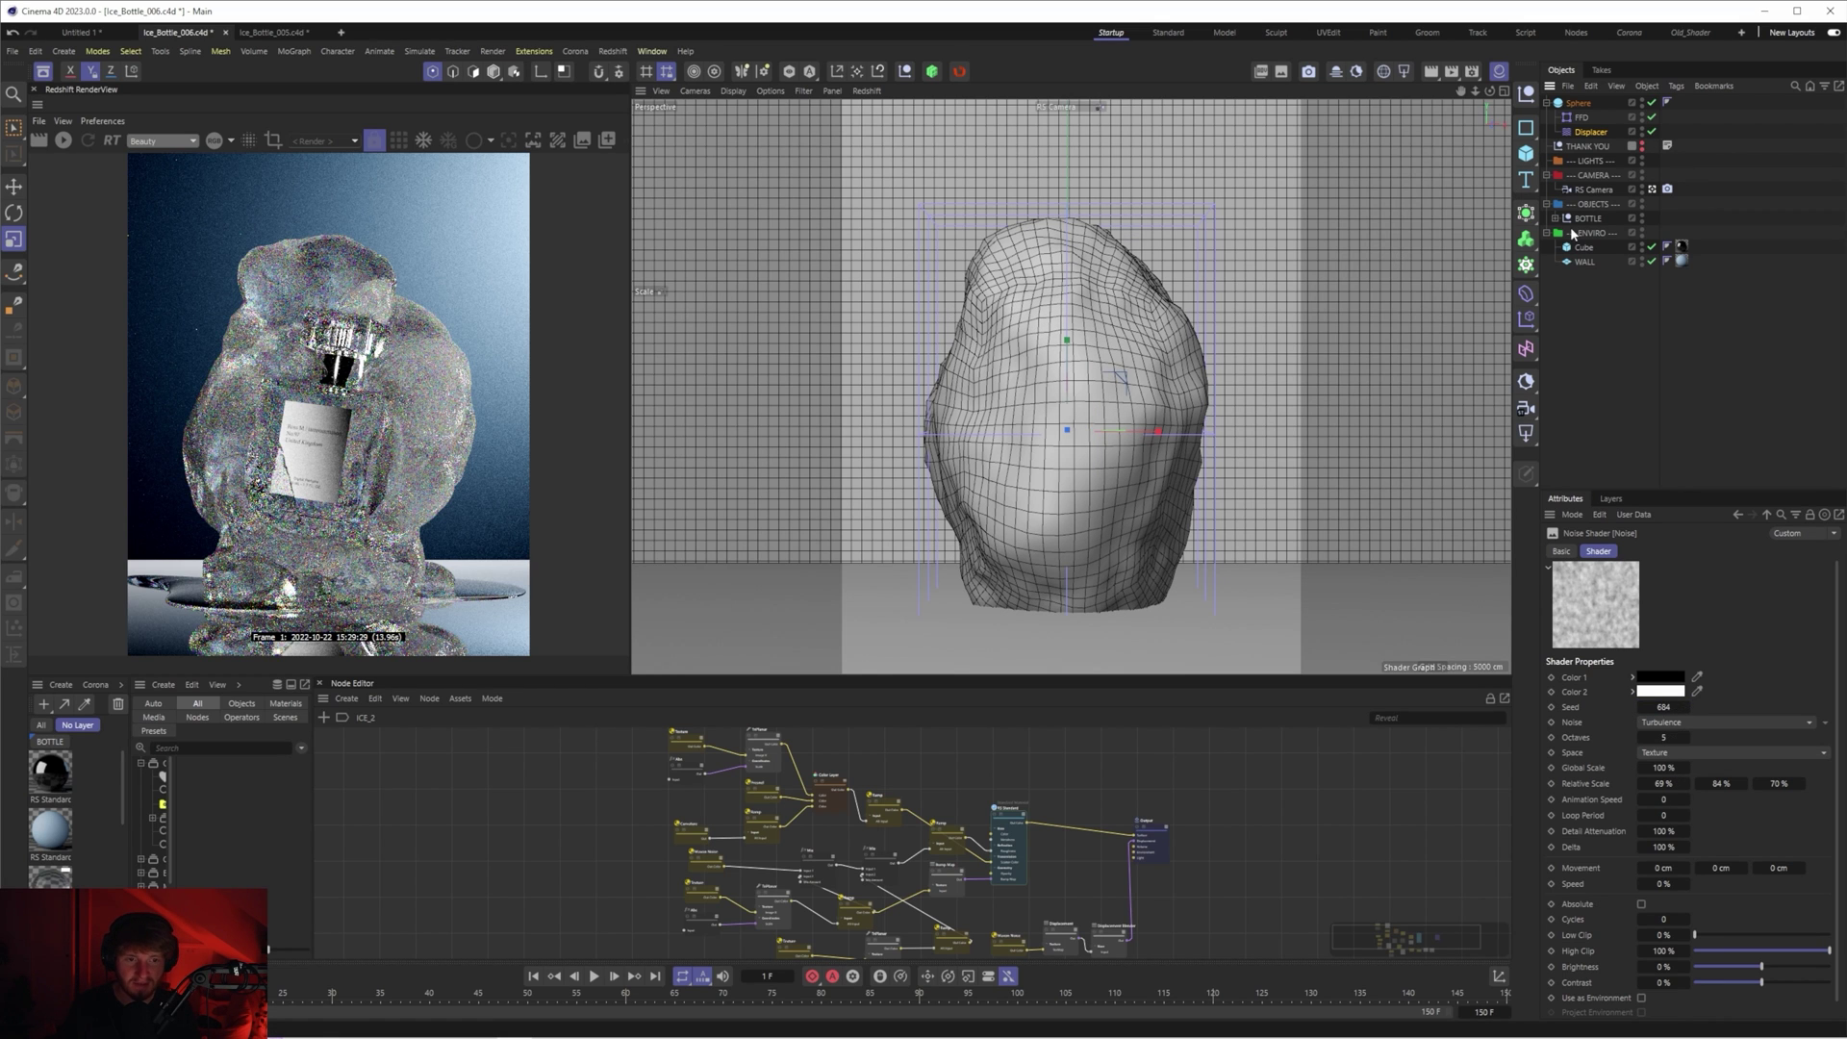
- Show the first Noise layer again with Global Scale 50%, Low Clip 33% and High Clip 66%
left_click(1737, 515)
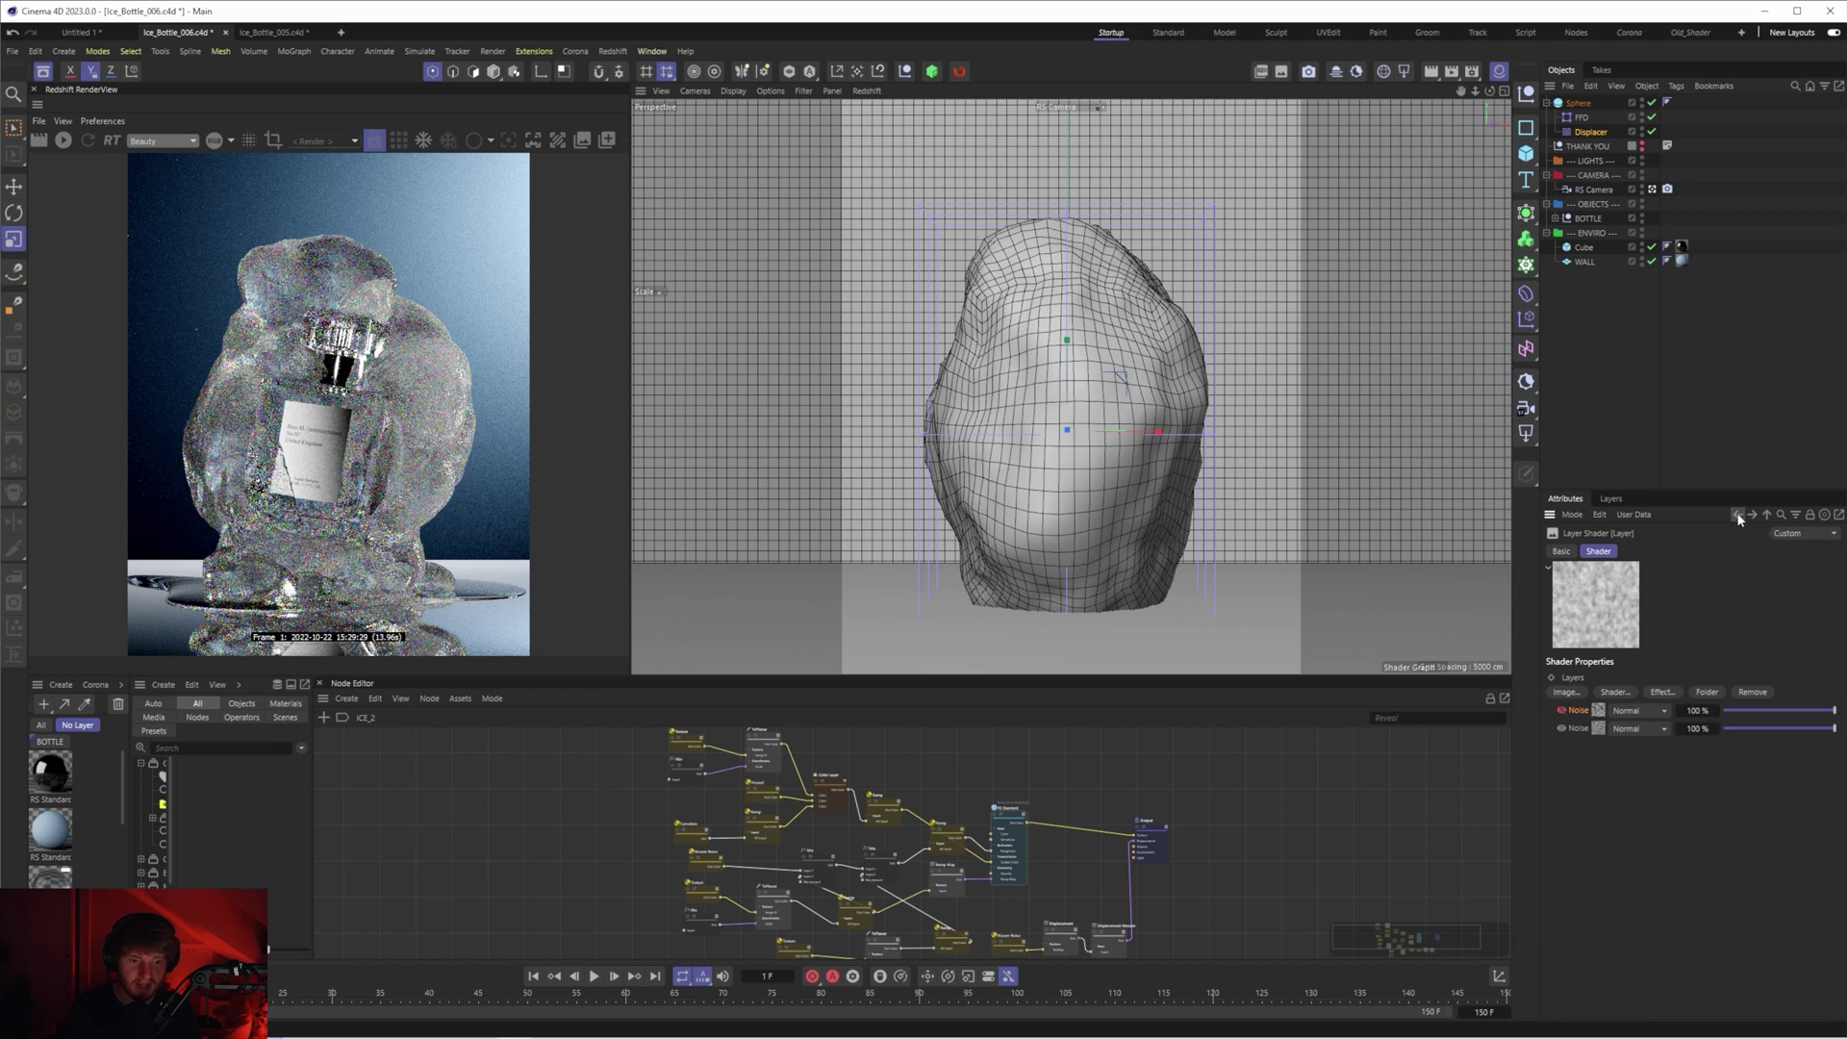
left_click(1561, 709)
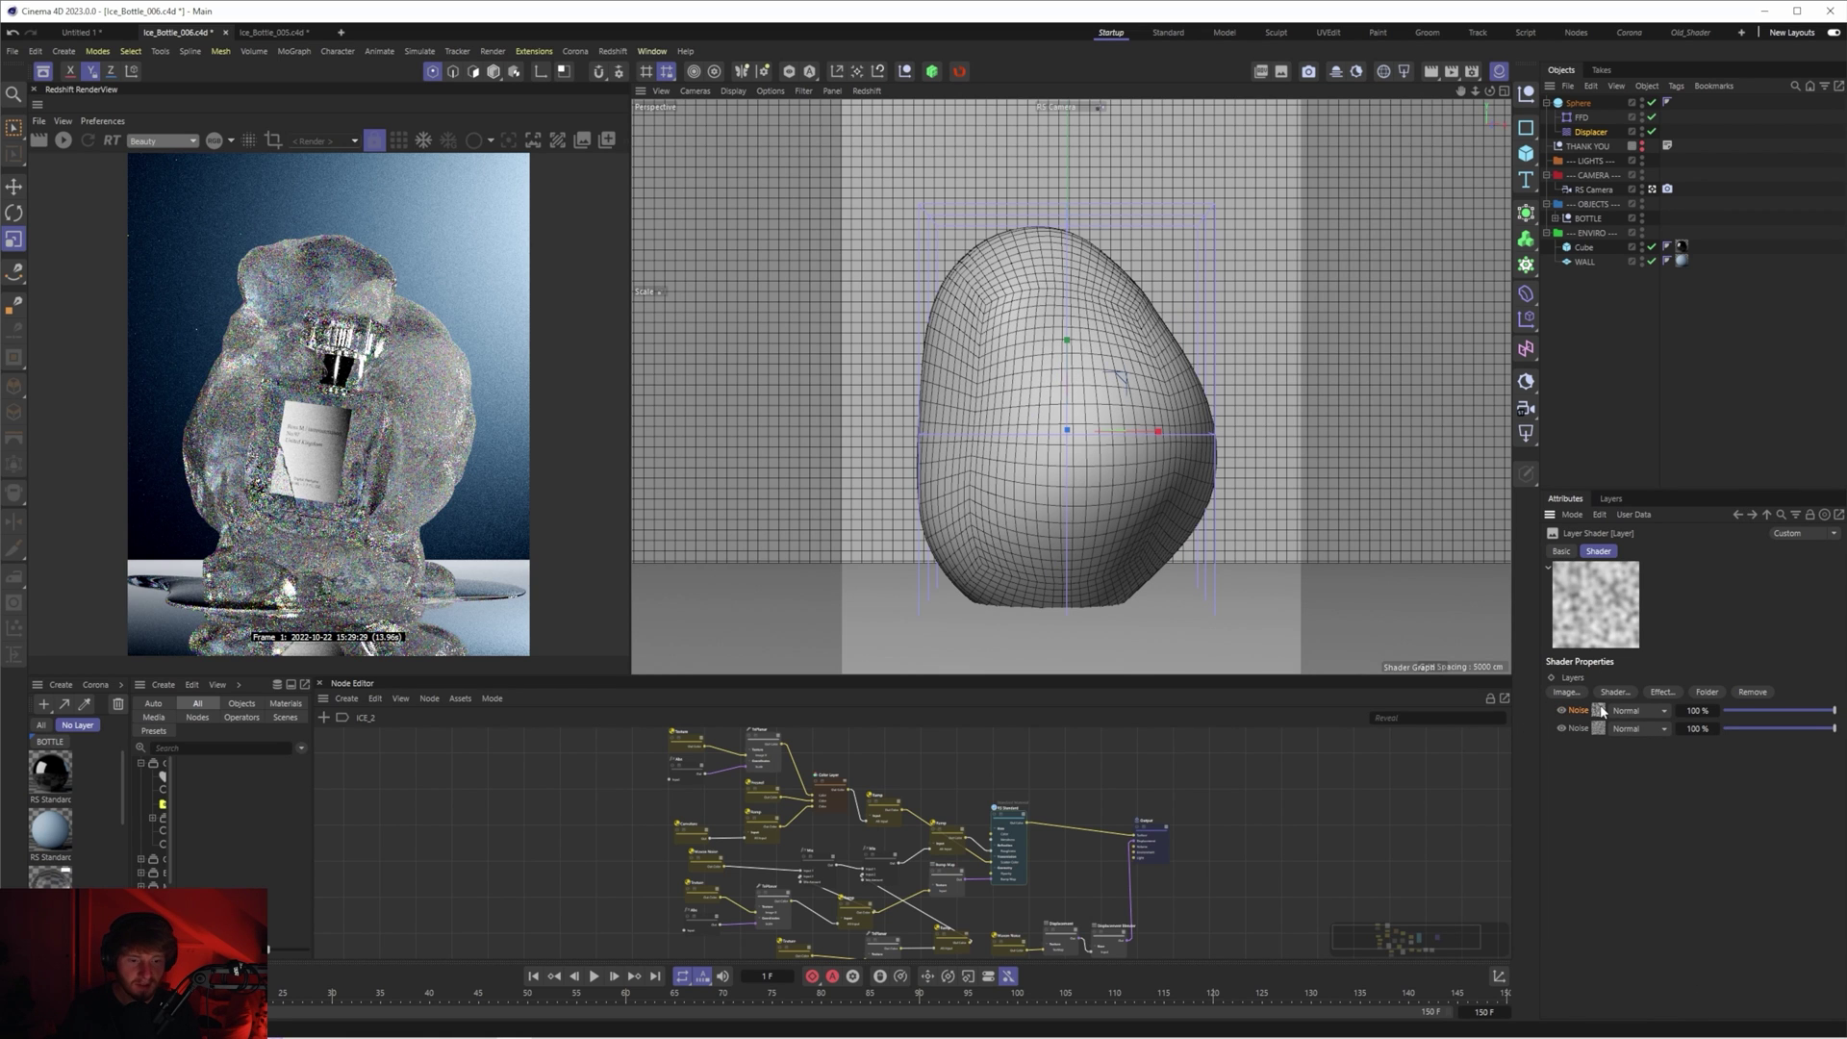
left_click(1601, 710)
left_click_drag(1672, 772, 1659, 773)
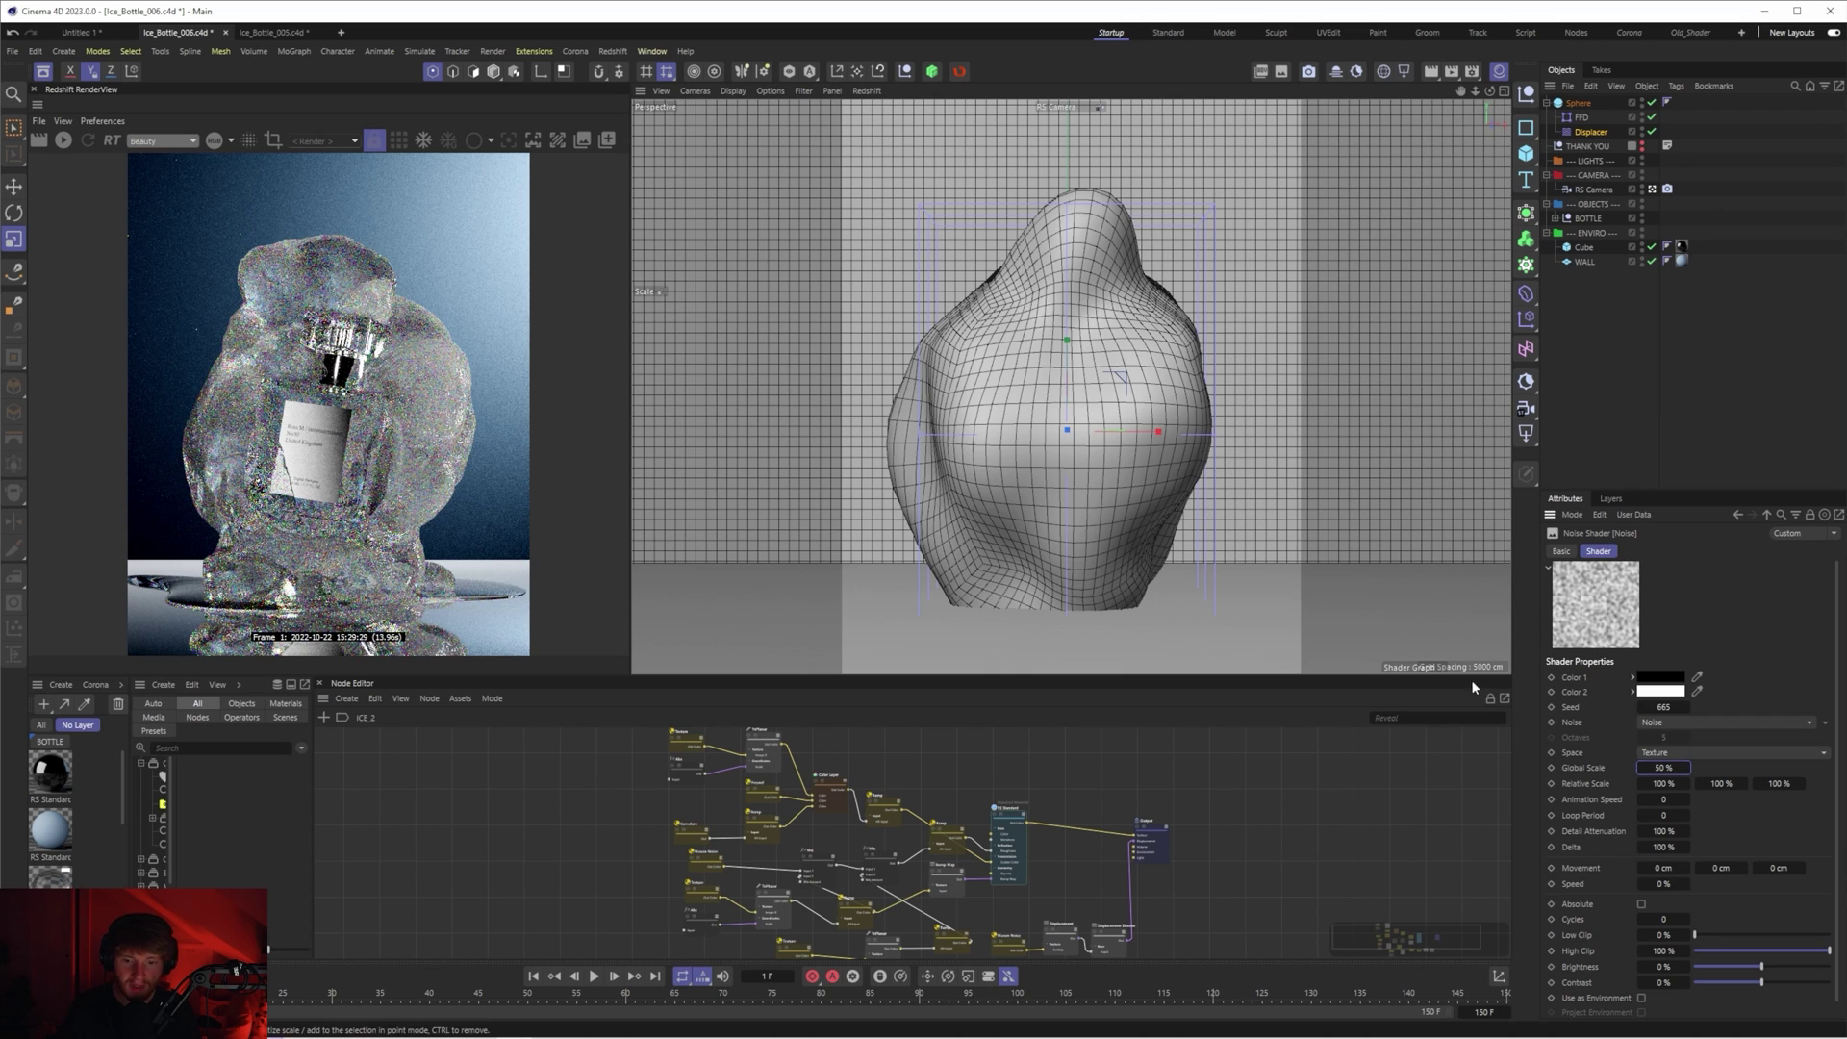
scroll(1839, 931, "down", 1)
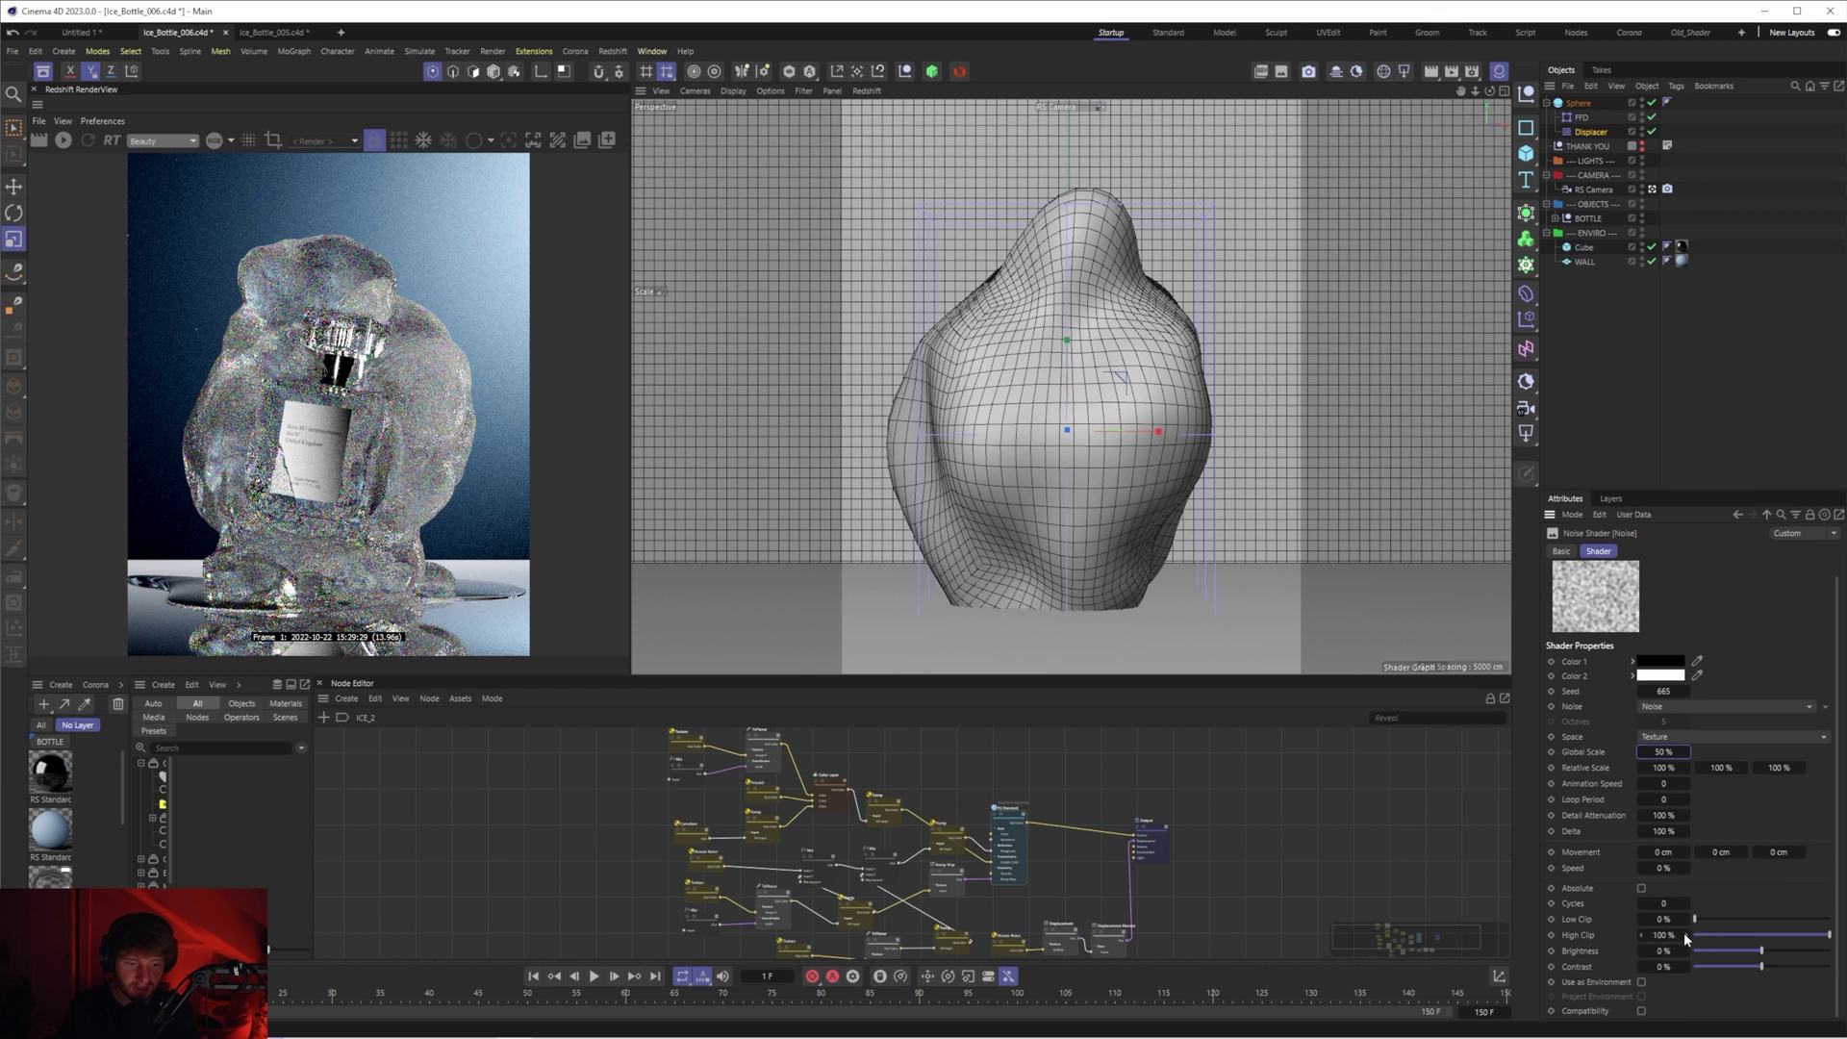
left_click_drag(1695, 918, 1787, 942)
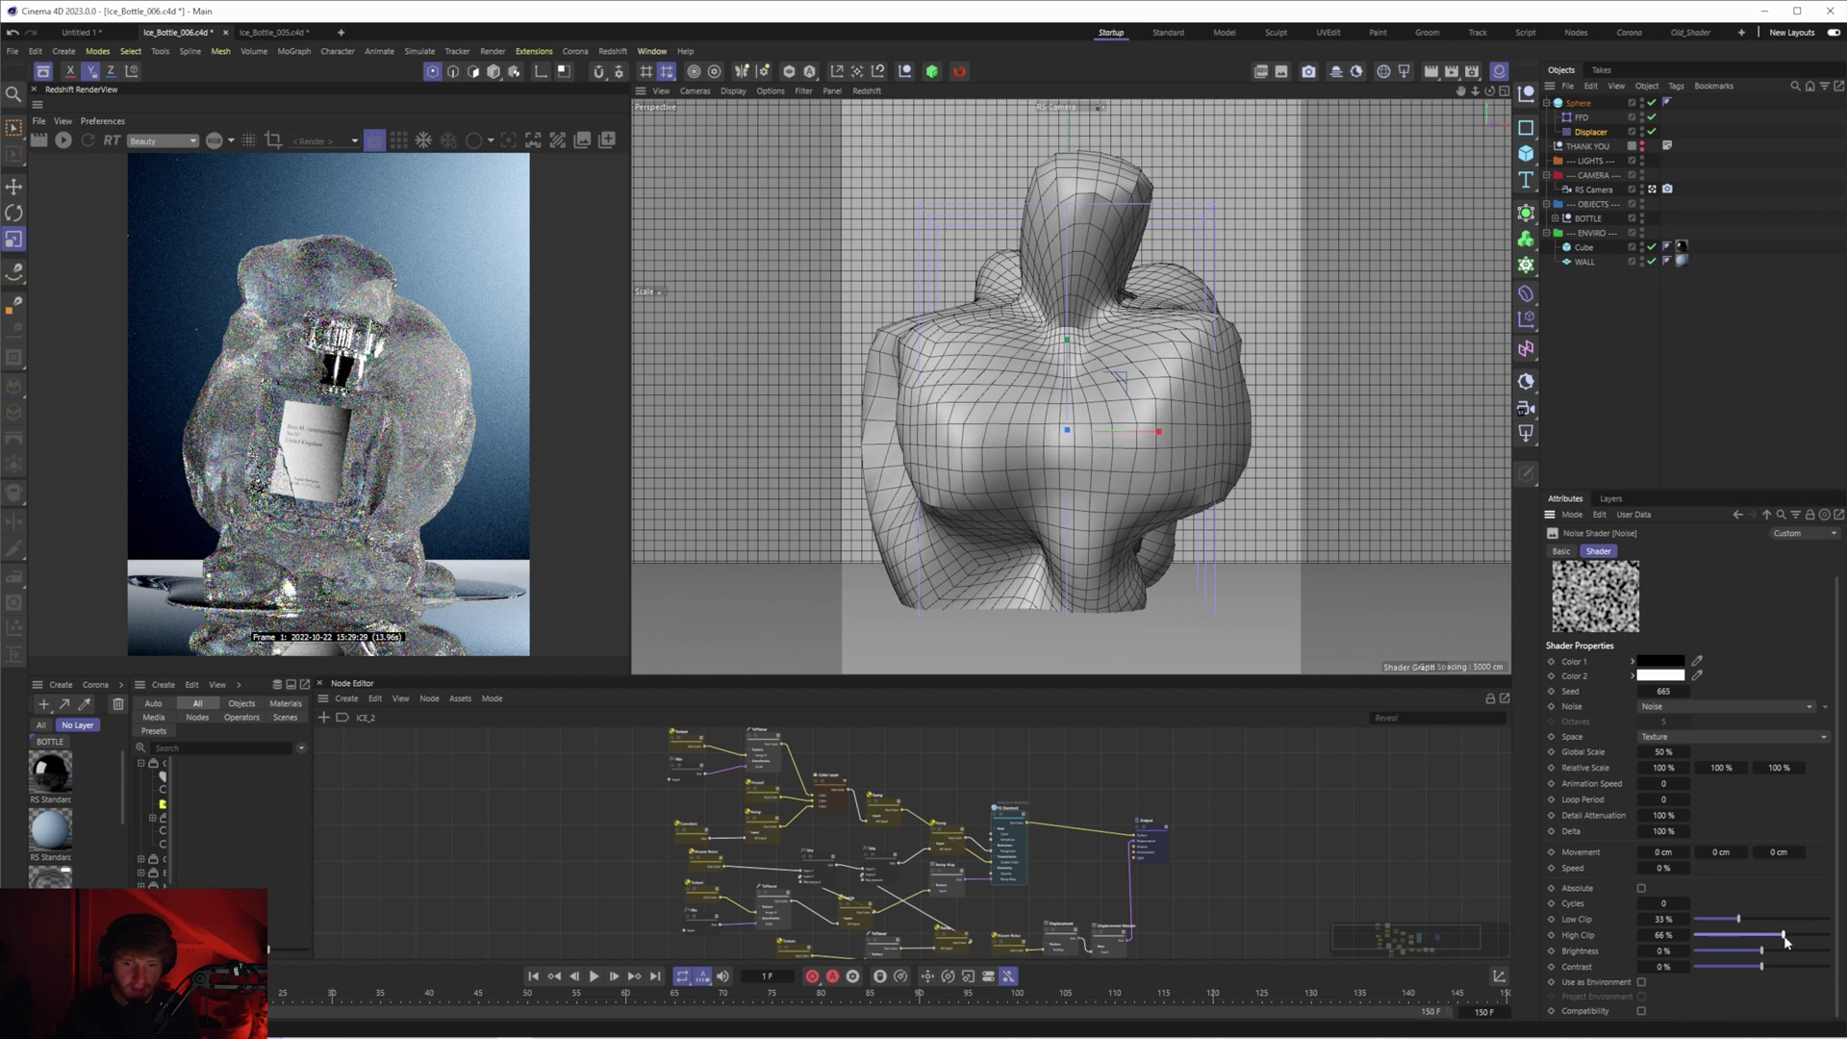
left_click(1589, 132)
left_click(1614, 627)
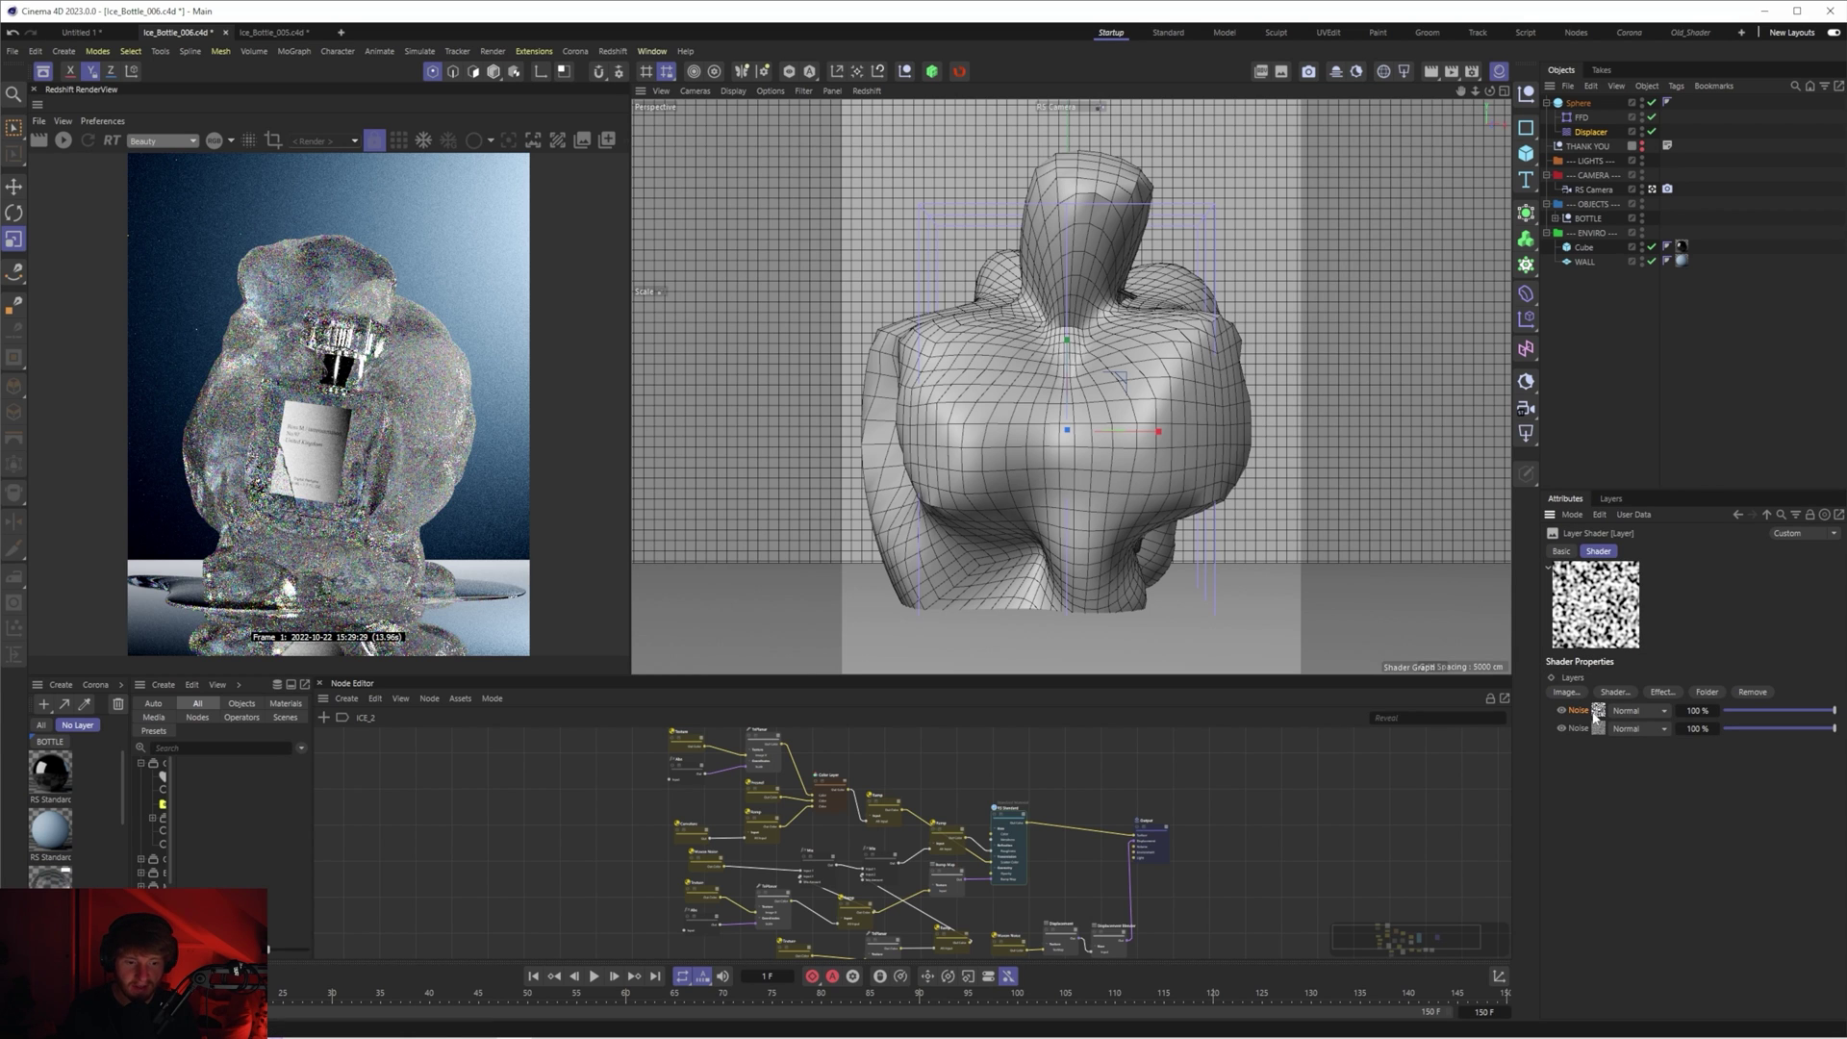
- Blend the first Noise layer with Add at 45% opacity
left_click(1642, 710)
left_click(1636, 528)
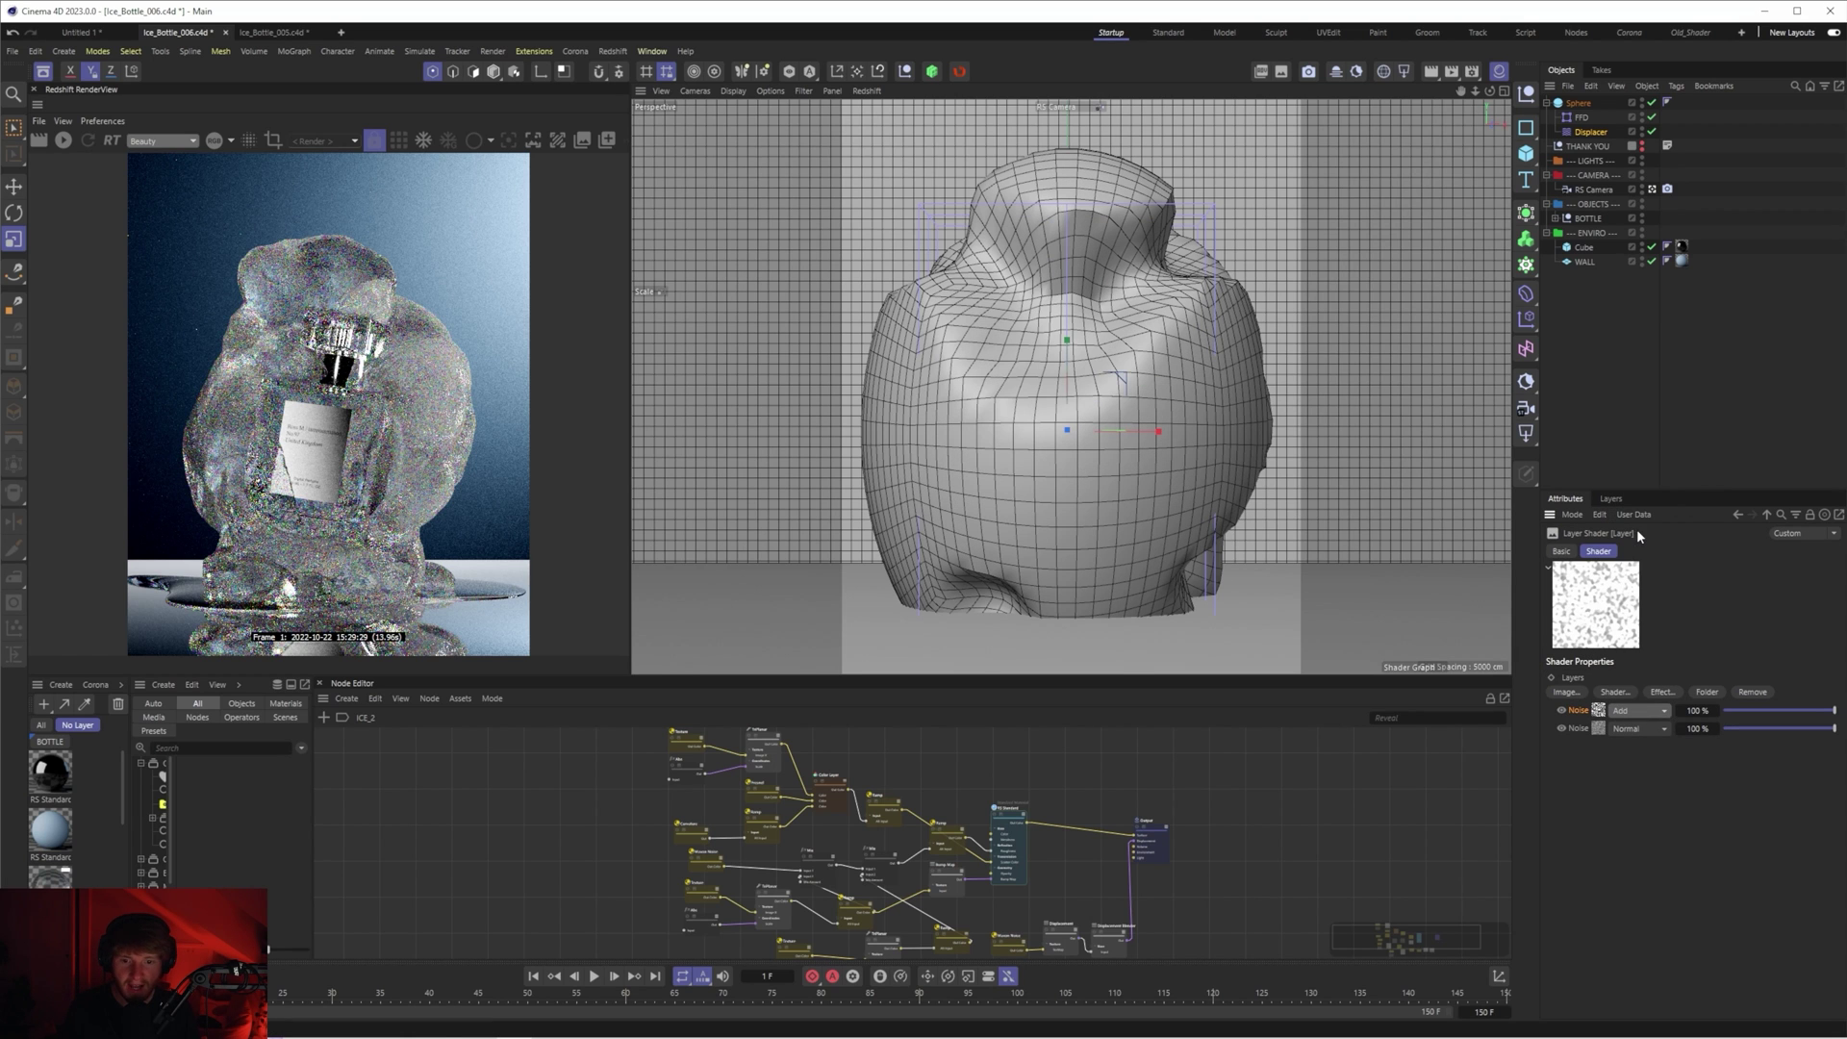
left_click_drag(1833, 710, 1764, 713)
left_click(1559, 709)
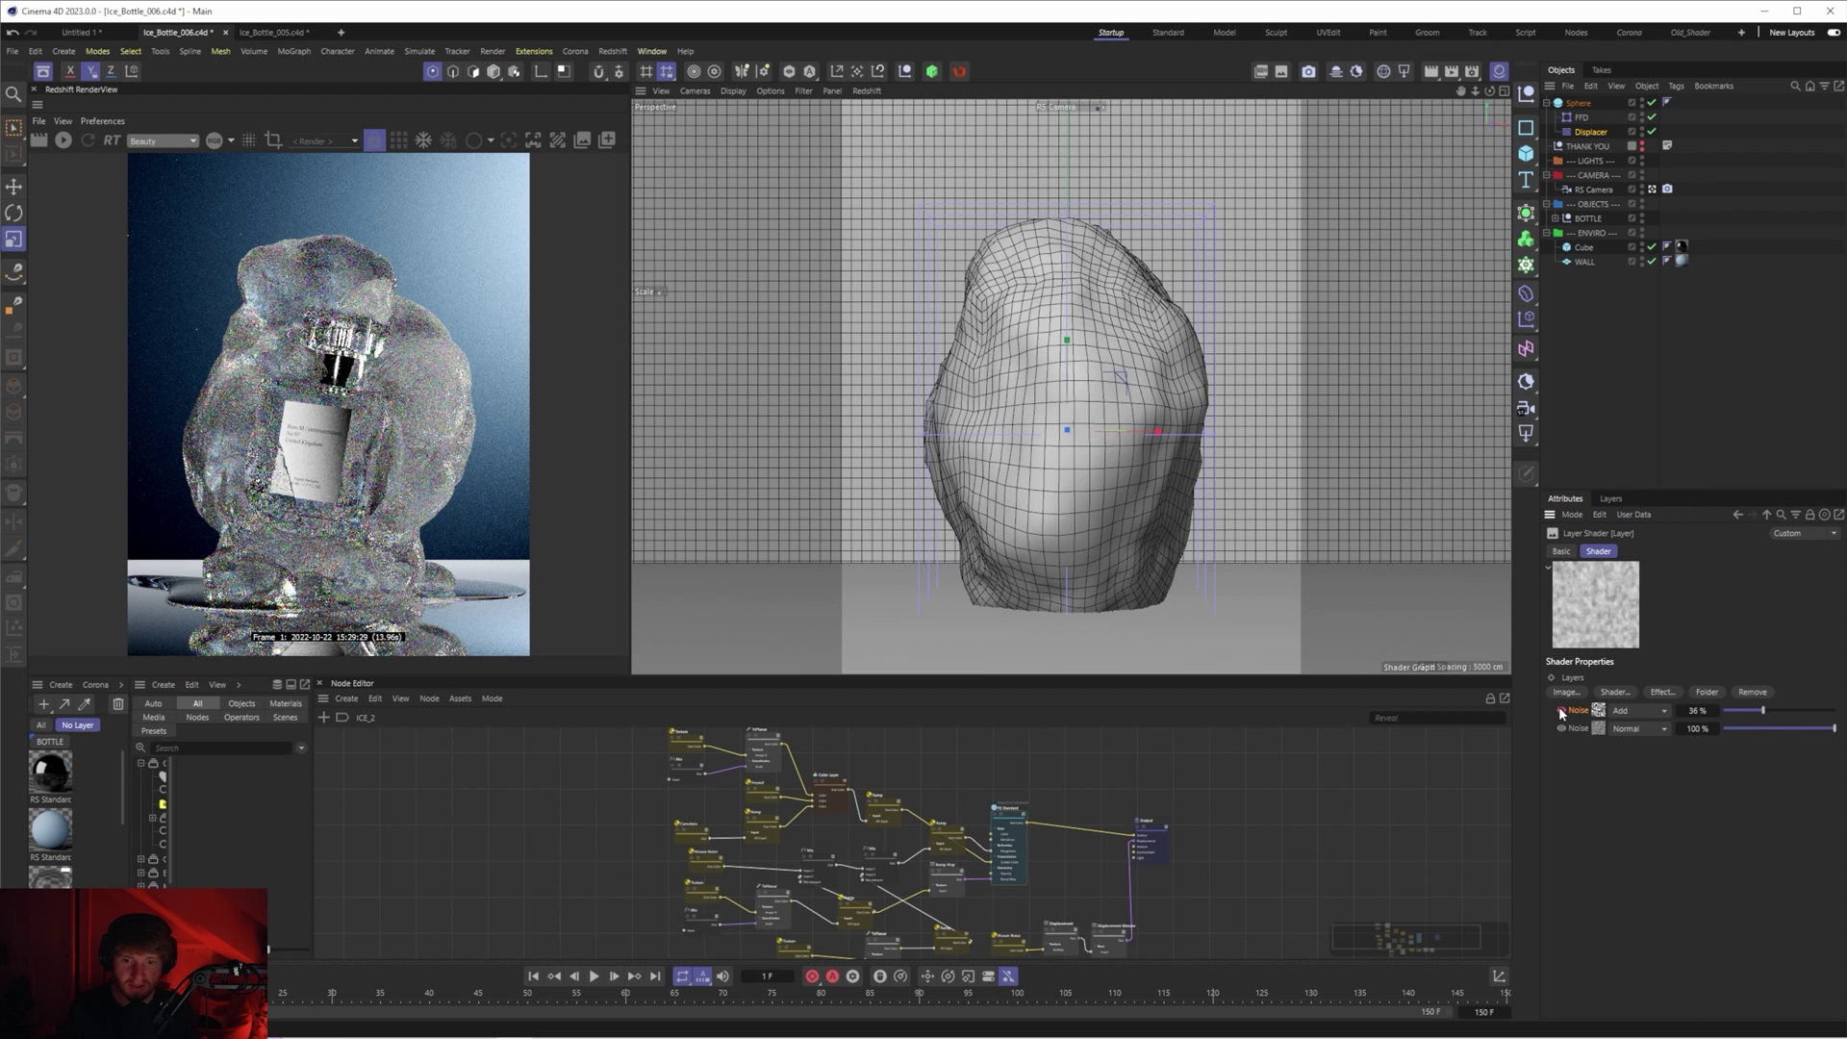
left_click(1560, 709)
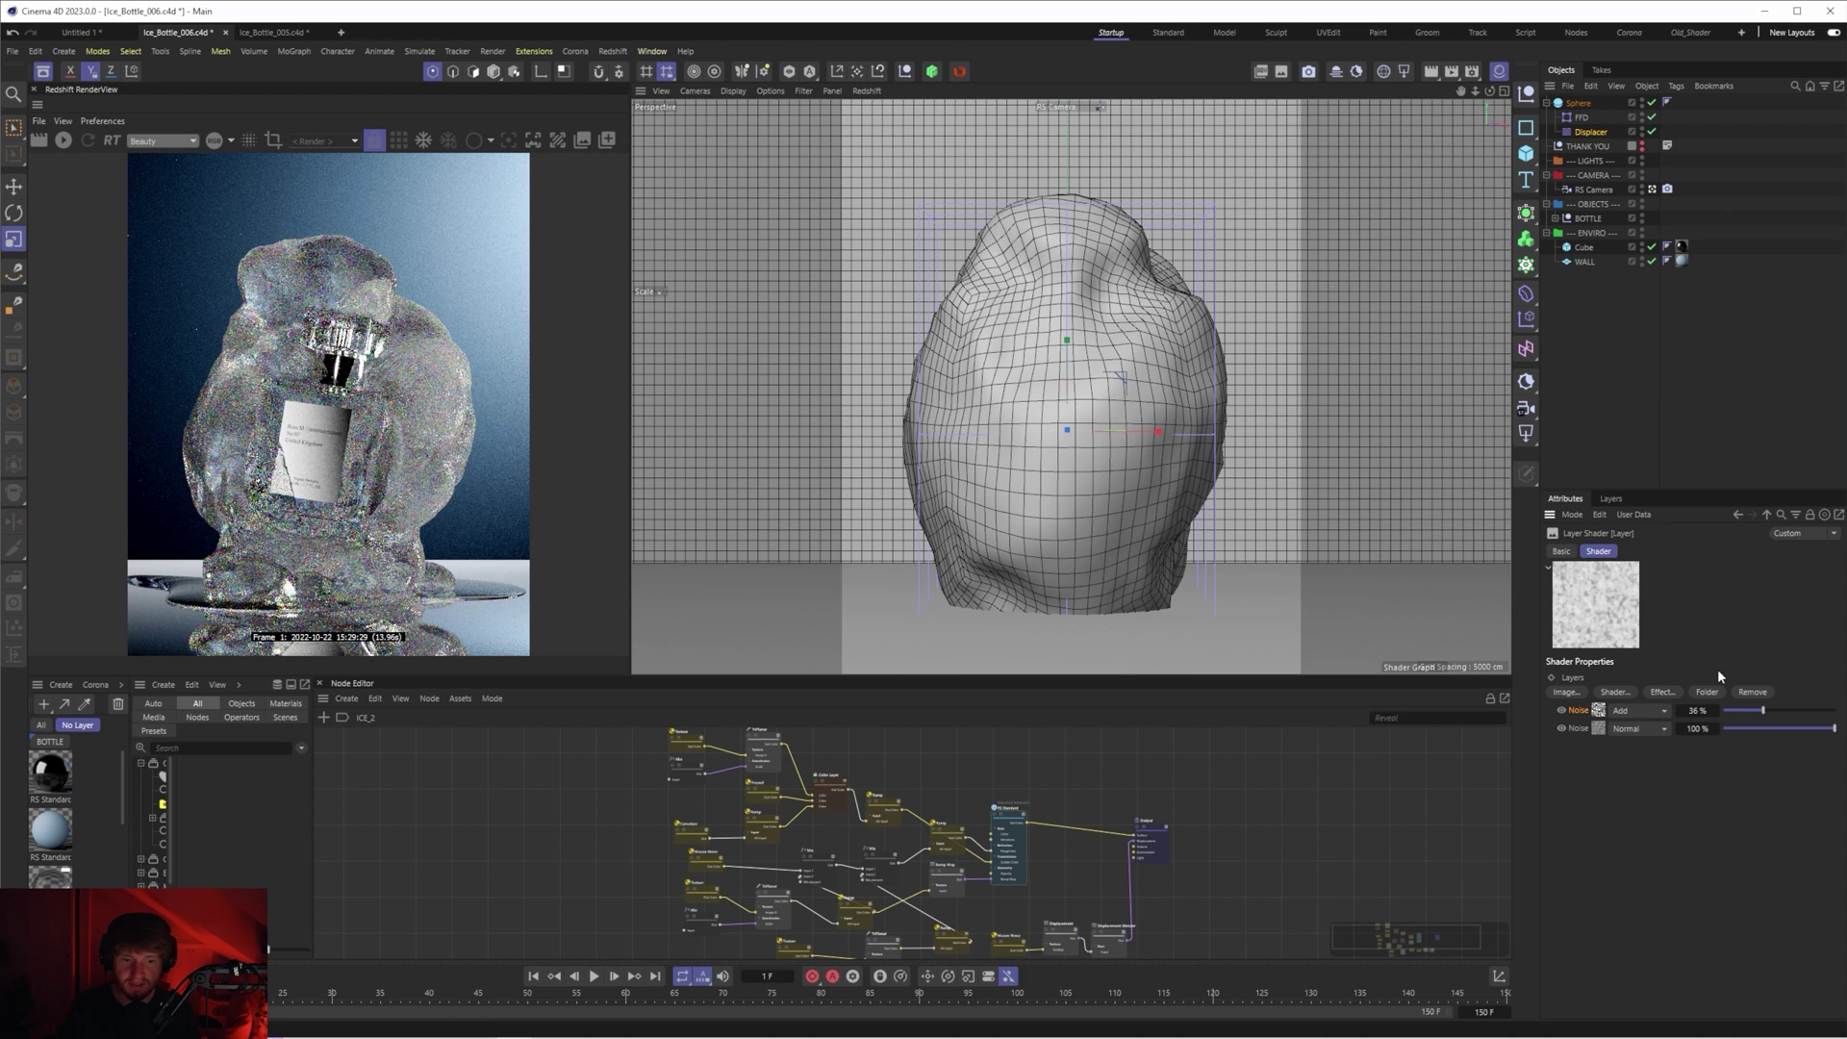
left_click(1560, 710)
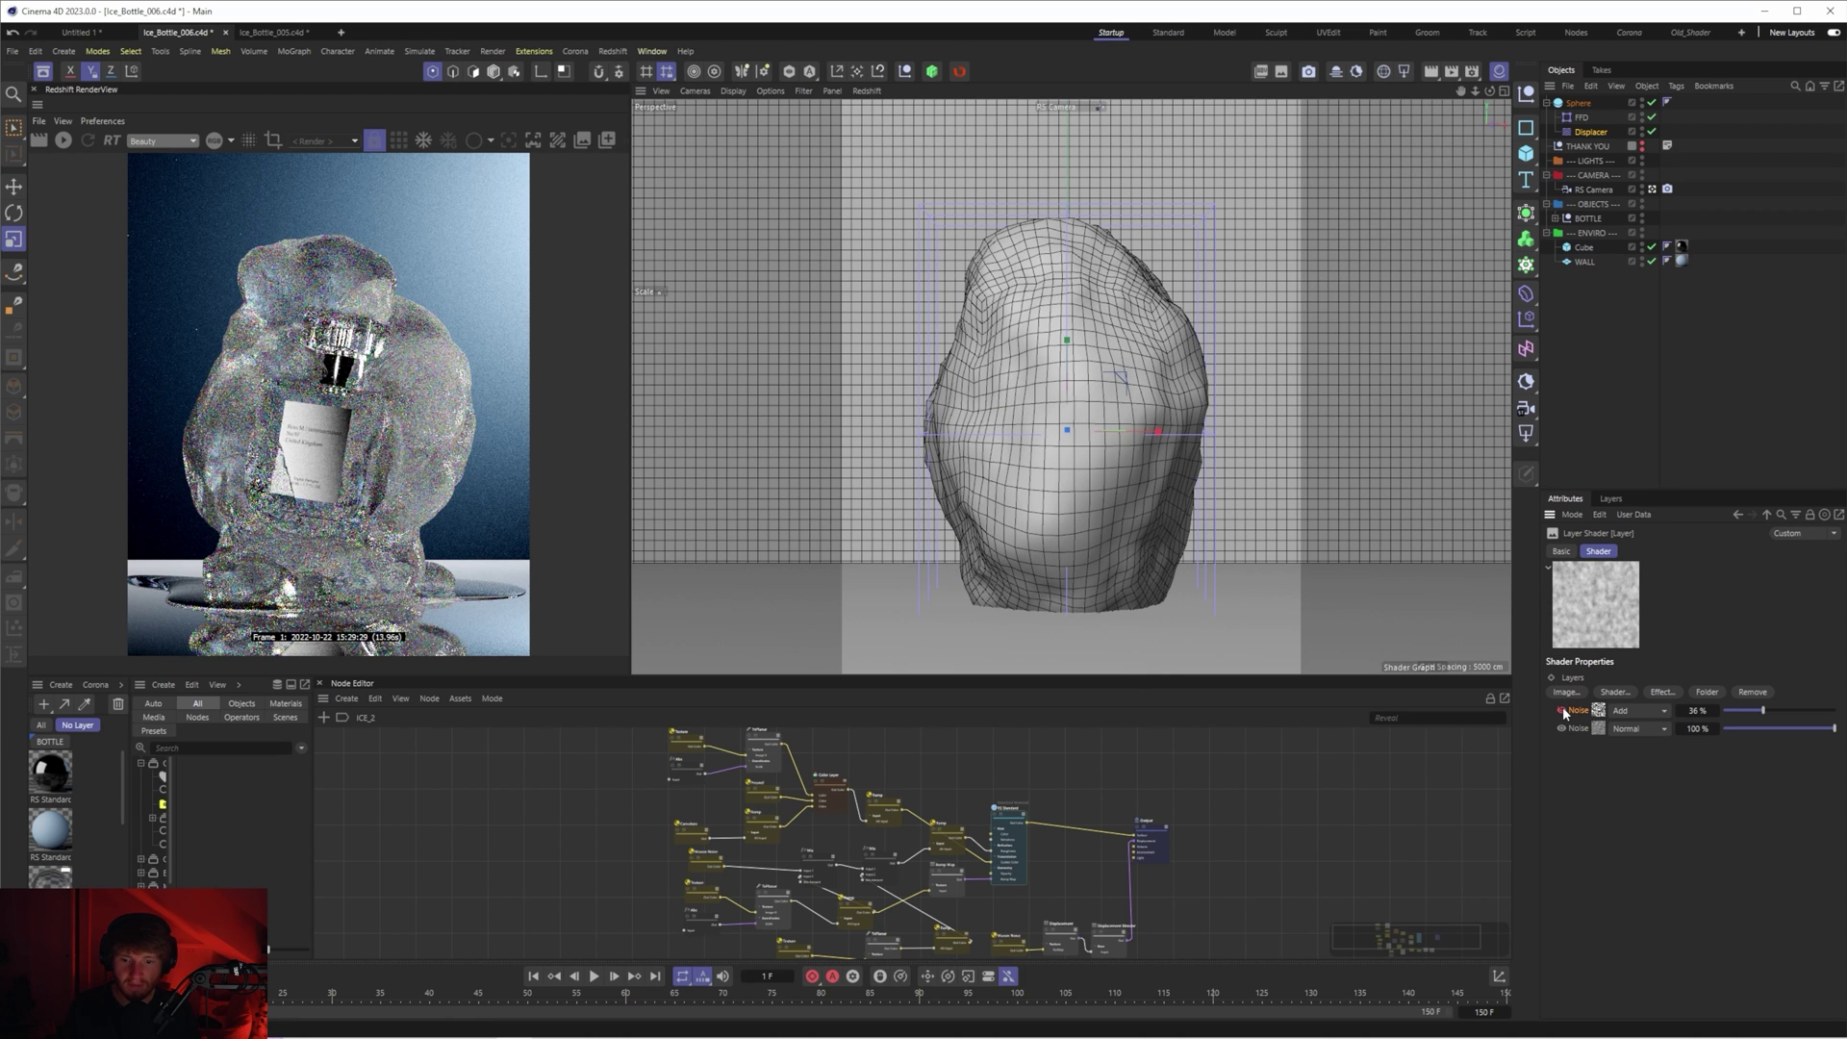
left_click(1560, 710)
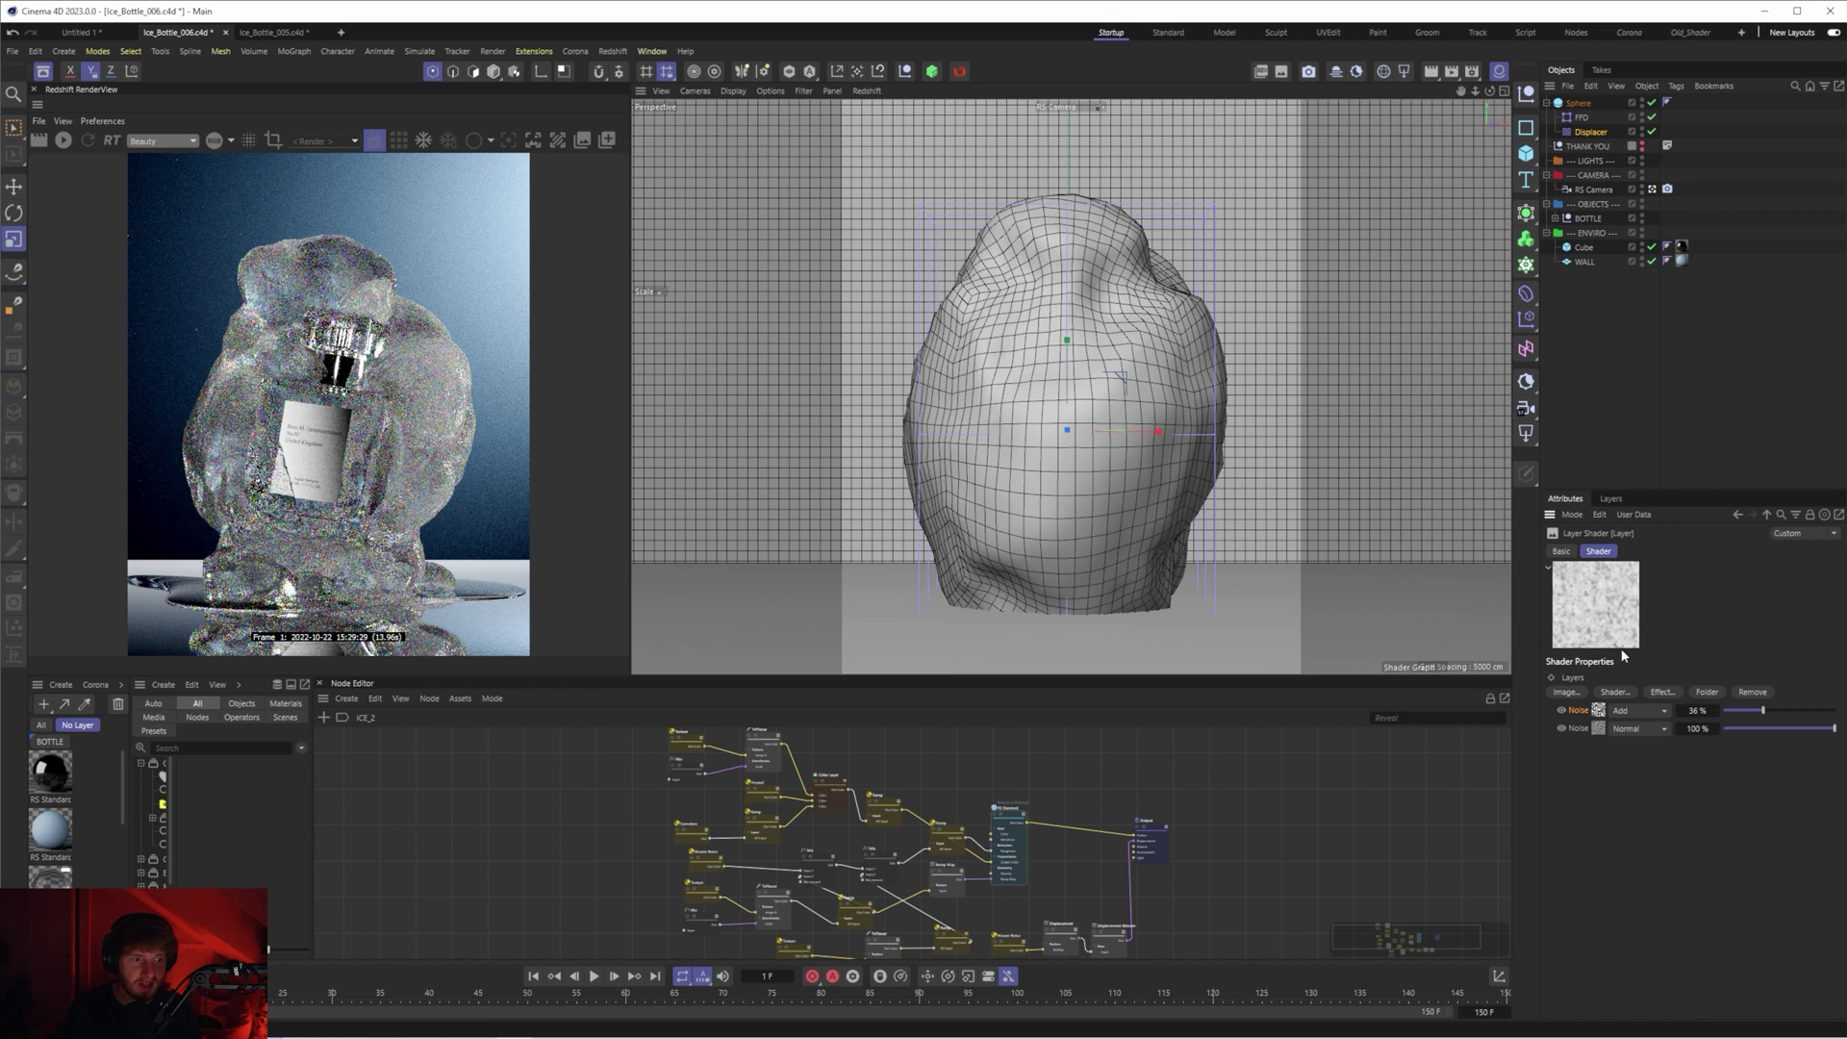
double_click(1697, 711)
type("45")
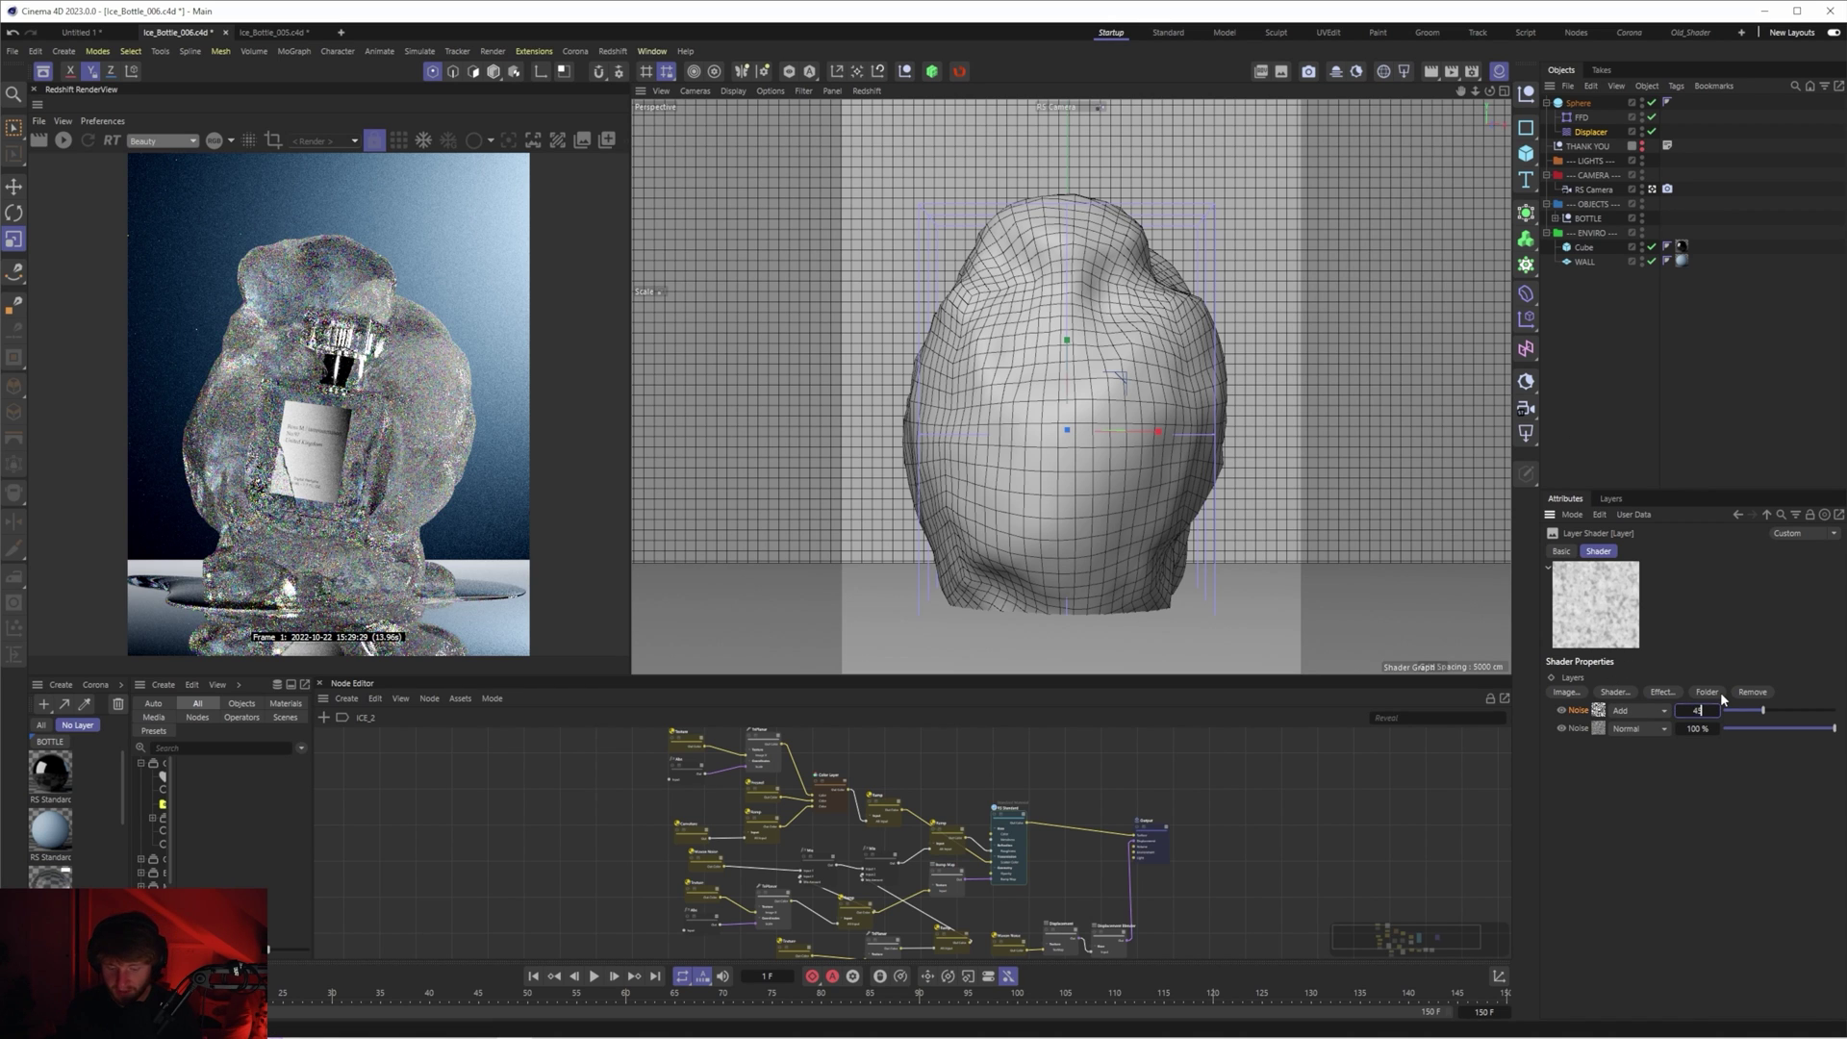
key("Return")
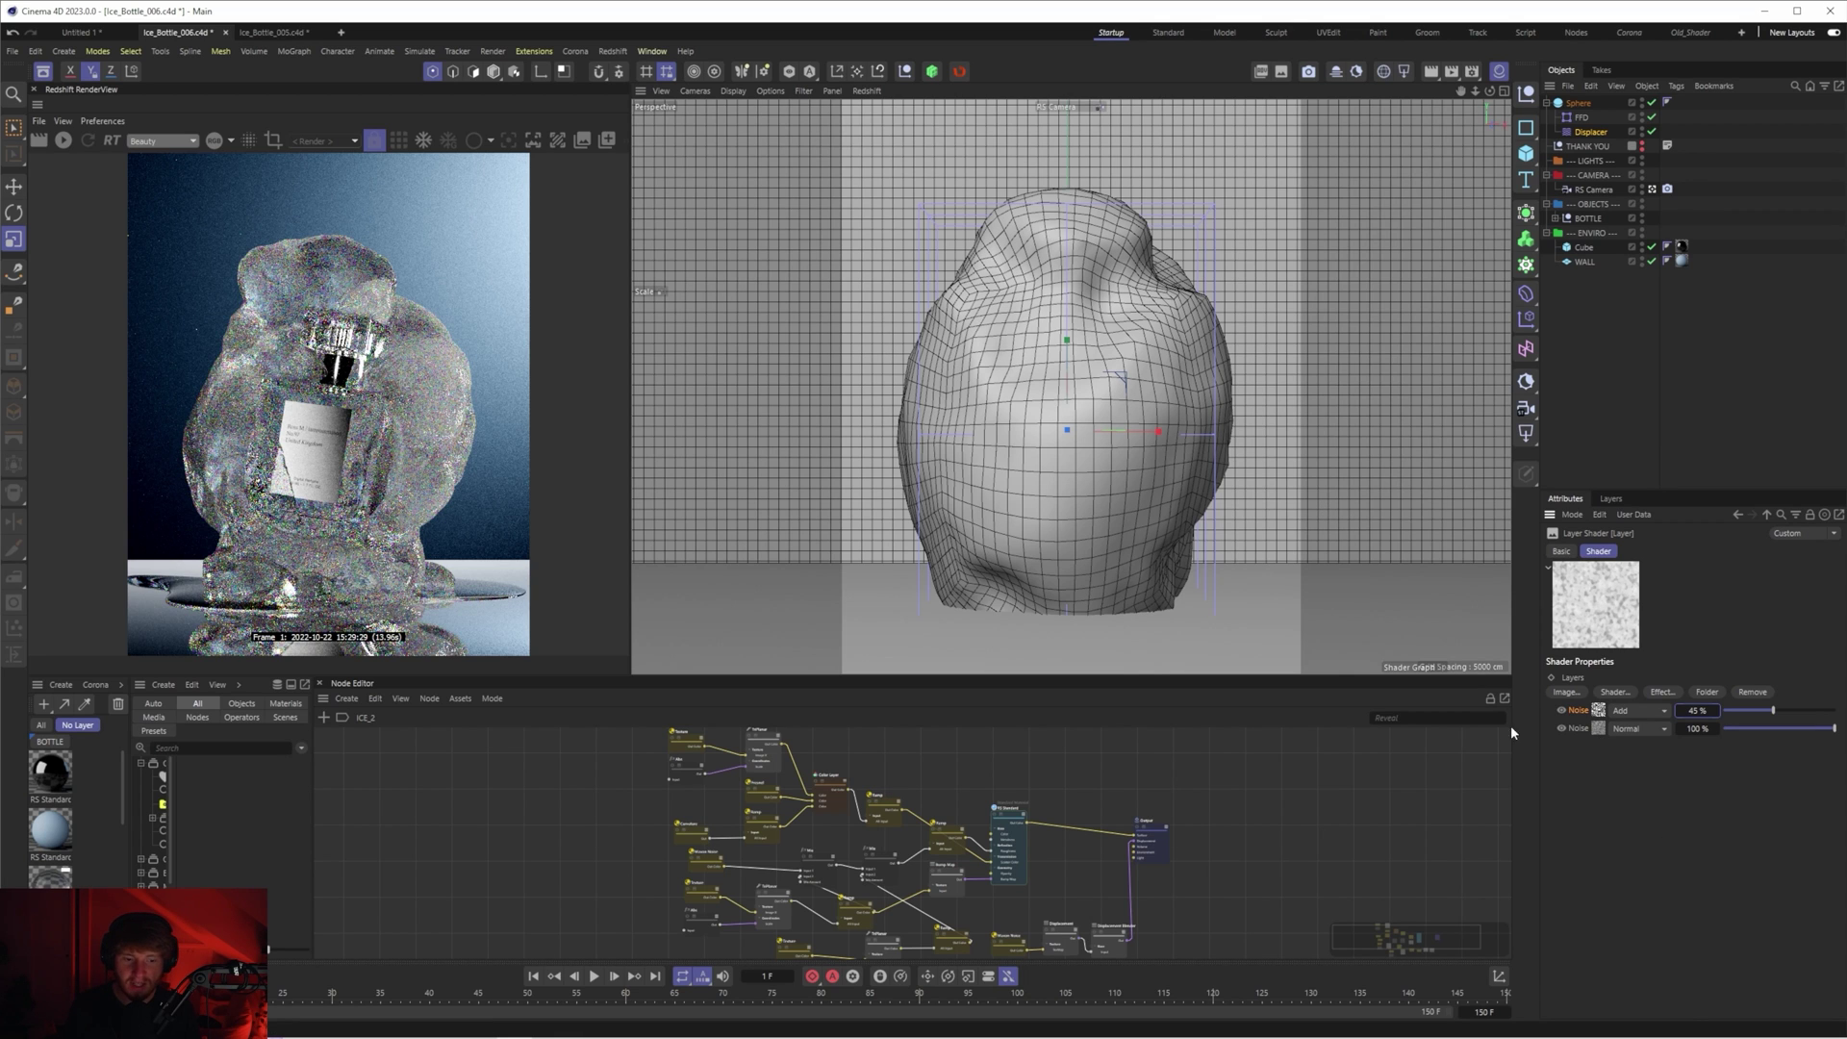
- Clip the second Noise between 30% and 80%, comparing with the first layer toggled
left_click(1598, 728)
scroll(1738, 901, "down", 1)
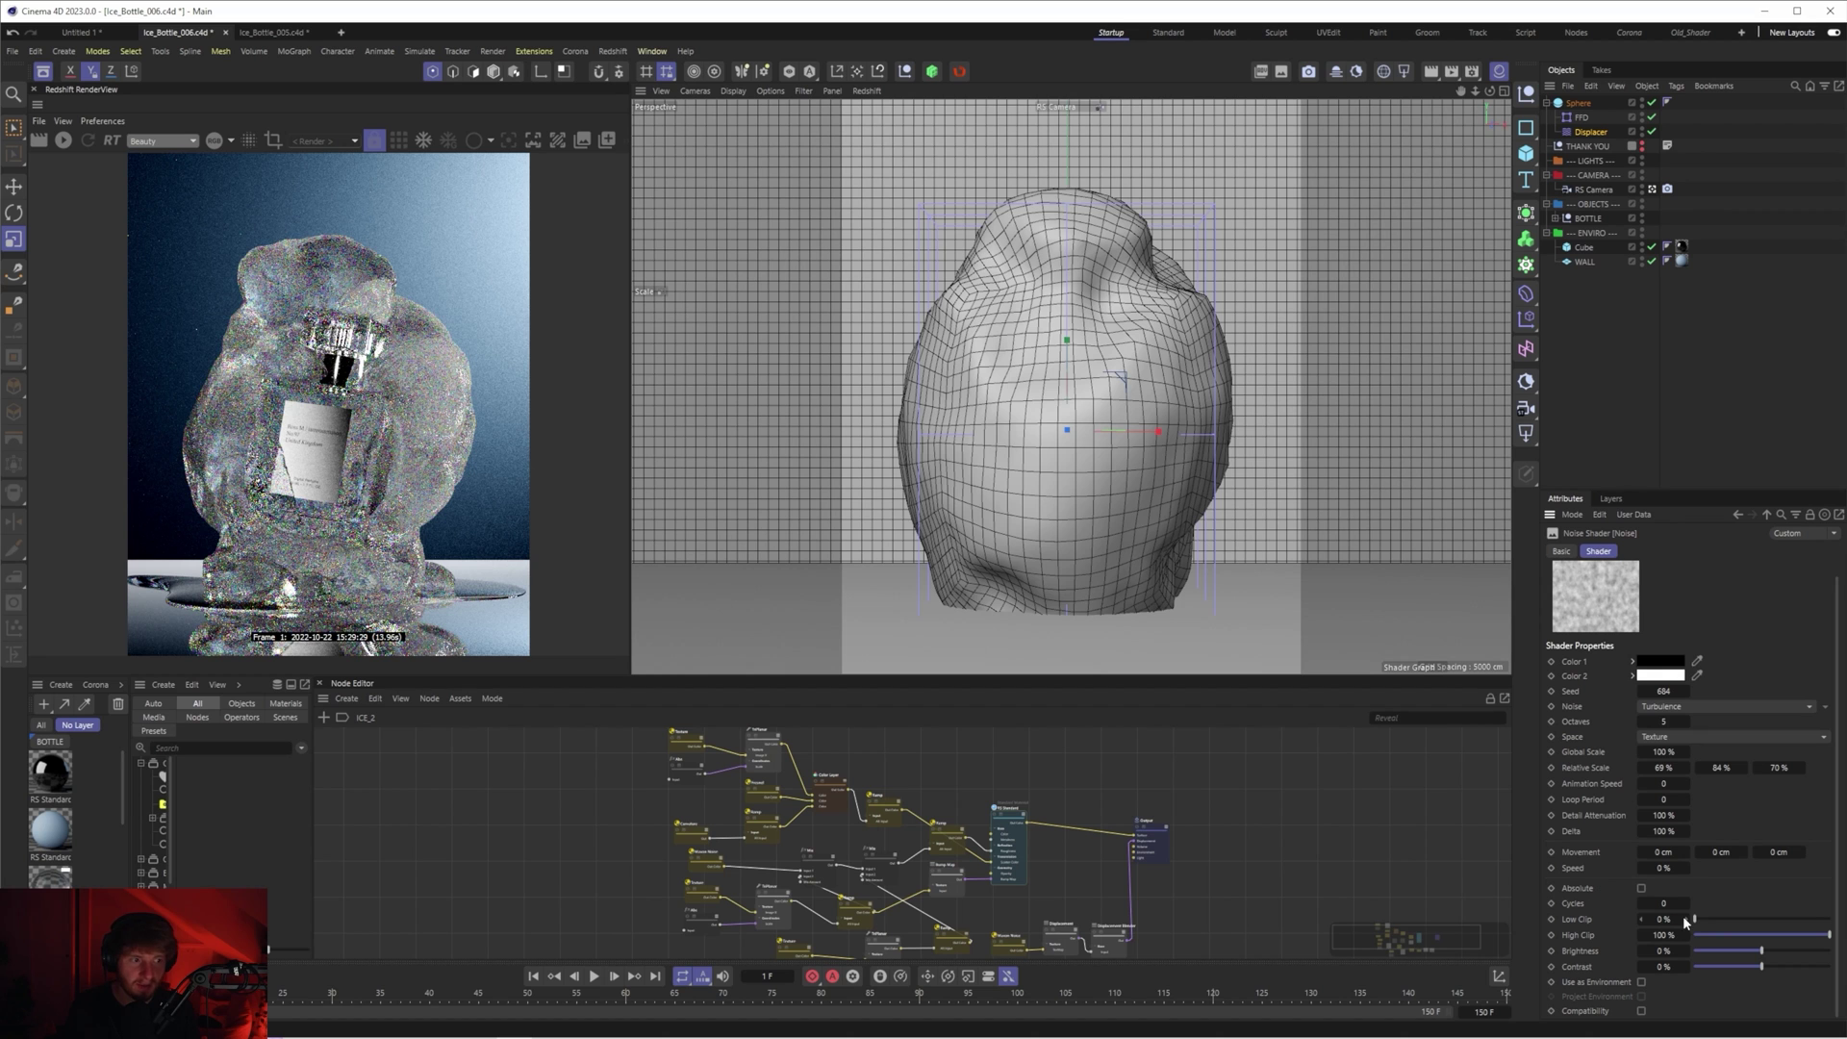
mouse_move(1706, 921)
left_mouse_down()
mouse_move(1826, 935)
mouse_move(1776, 939)
left_mouse_up()
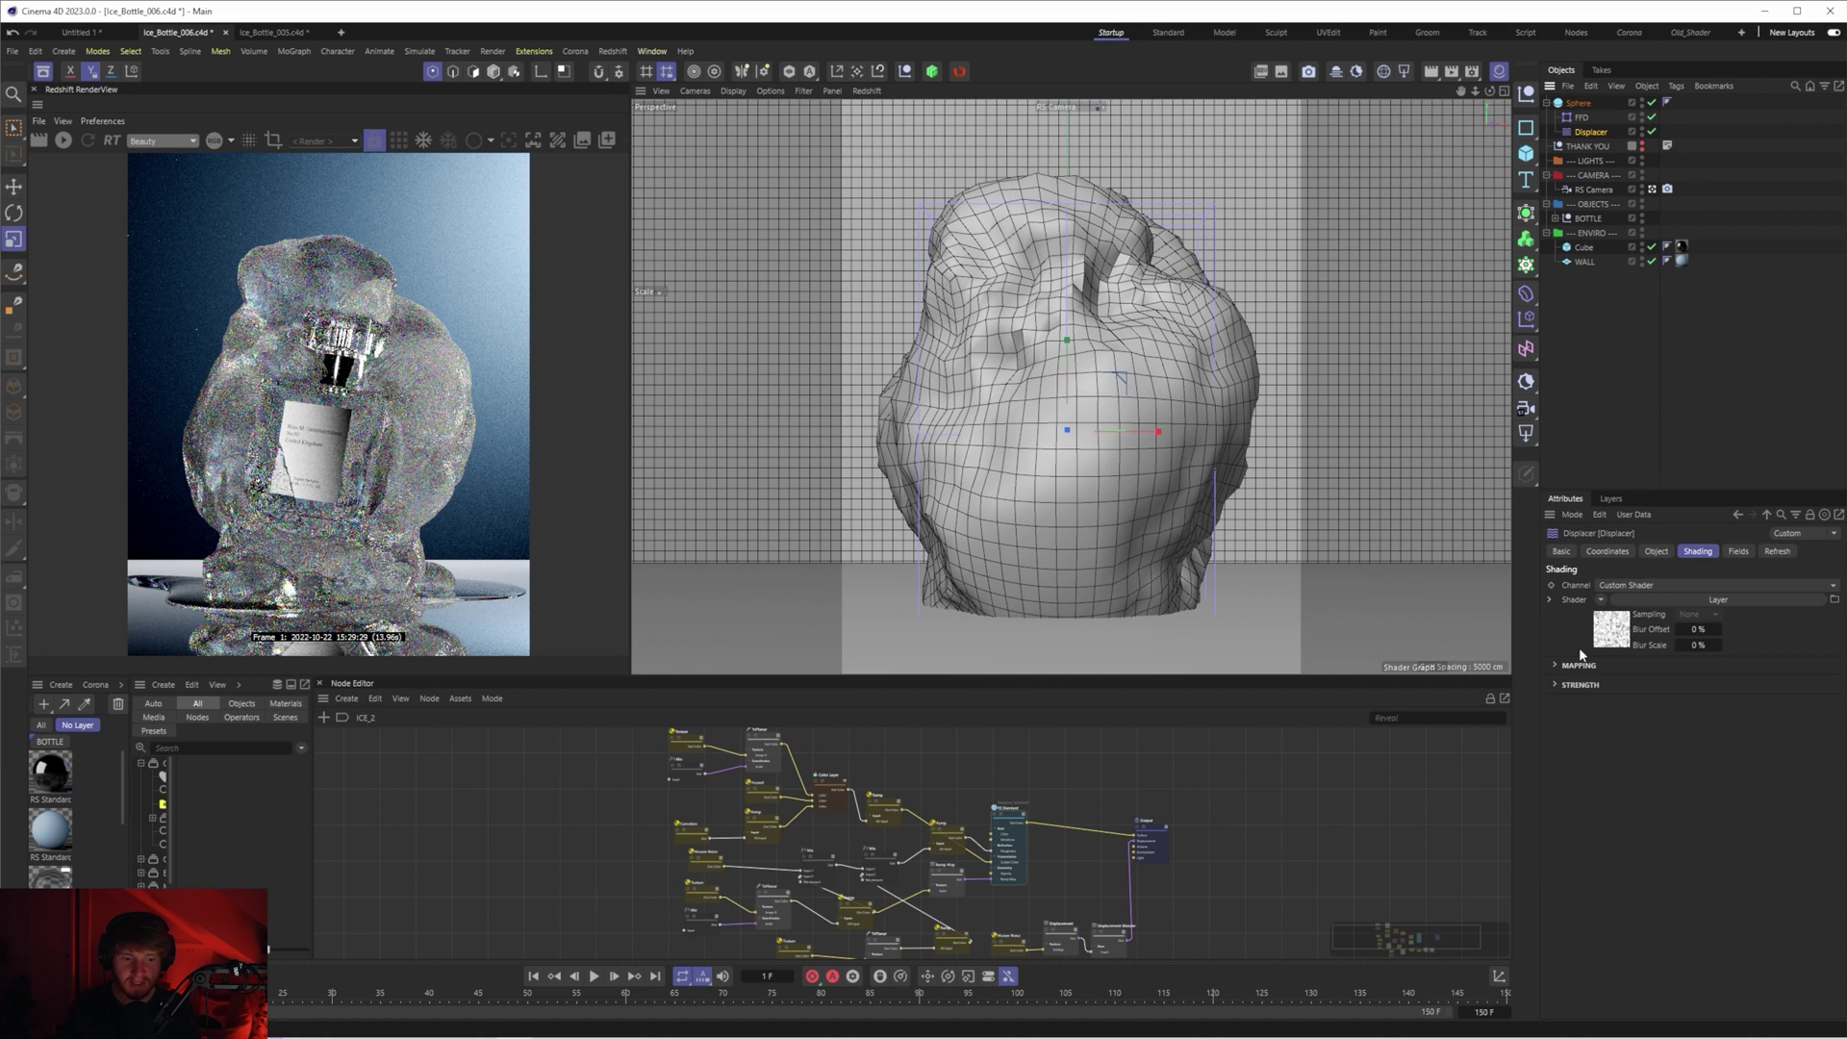
left_click(1608, 631)
left_click(1561, 710)
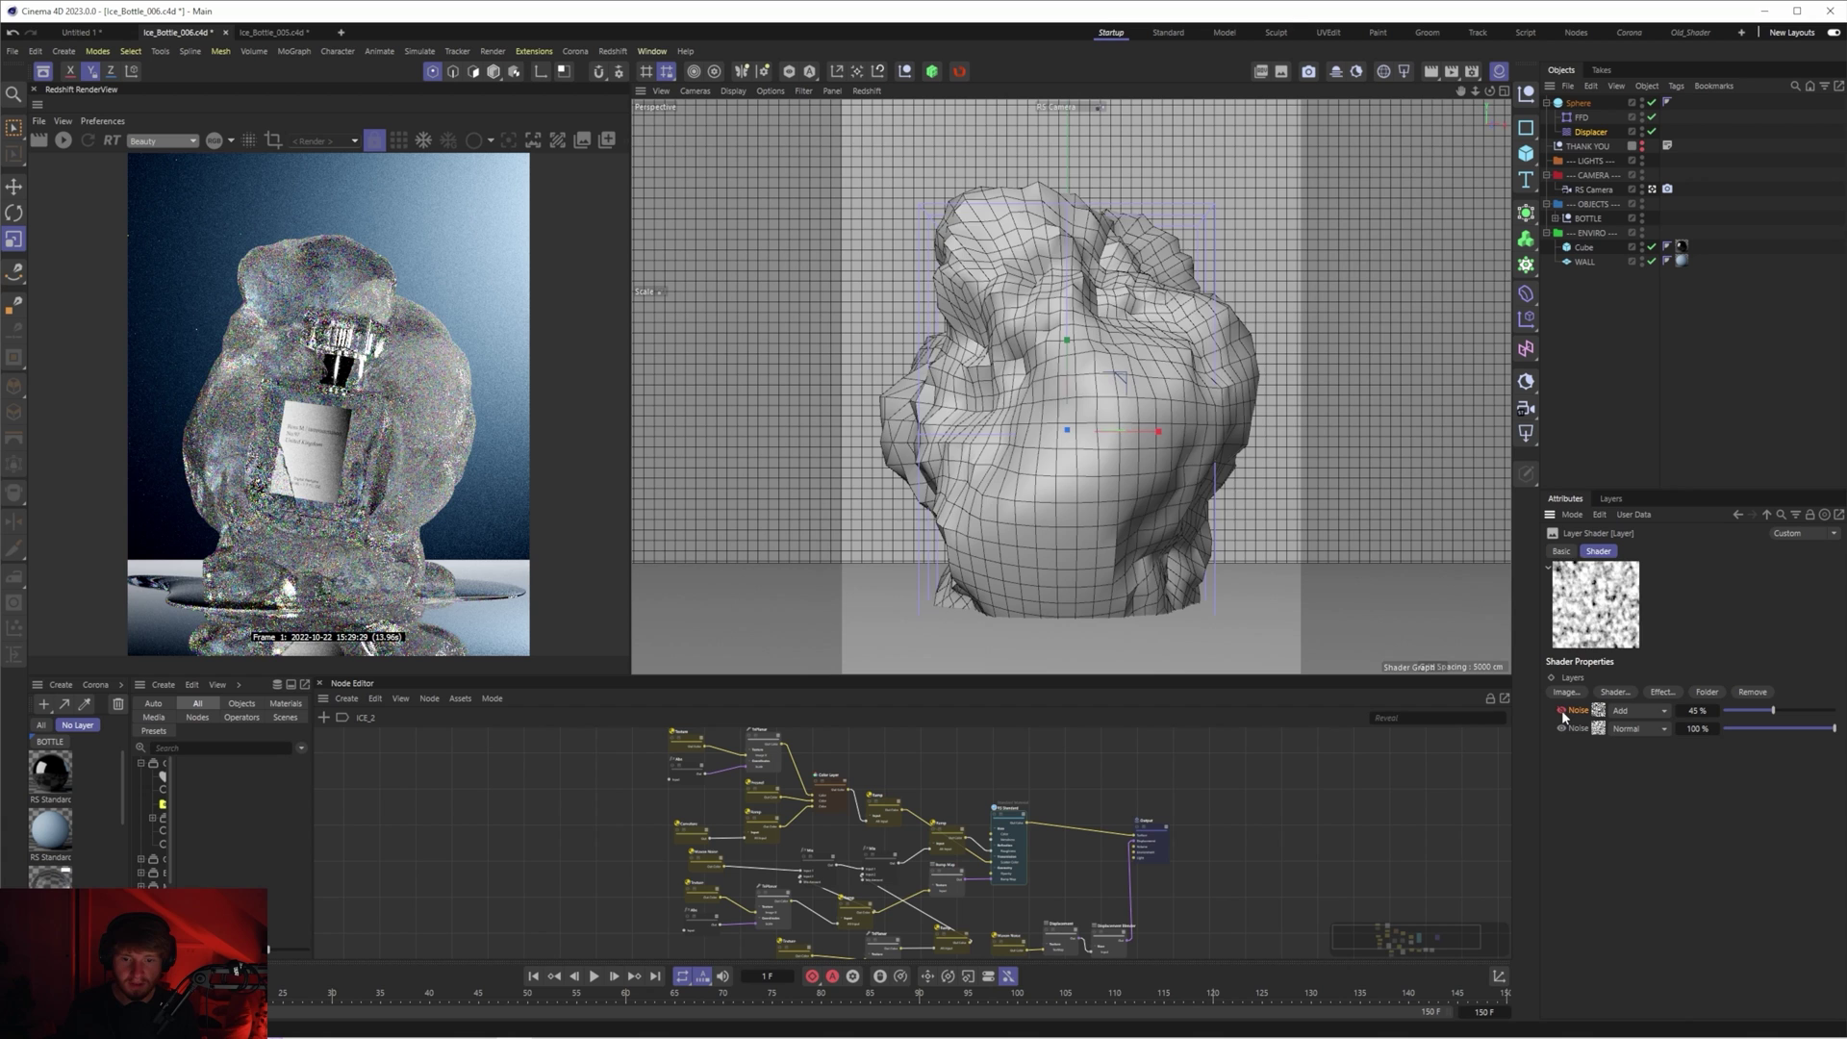
left_click(1562, 710)
left_click(1561, 710)
left_click(1561, 710)
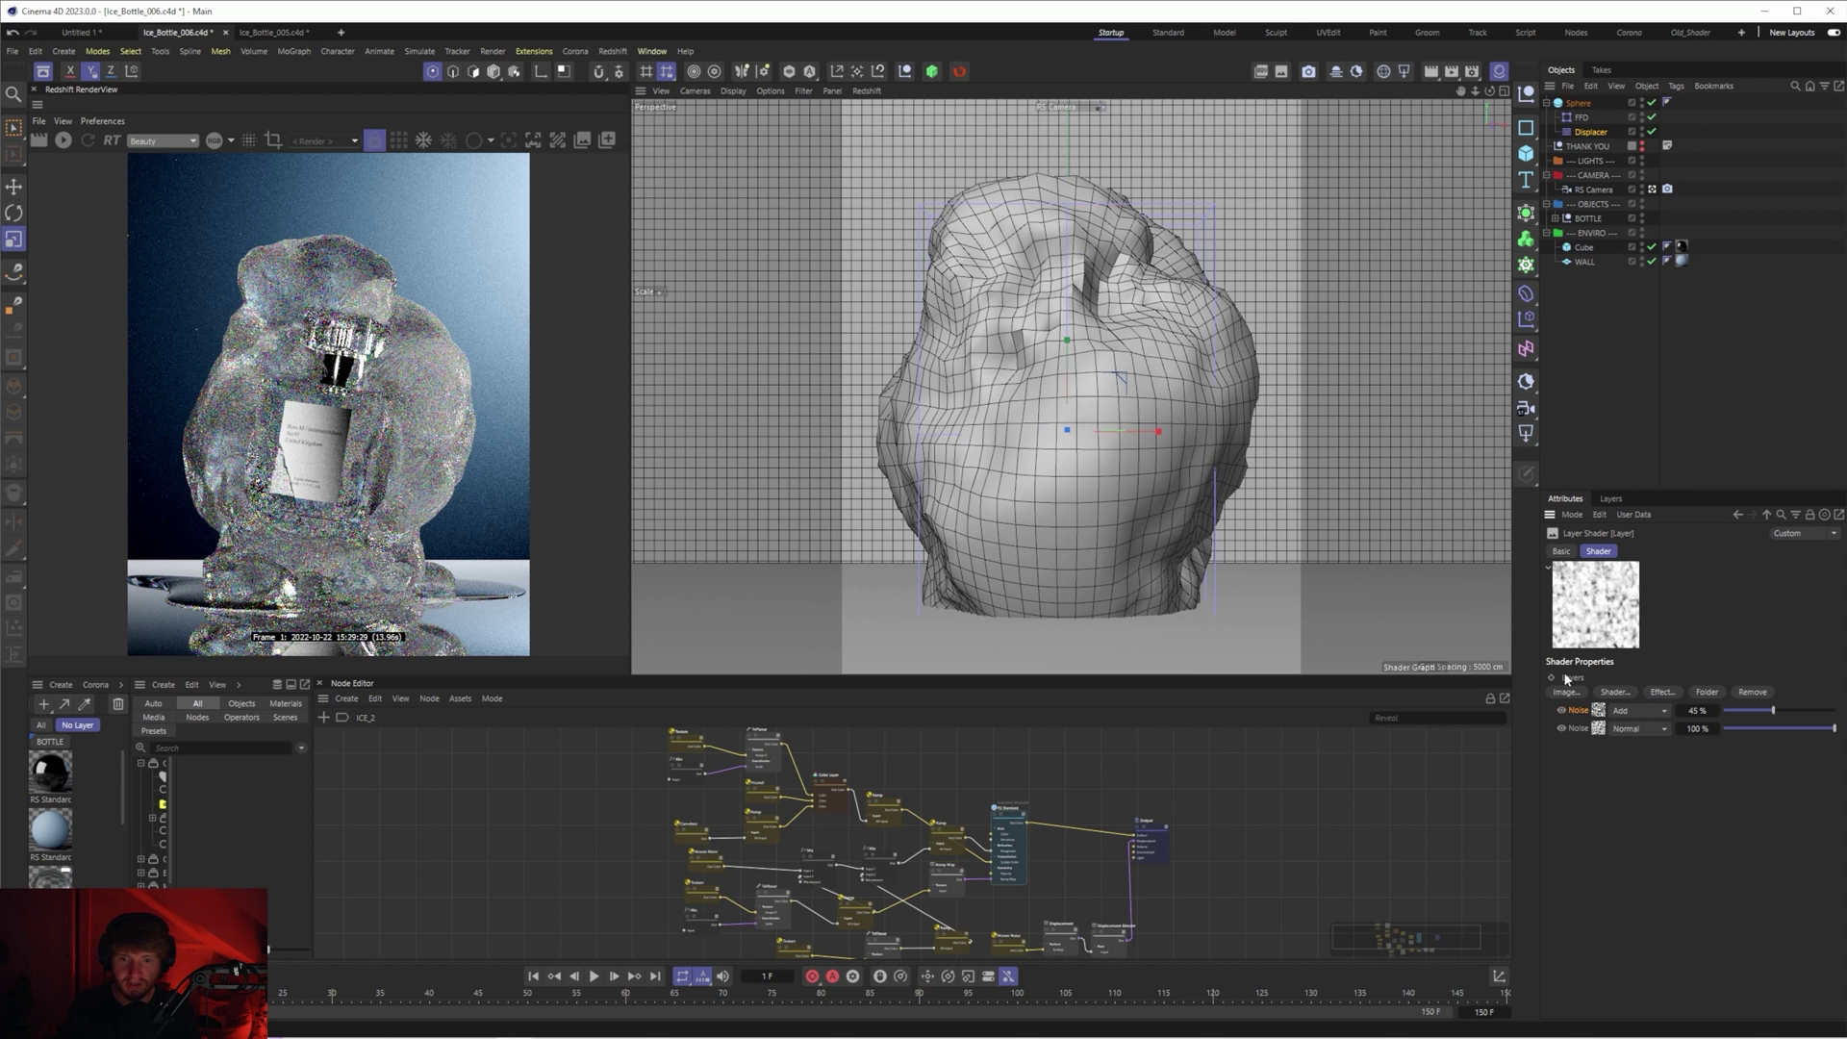
left_click(1615, 692)
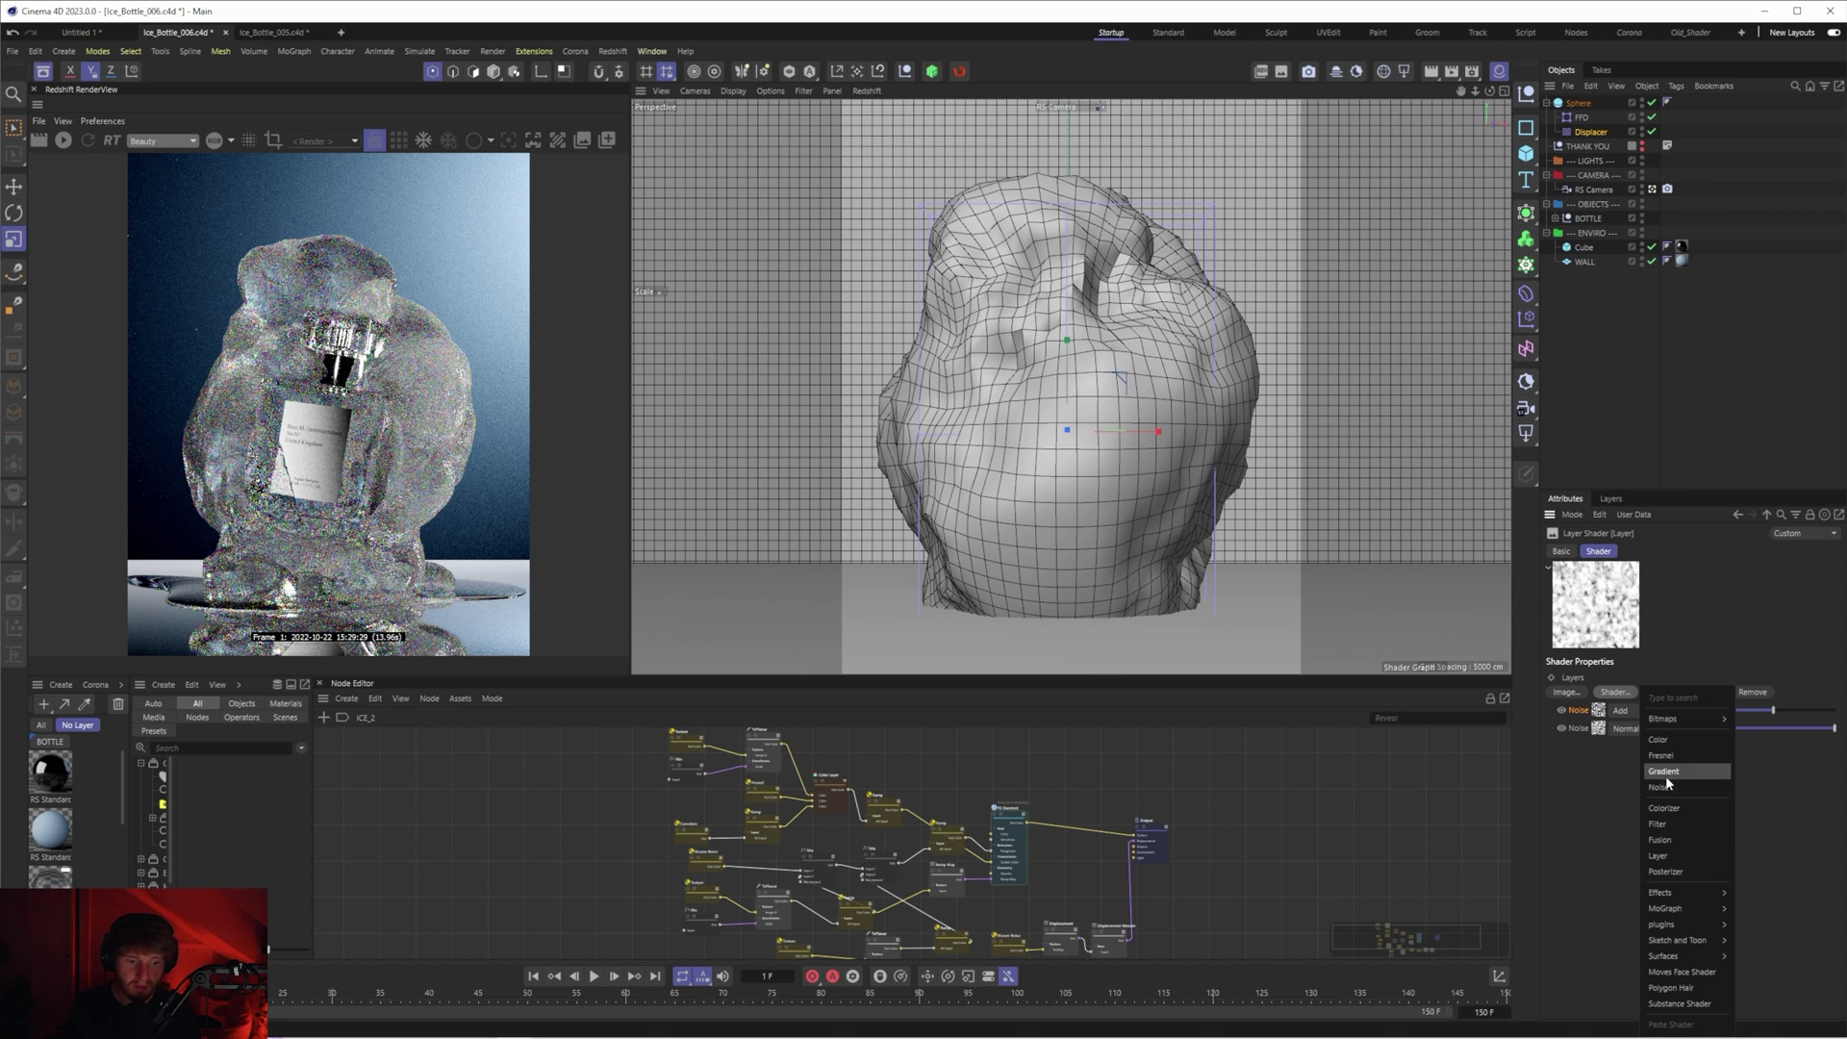
- Add a third Noise layer; make the first noise FBM with smaller Global Scale and 17% Low Clip
left_click(1662, 775)
left_click(1601, 710)
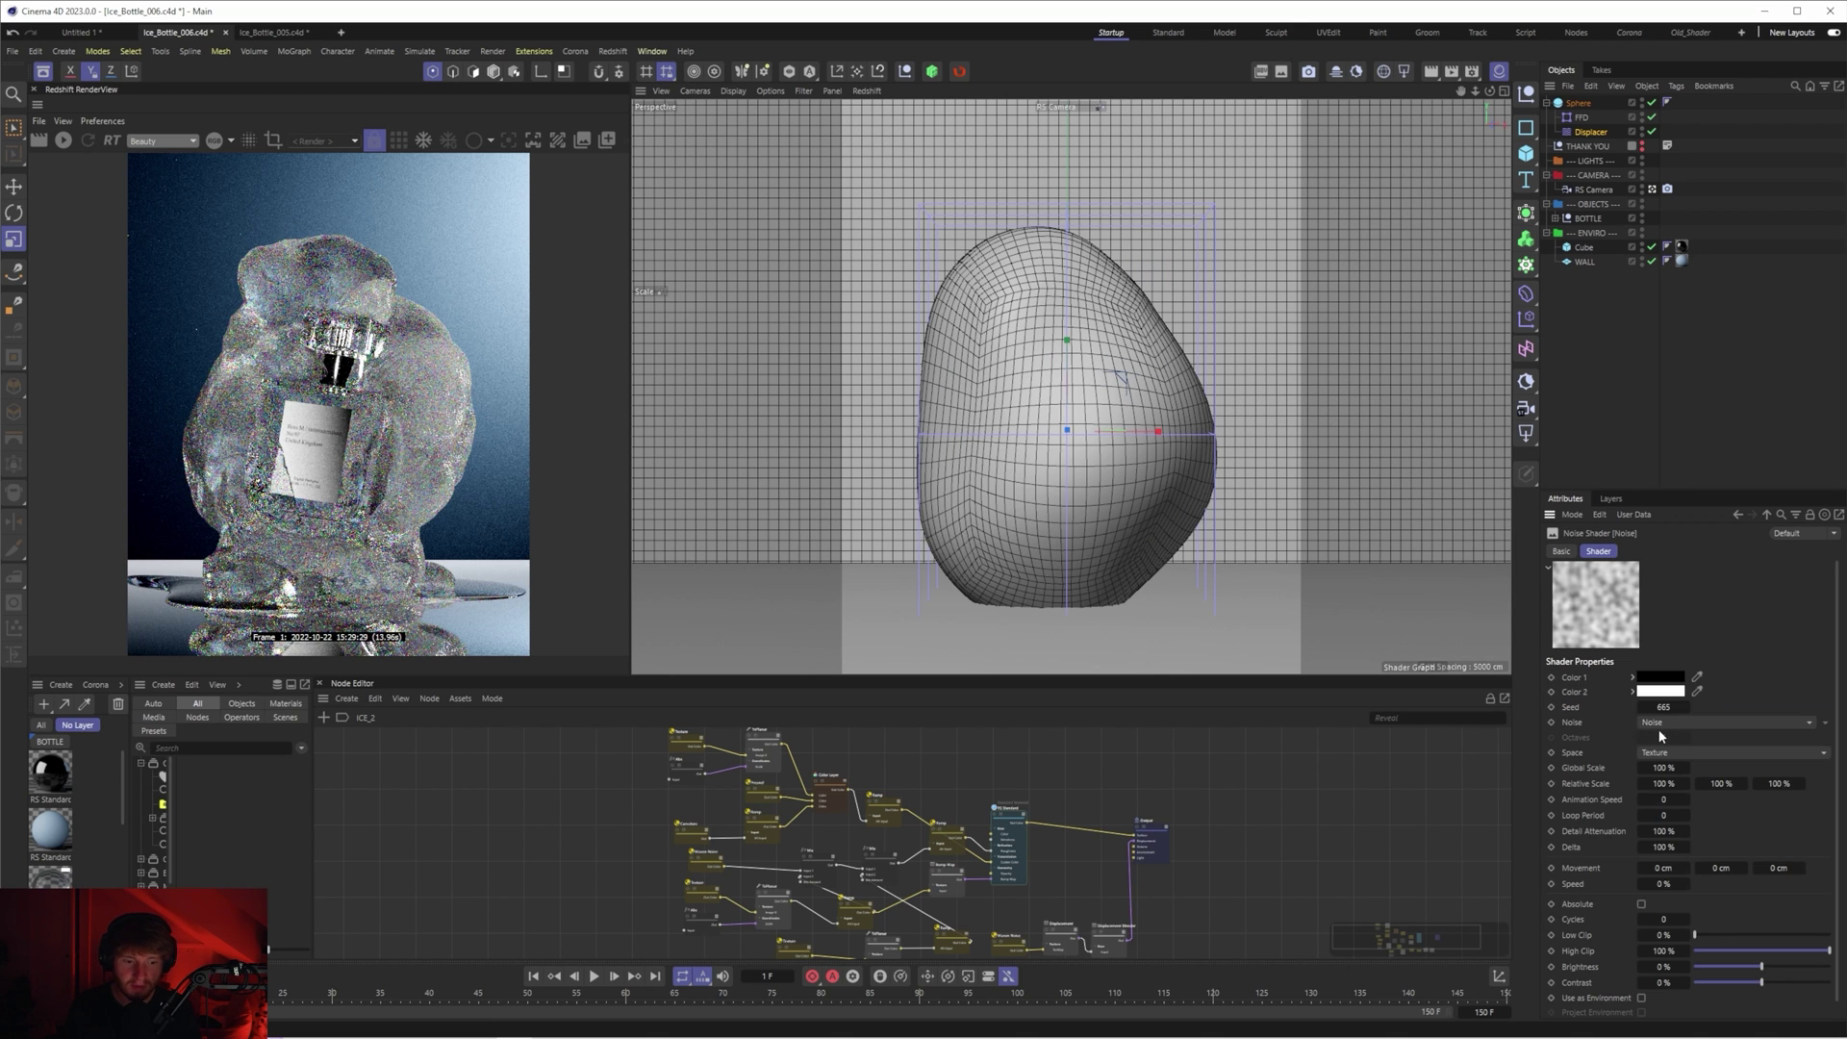
left_click(1641, 721)
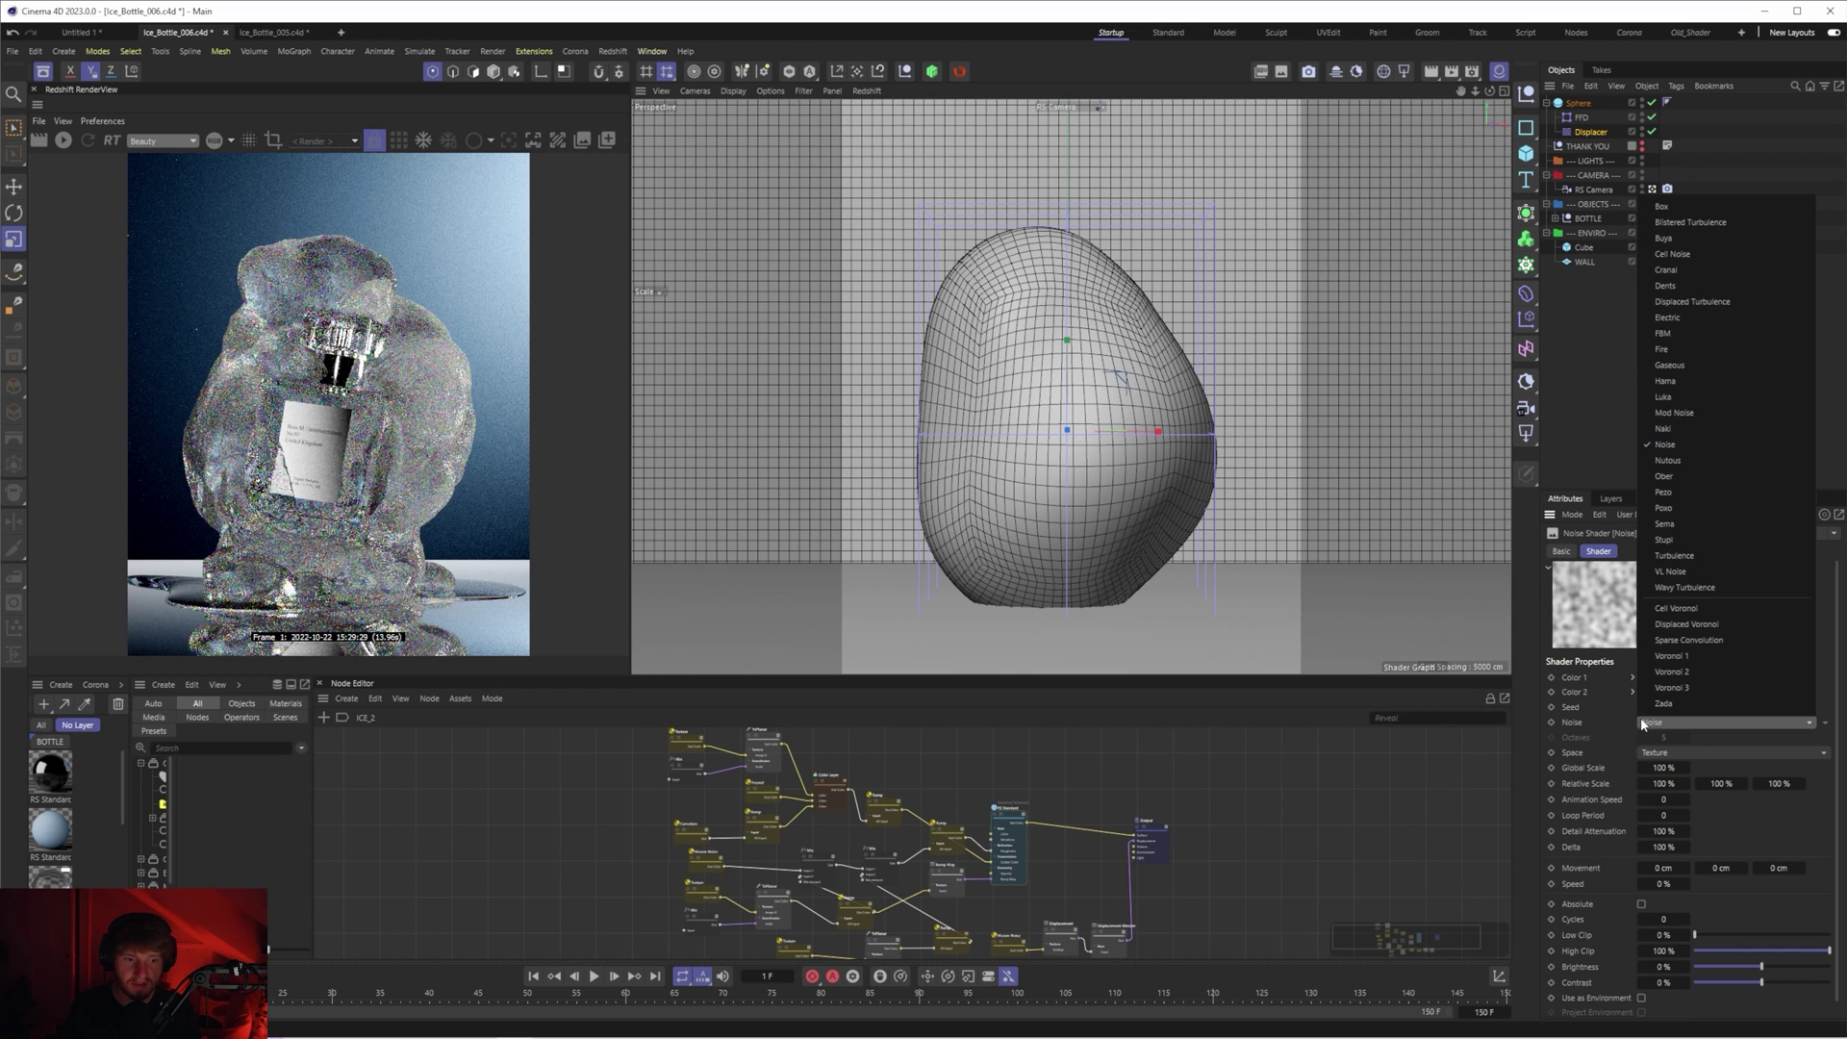
left_click(1706, 339)
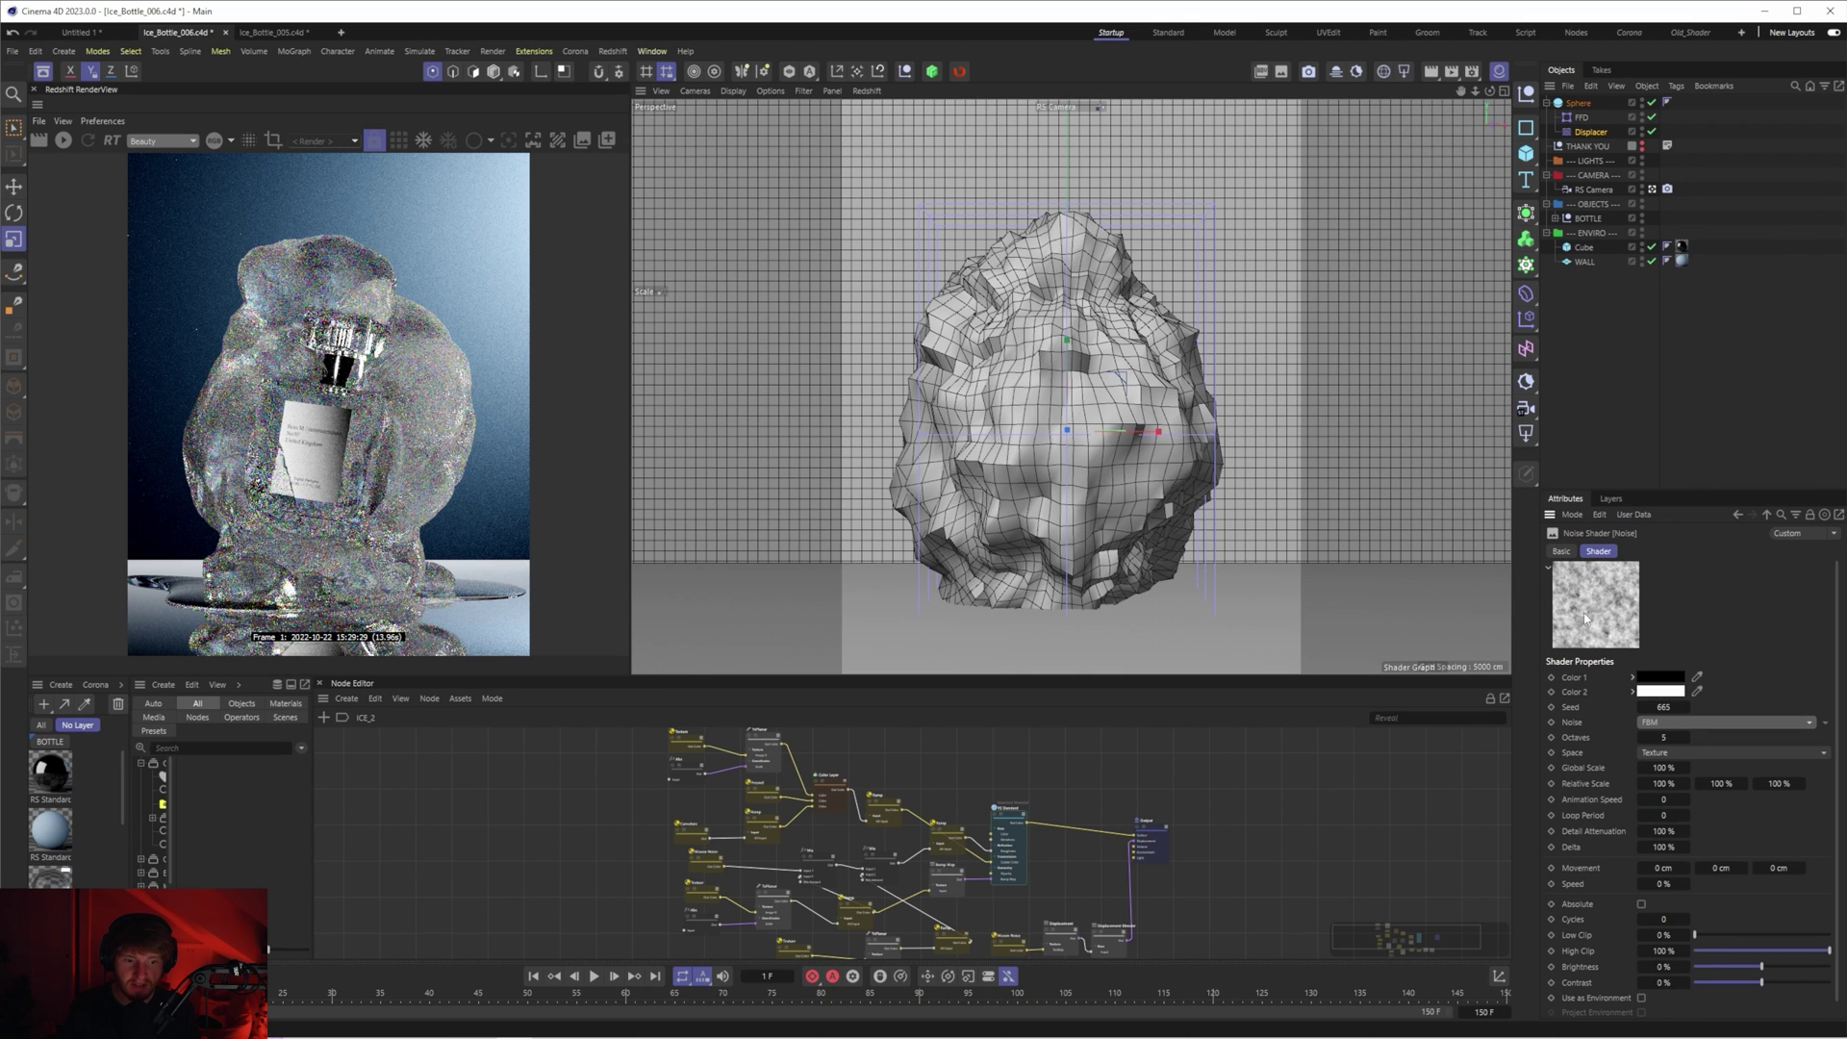
left_click(1671, 755)
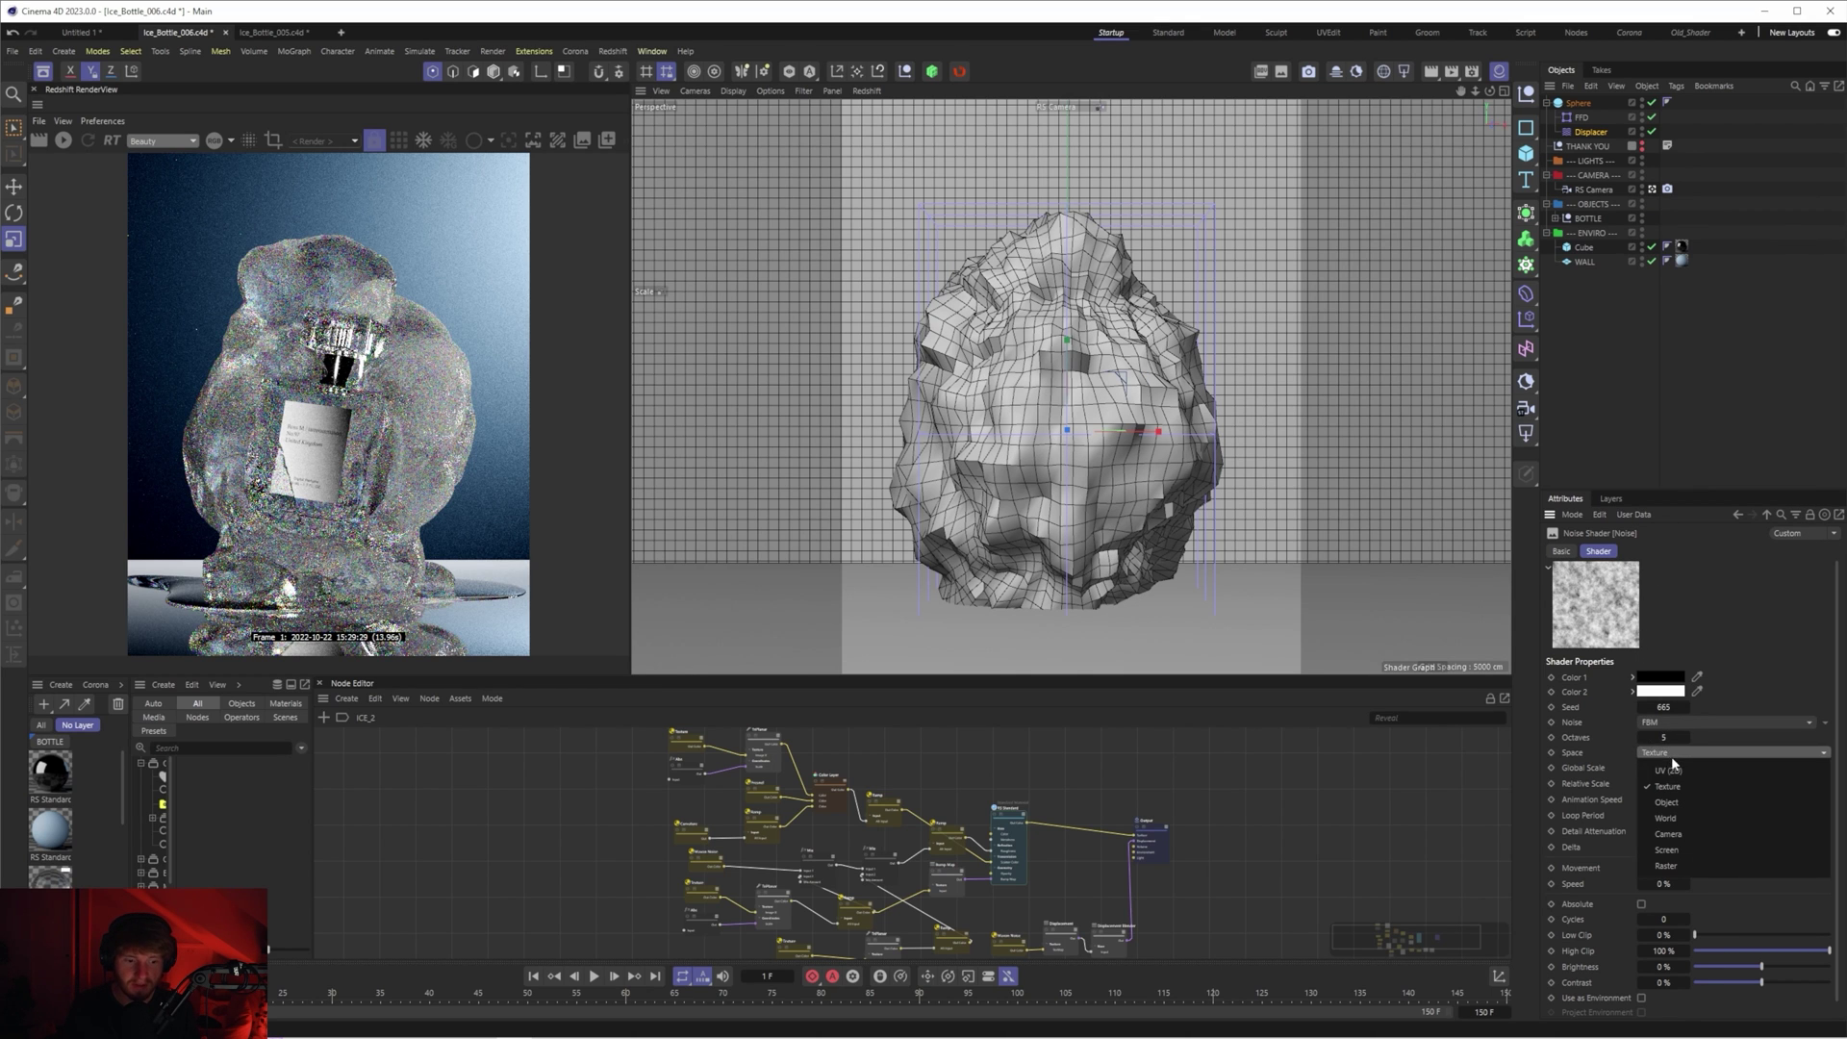
left_click(1670, 756)
left_click_drag(1665, 768, 1663, 767)
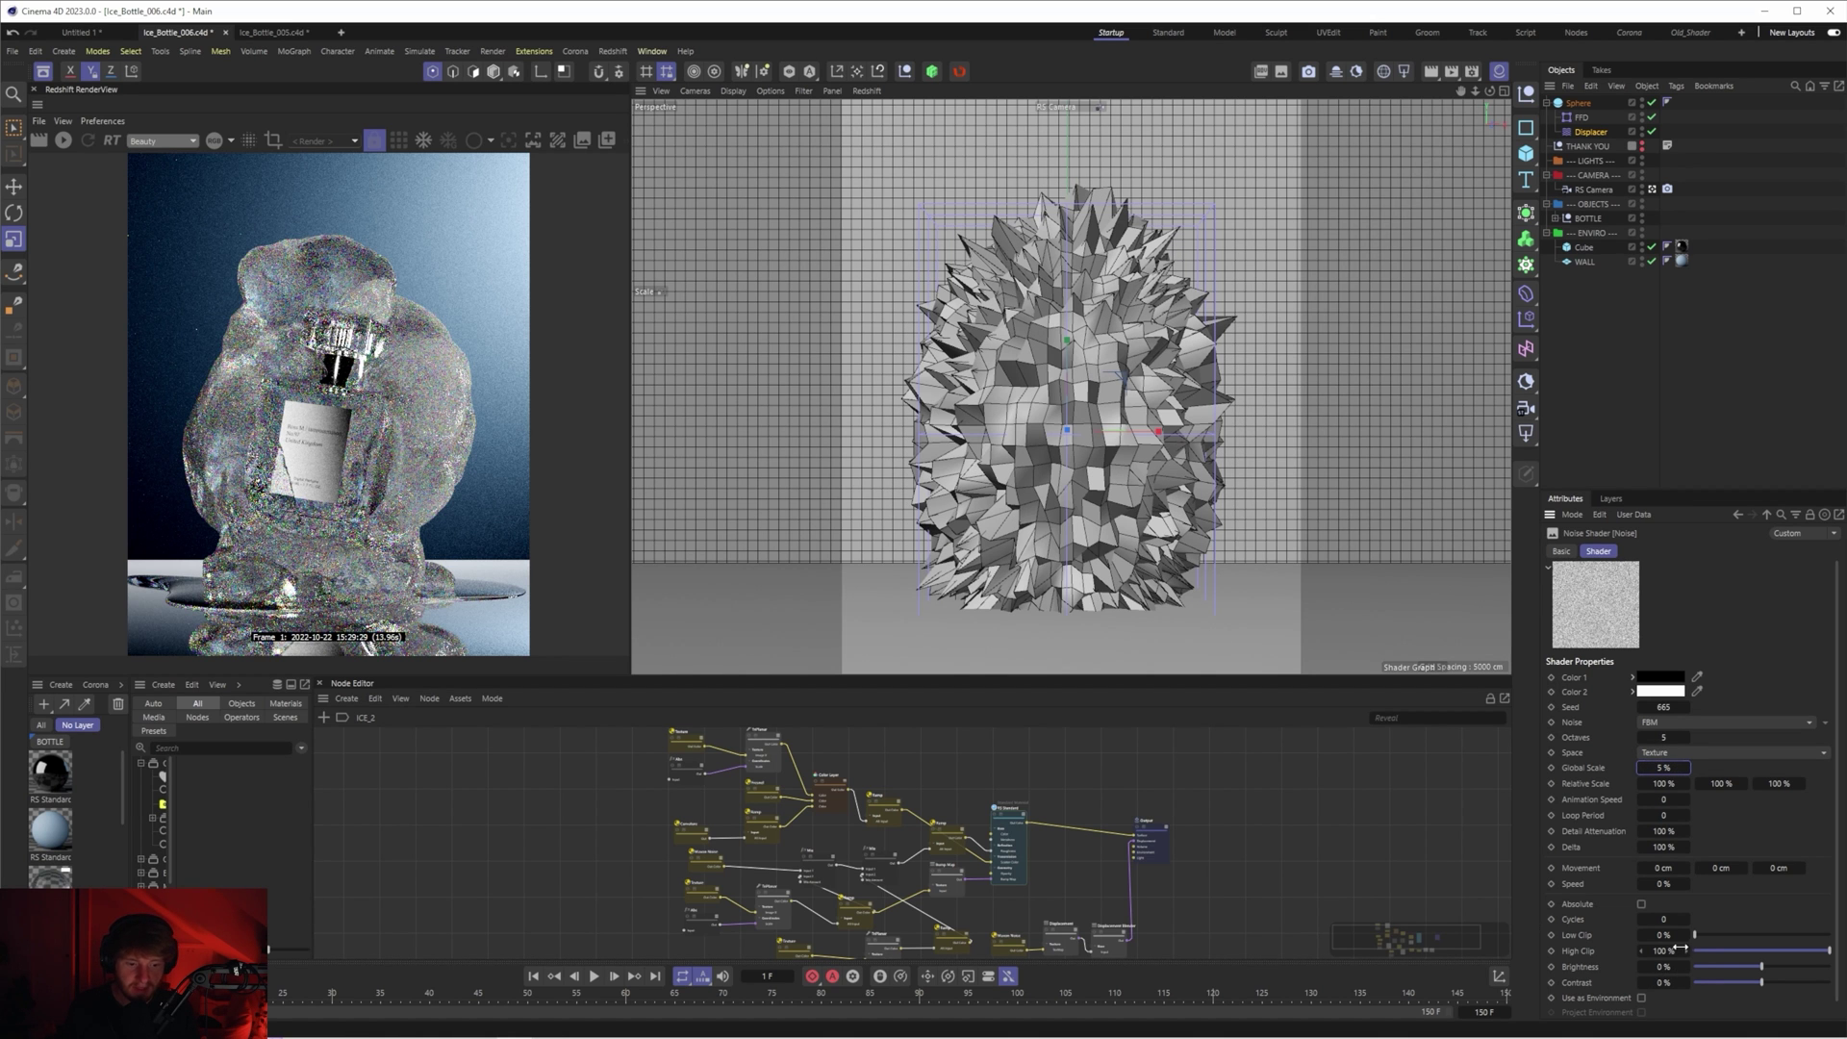
left_click_drag(1696, 935, 1715, 935)
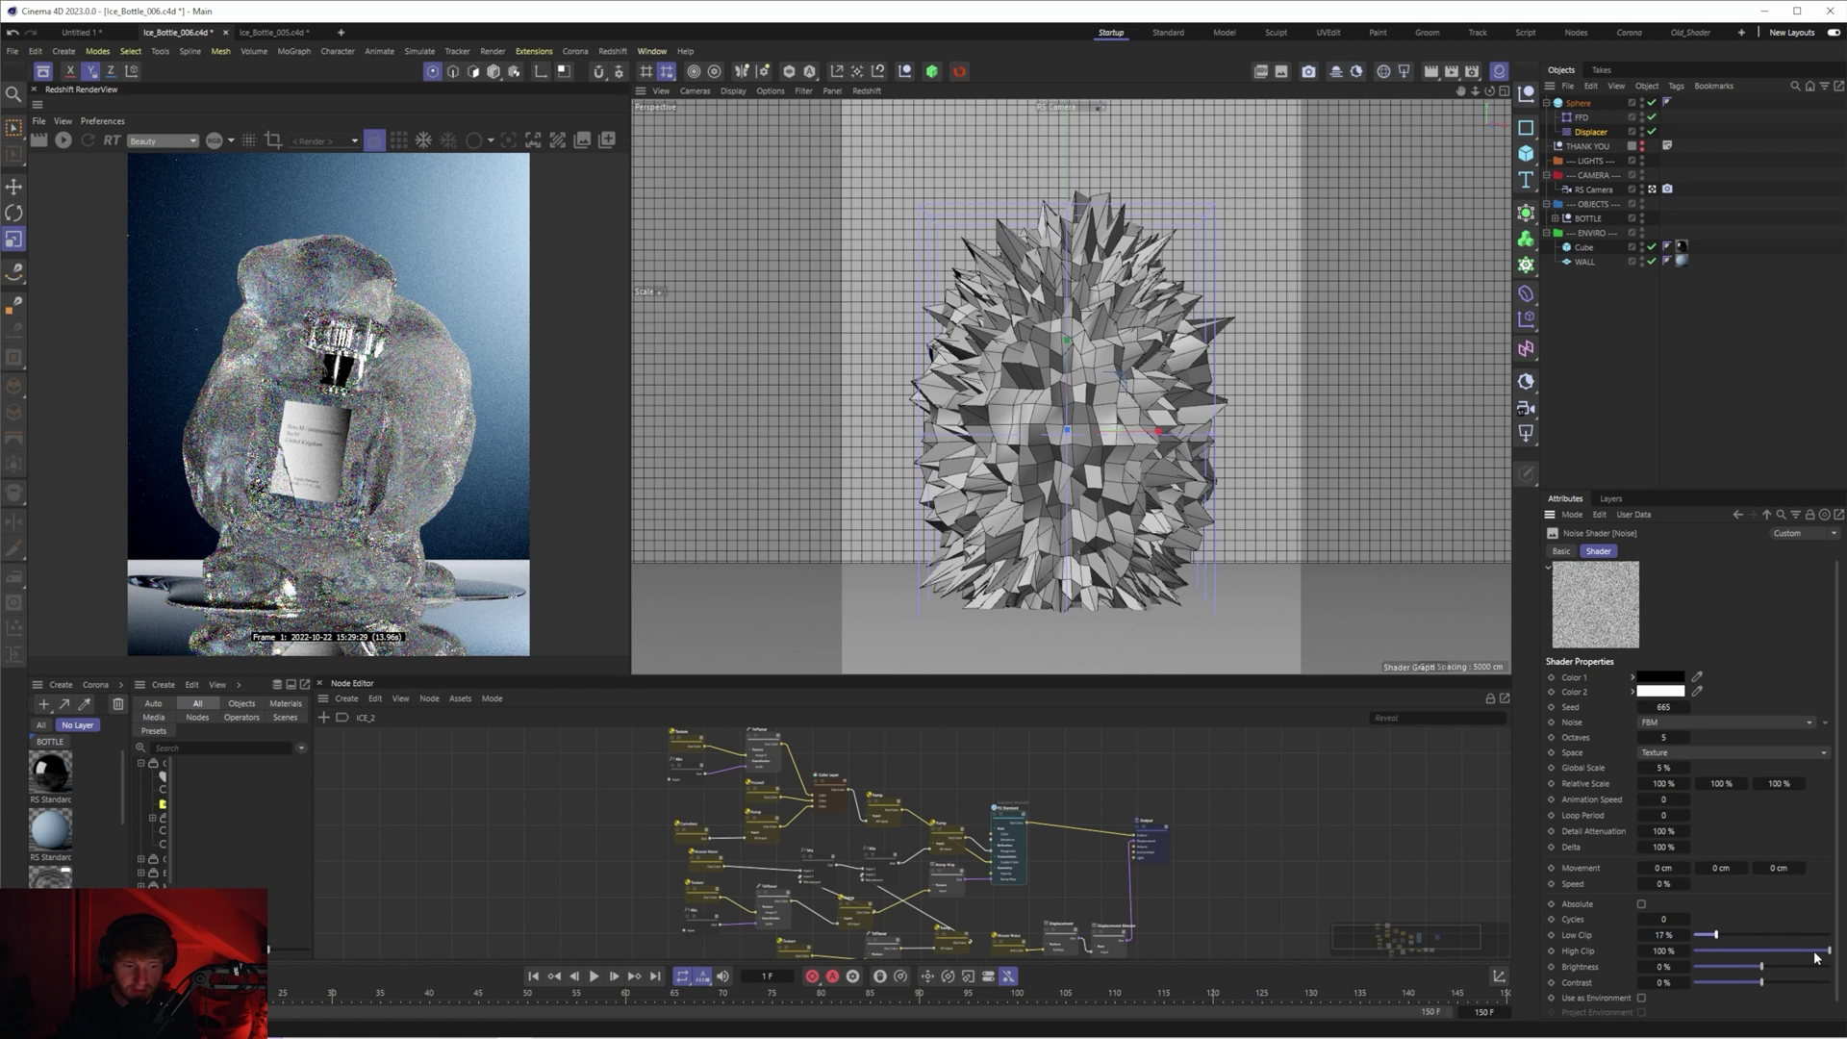
left_click_drag(1828, 950, 1802, 951)
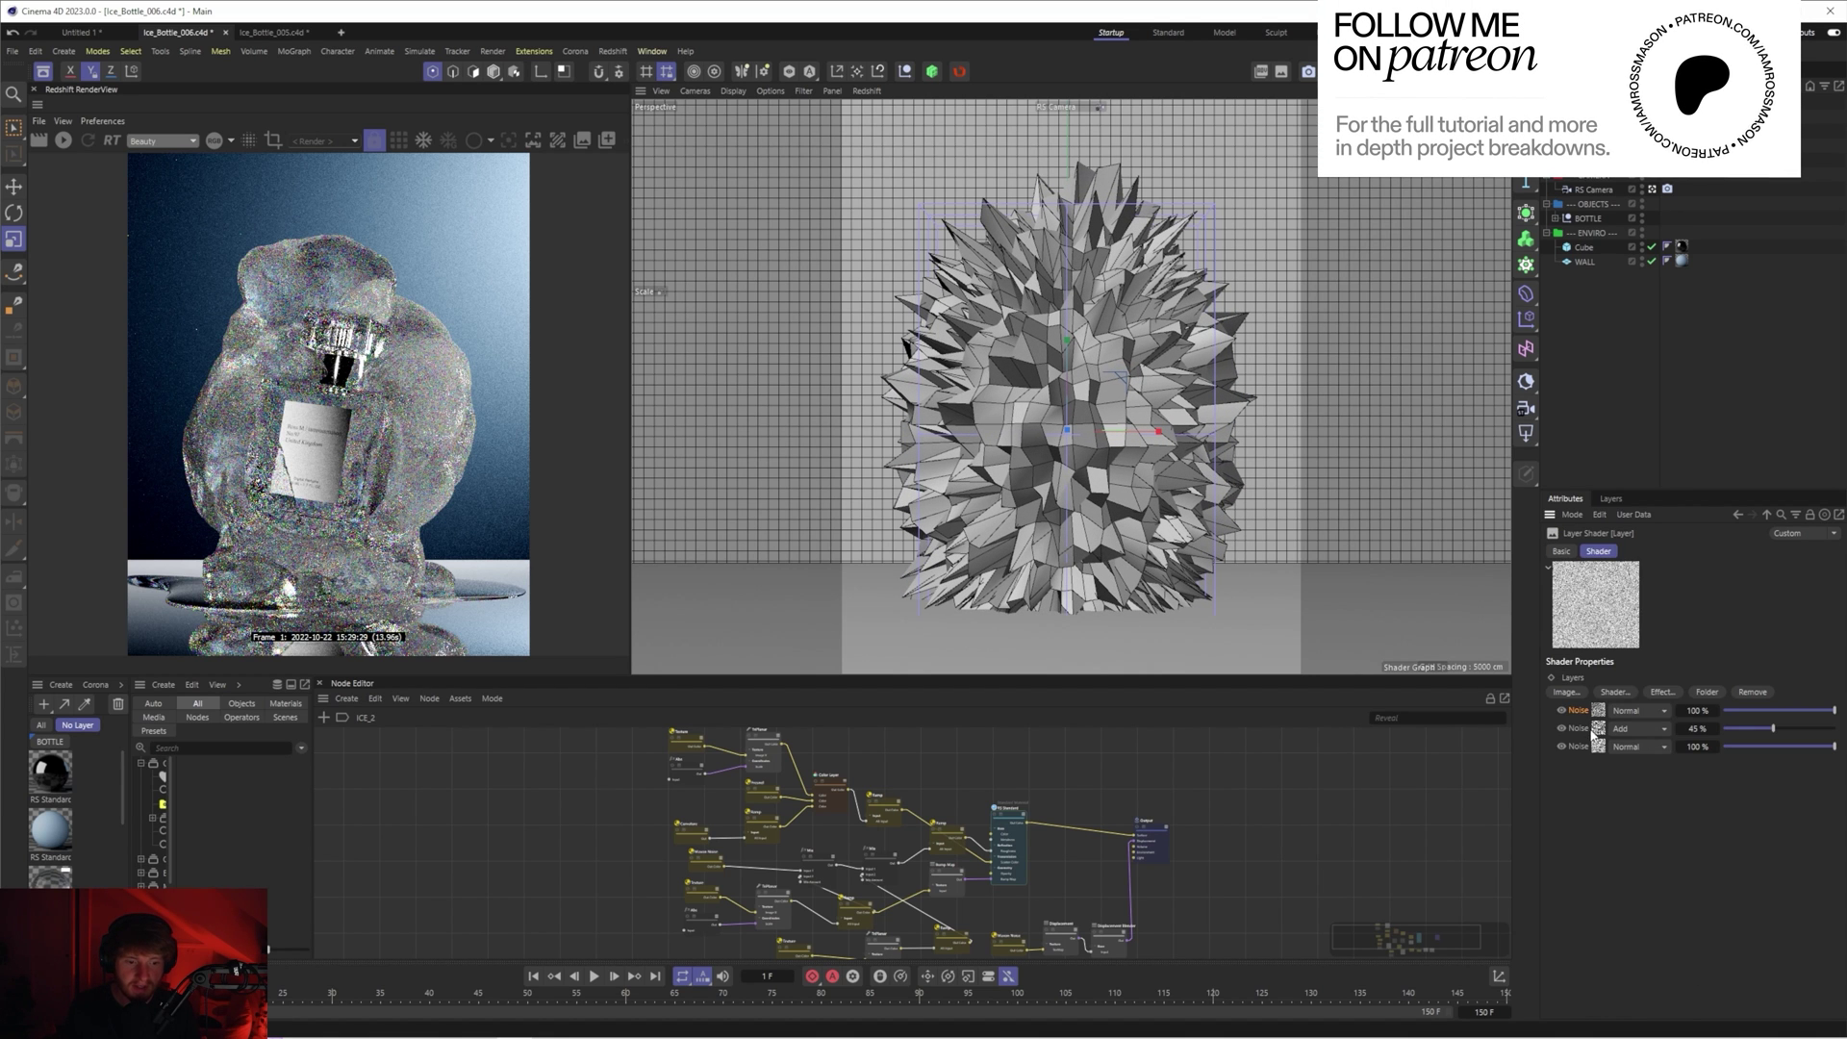
- Set the first noise layer to Subtract at 10%, toggling layers to compare
left_click(1625, 712)
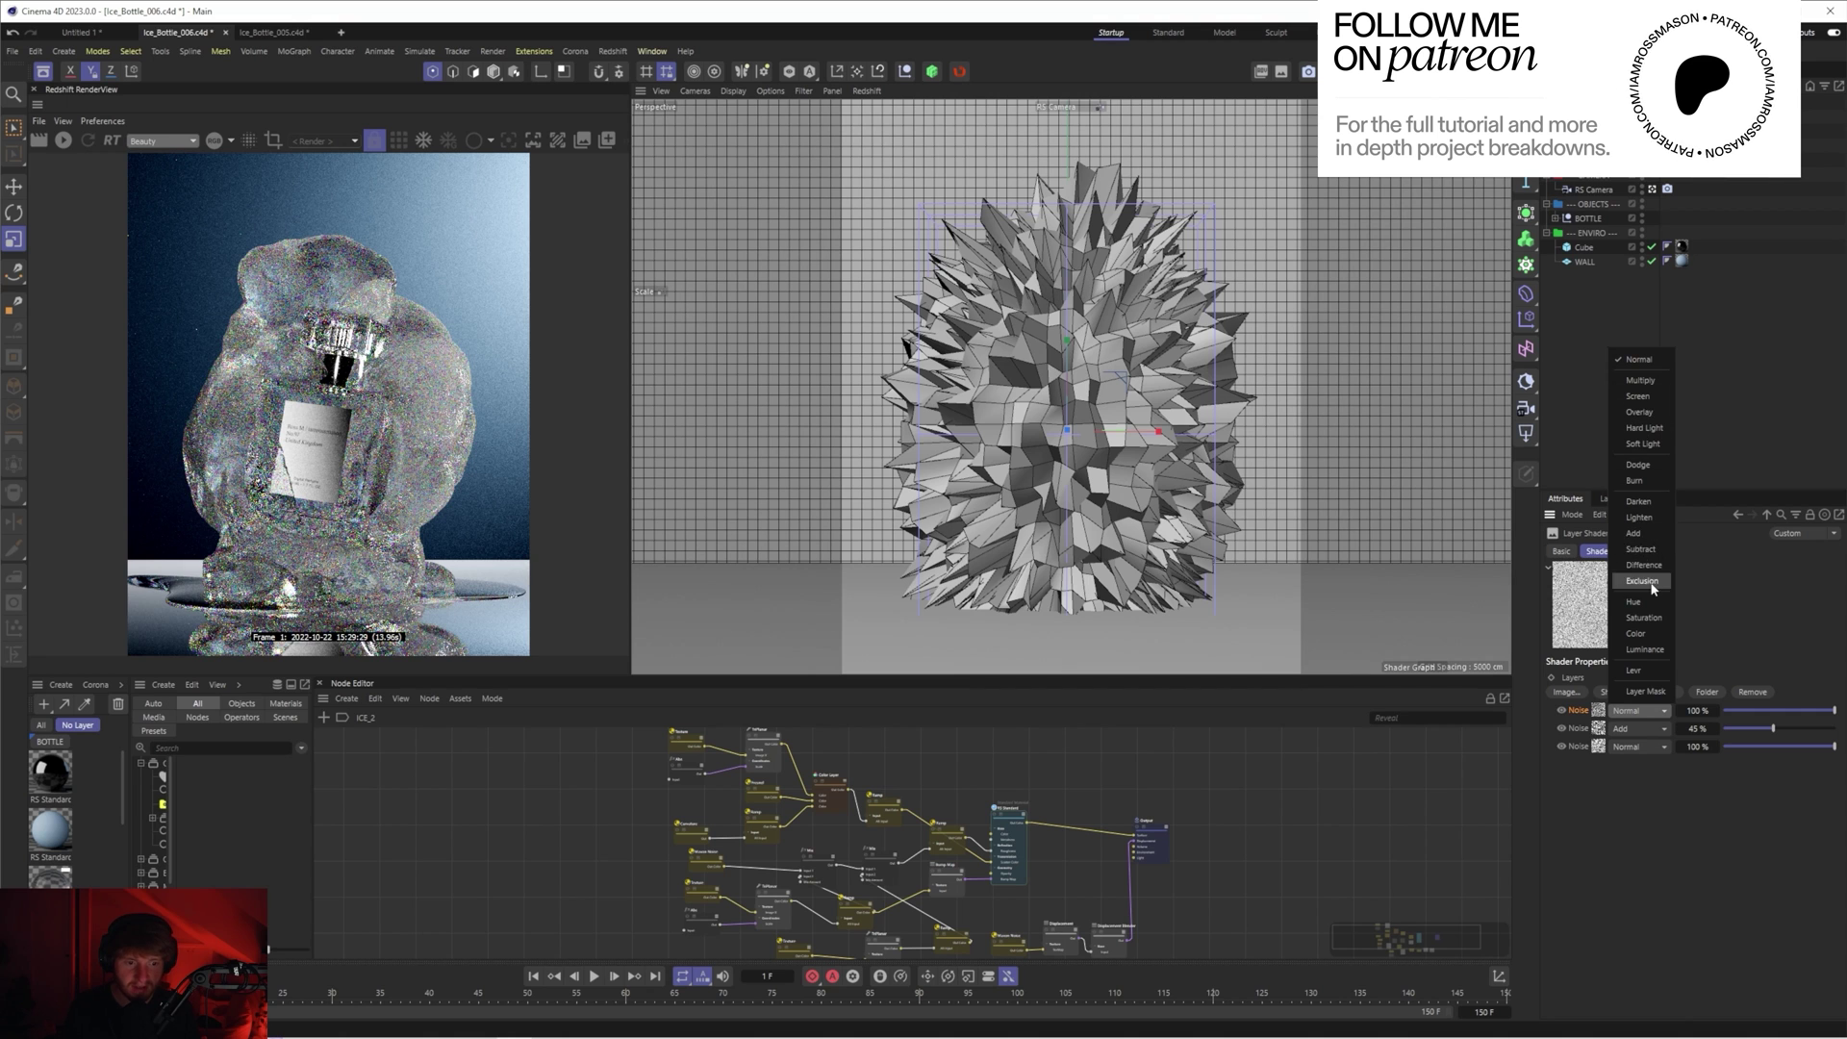
left_click(1654, 553)
left_click_drag(1761, 711, 1734, 717)
left_click(1561, 710)
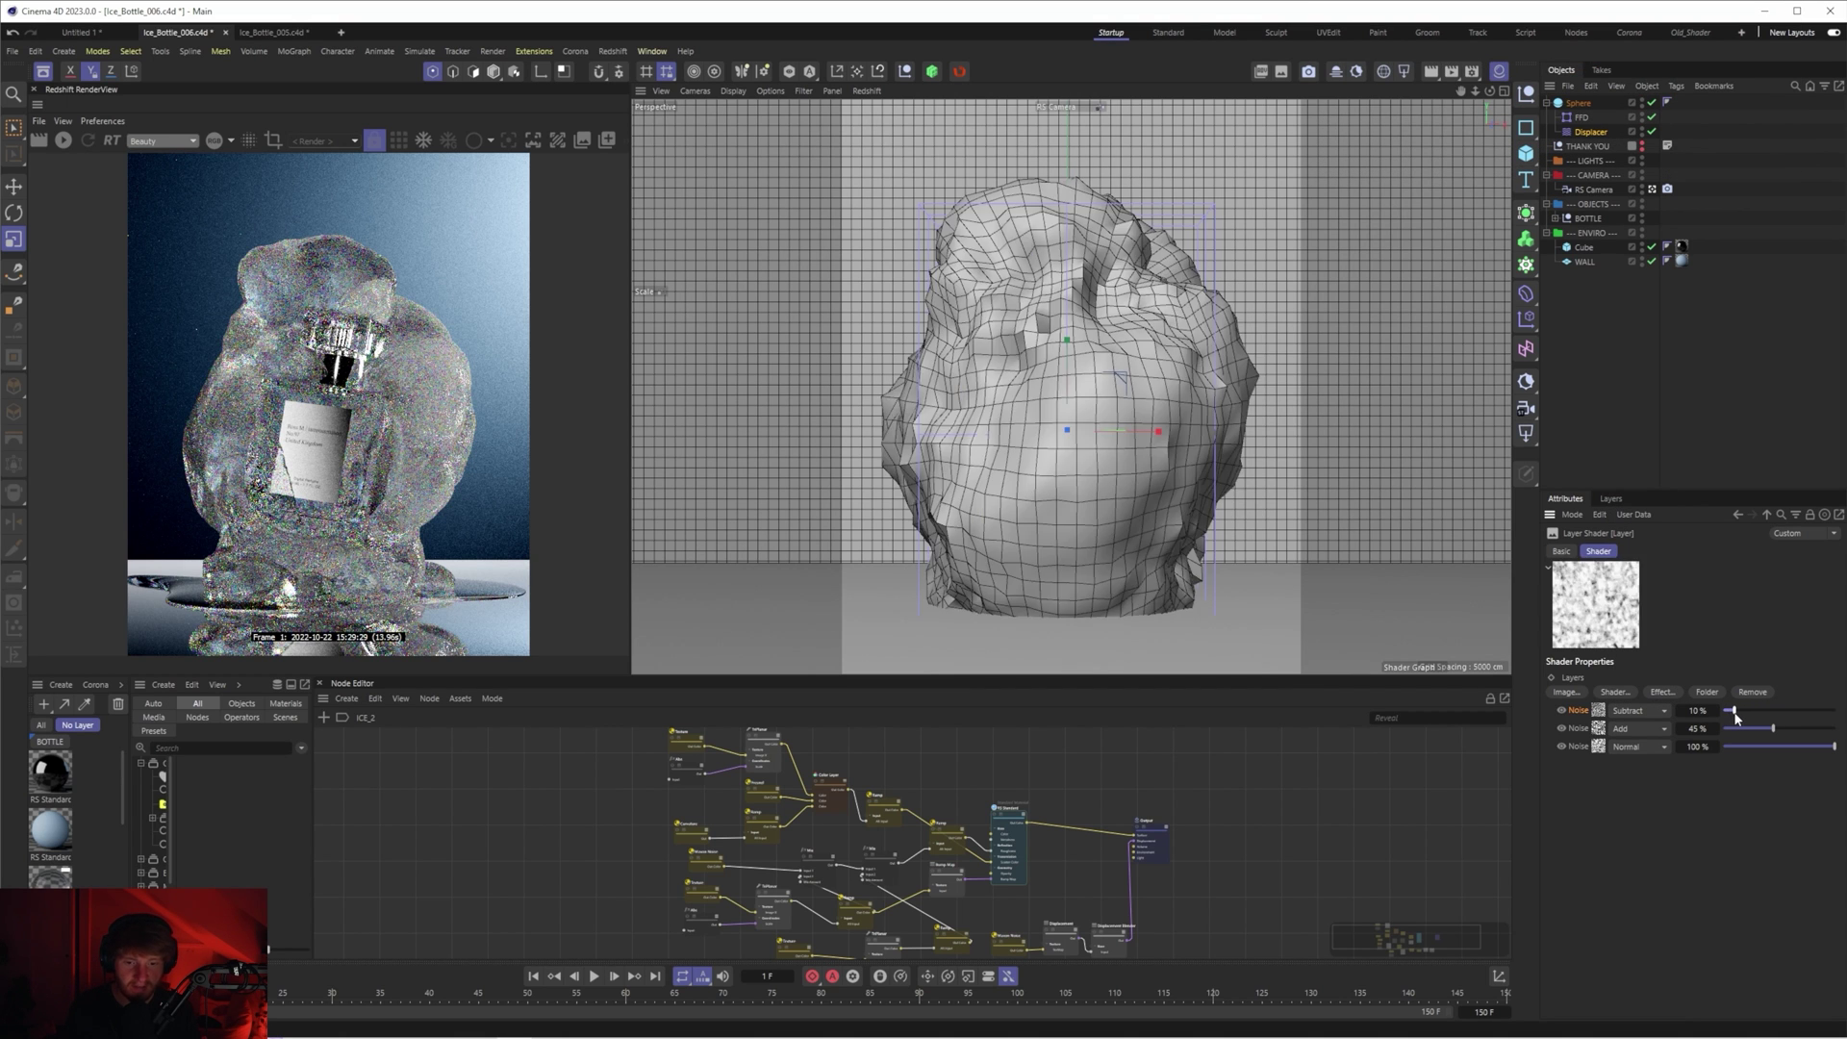
left_click(1561, 710)
left_click(1561, 710)
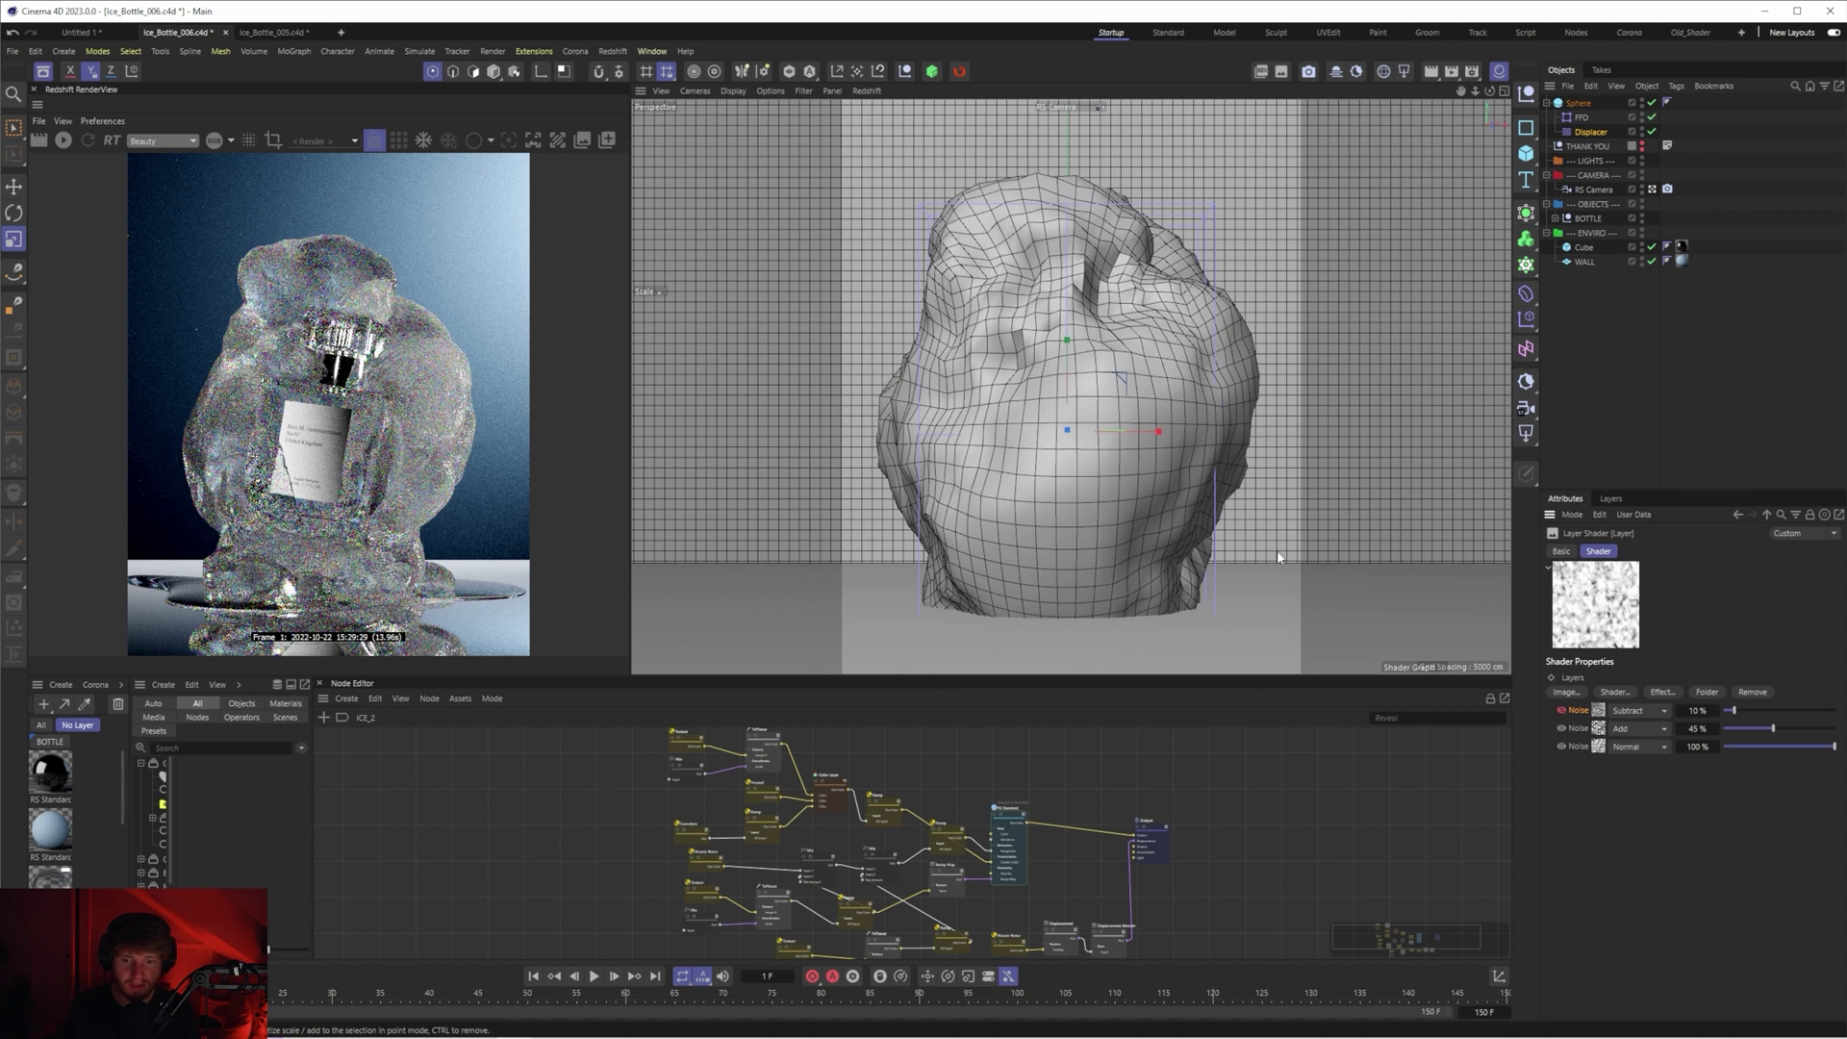
left_click(1561, 711)
left_click(1562, 711)
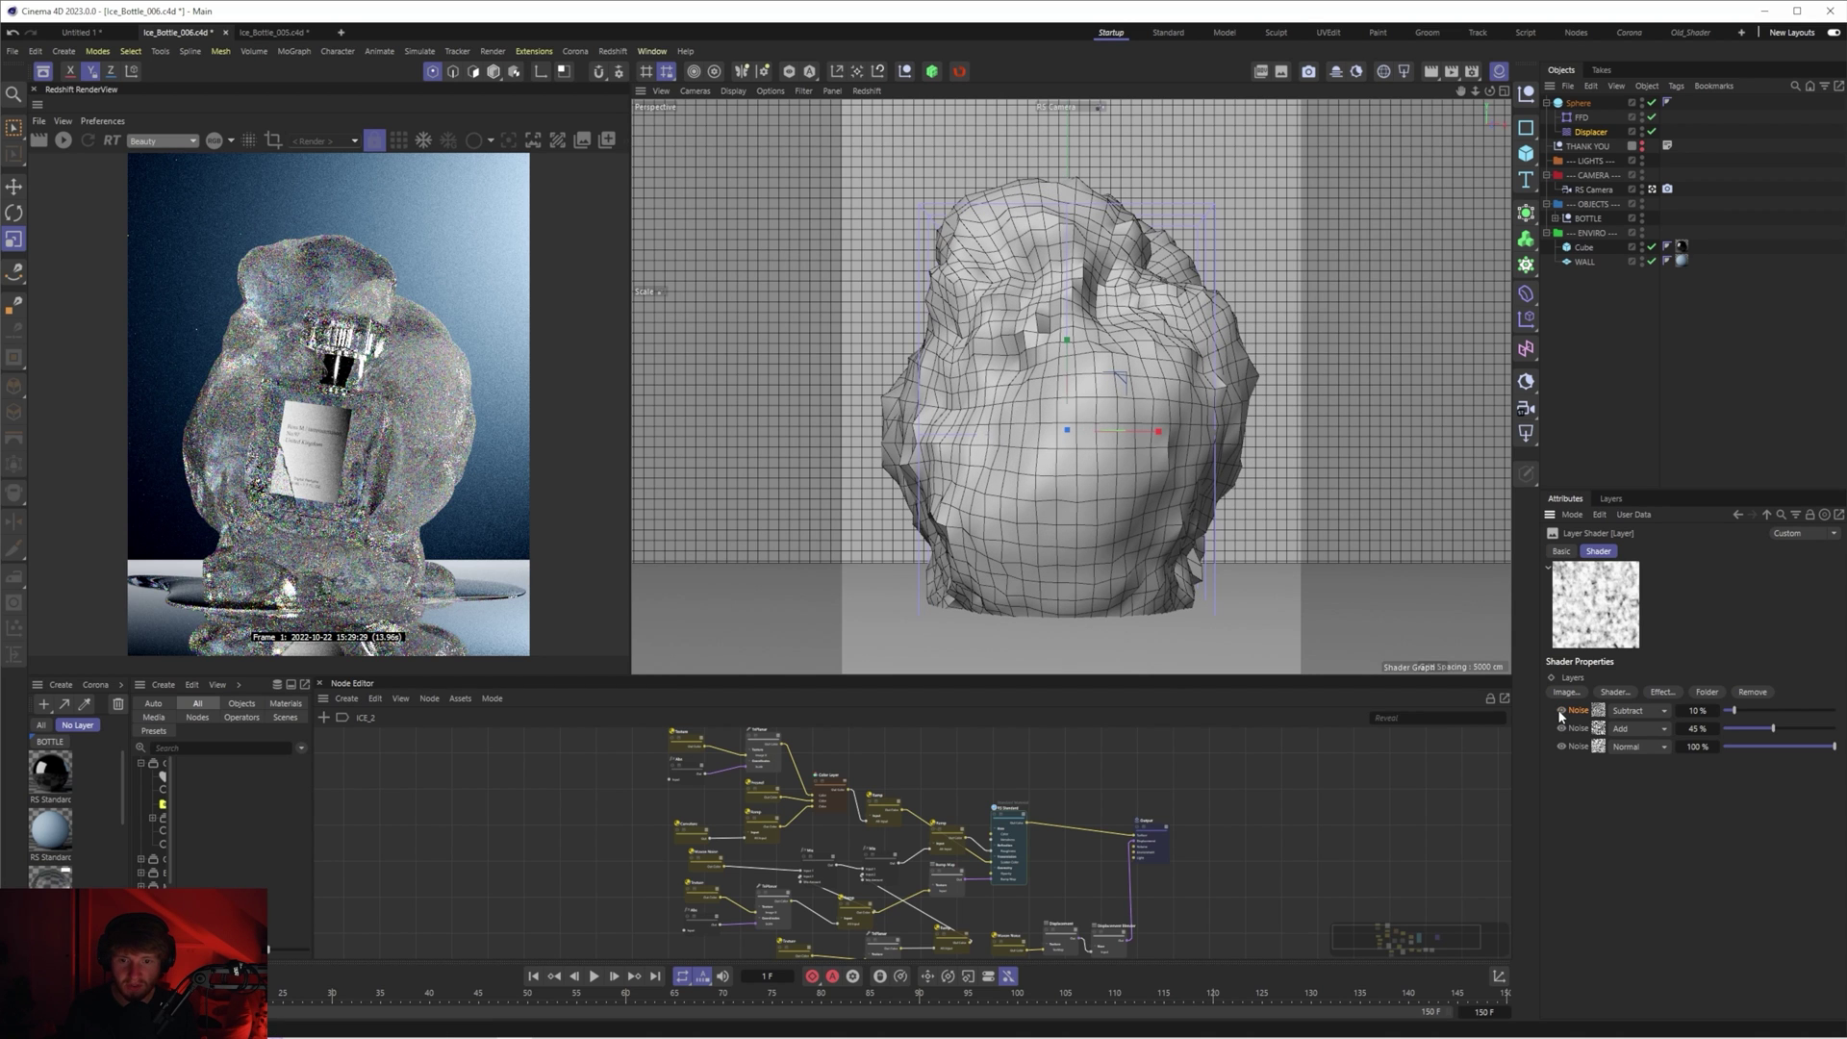
left_click(1561, 711)
left_click(1561, 711)
left_click(1561, 711)
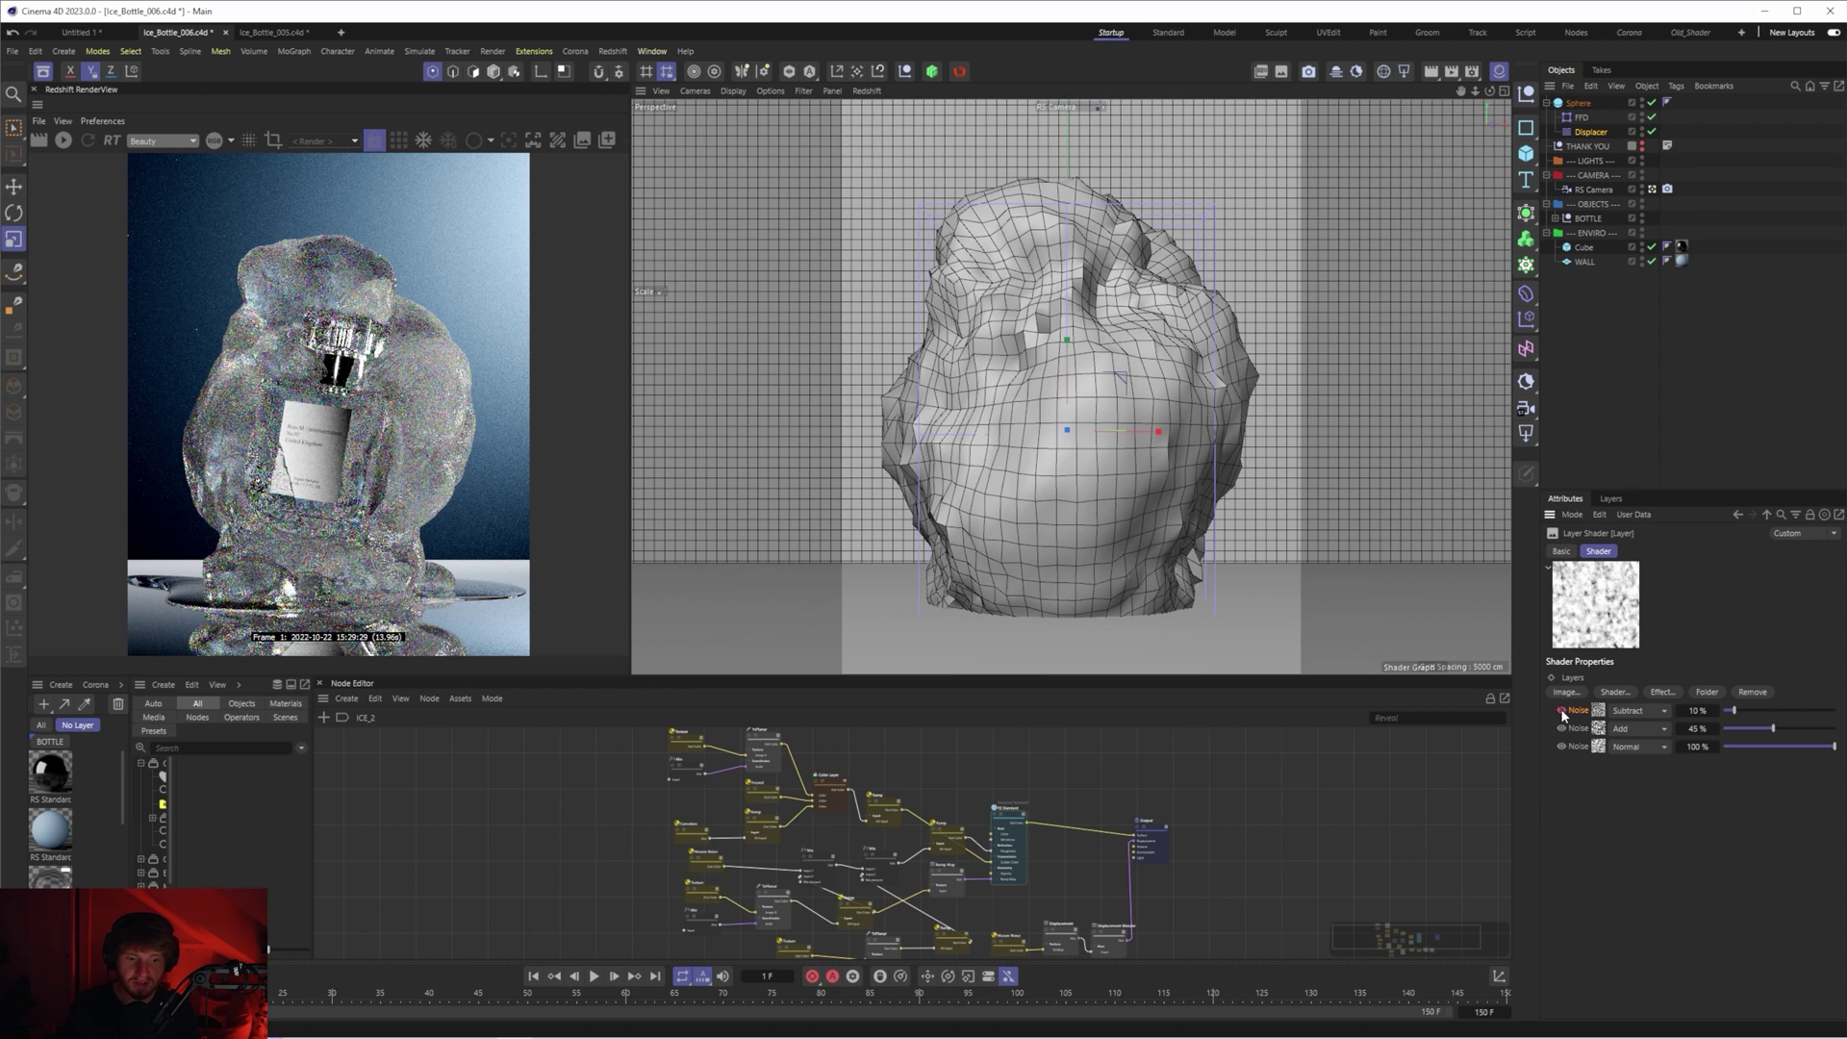
left_click(1561, 728)
left_click(1560, 728)
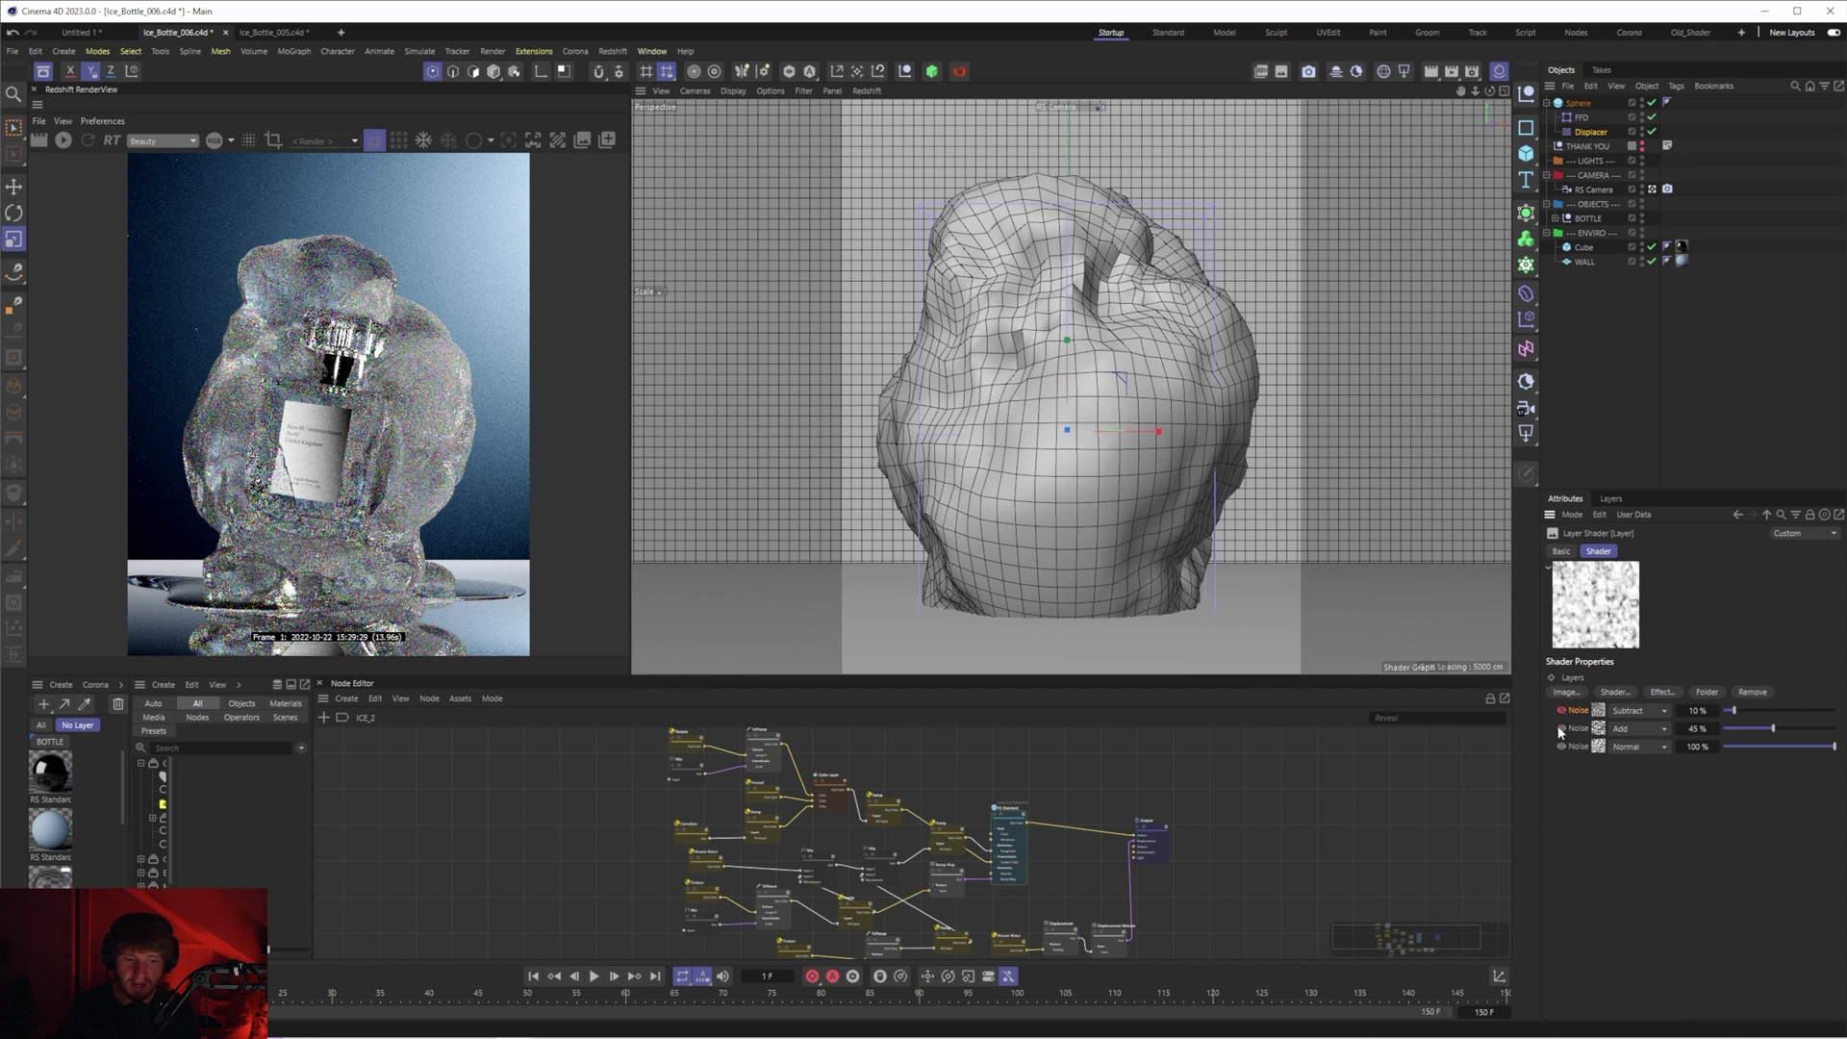
- Clip the third Noise layer at Low 39% and High 62%
left_click(1599, 749)
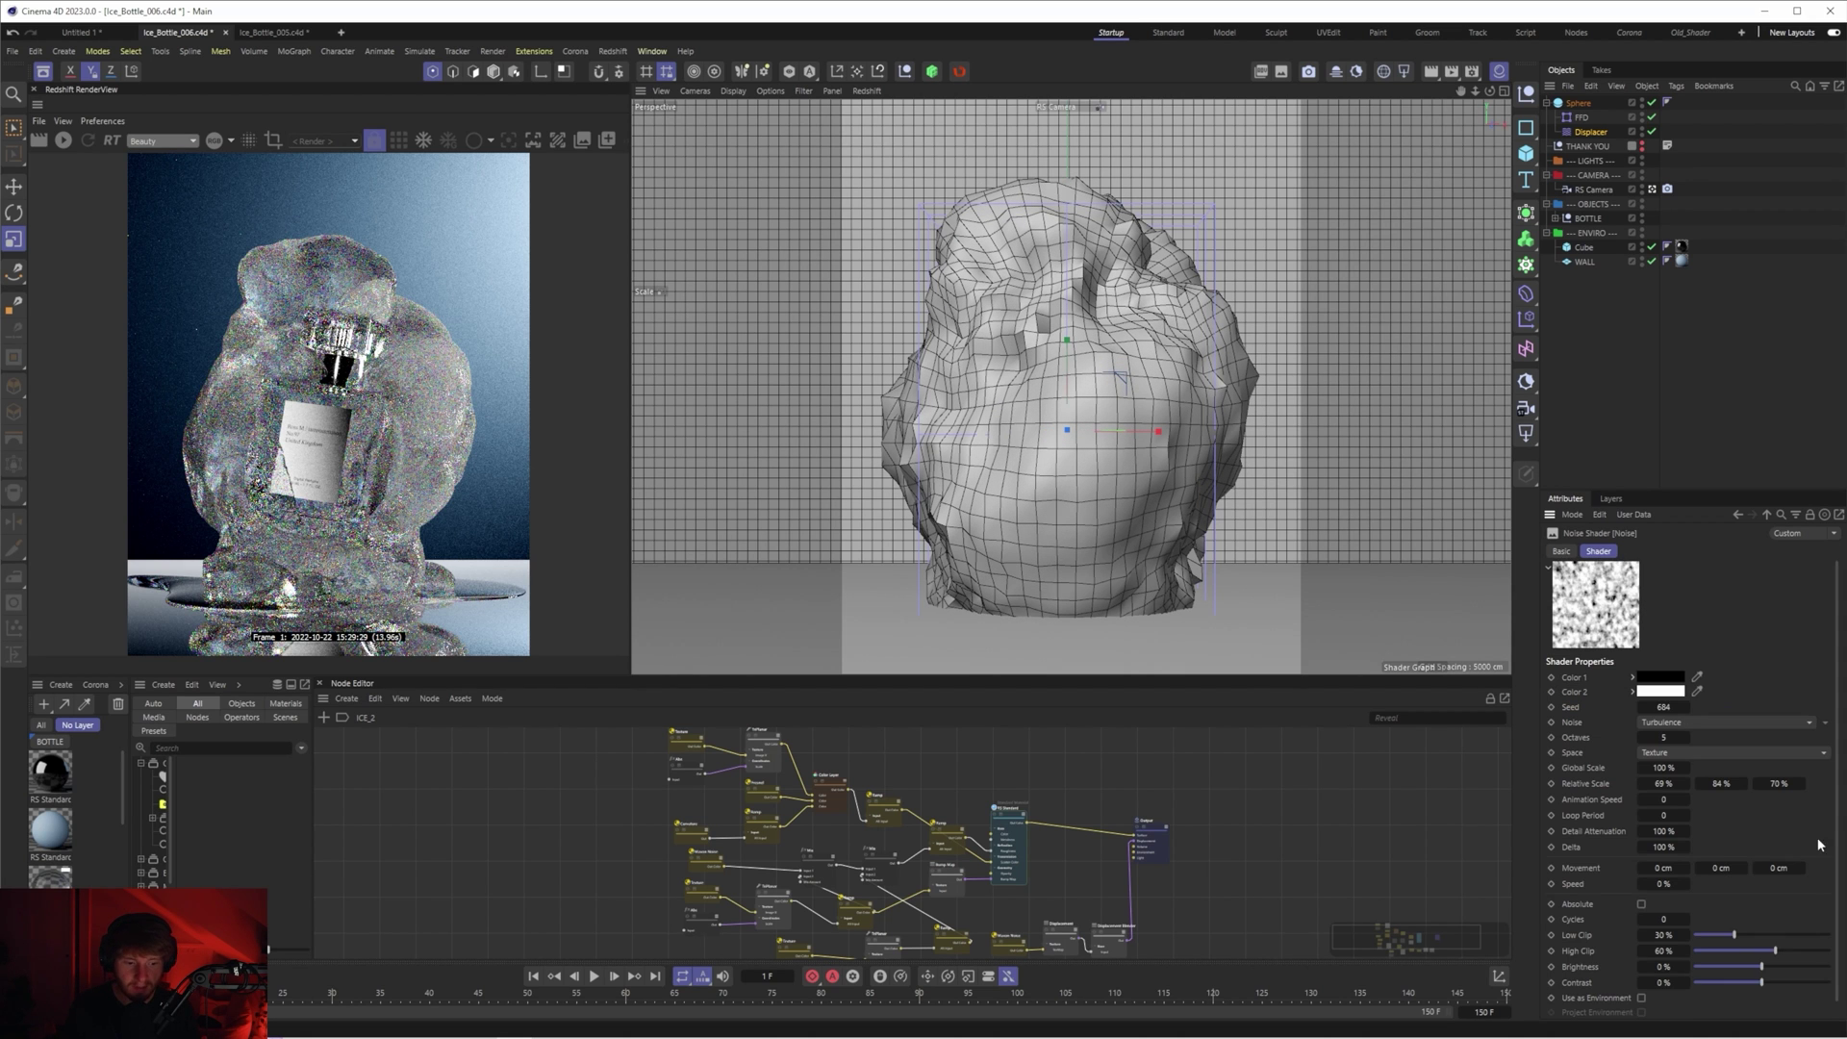
scroll(1816, 837, "down", 1)
left_click_drag(1695, 935, 1779, 938)
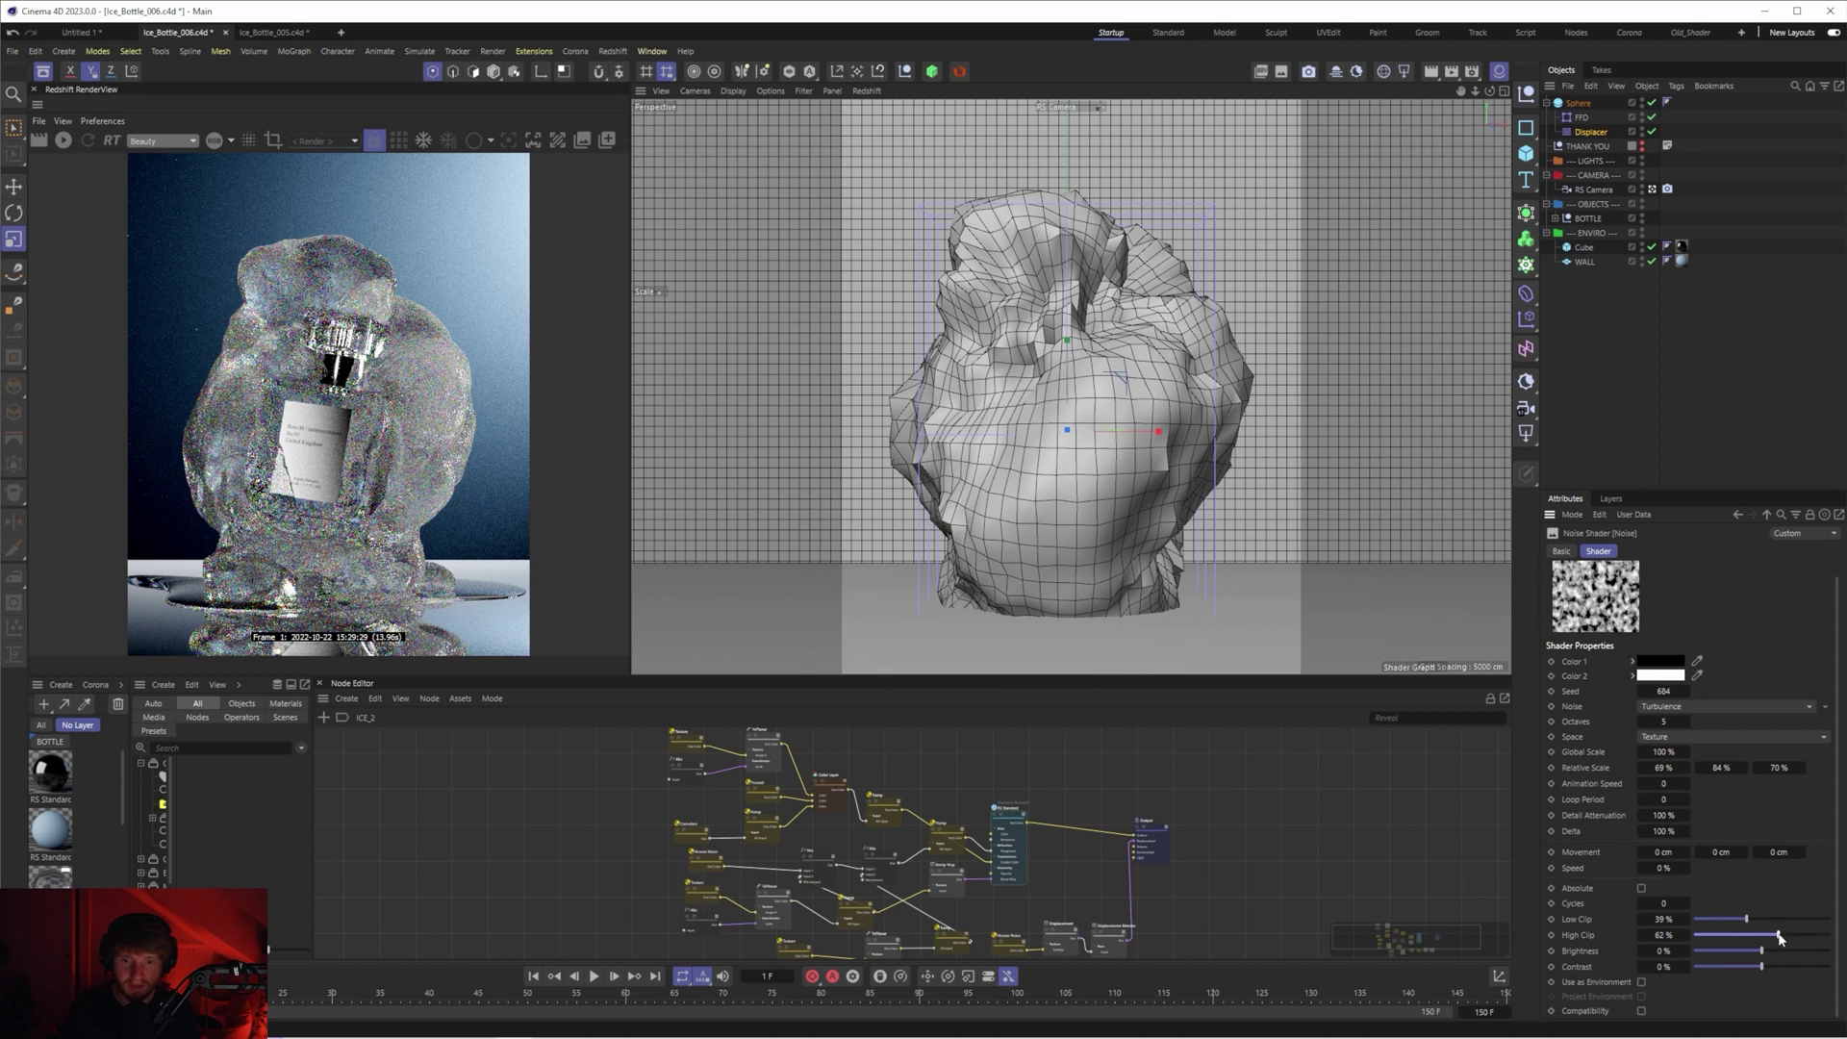
left_click(1656, 336)
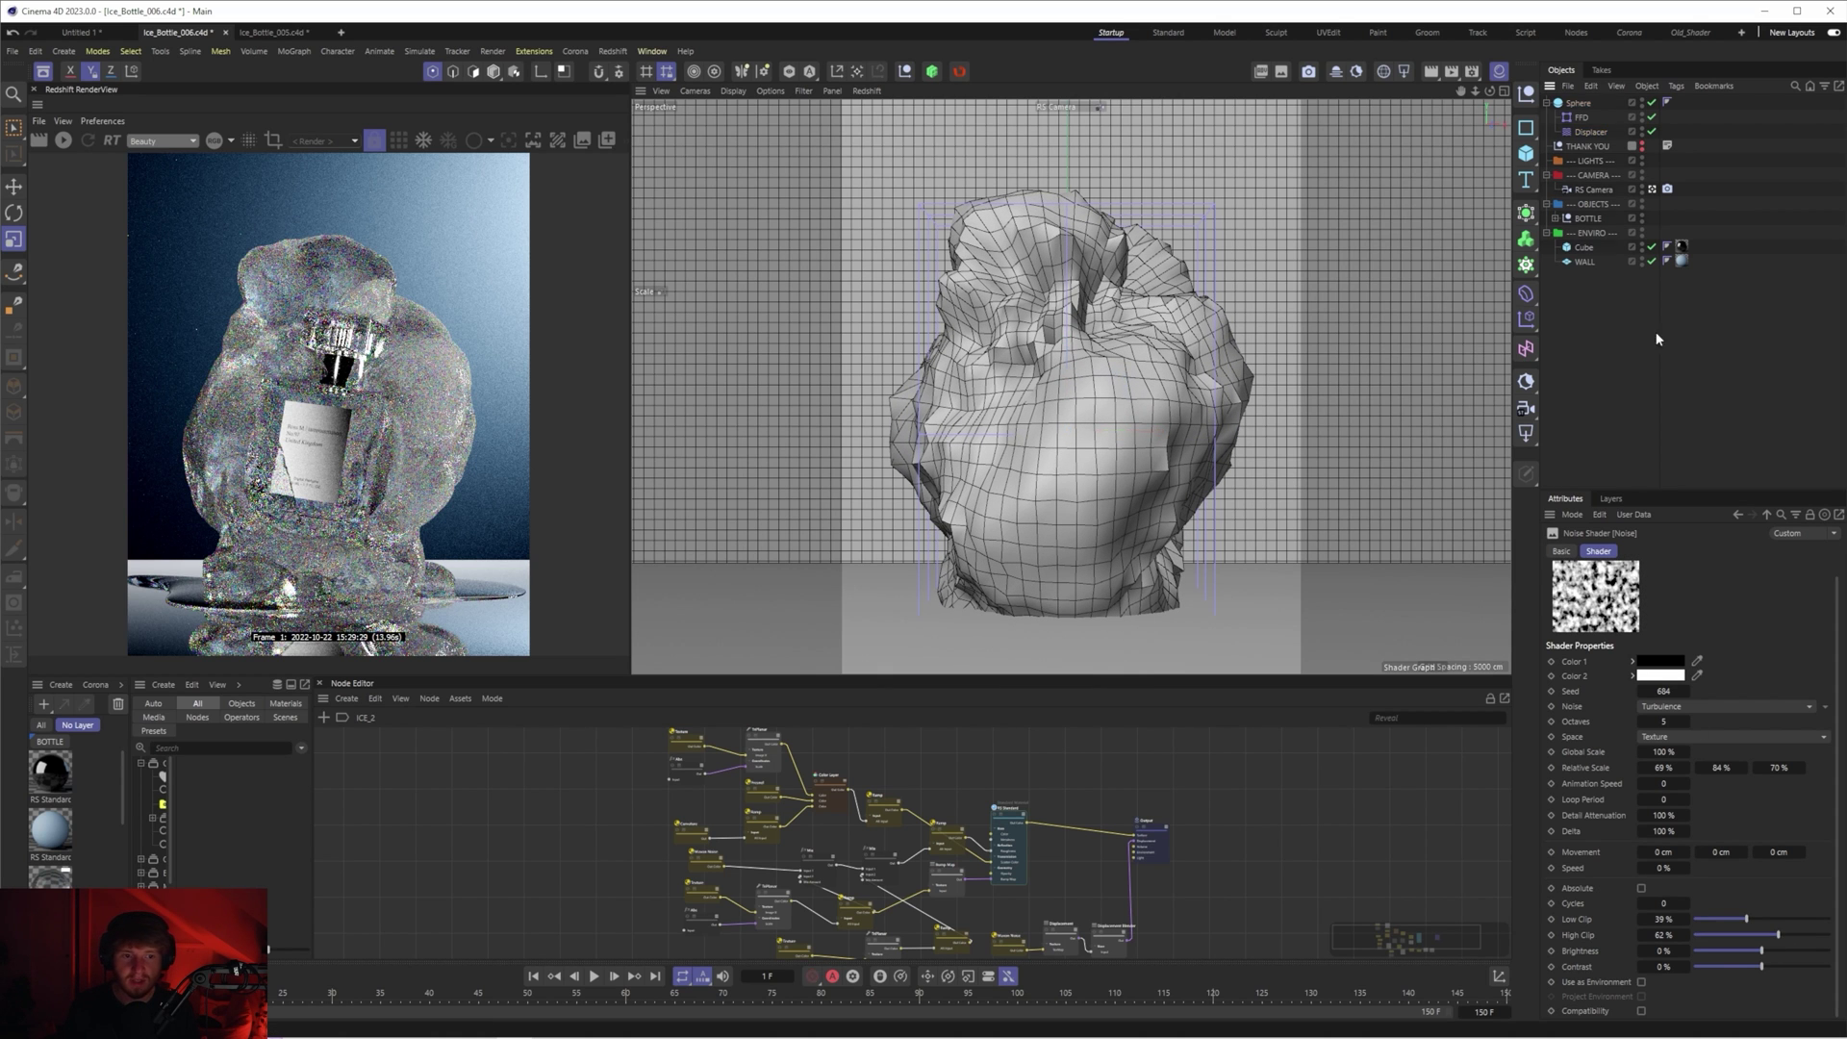
- Enable X-Ray on the ice-block Sphere
left_click(1580, 120)
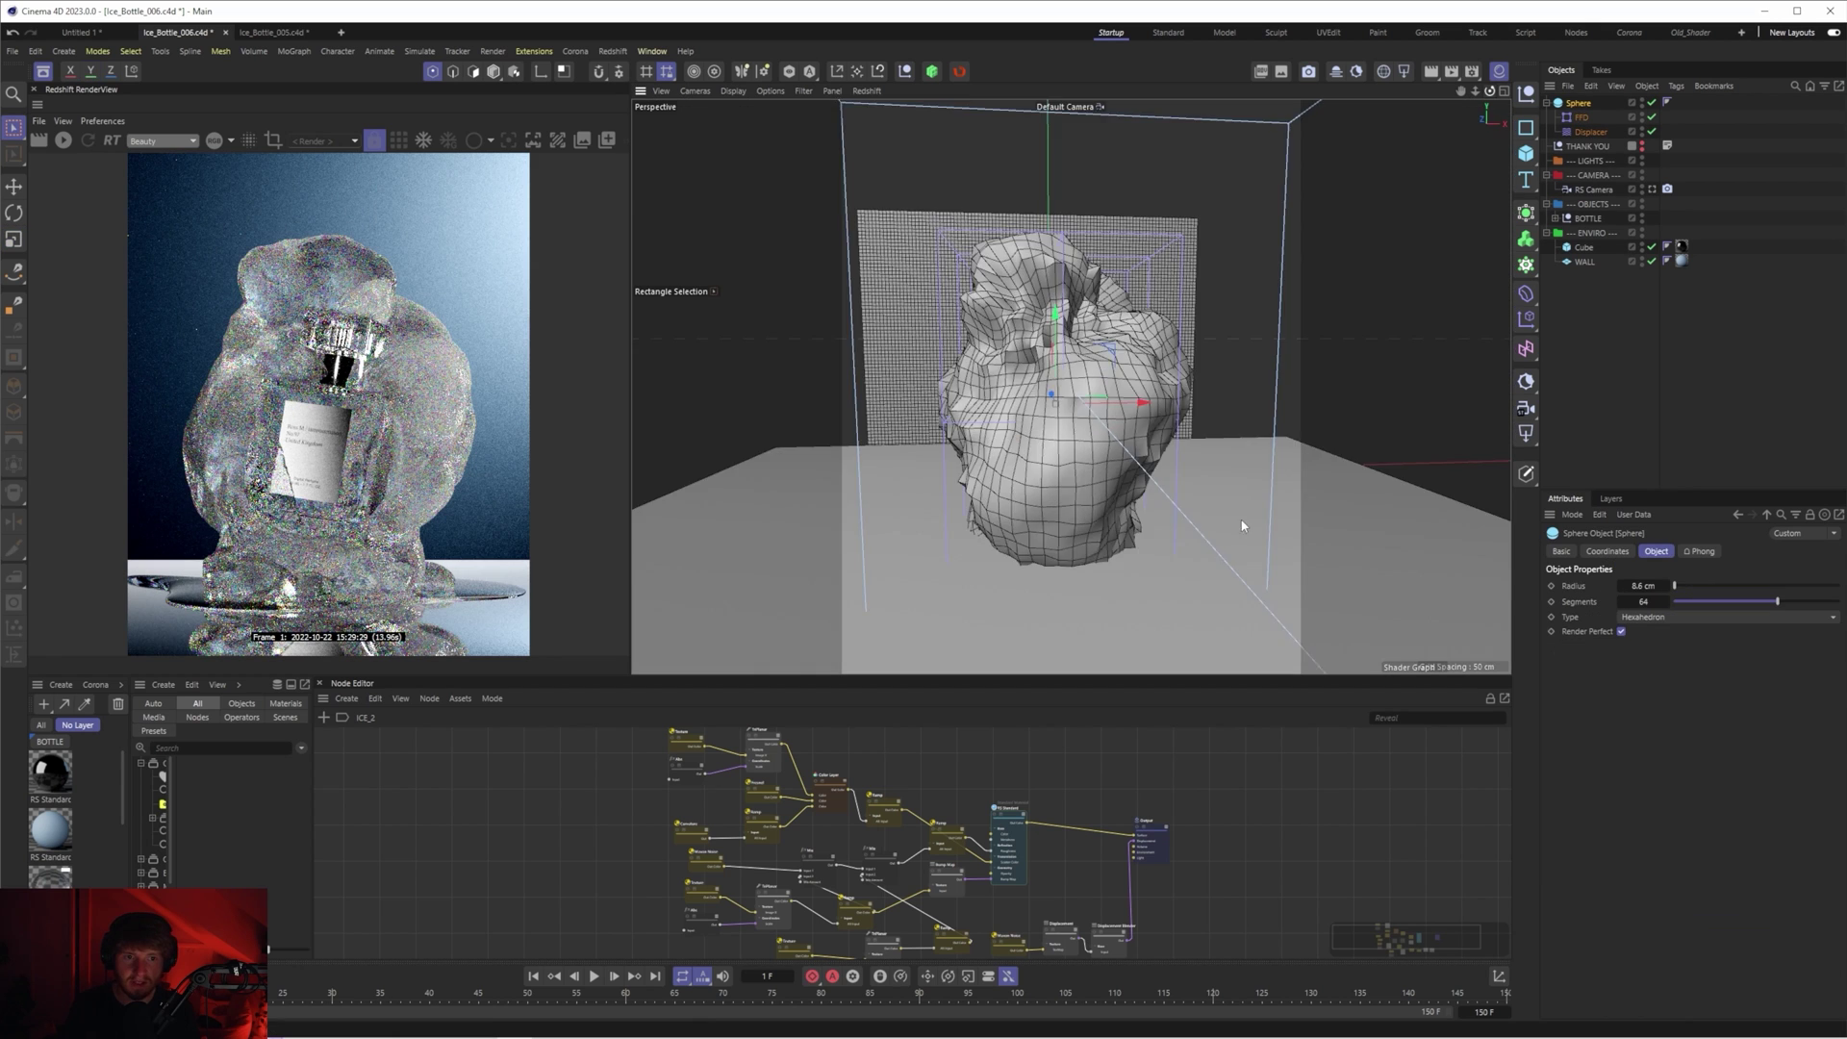
left_click_drag(1241, 523, 1154, 531, "alt")
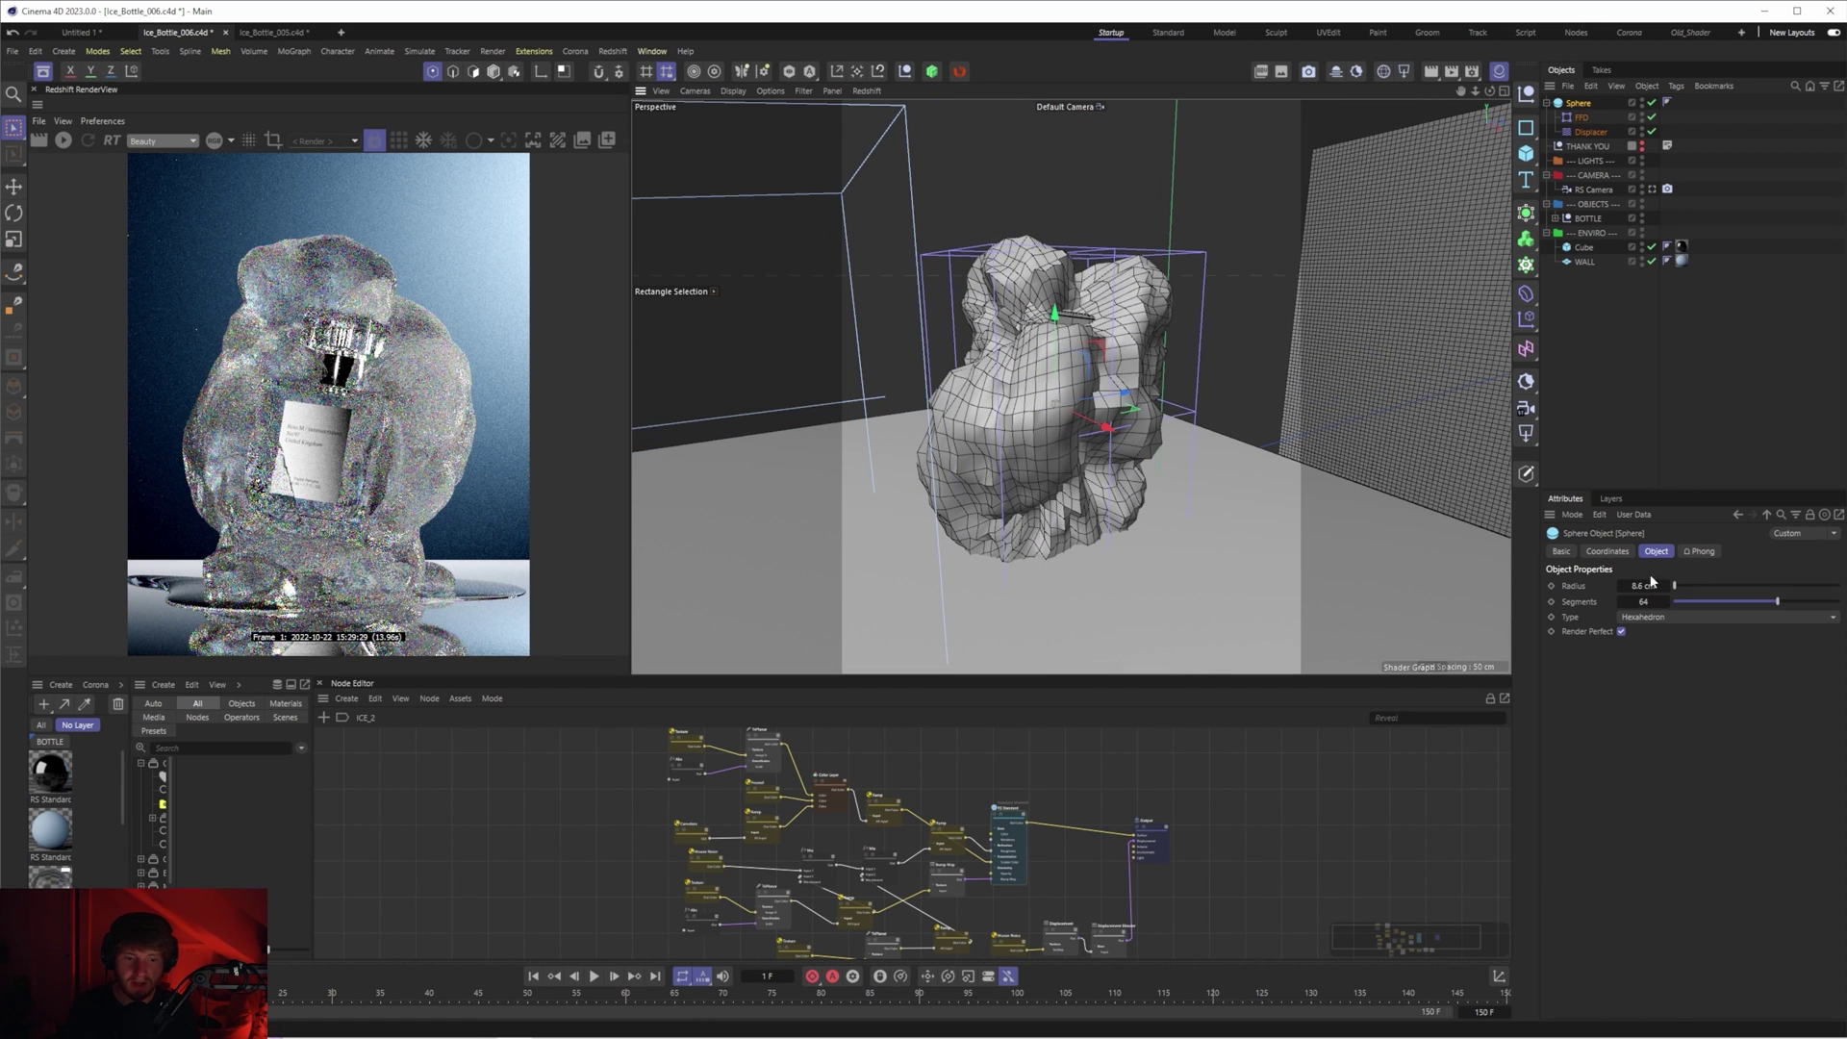
left_click(1561, 551)
left_click(1633, 716)
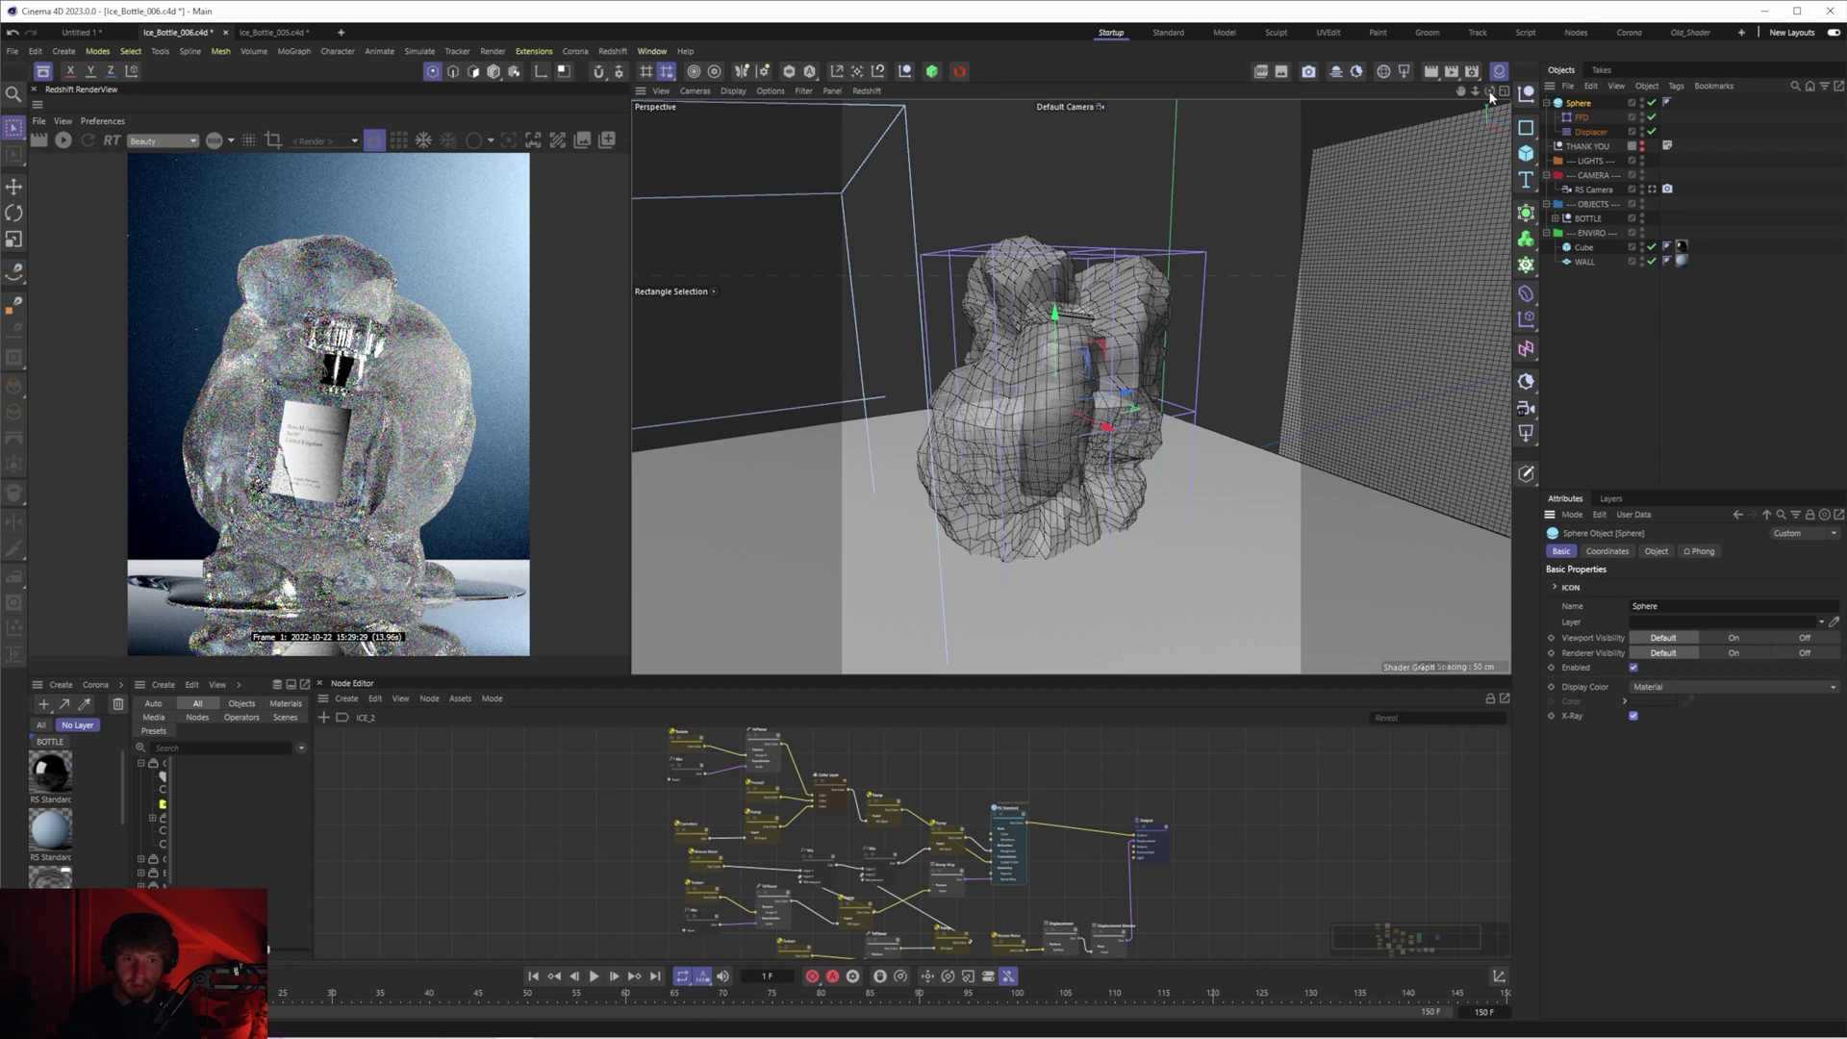
left_click_drag(1332, 505, 1142, 517, "alt")
- Scale all 27 FFD cage points down slightly
left_click(1584, 119)
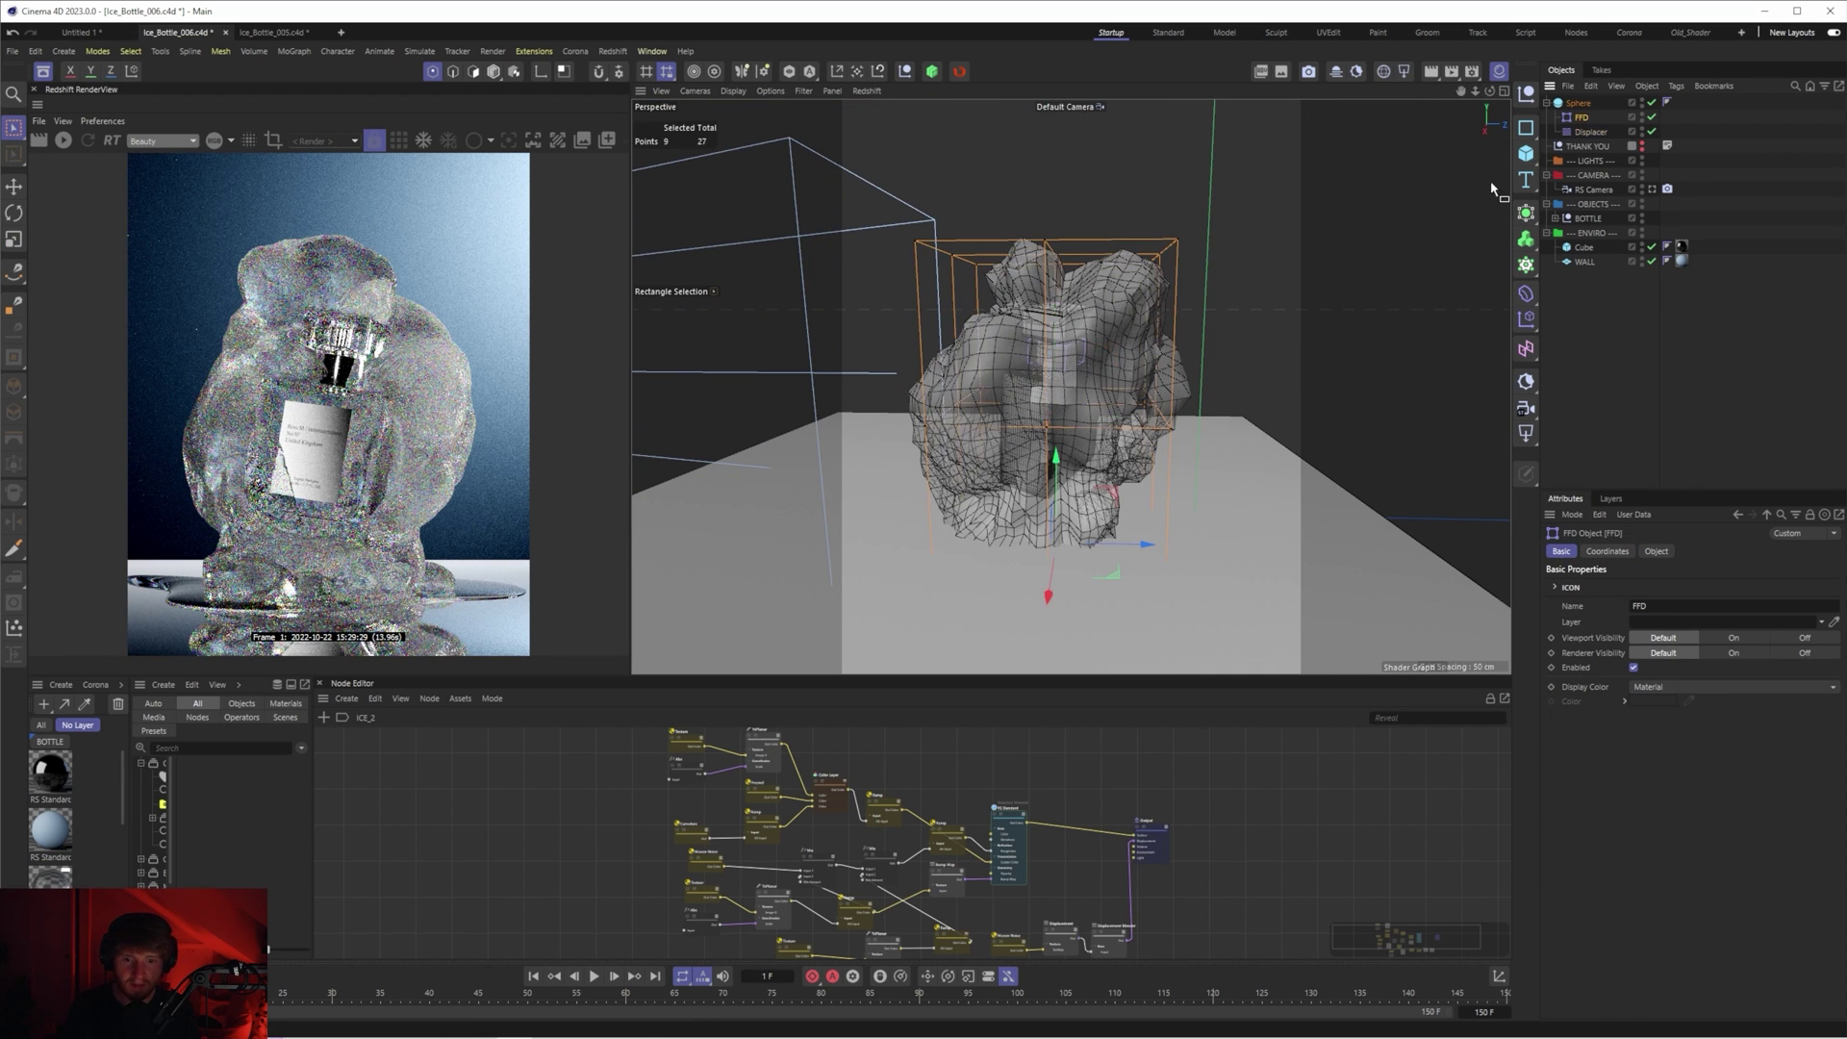
key("ctrl+a")
key("t")
left_click_drag(1149, 409, 1098, 410)
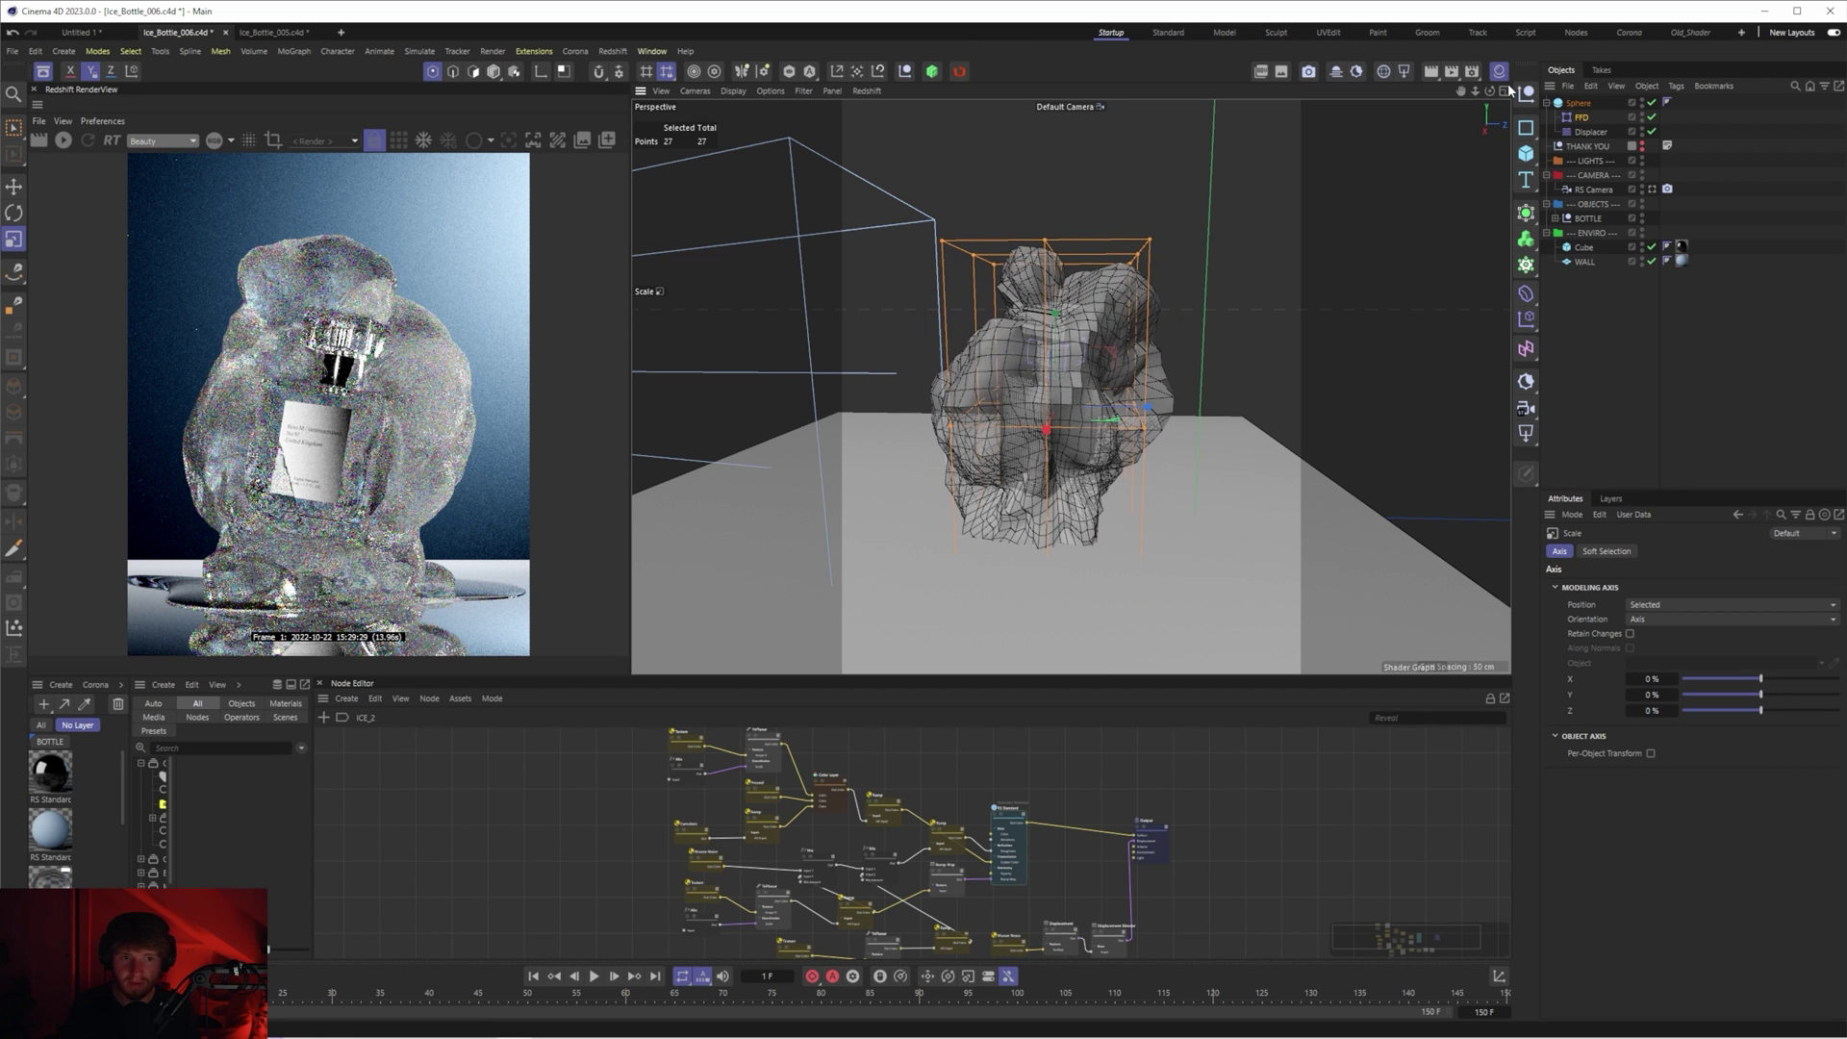
- View through the RS Camera and turn X-Ray off on the sphere
left_click_drag(1491, 91, 1055, 295)
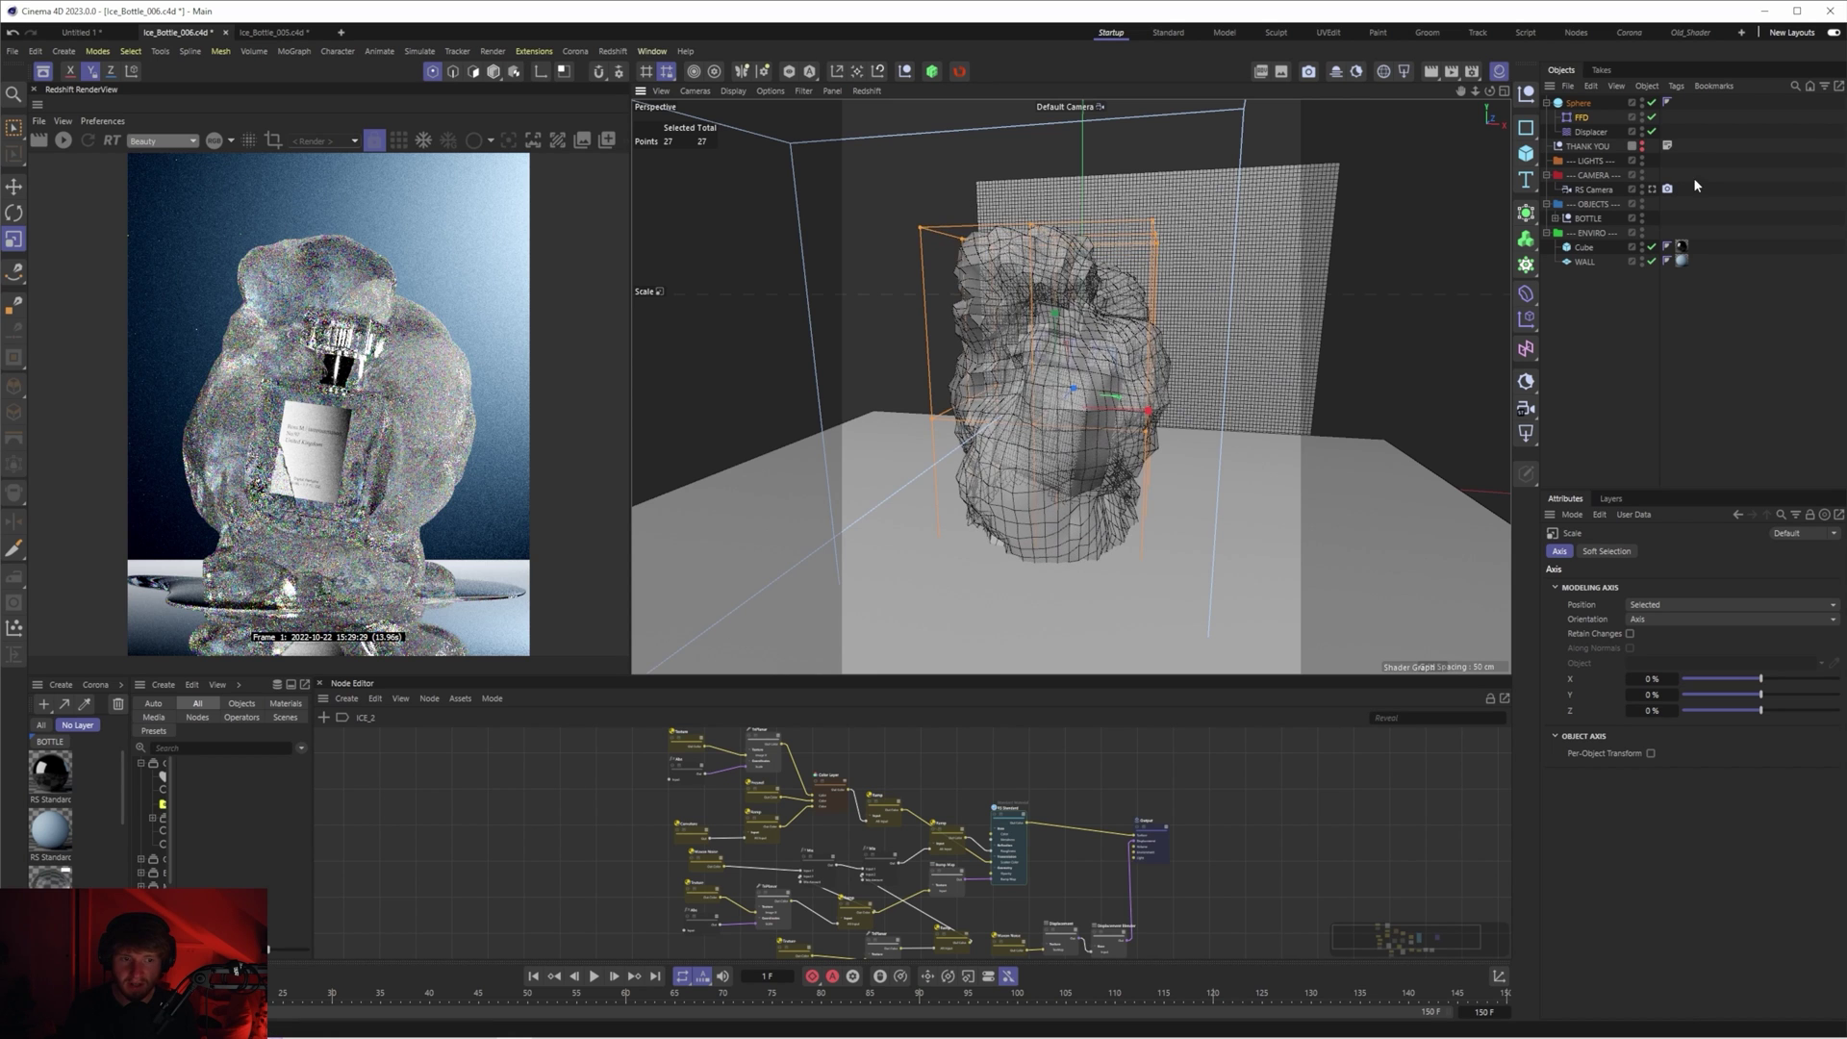
left_click(1652, 188)
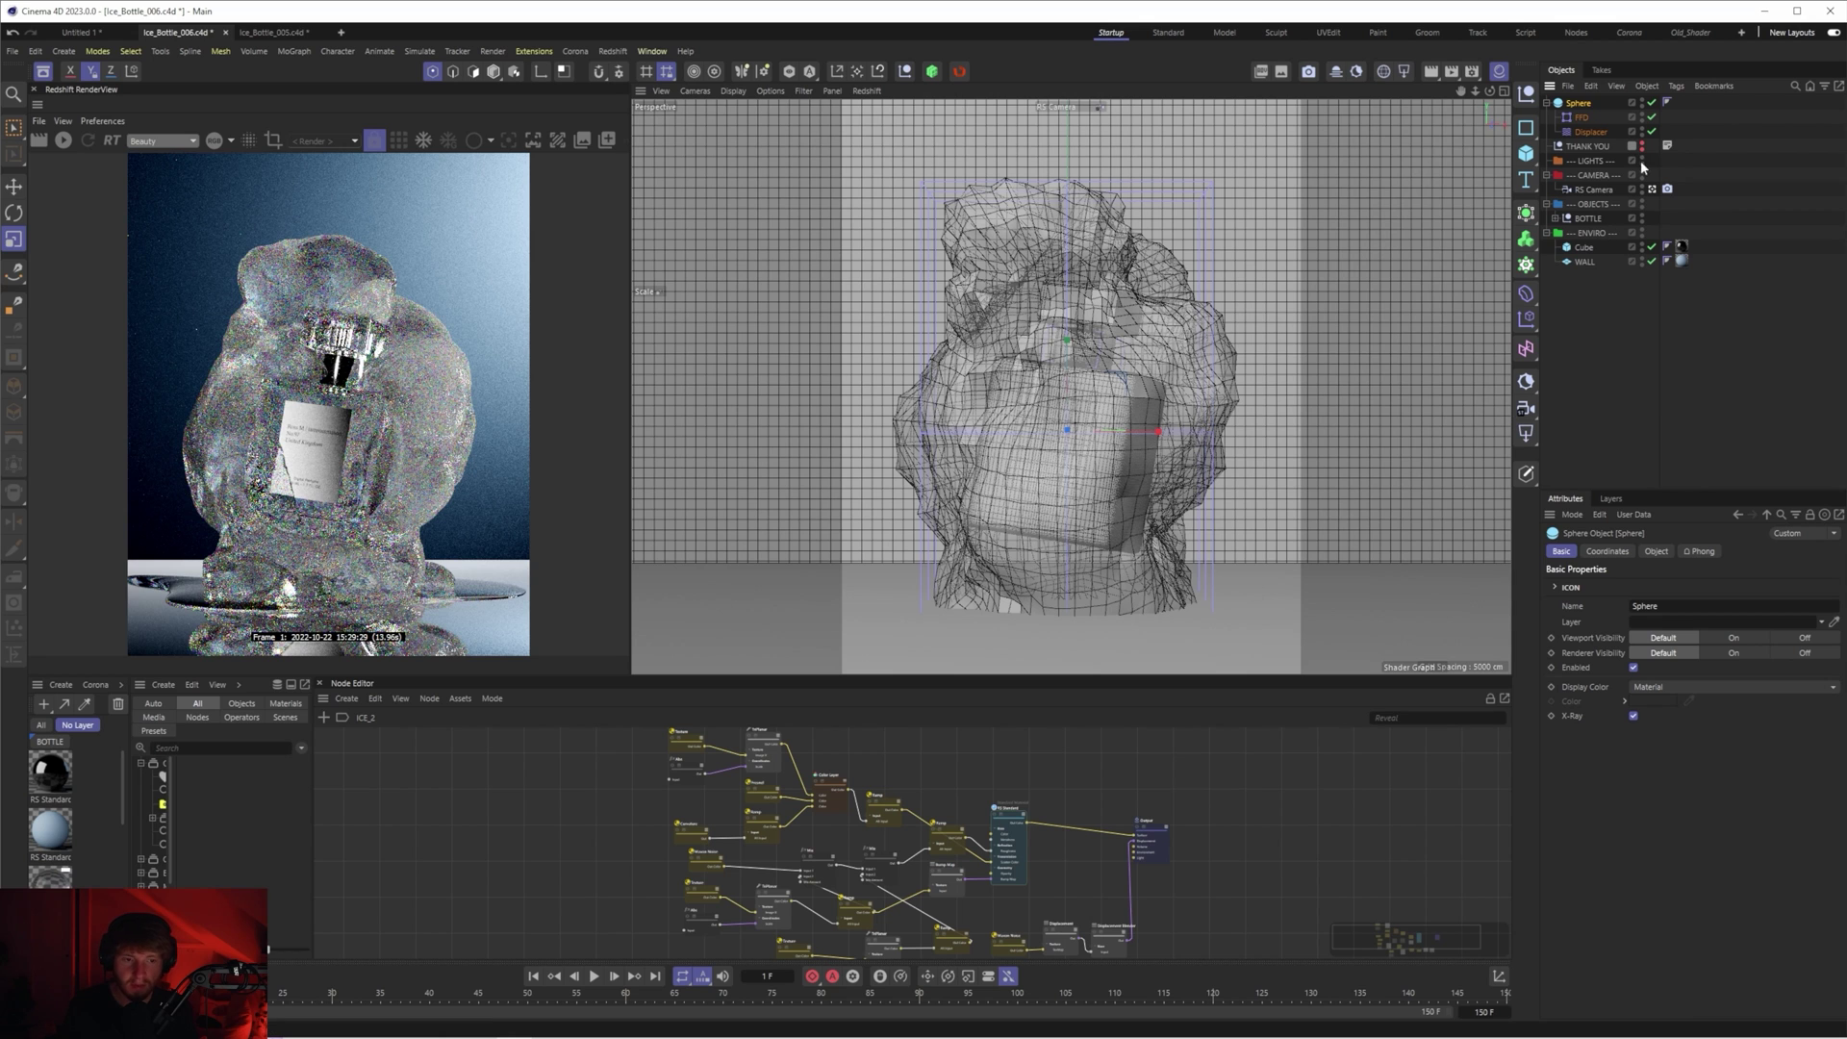
left_click(1632, 717)
left_click(1668, 392)
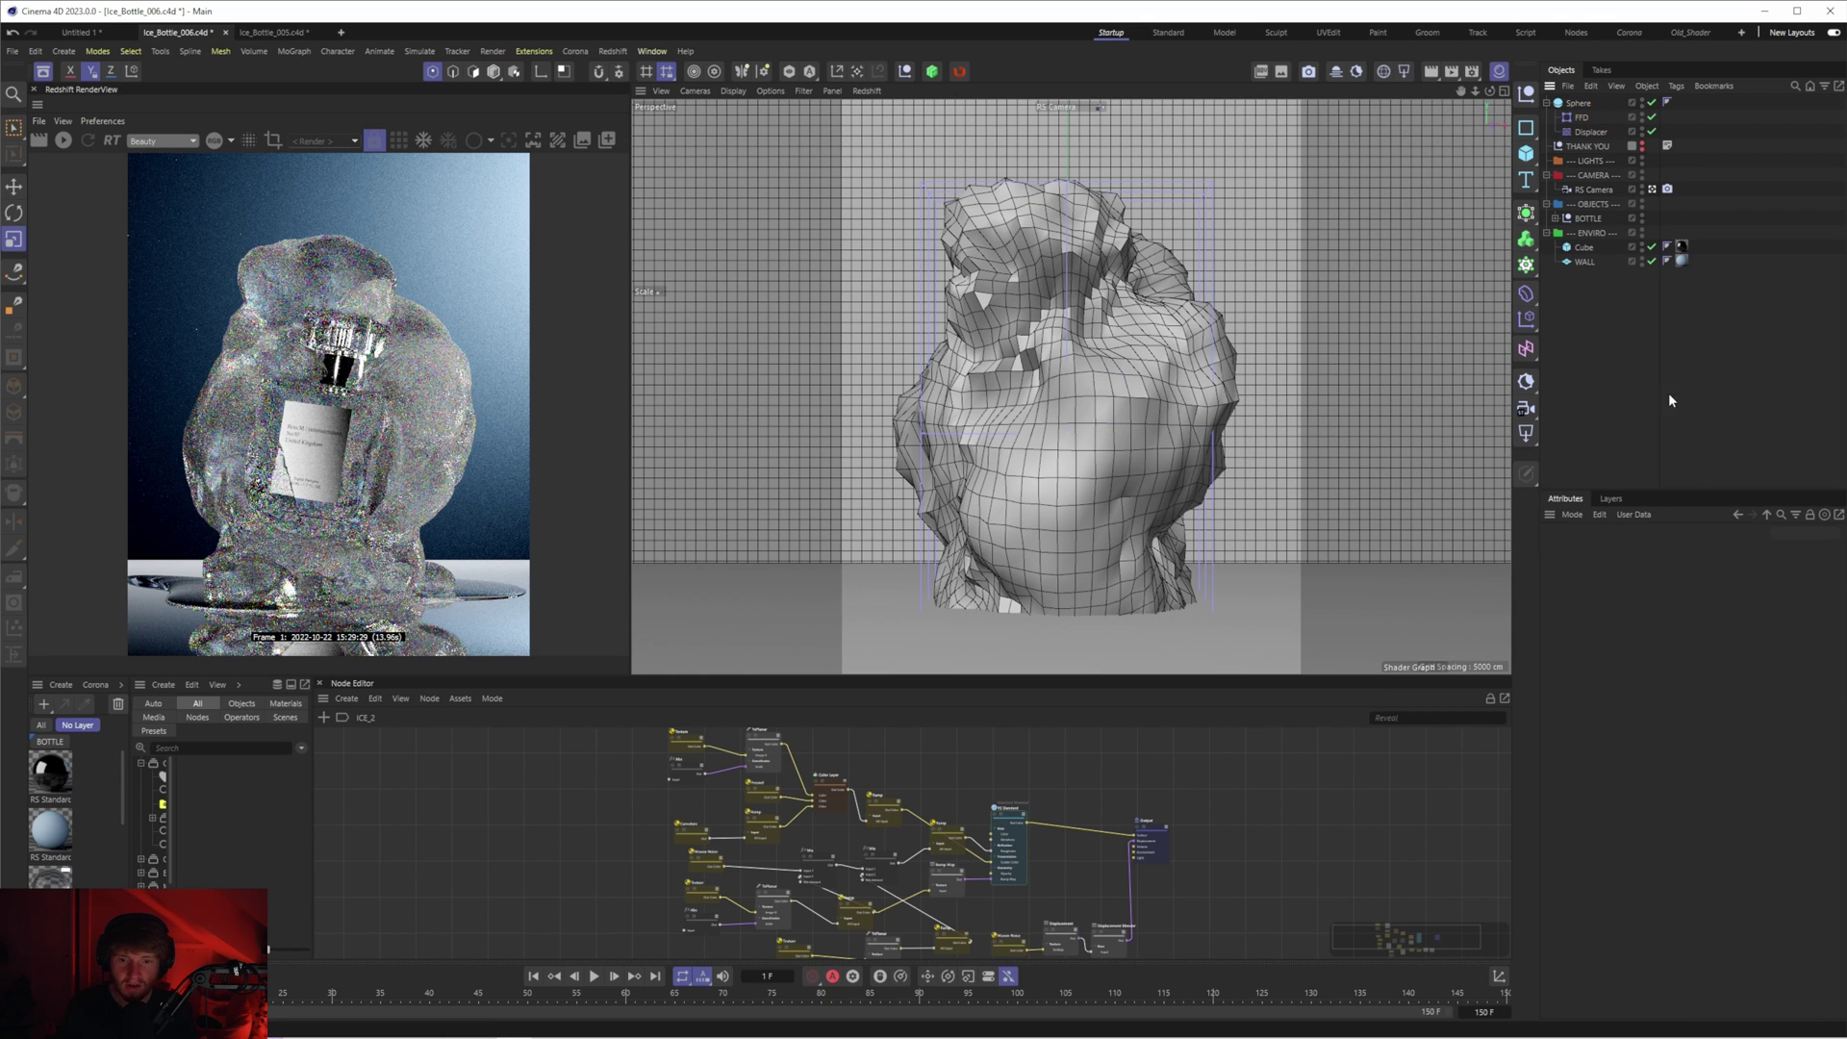
- Place the Sphere under a Subdivision Surface and switch the viewport to Gouraud Shading
left_click(1563, 104)
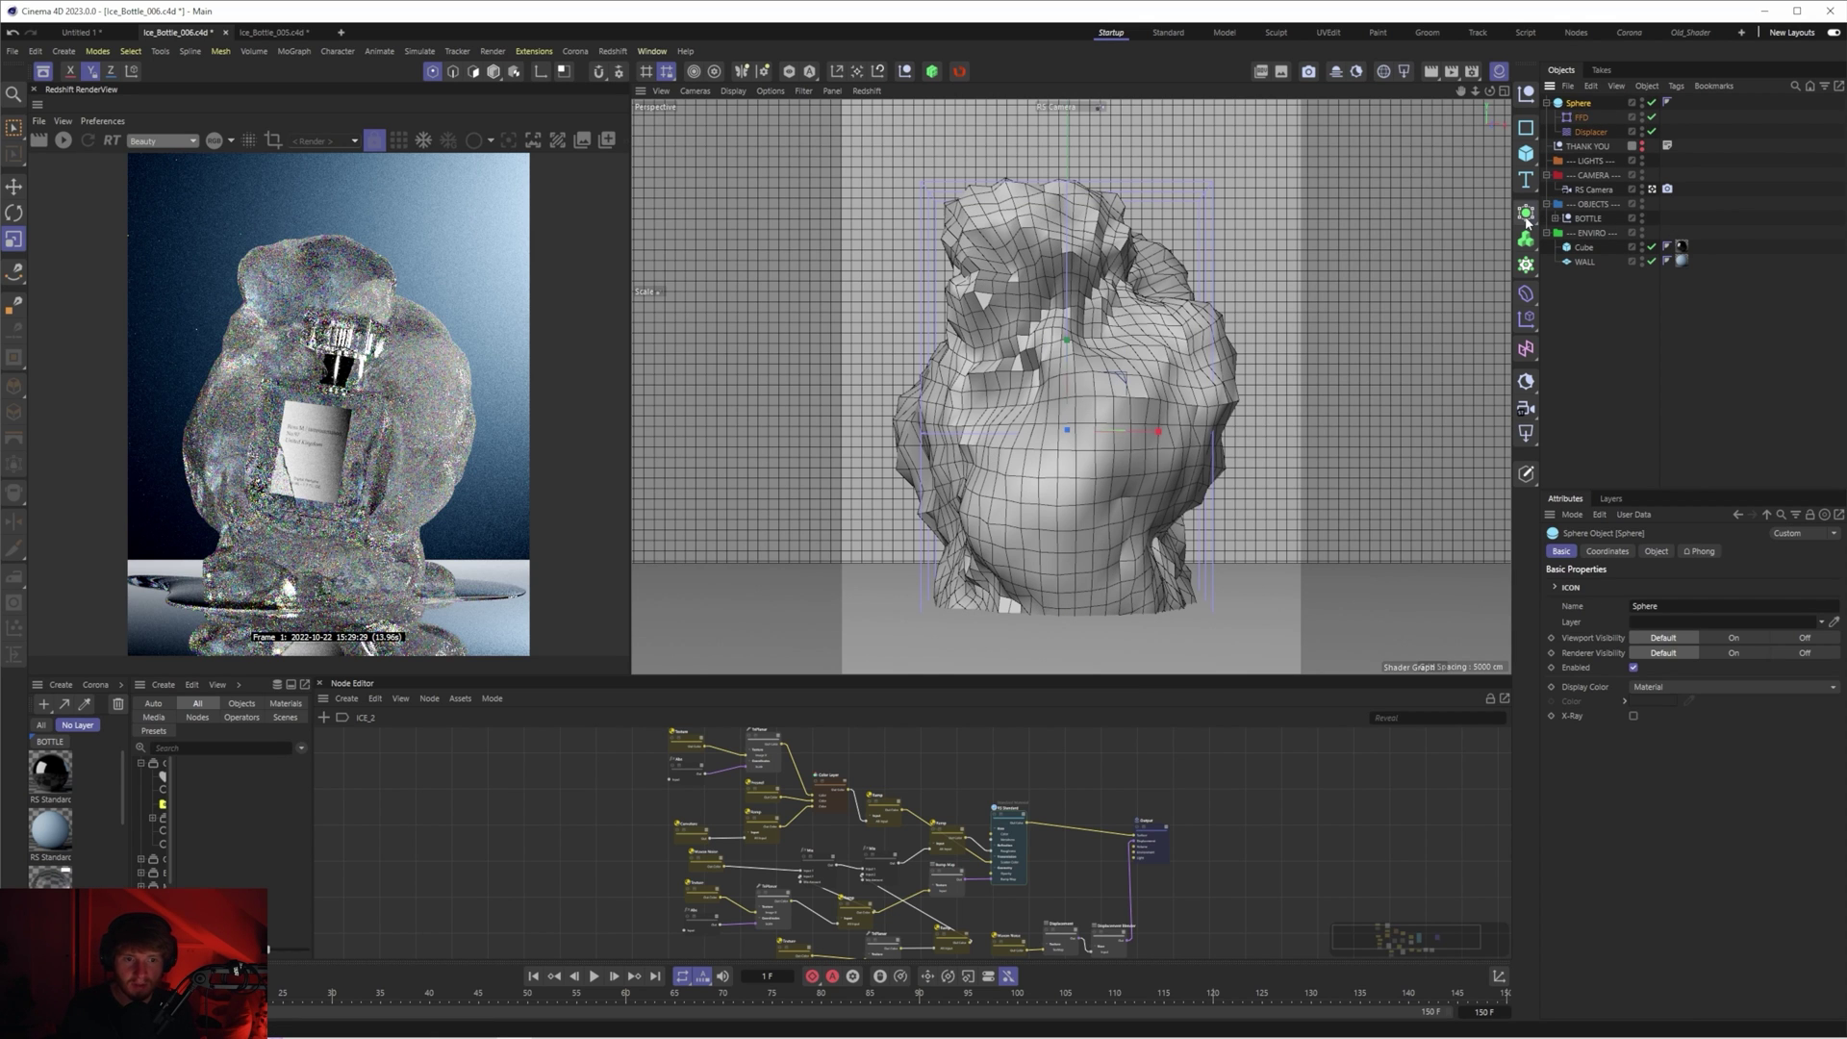
left_click(1525, 216, "alt")
left_click(732, 91)
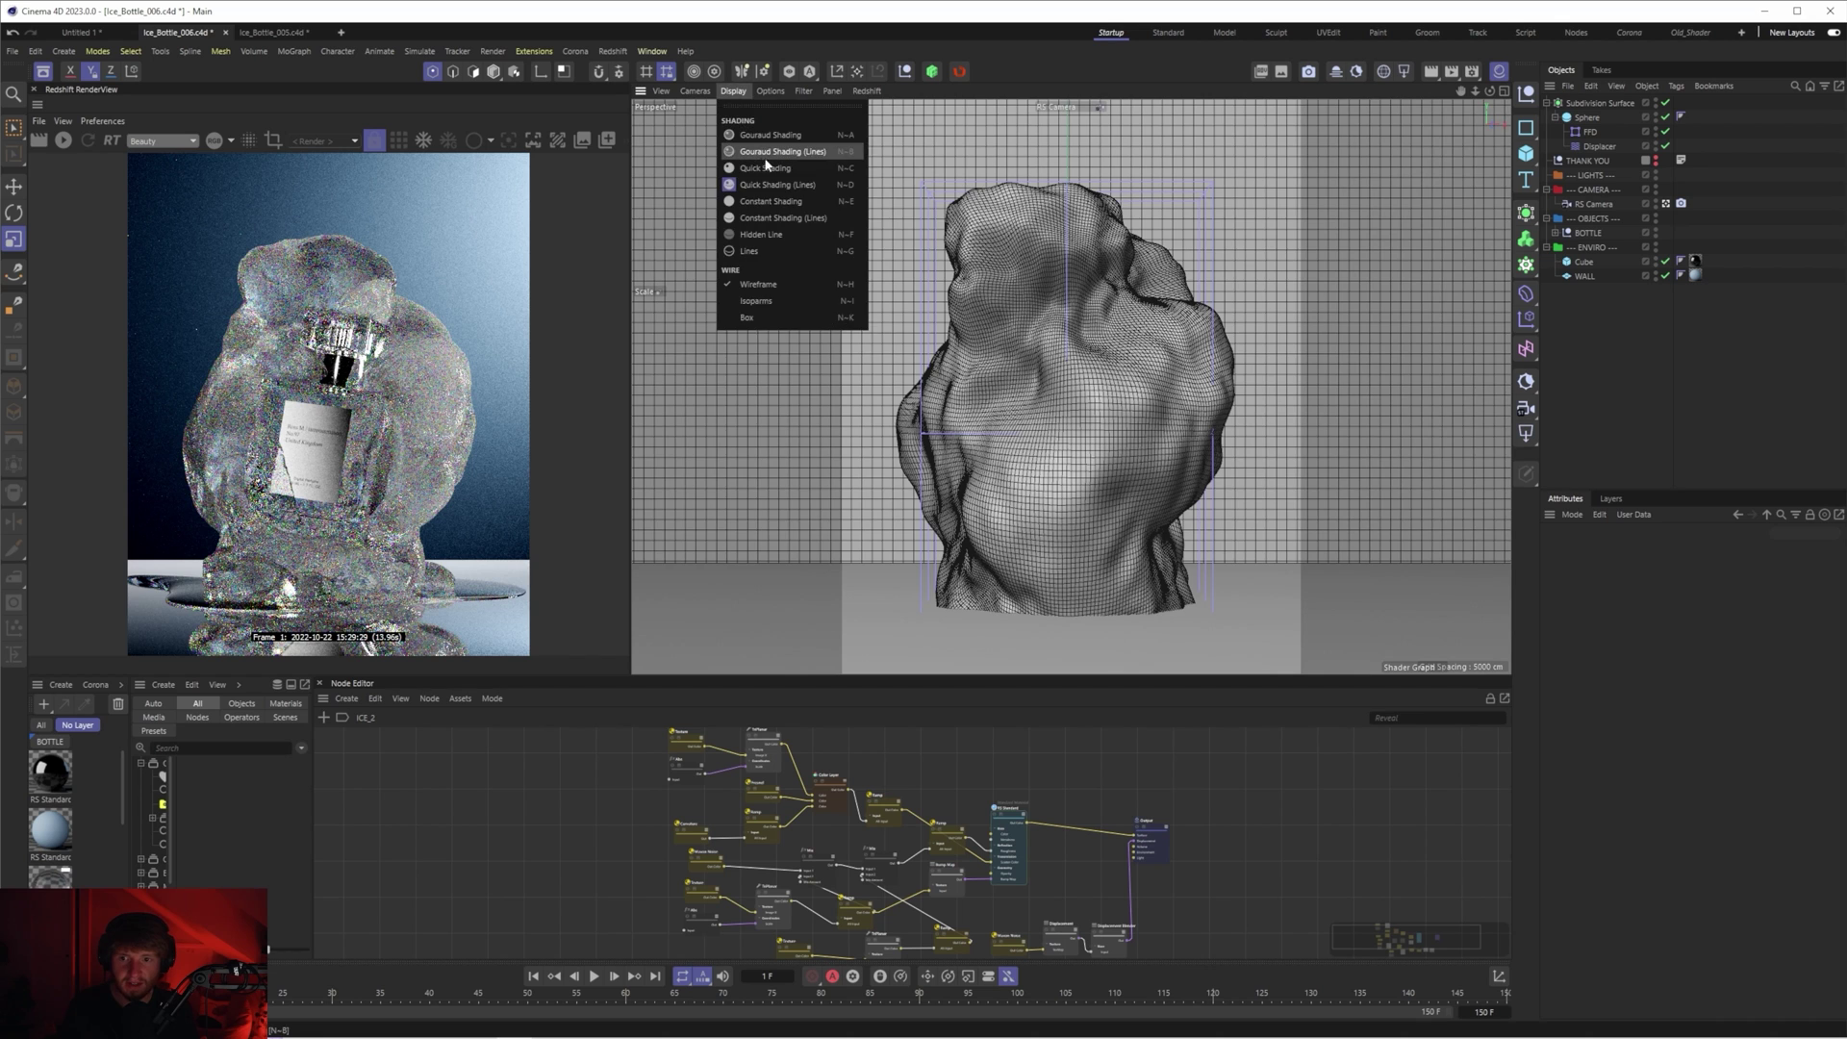
left_click(765, 157)
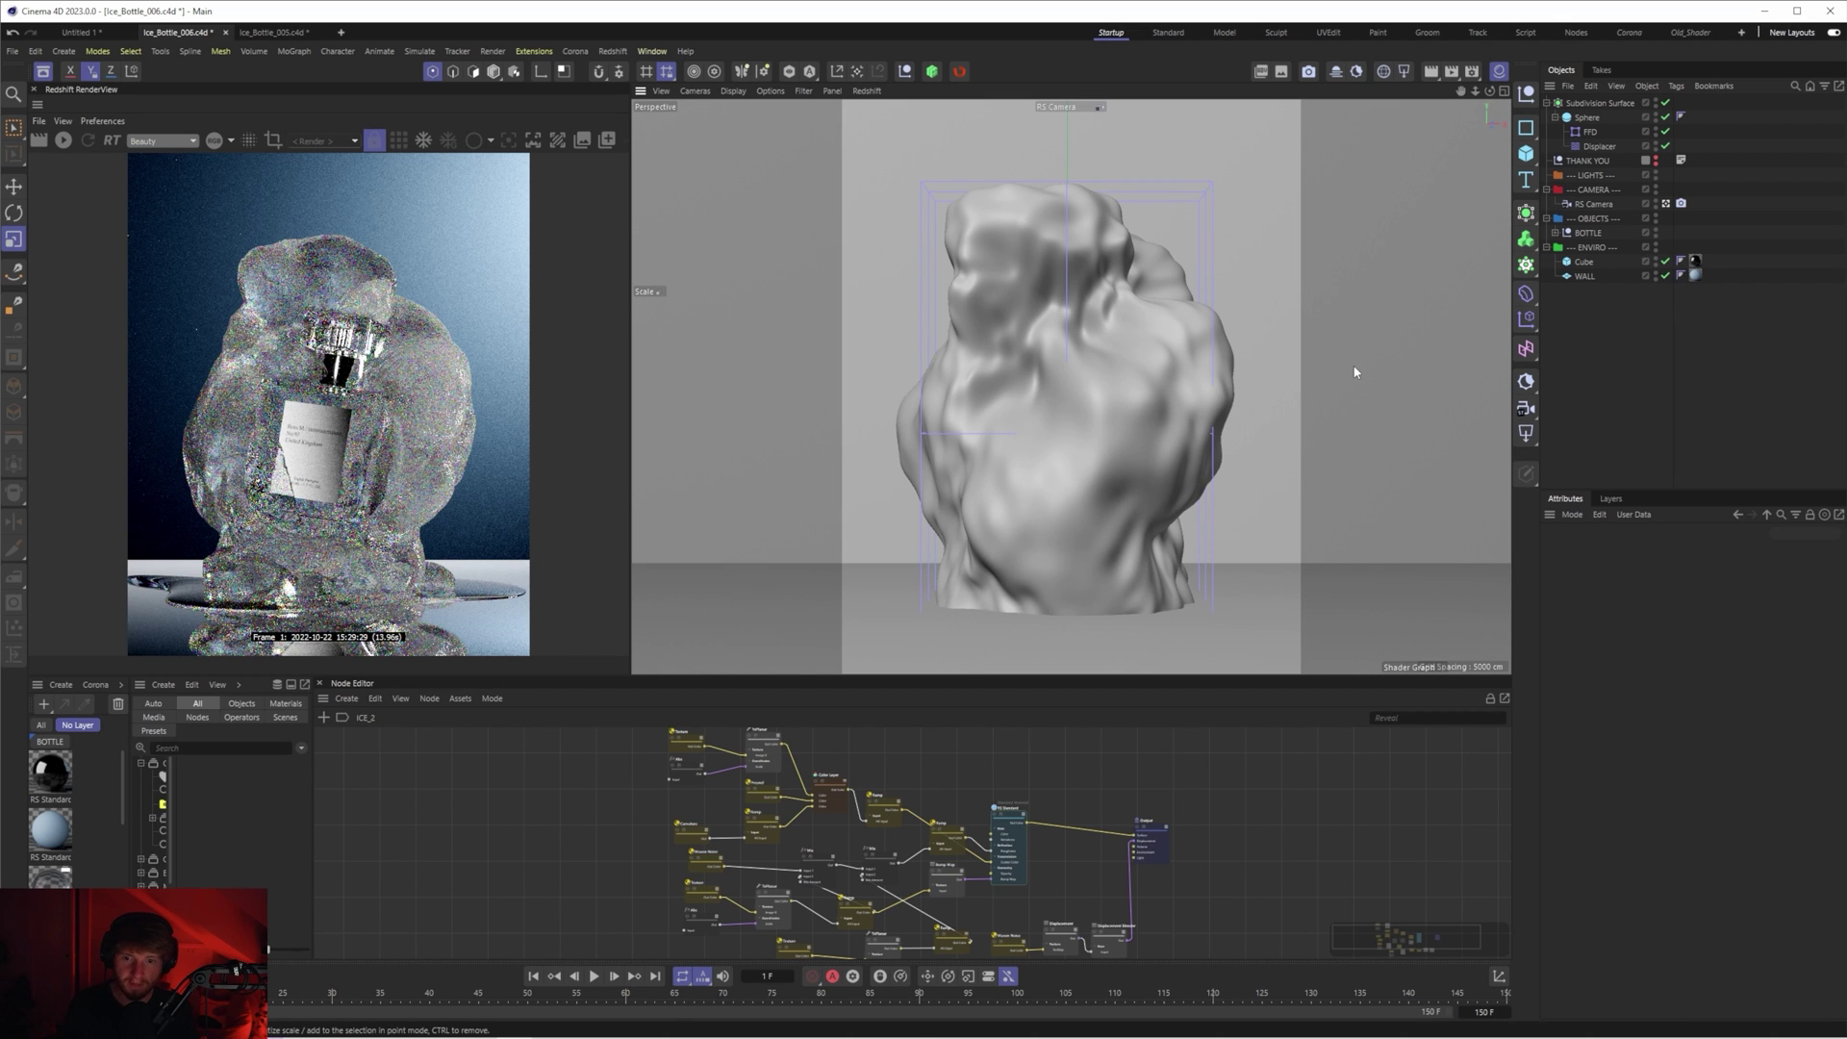
- Check the ice bottle reference images in PureRef, then minimize the window
mouse_move(929, 1031)
left_click(761, 1025)
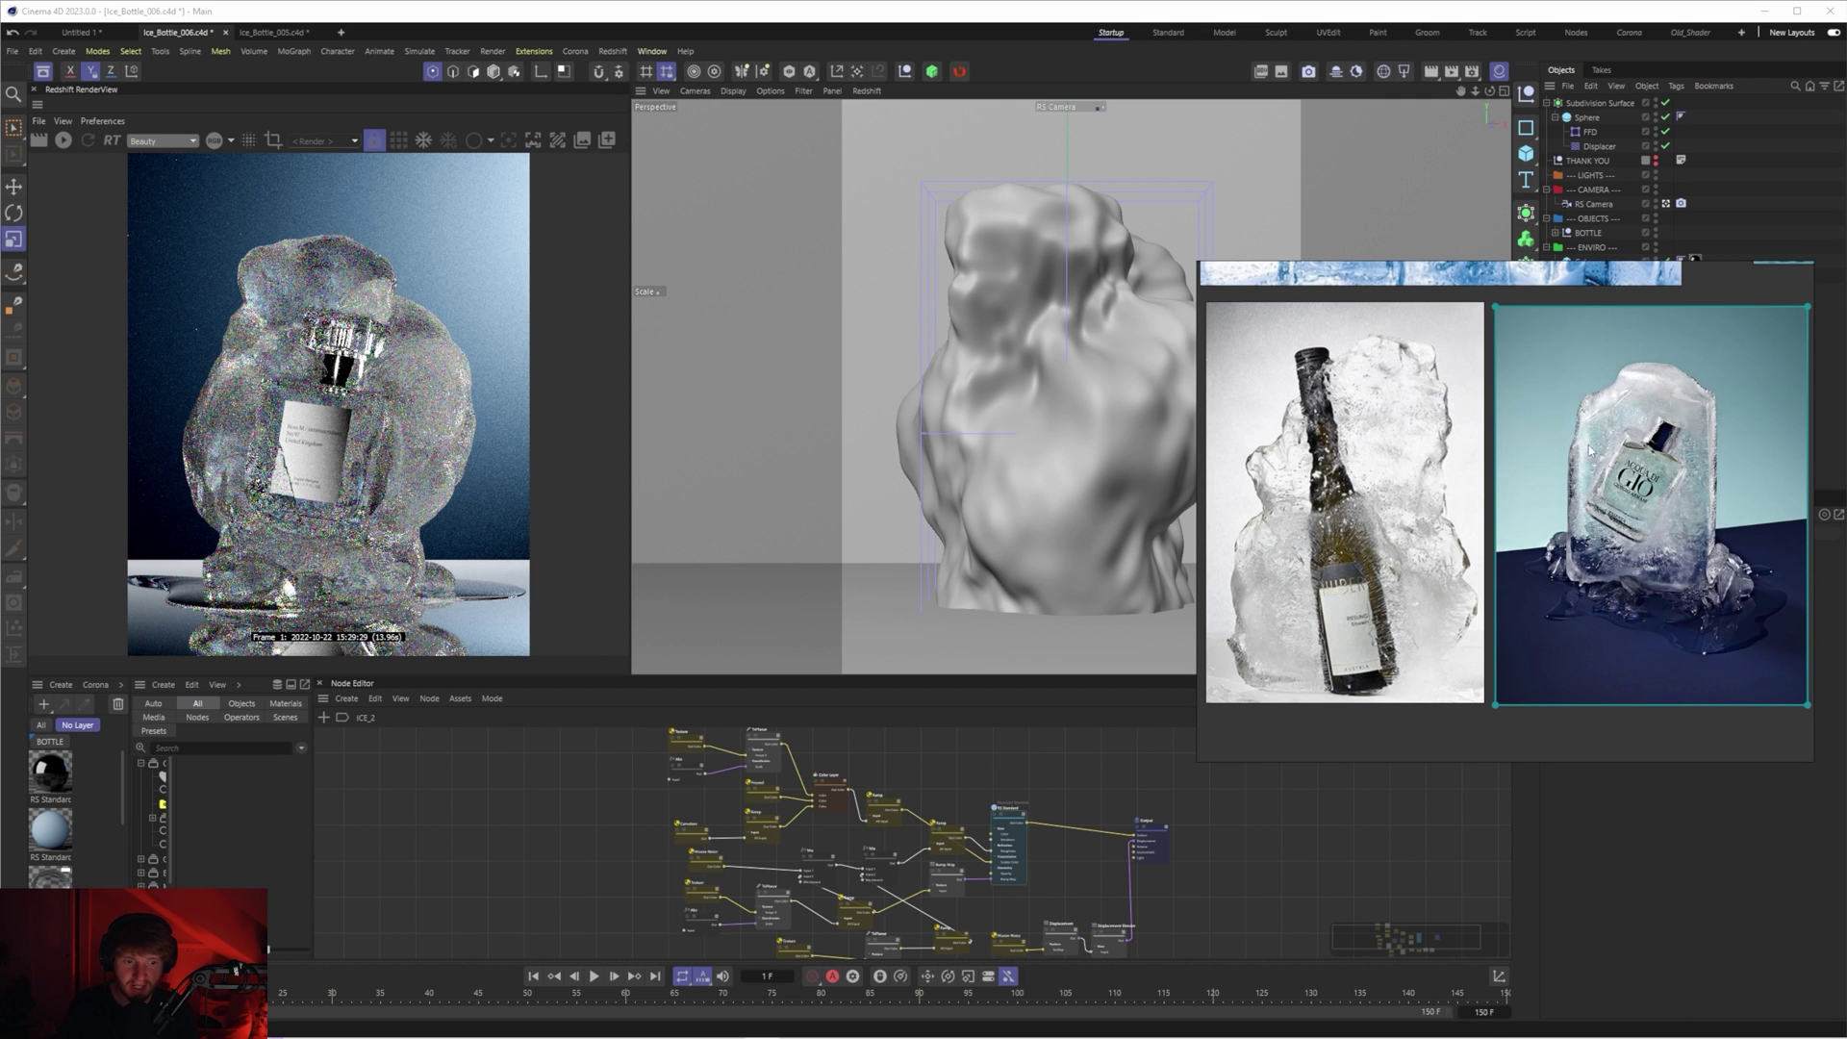
left_click_drag(1408, 499, 1449, 498)
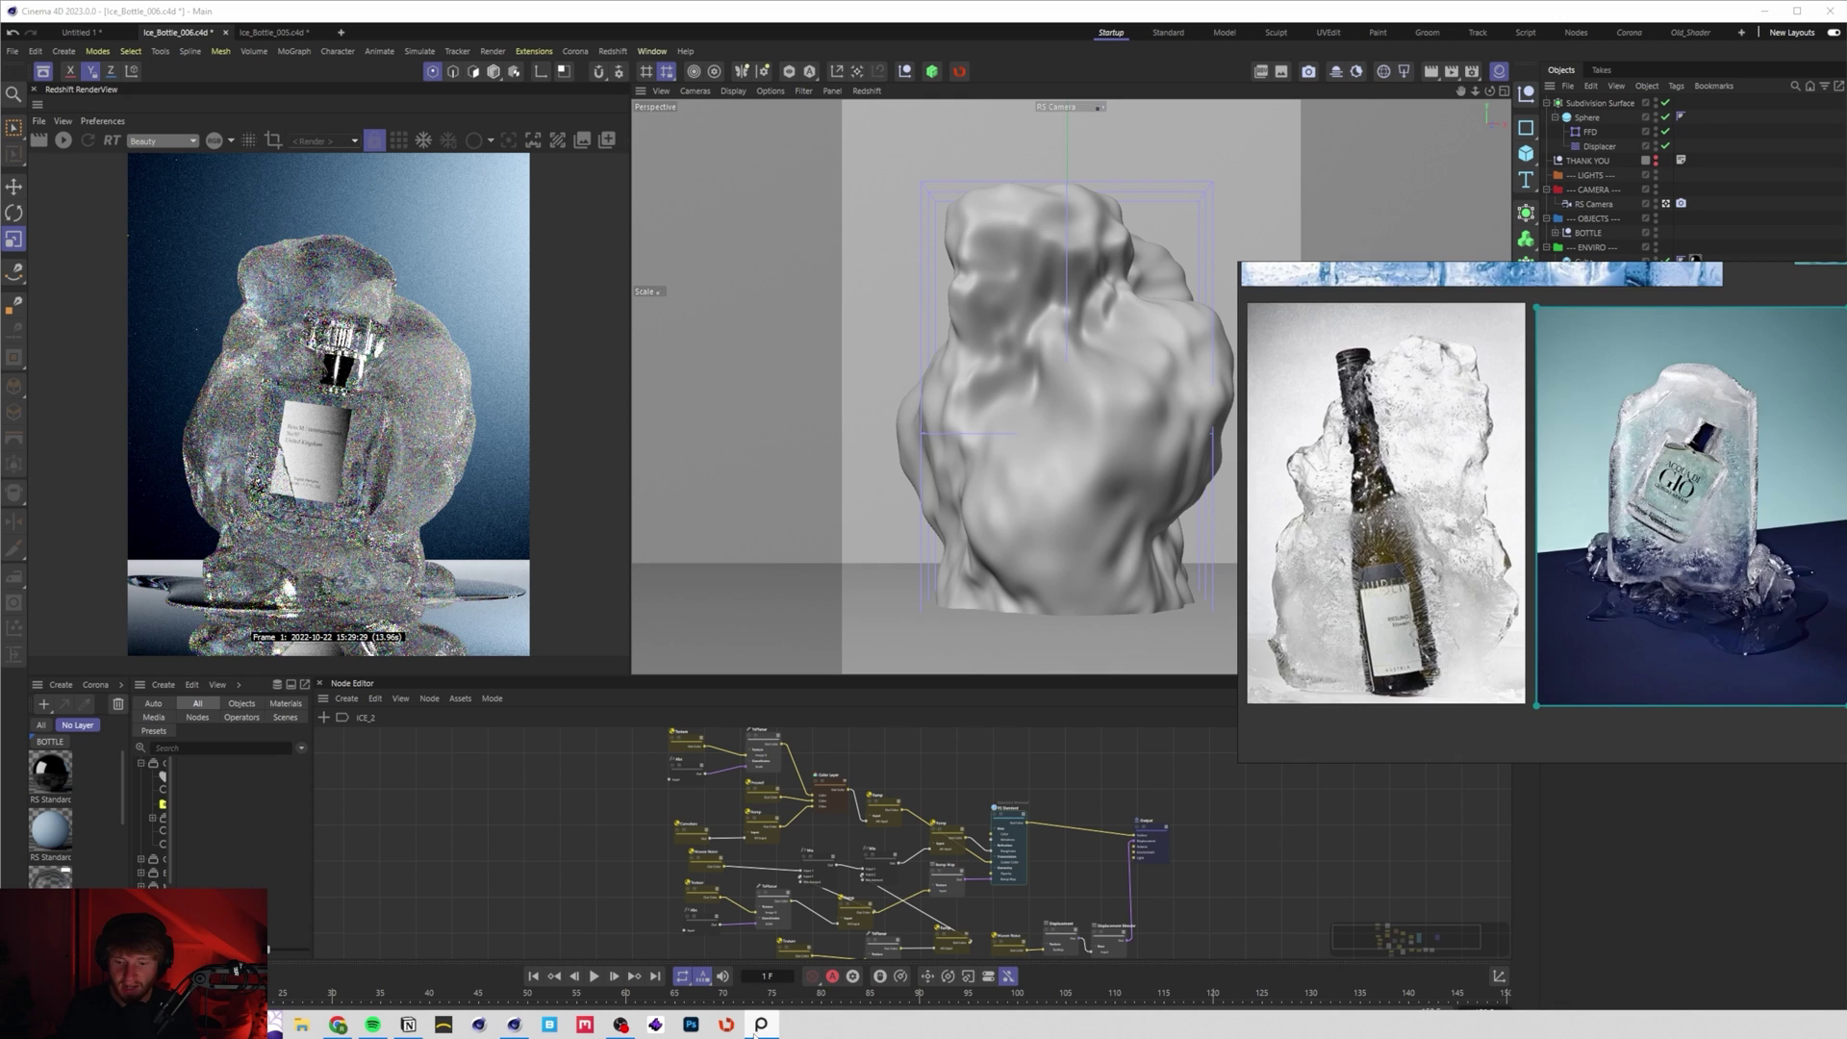
left_click(761, 1025)
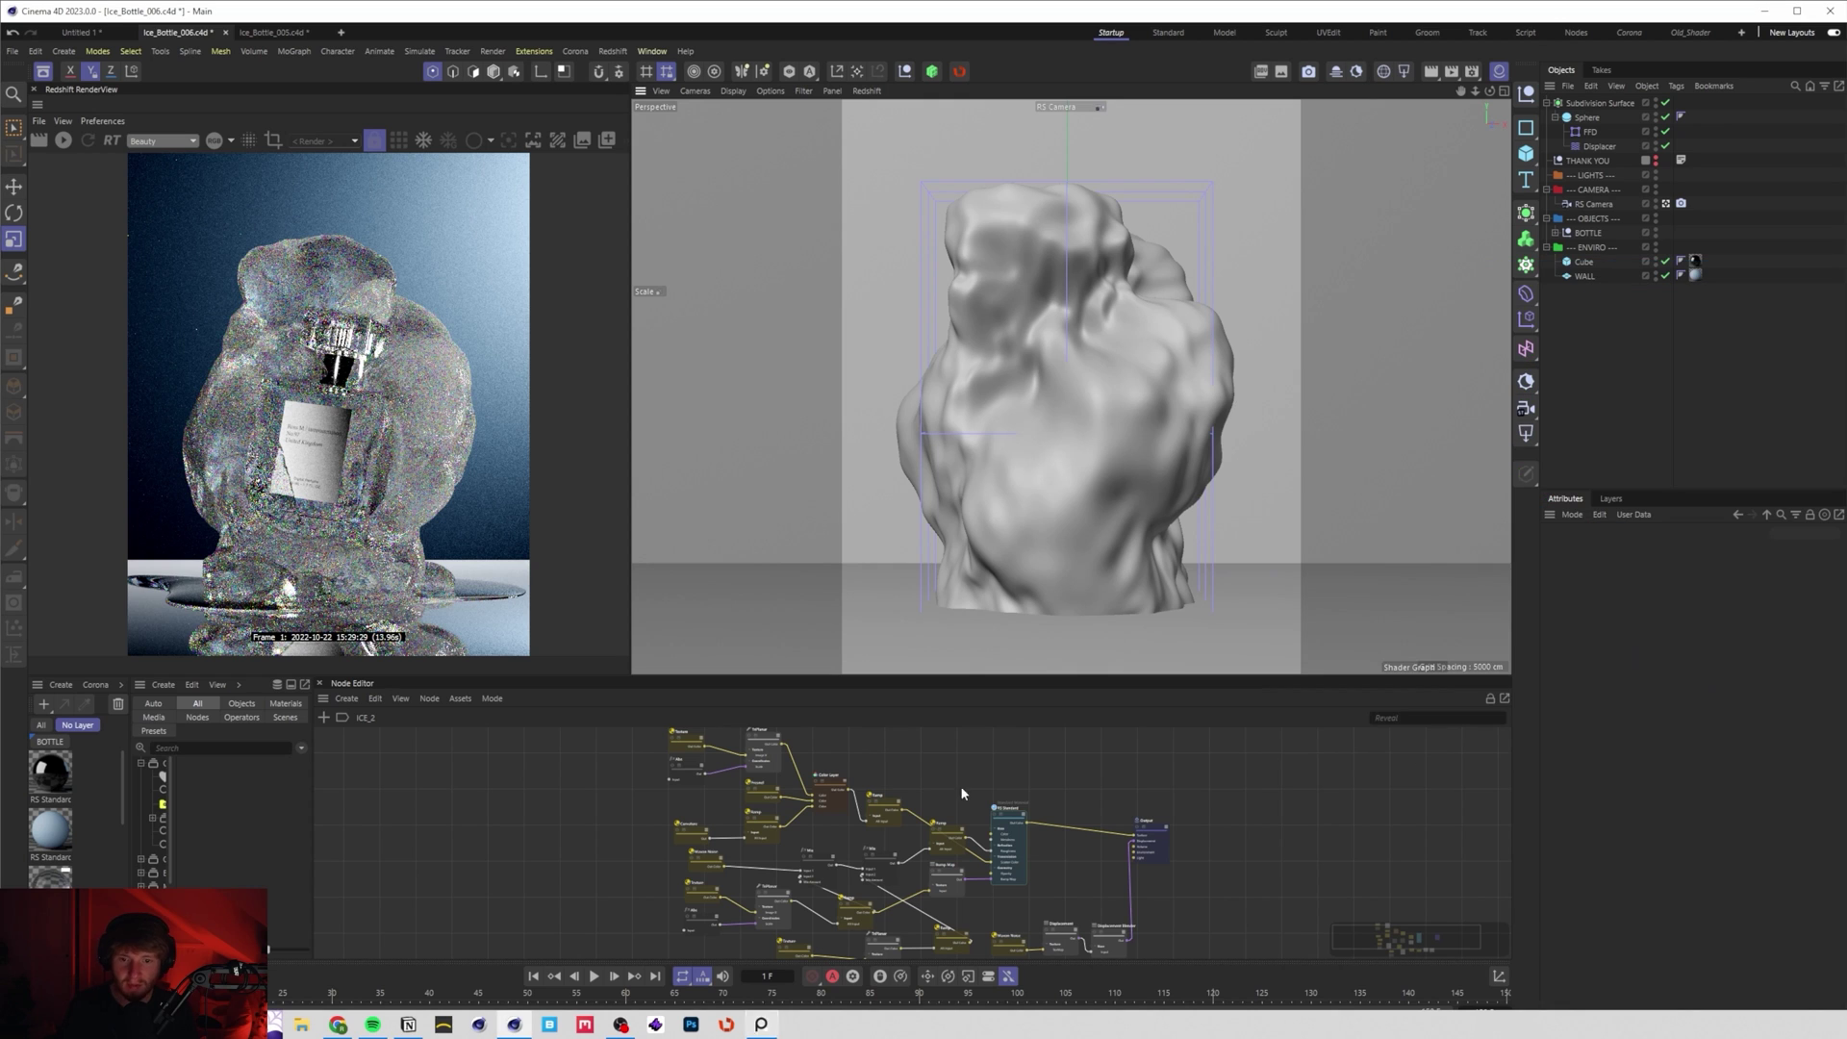
- Raise the third Noise layer's High Clip to 77%
left_click(1587, 146)
left_click(1671, 562)
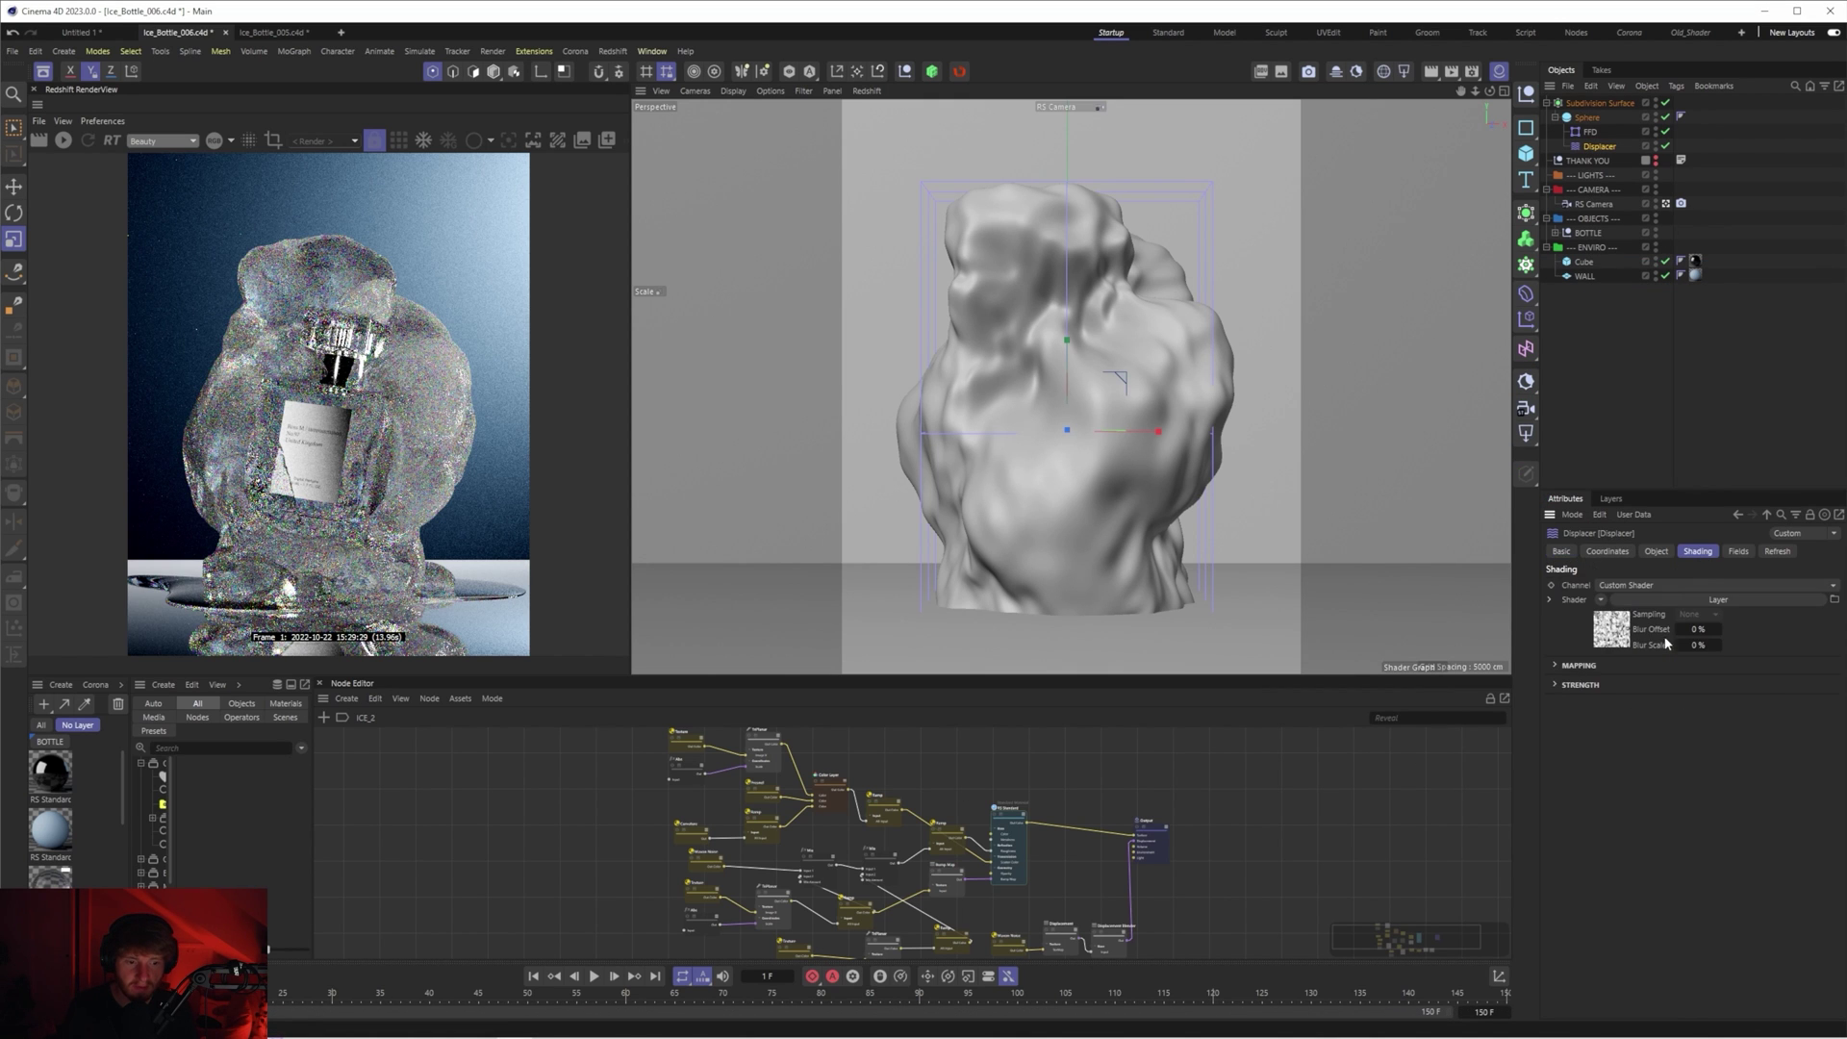
left_click(1605, 746)
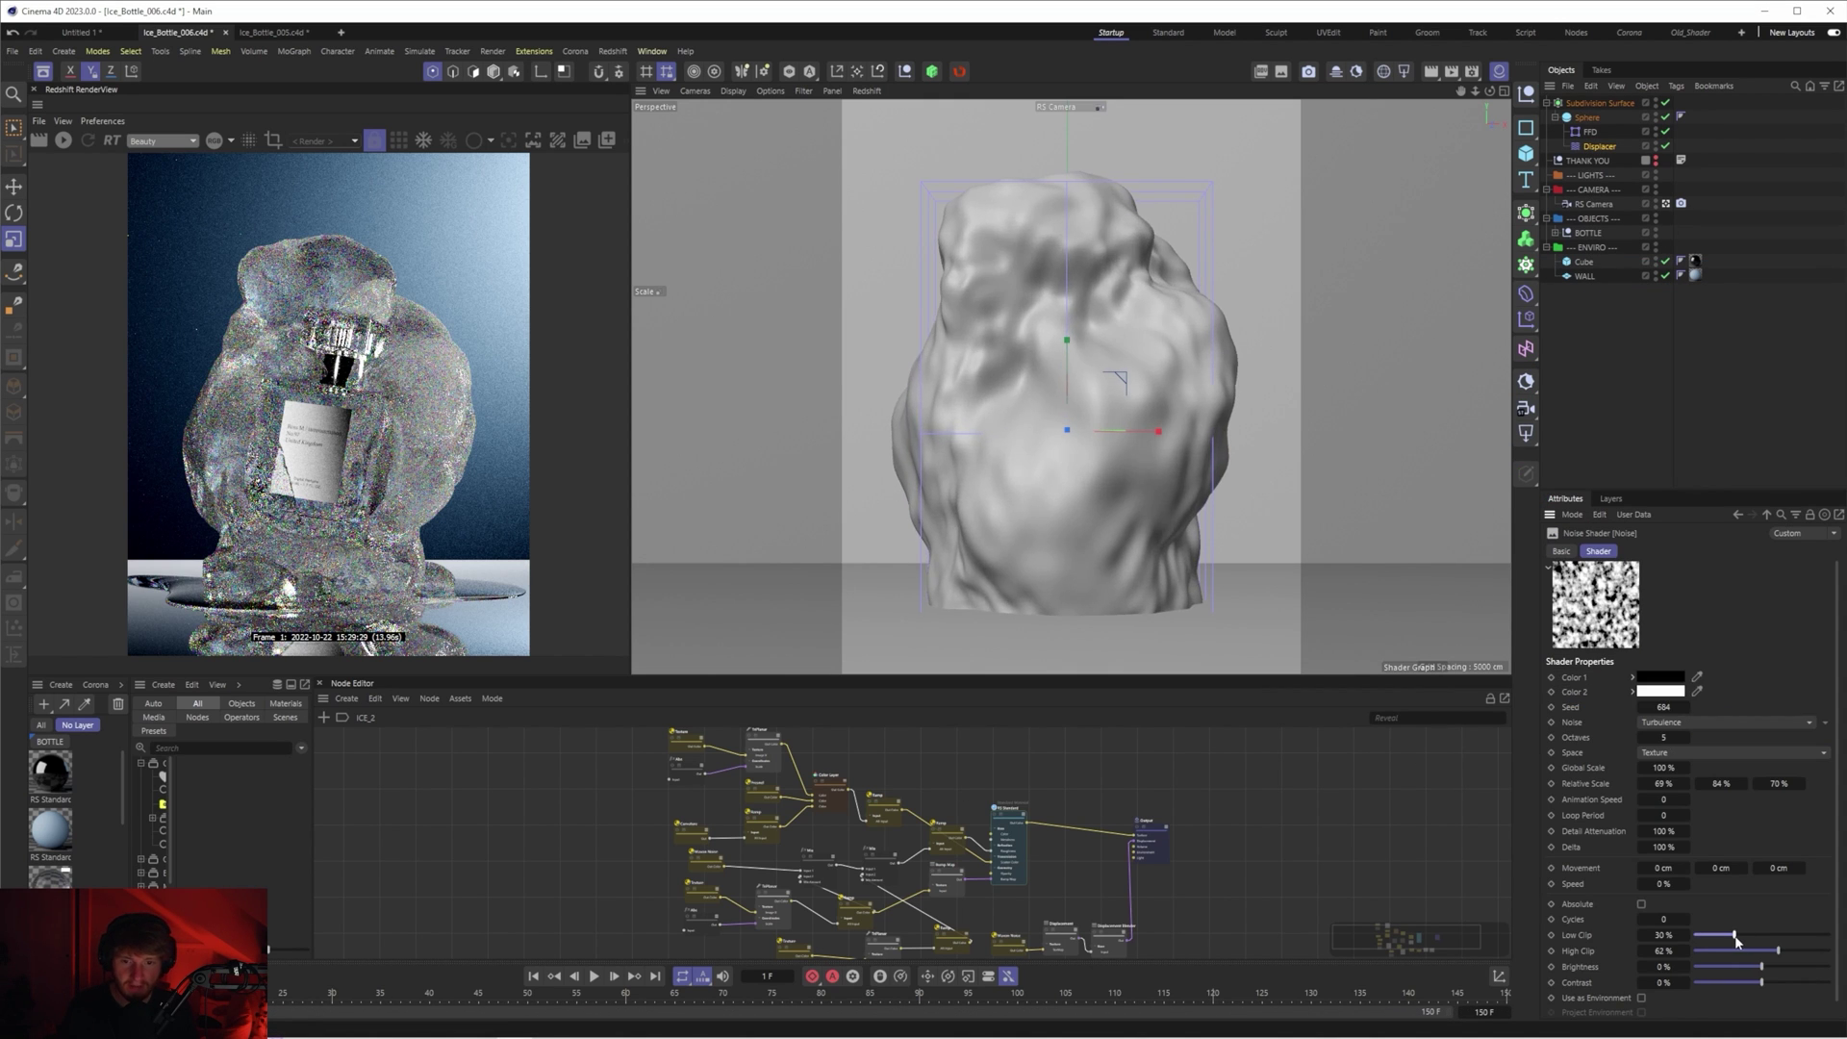
left_click_drag(1780, 951, 1737, 936)
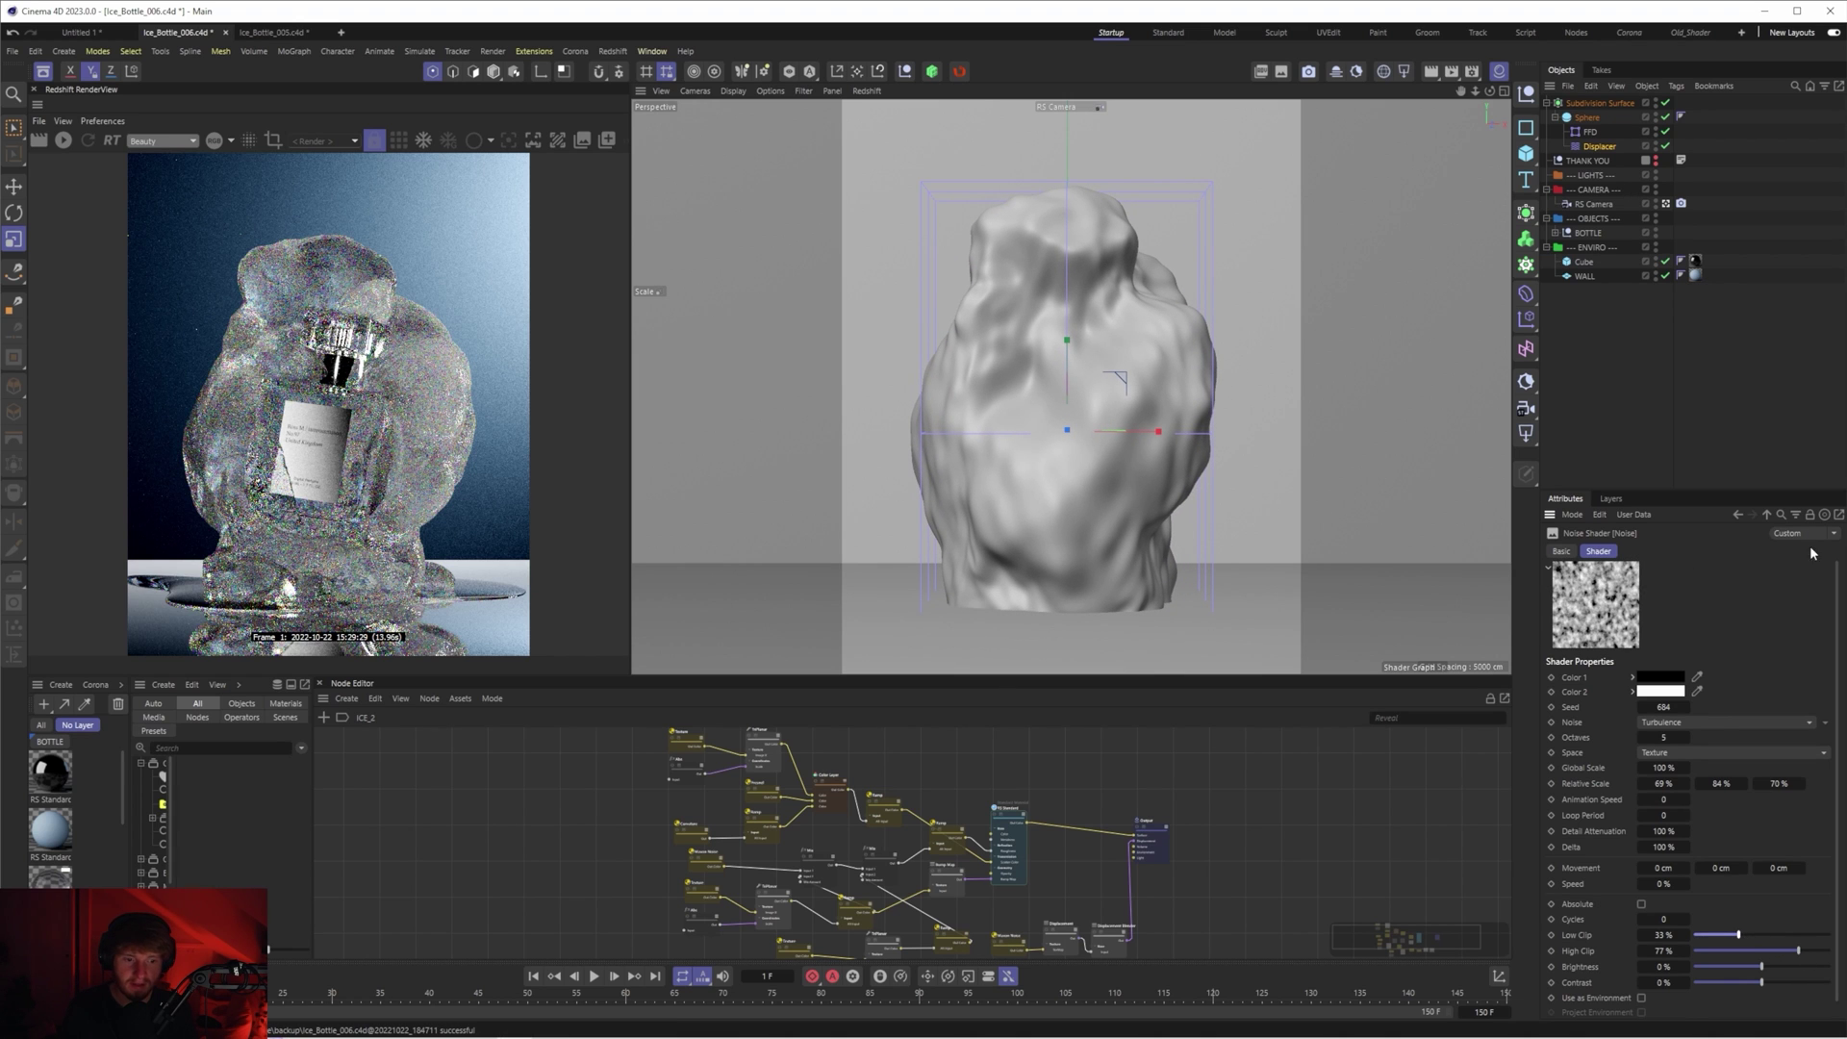
- Adjust the second Noise's High Clip and set that layer's opacity to 30%
left_click(1736, 515)
left_click(1562, 728)
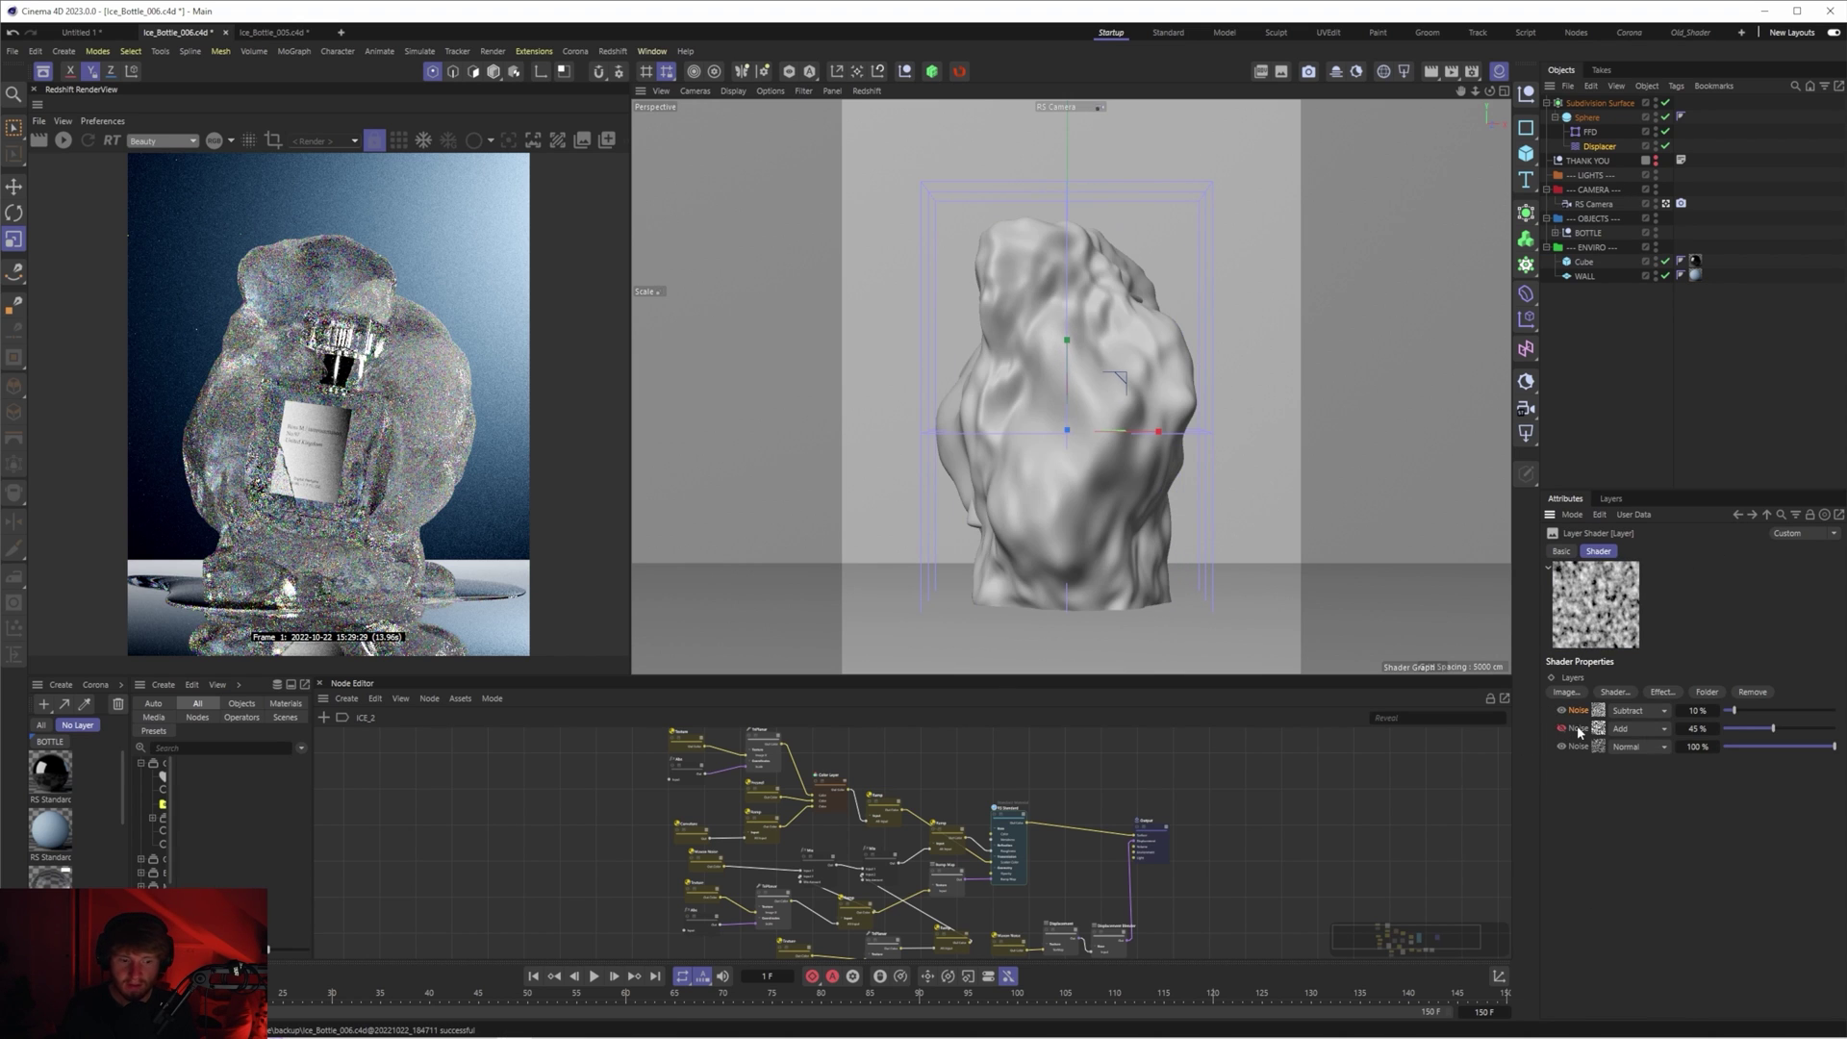
left_click(1562, 728)
left_click(1596, 736)
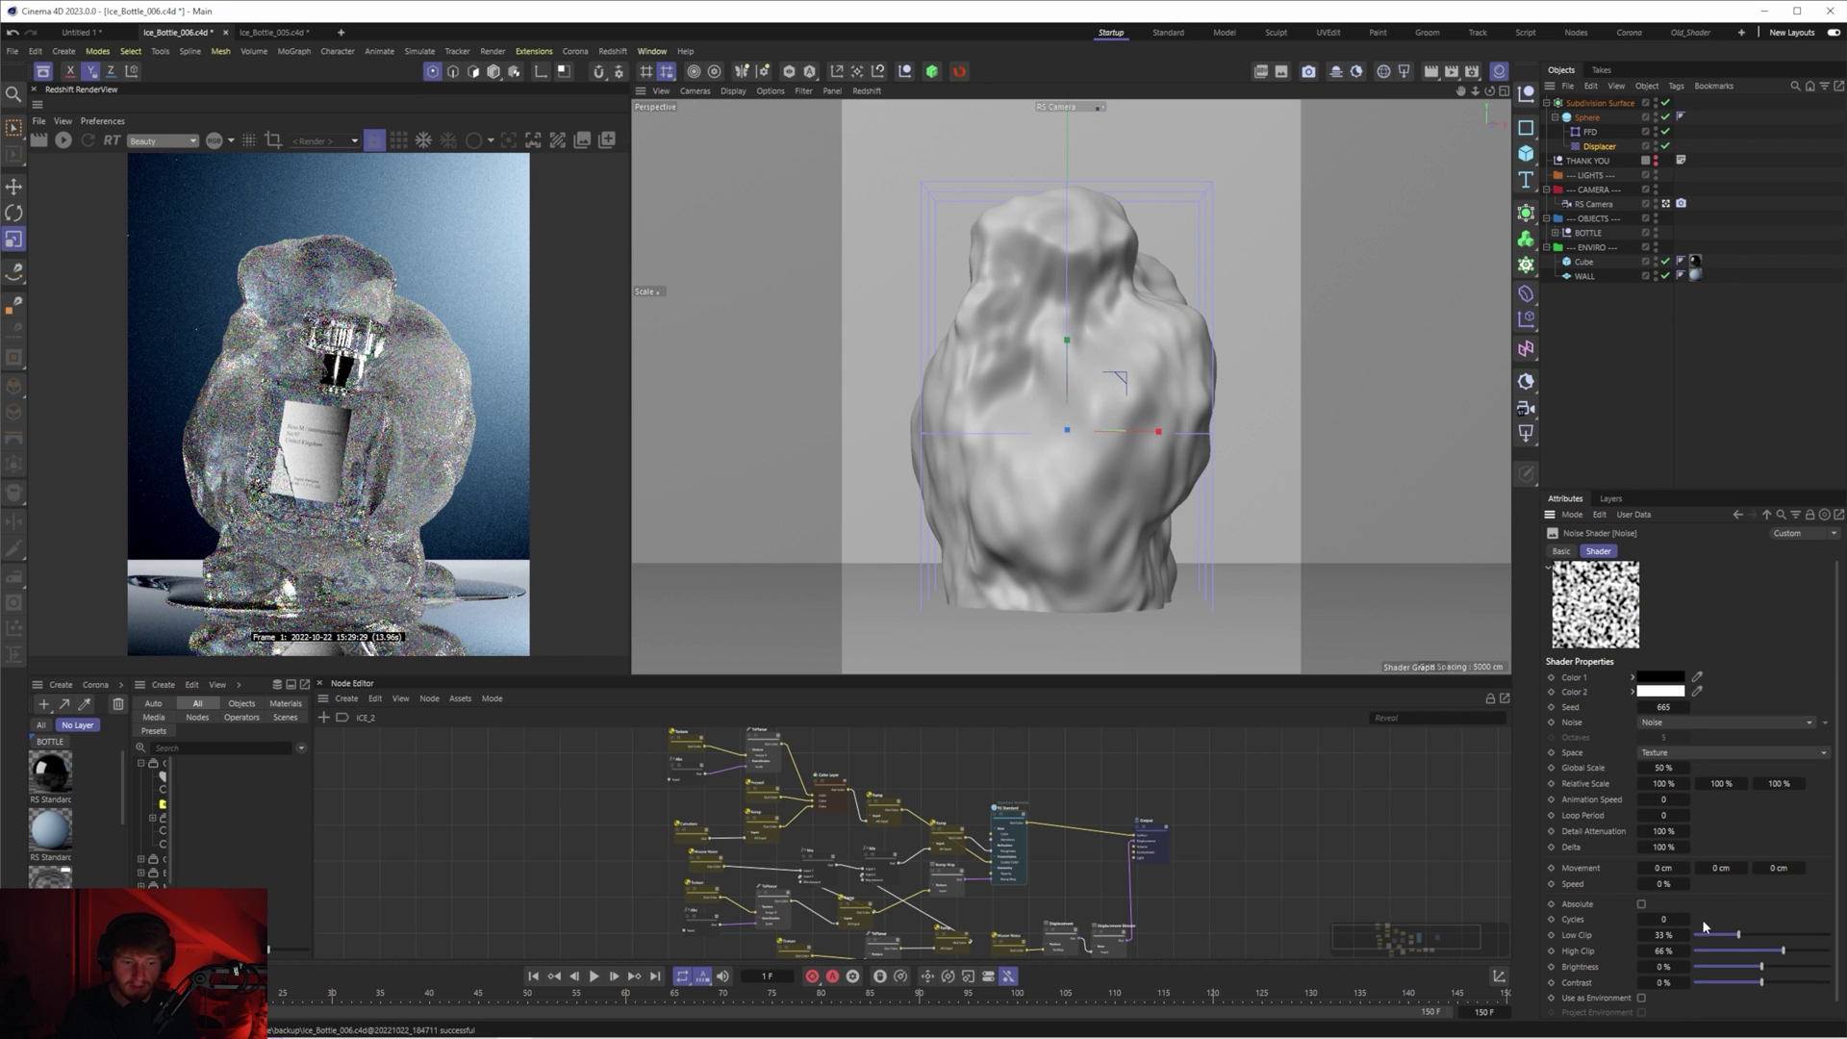
left_click_drag(1805, 951, 1733, 937)
left_click(1738, 515)
left_click_drag(1709, 729, 1661, 731)
type("30")
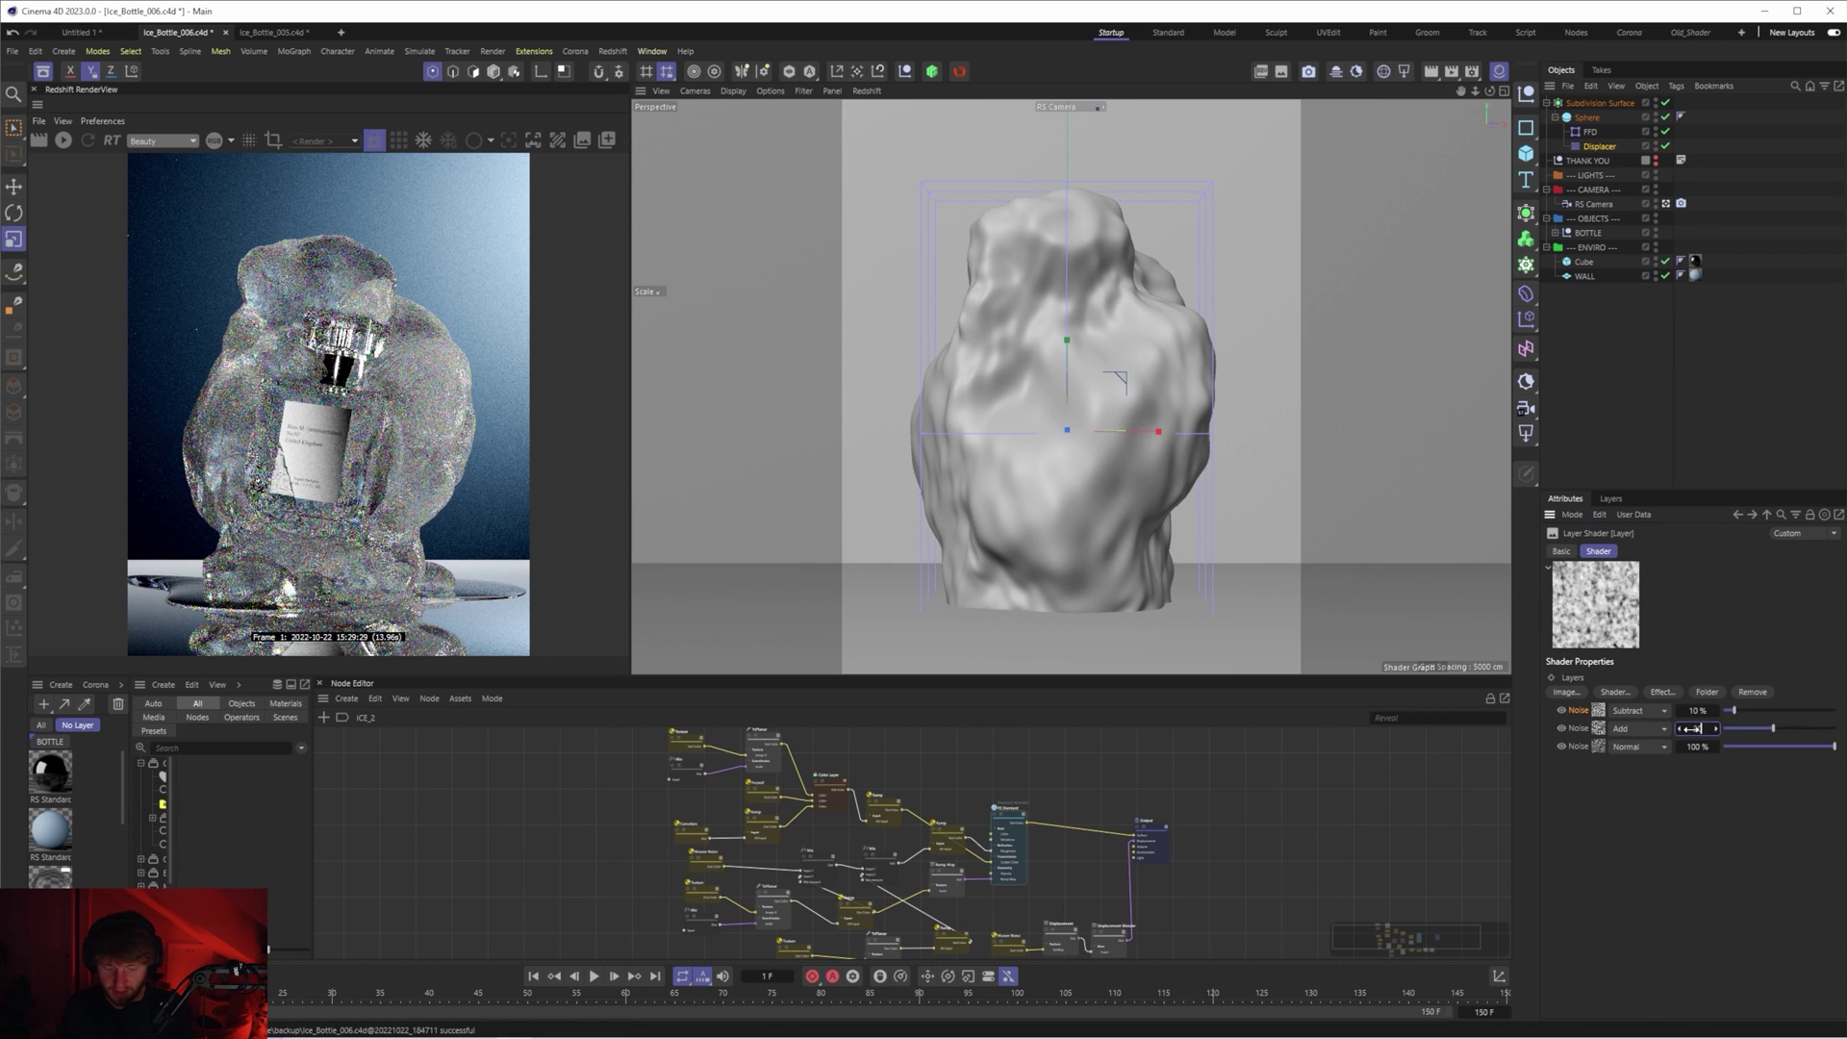
key("Return")
left_click(1561, 728)
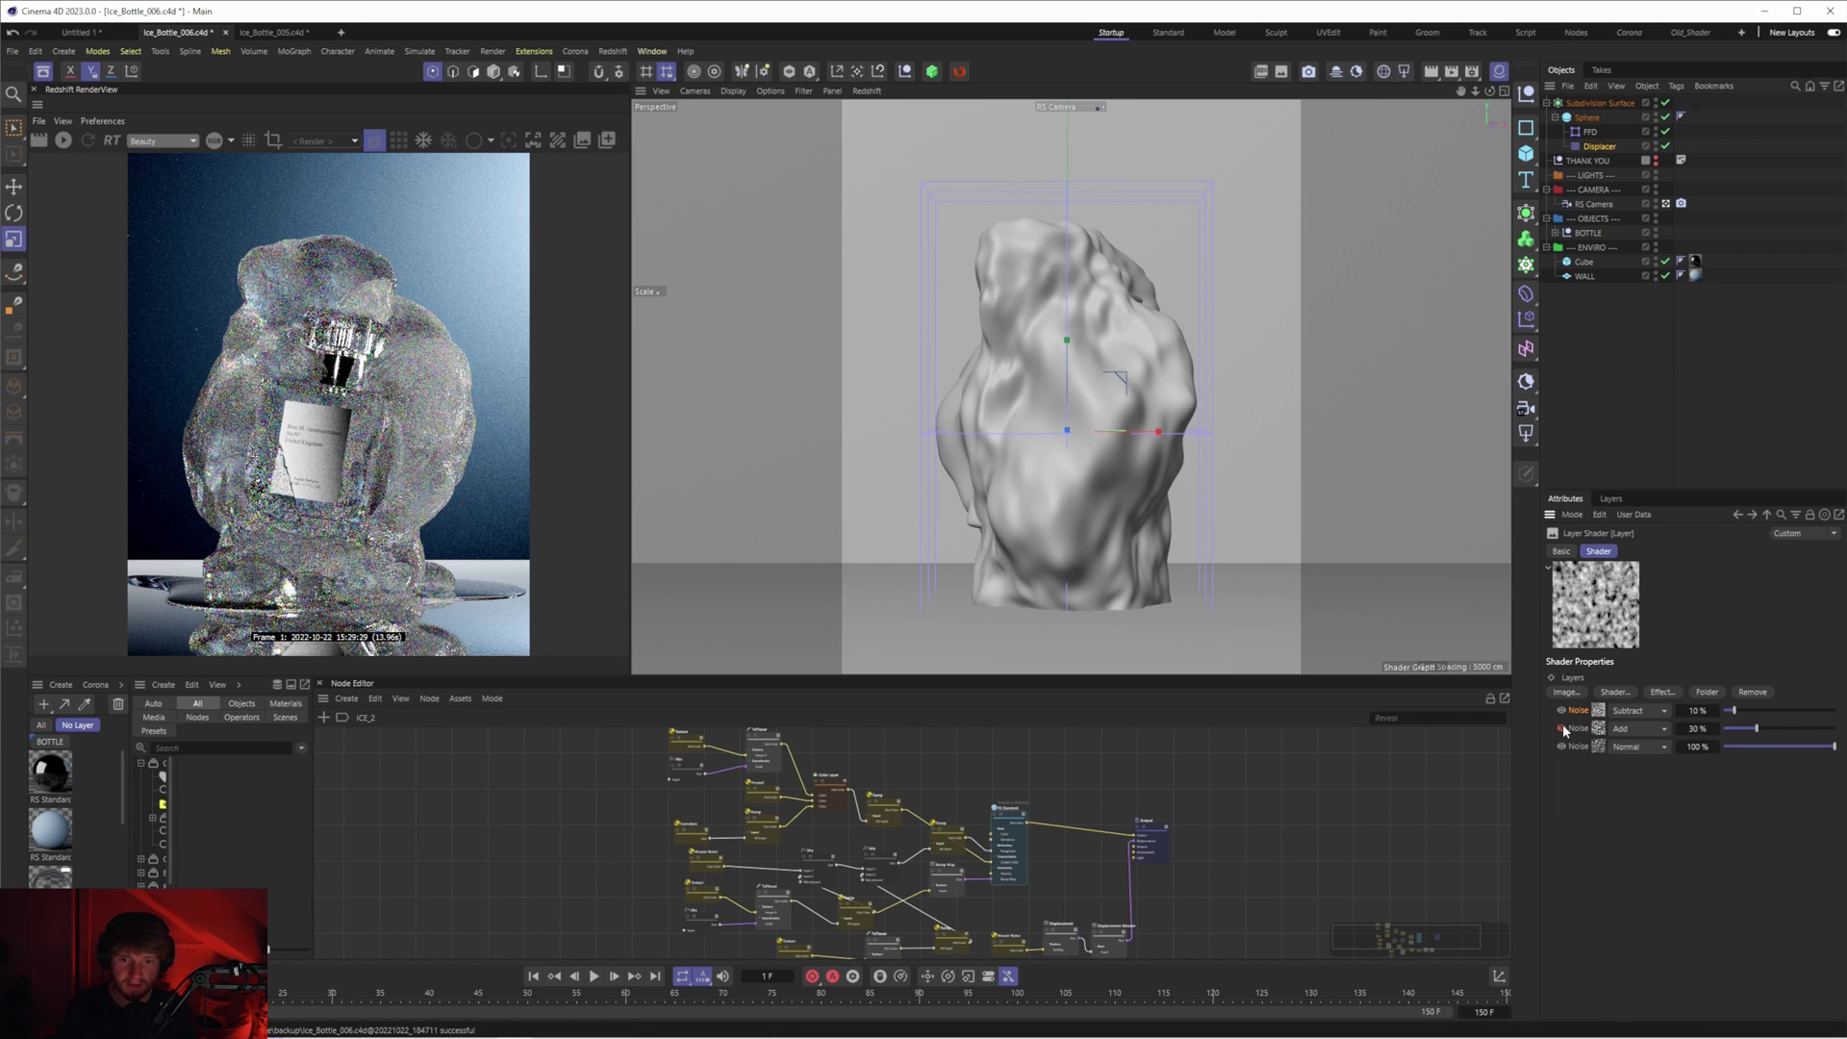
left_click(1562, 728)
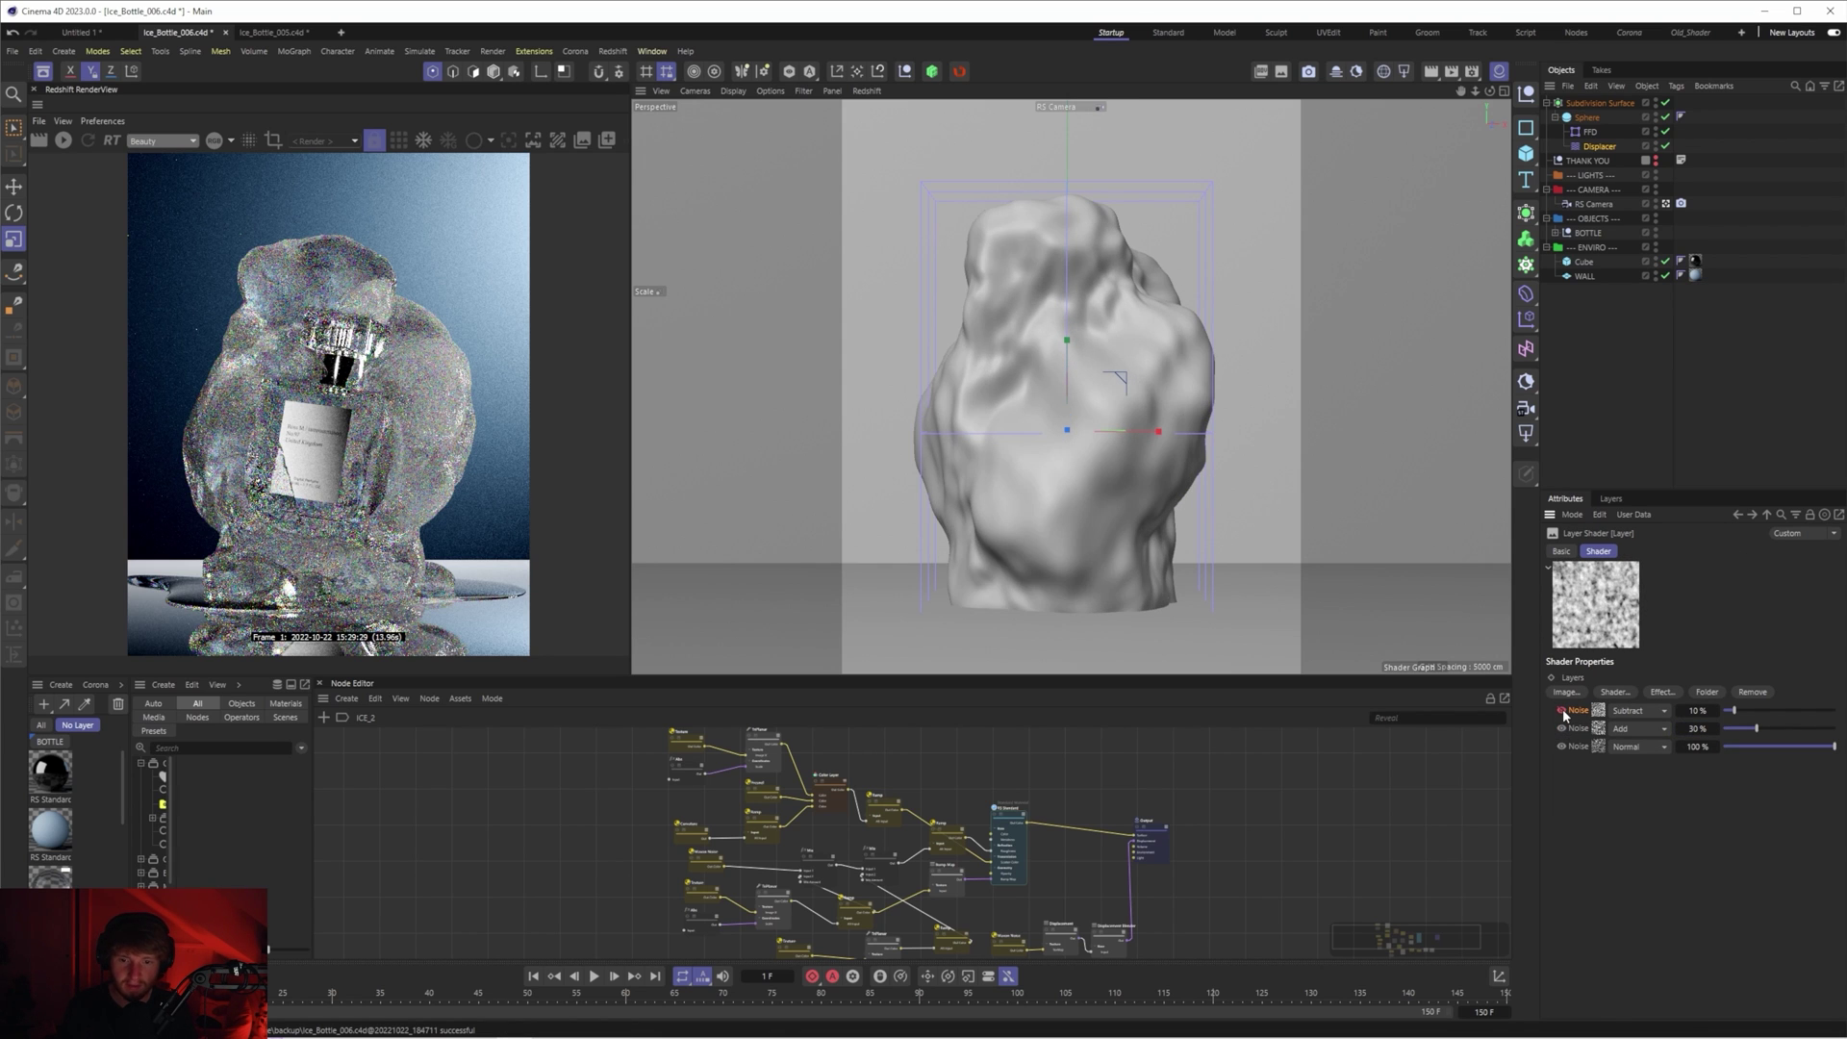
- Lower the first Noise's Low Clip to 24%
left_click(1575, 709)
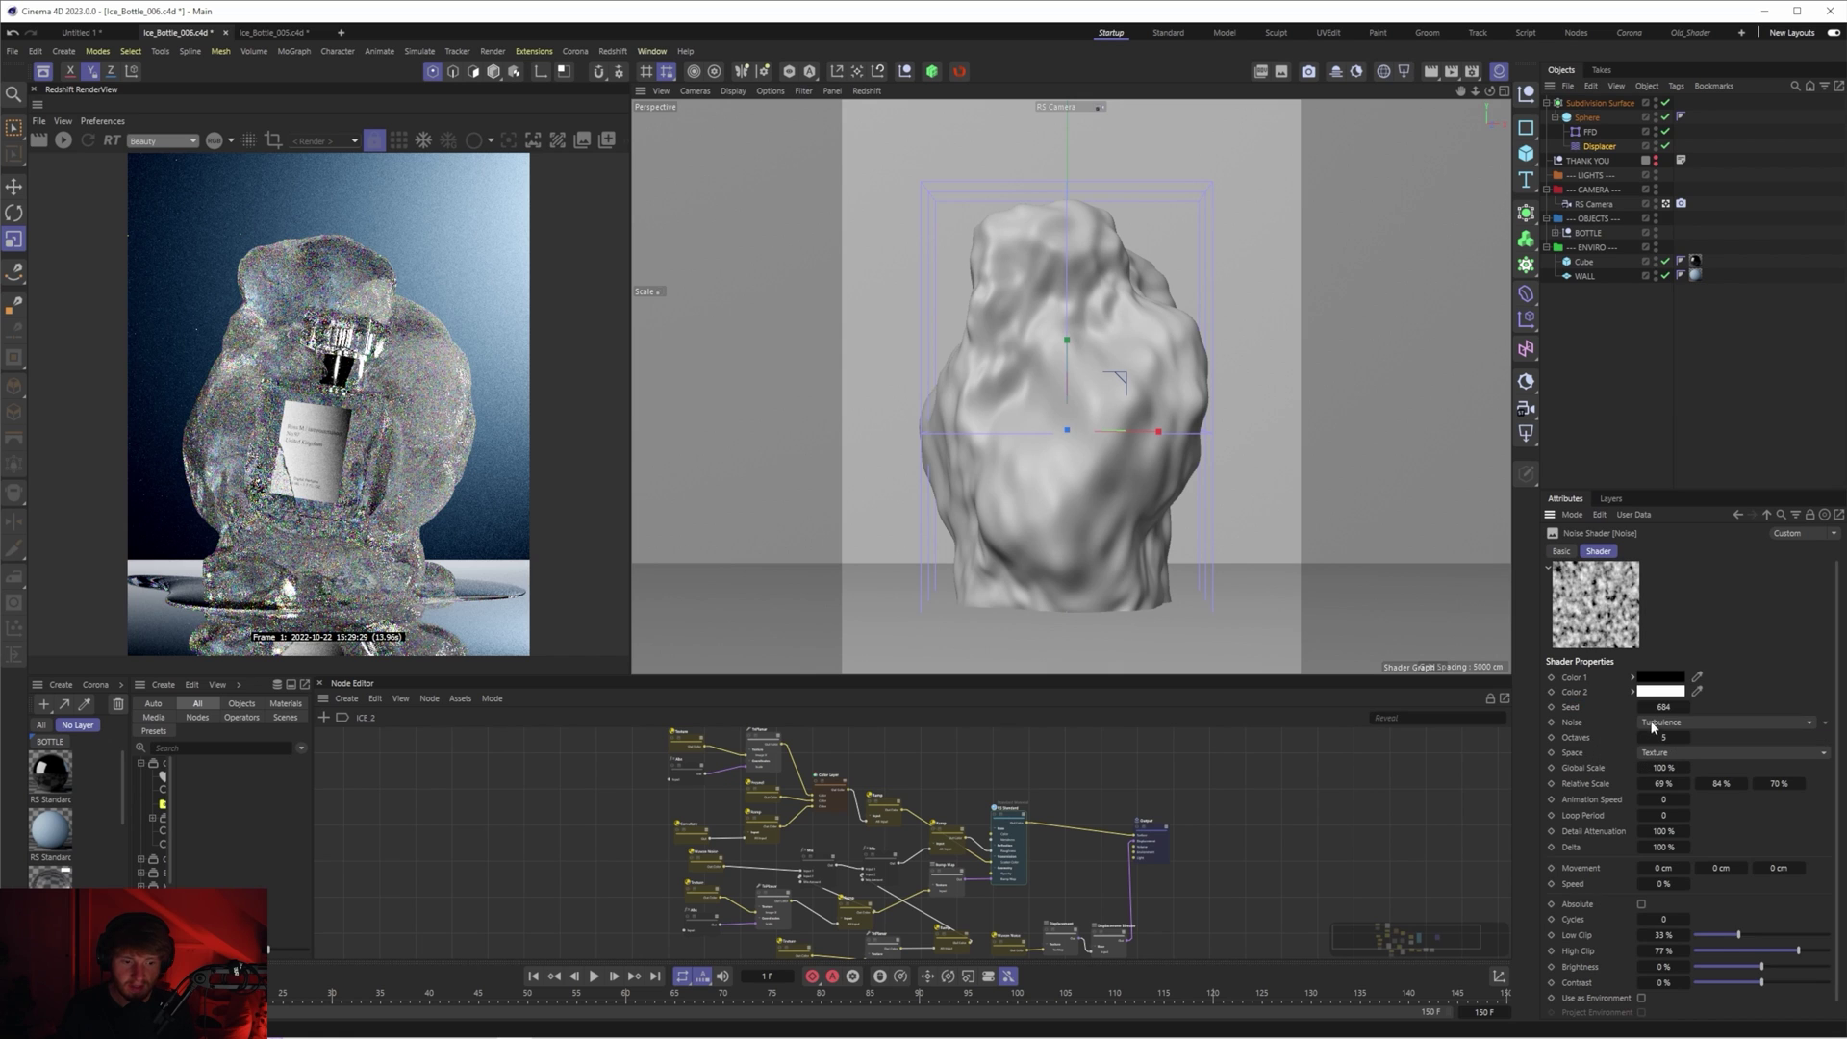
left_click_drag(1736, 937, 1734, 938)
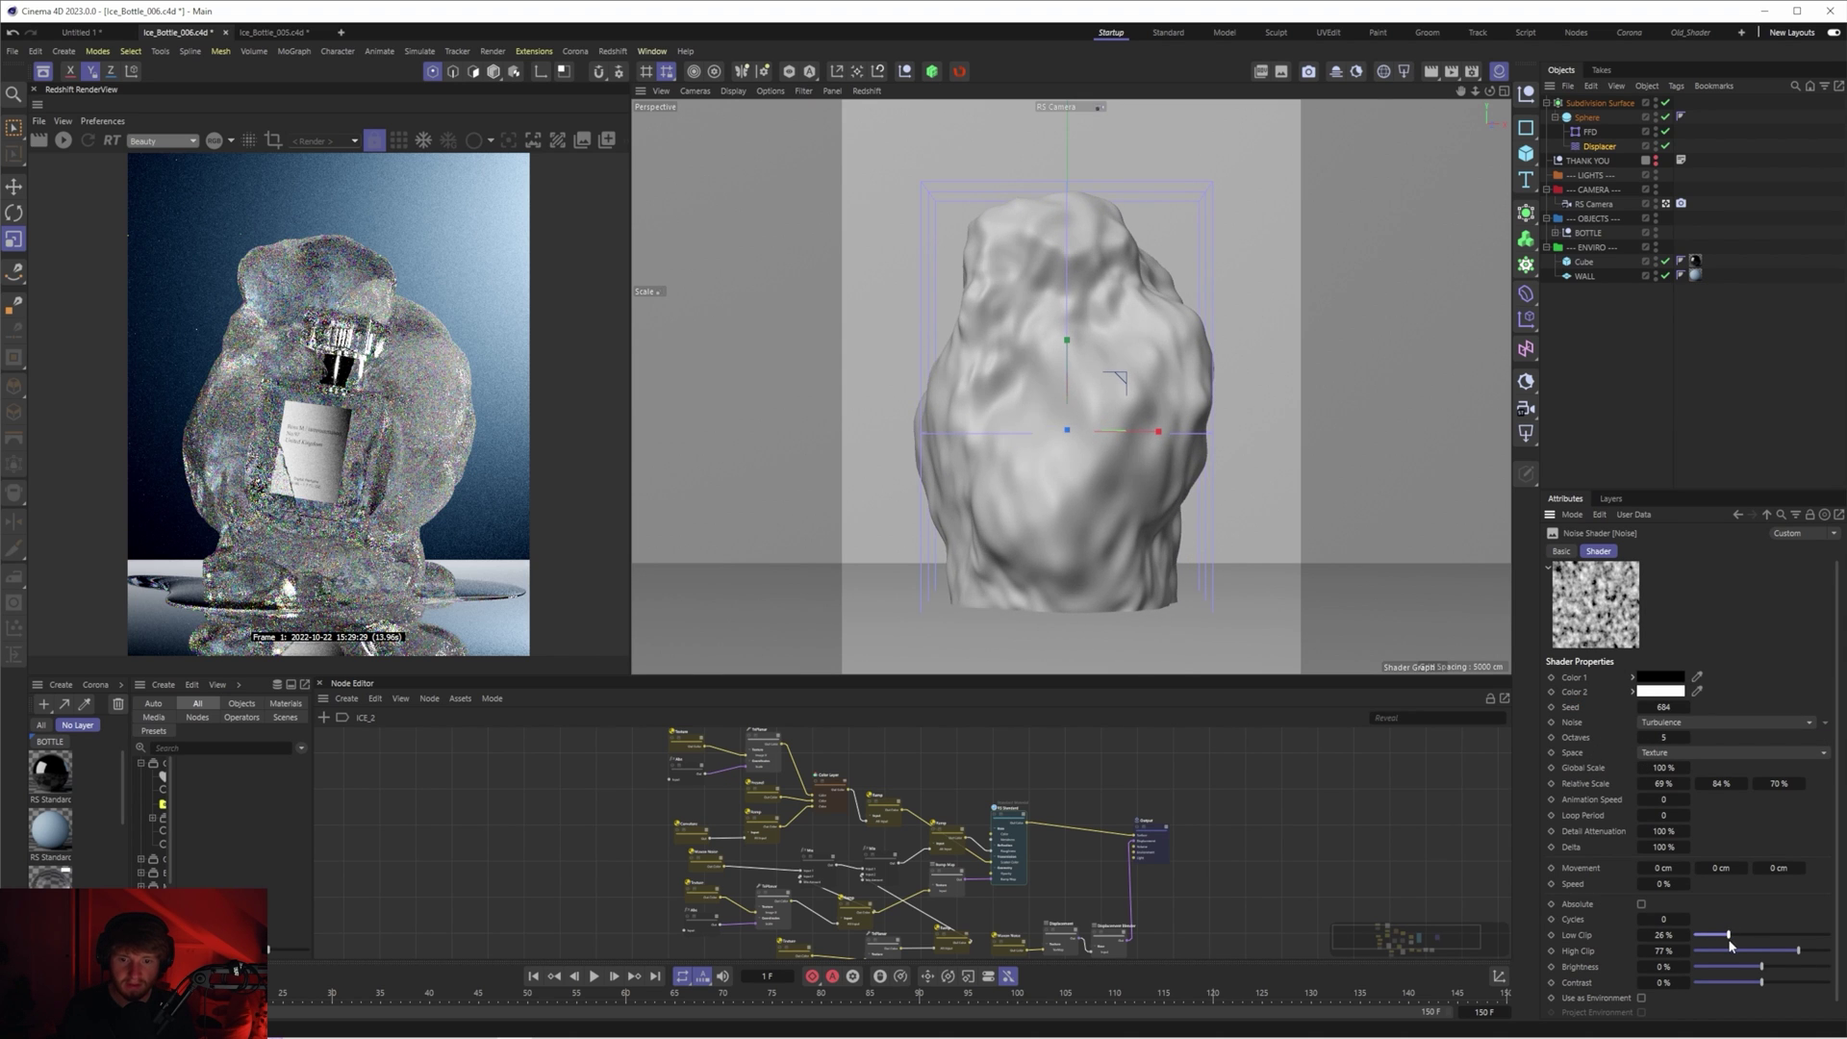
left_click(1737, 515)
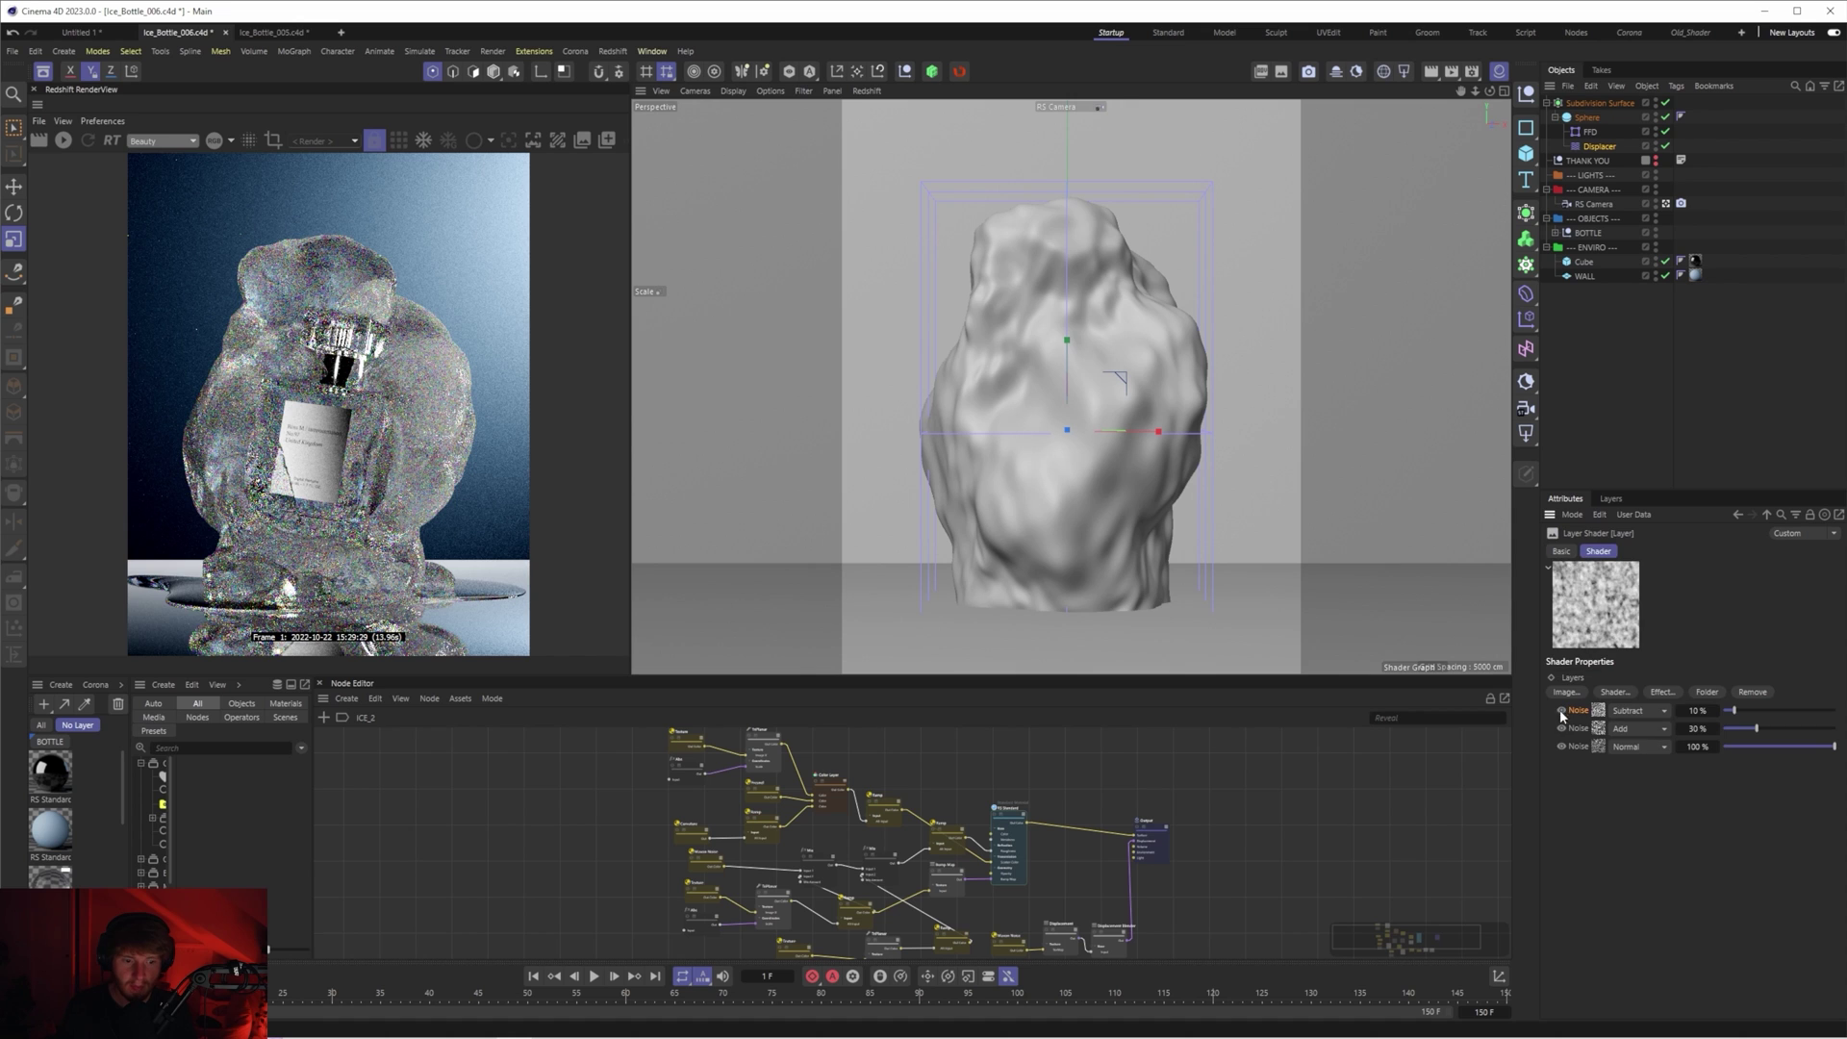
left_click(1561, 729)
- Set the third Noise's Octaves to about 3.1
left_click(1598, 747)
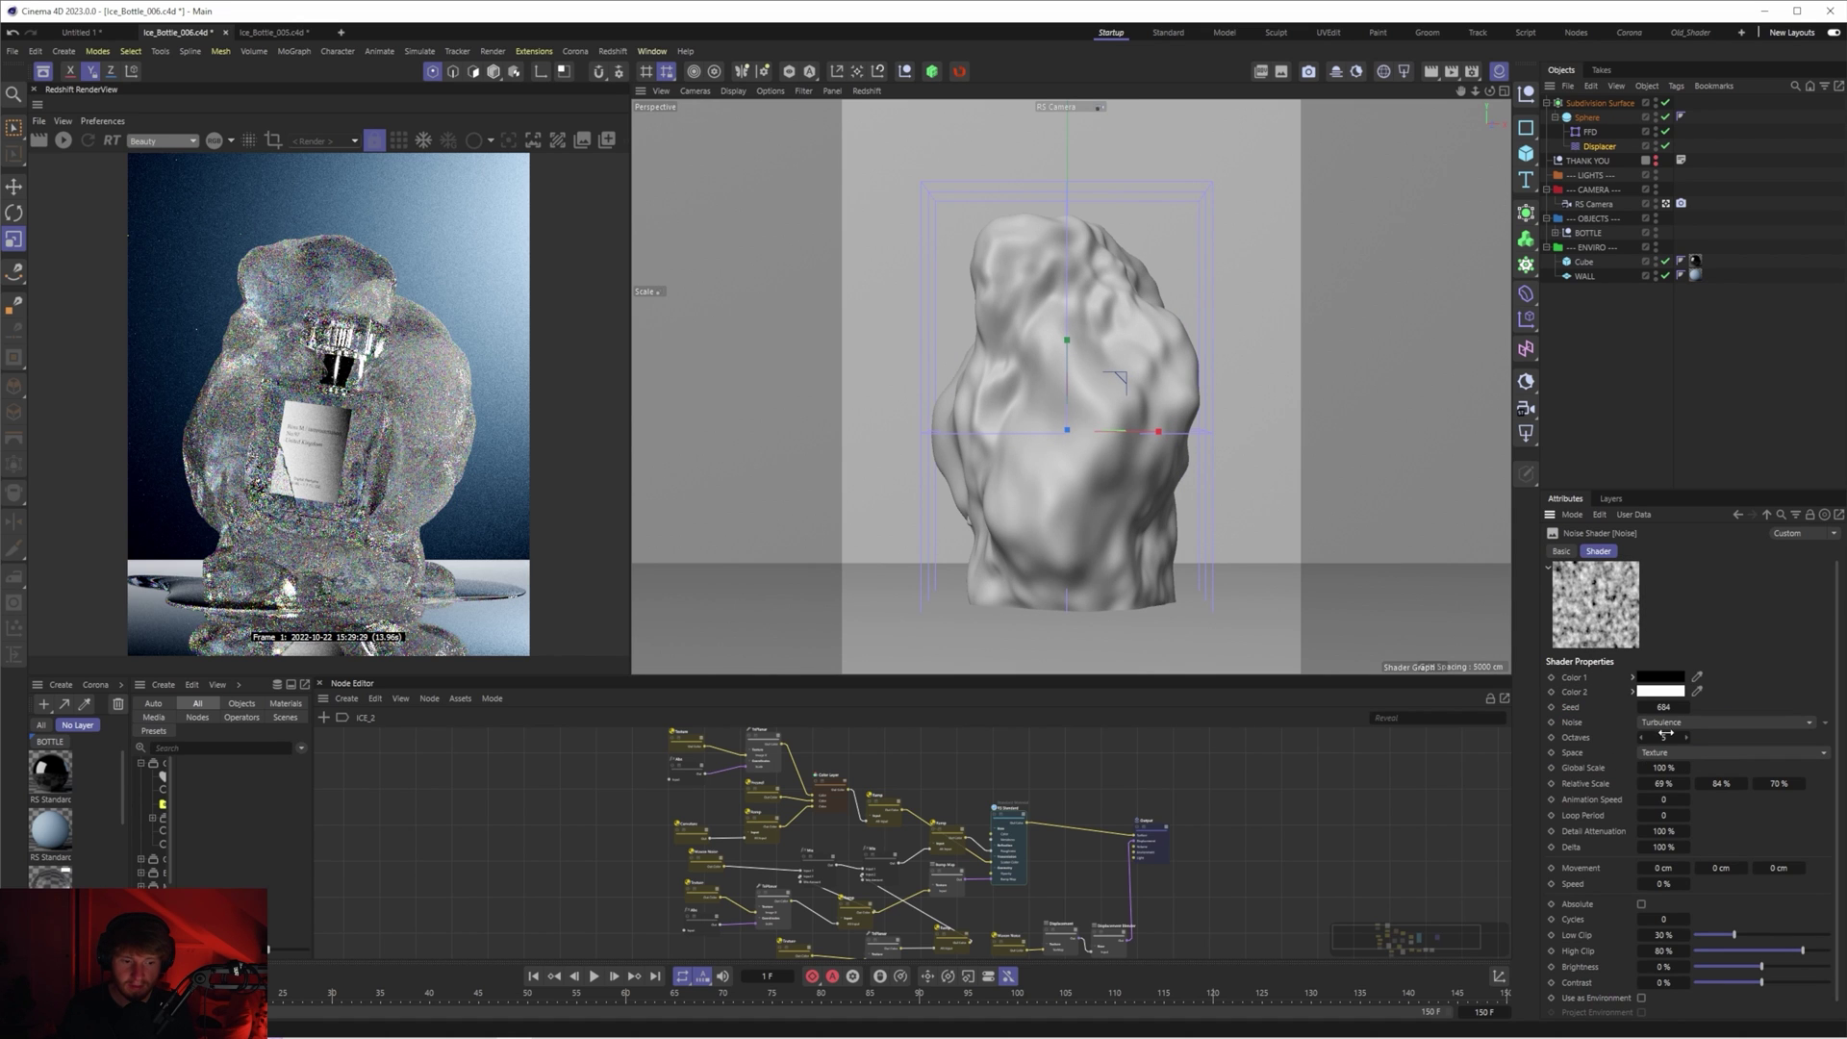
left_click_drag(1659, 737, 1665, 737)
double_click(1672, 738)
type("3")
key("Return")
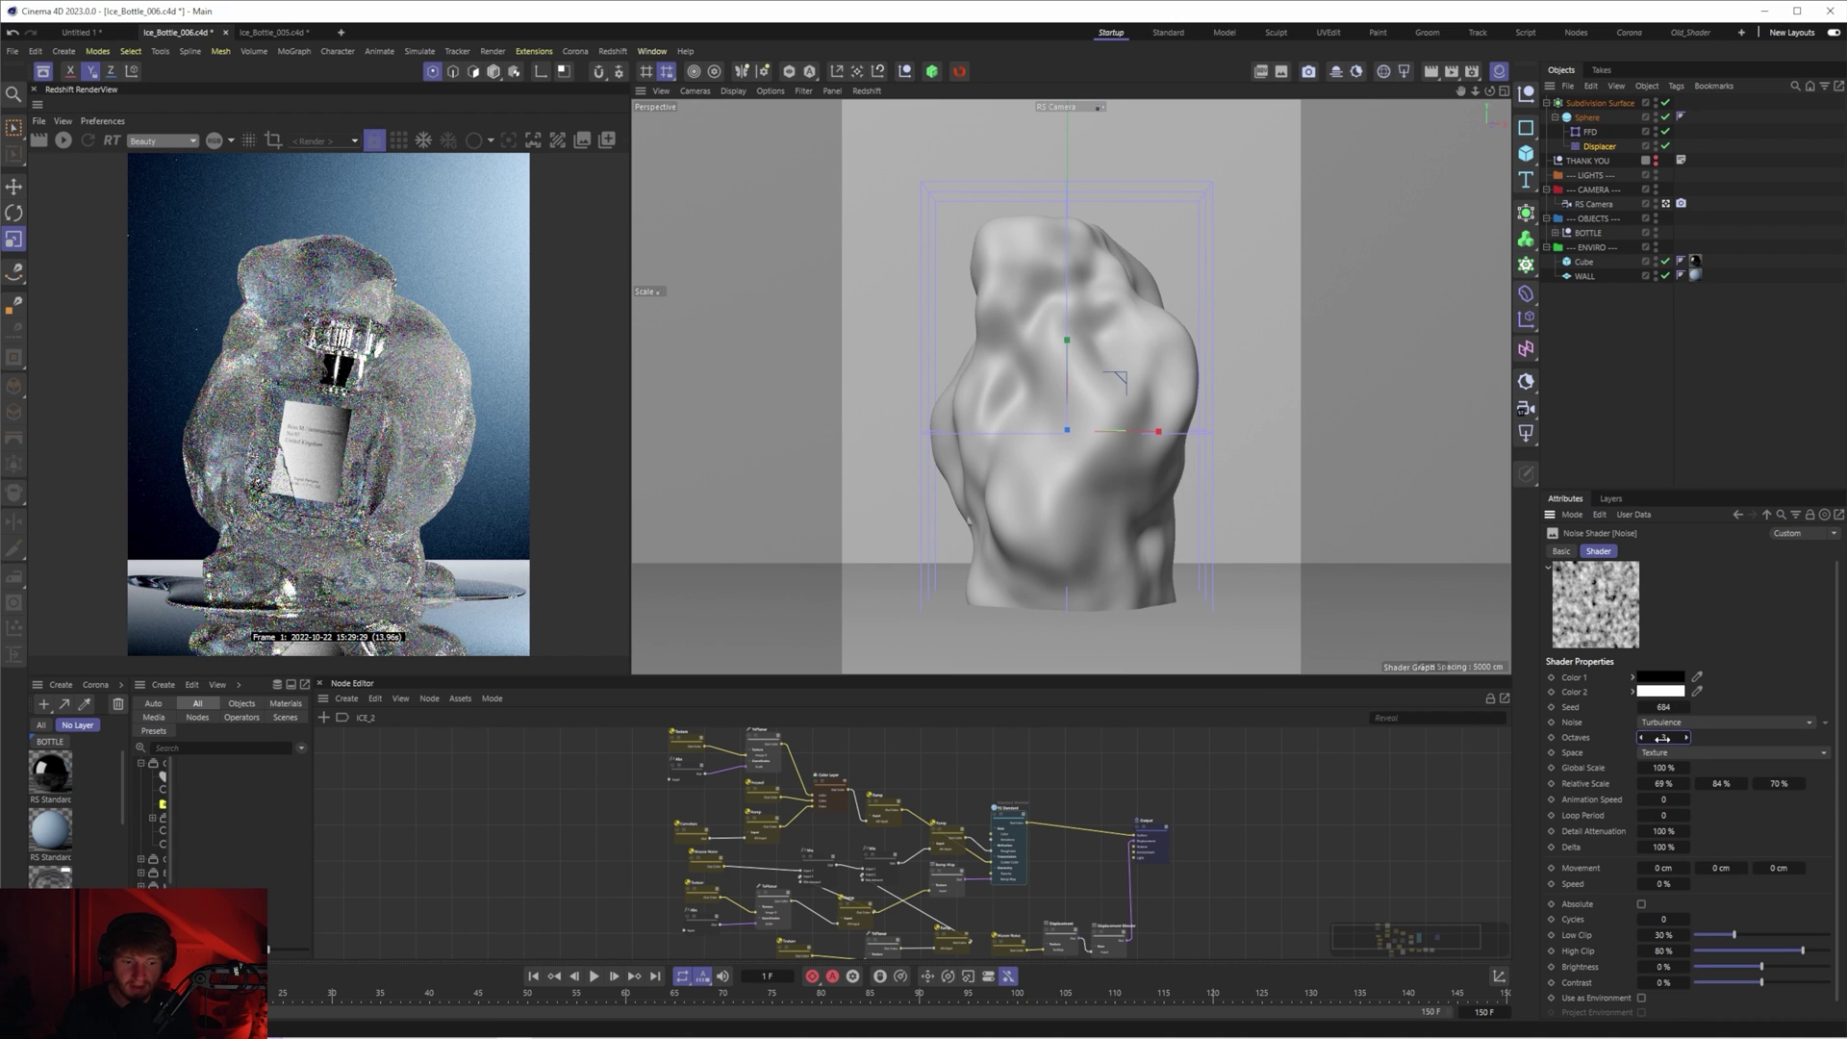
left_click_drag(1669, 739, 1658, 745)
- Turn both hidden noise layers back on and collapse the Sphere's deformers
left_click(1593, 148)
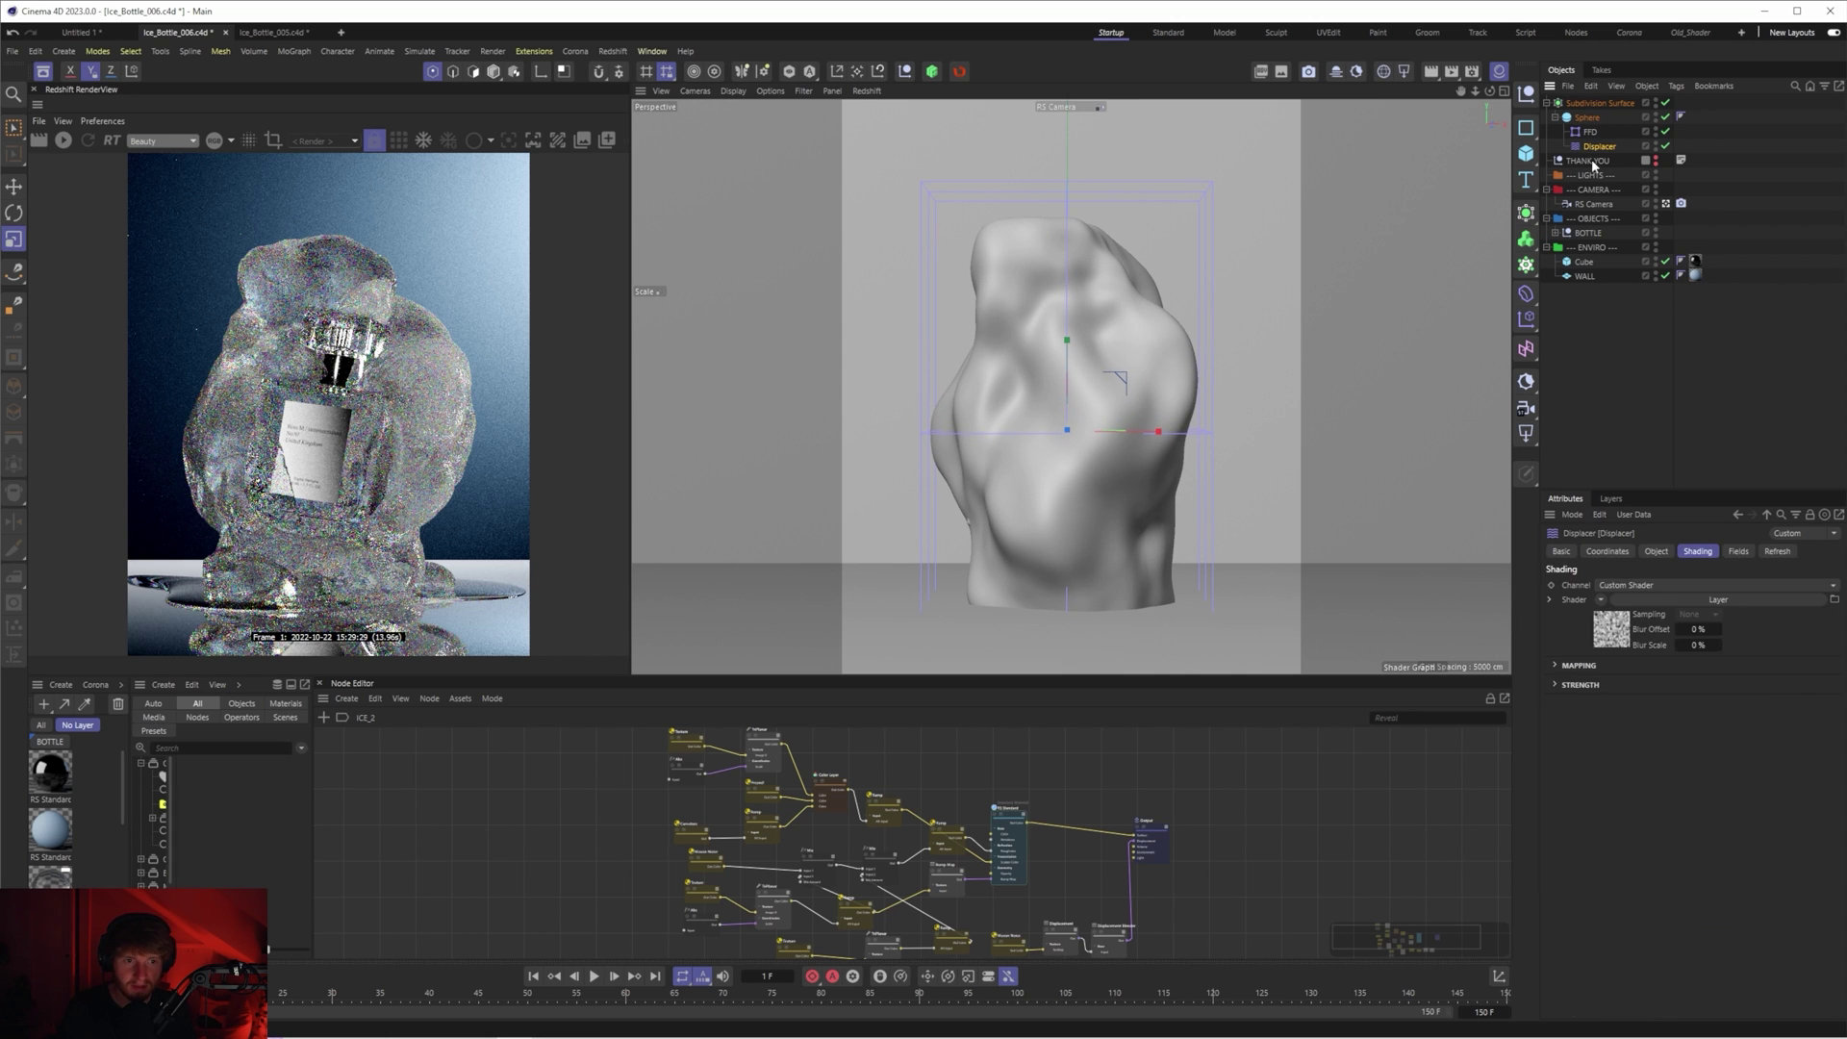
left_click(1612, 631)
left_click(1560, 729)
left_click(1563, 711)
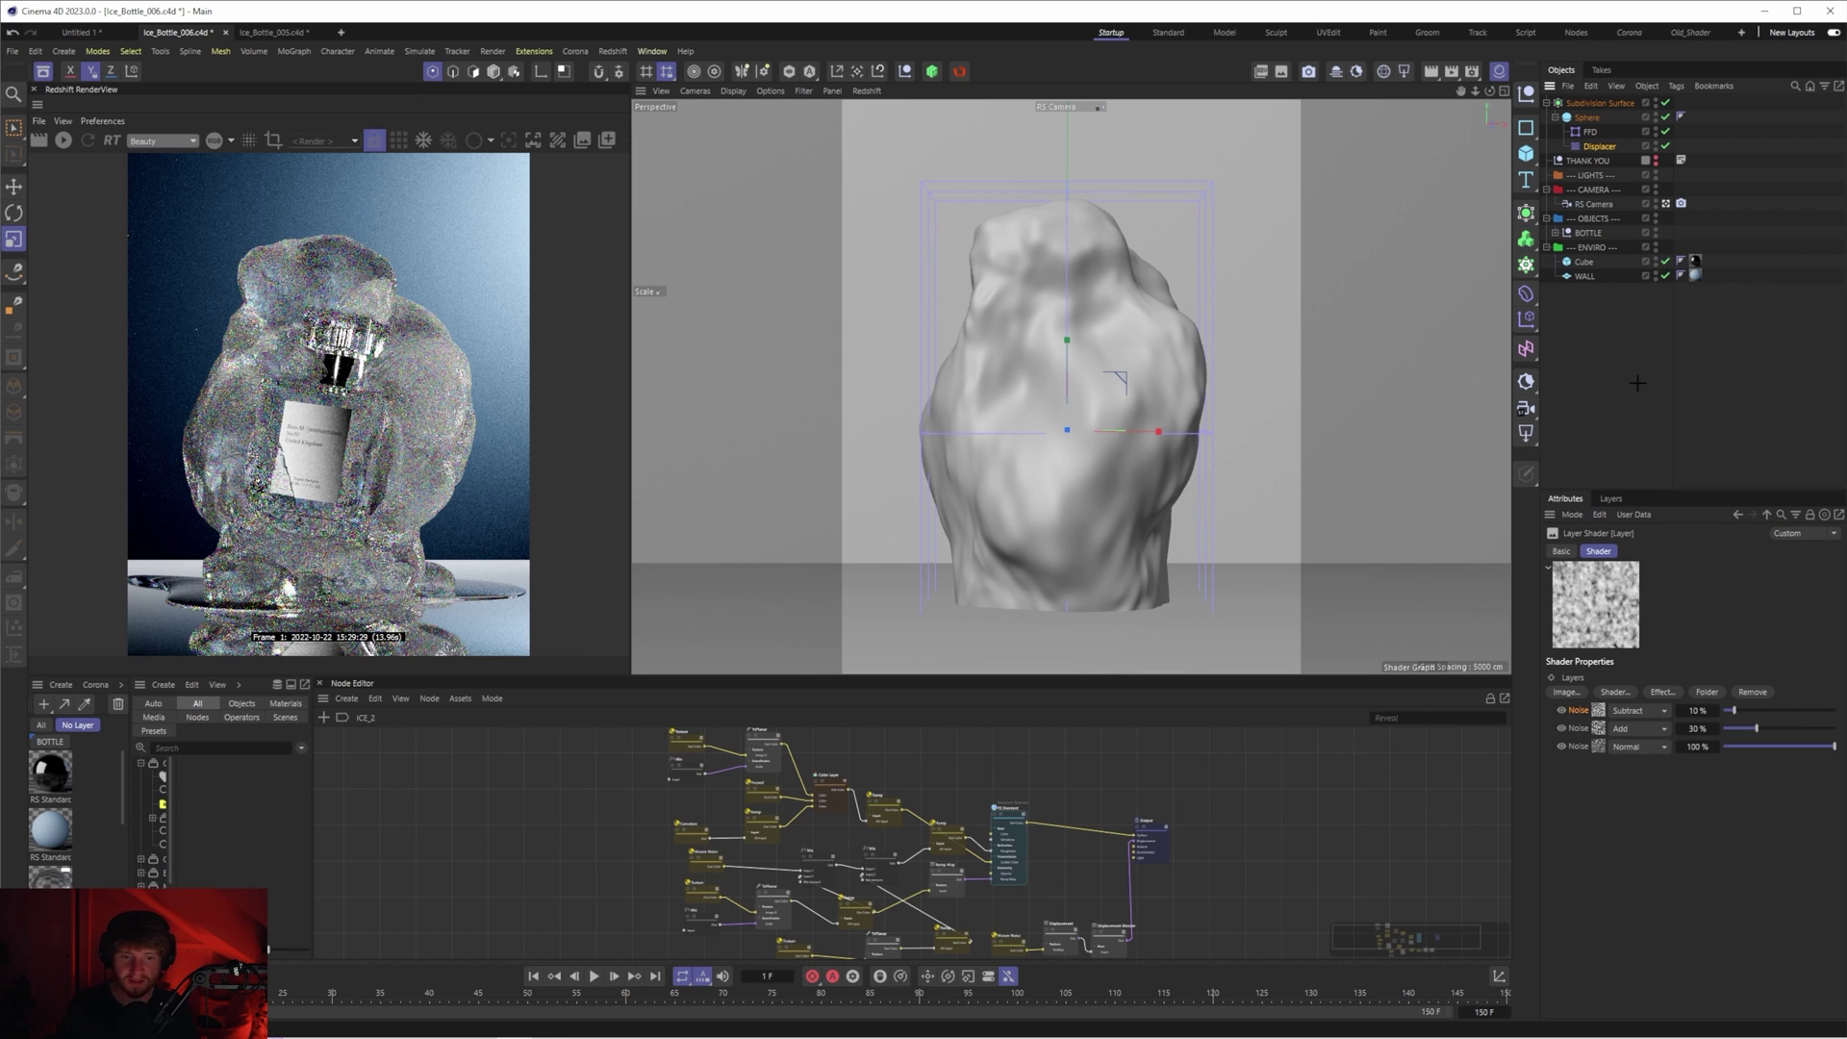
left_click(1578, 325)
left_click(1555, 117)
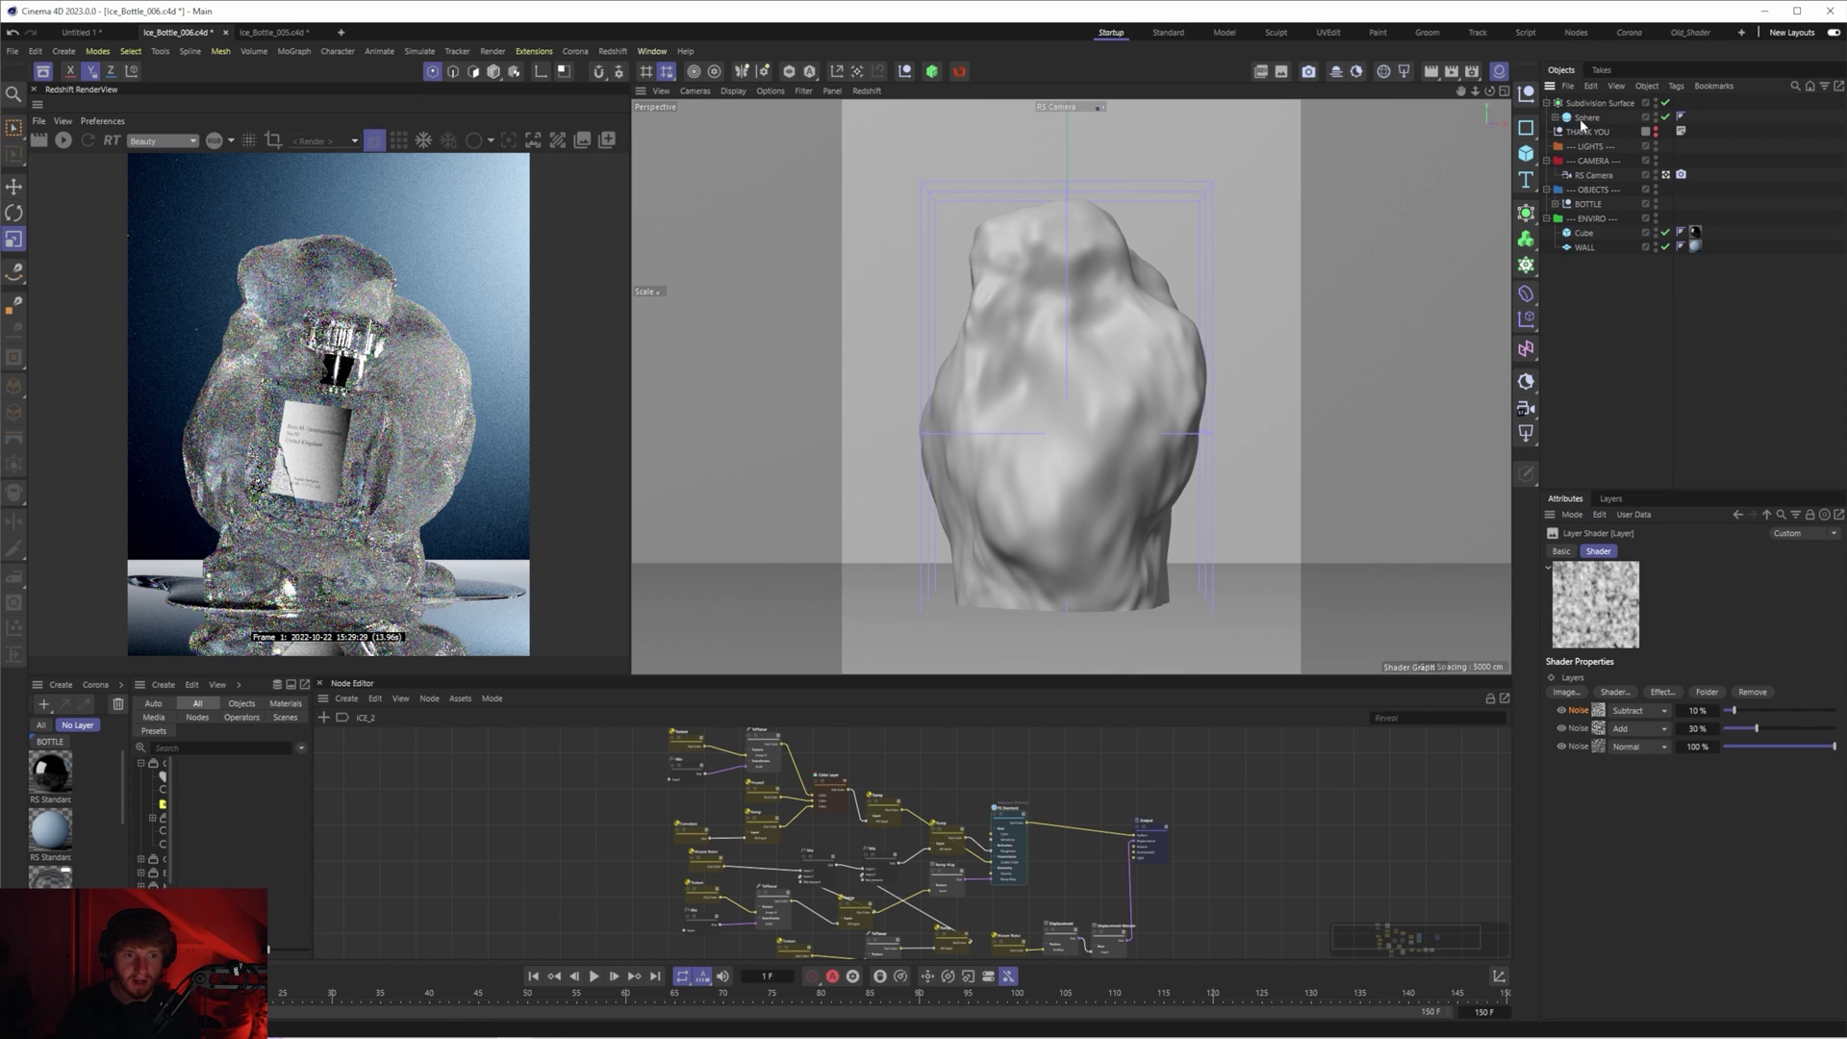
- Drop the Subdivision Surface, move Sphere into OBJECTS, and wrap it in Volume Builder and Volume Mesher
left_click(1583, 103)
key("ctrl+z")
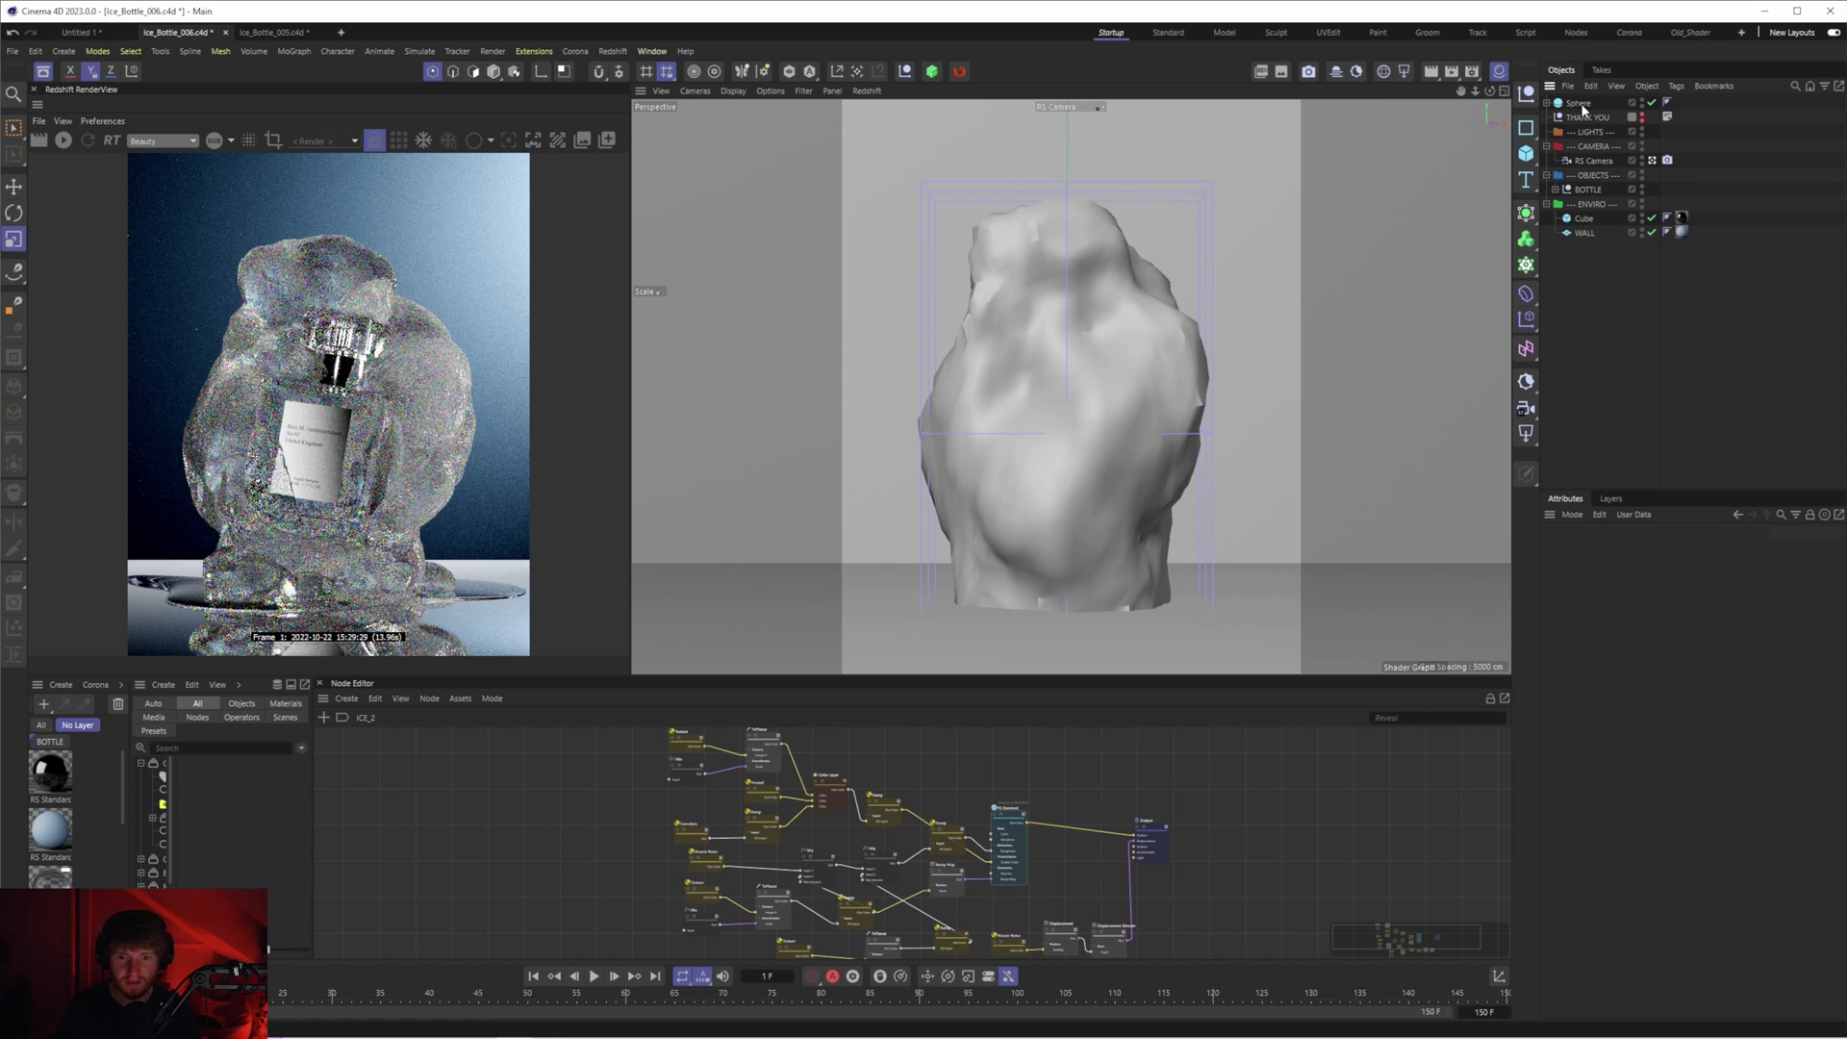
left_click_drag(1589, 190, 1588, 184)
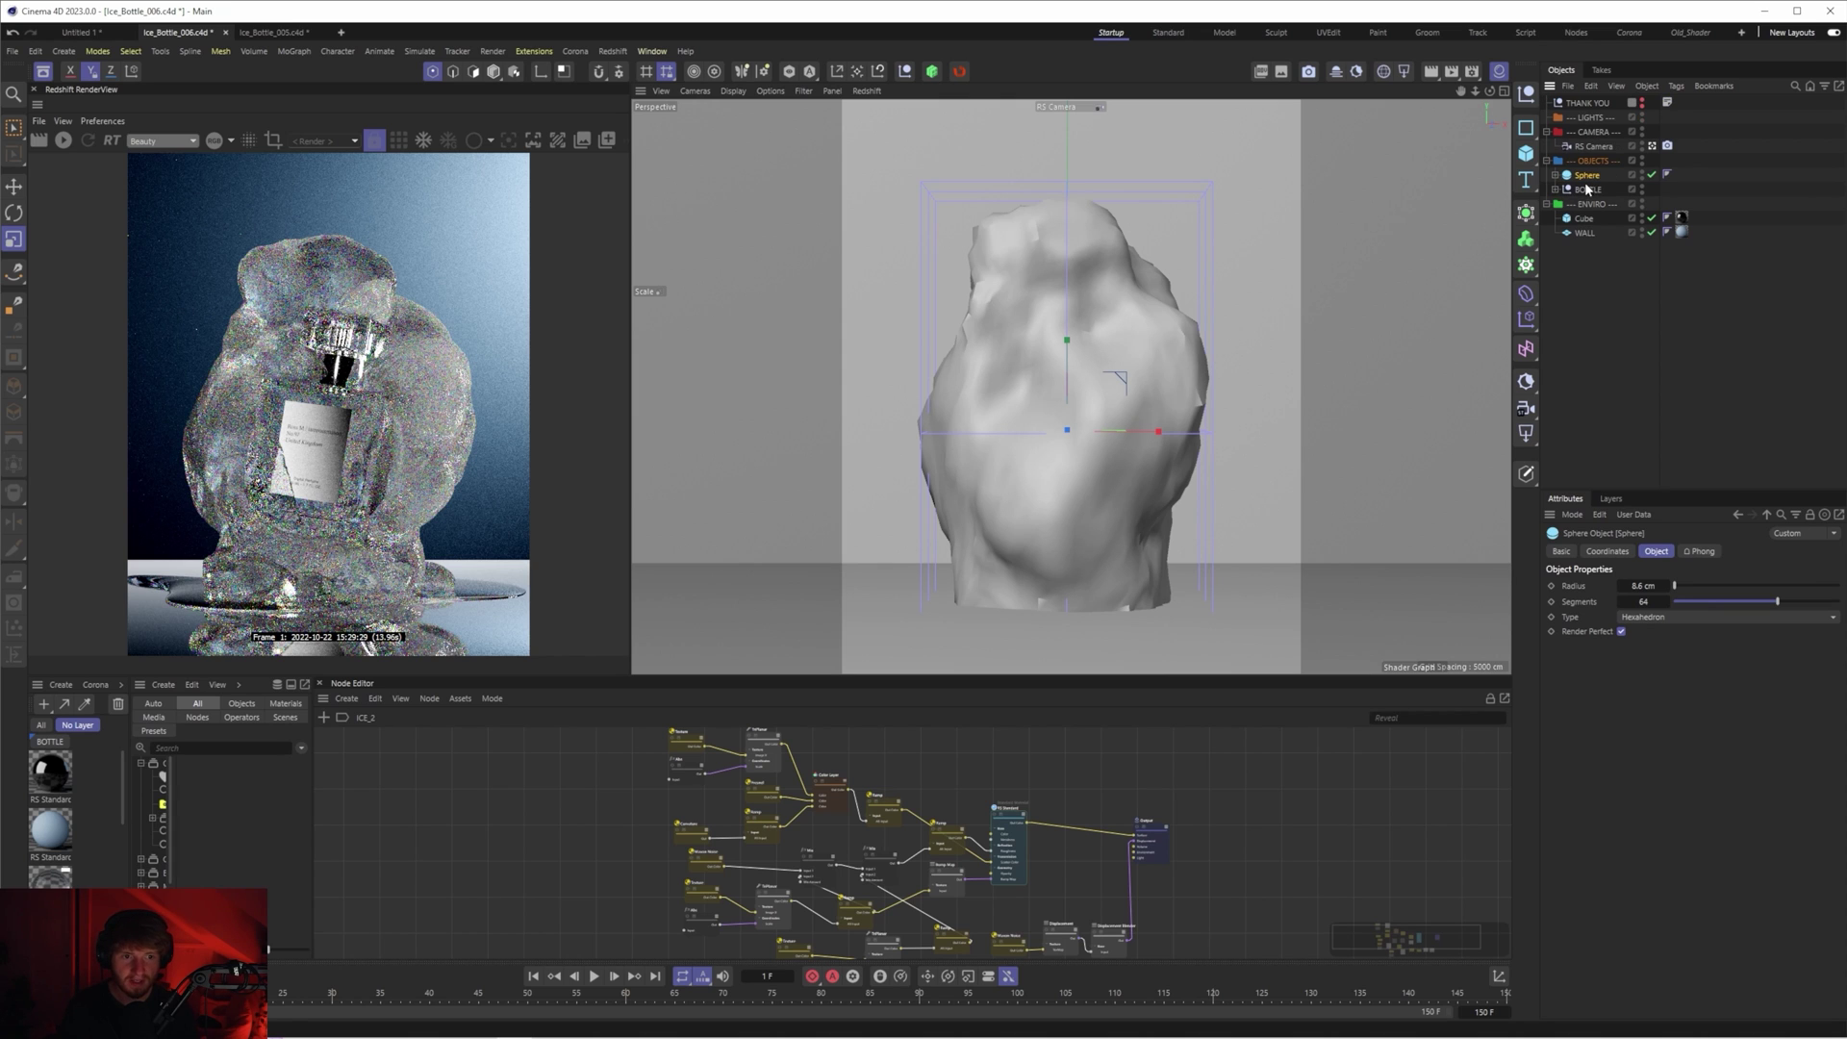
left_click(1528, 242)
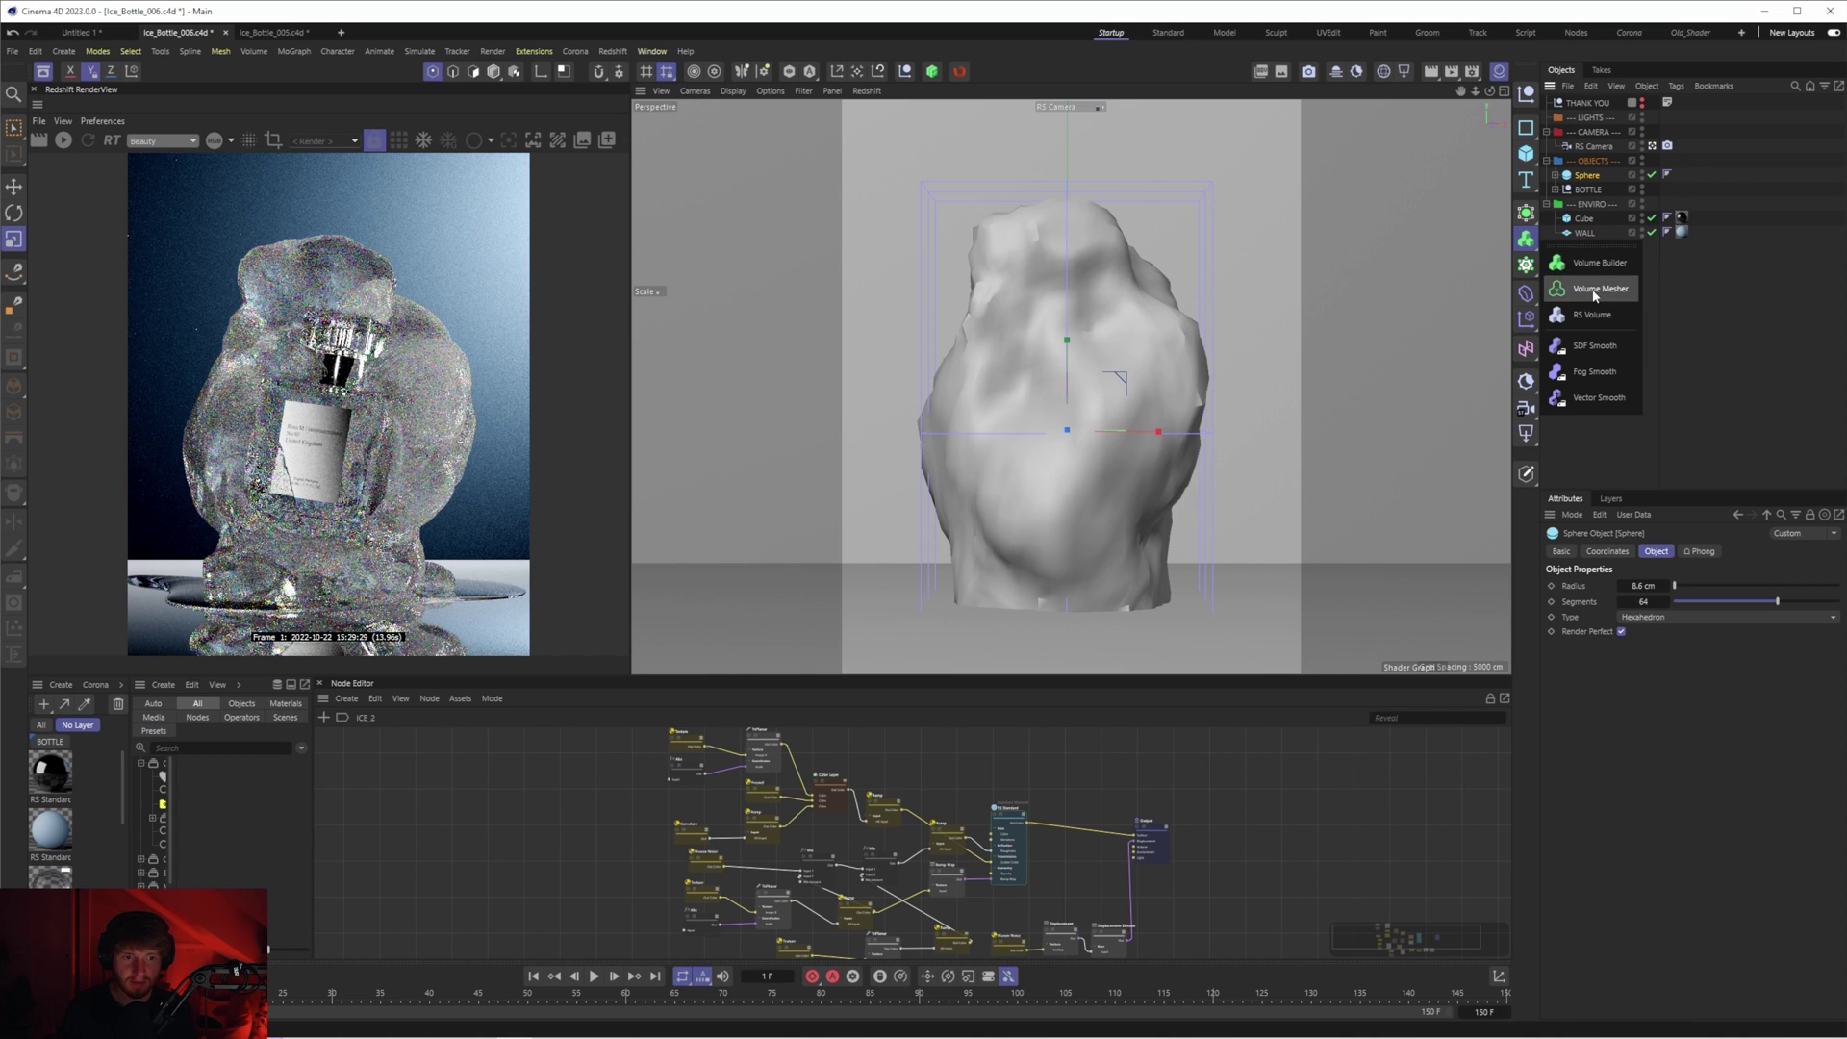
left_click(1600, 262, "alt")
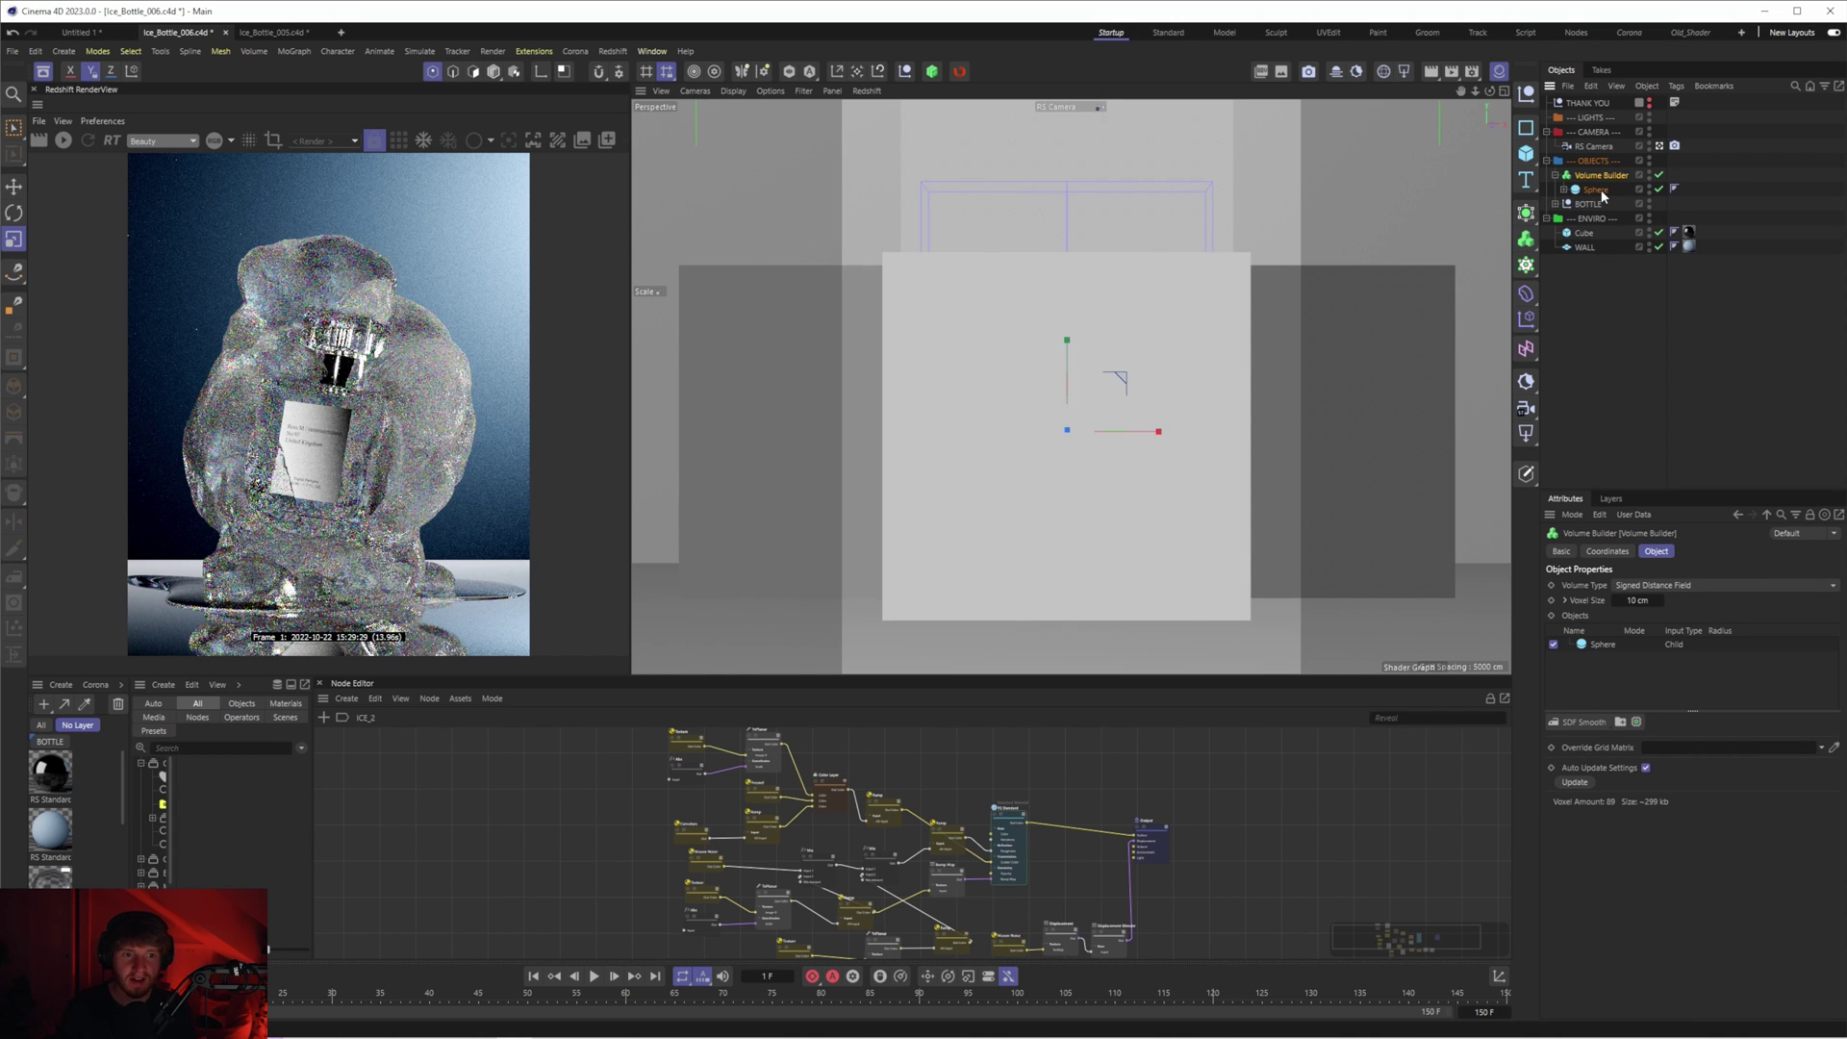
left_click(1526, 241)
left_click(1576, 286, "alt")
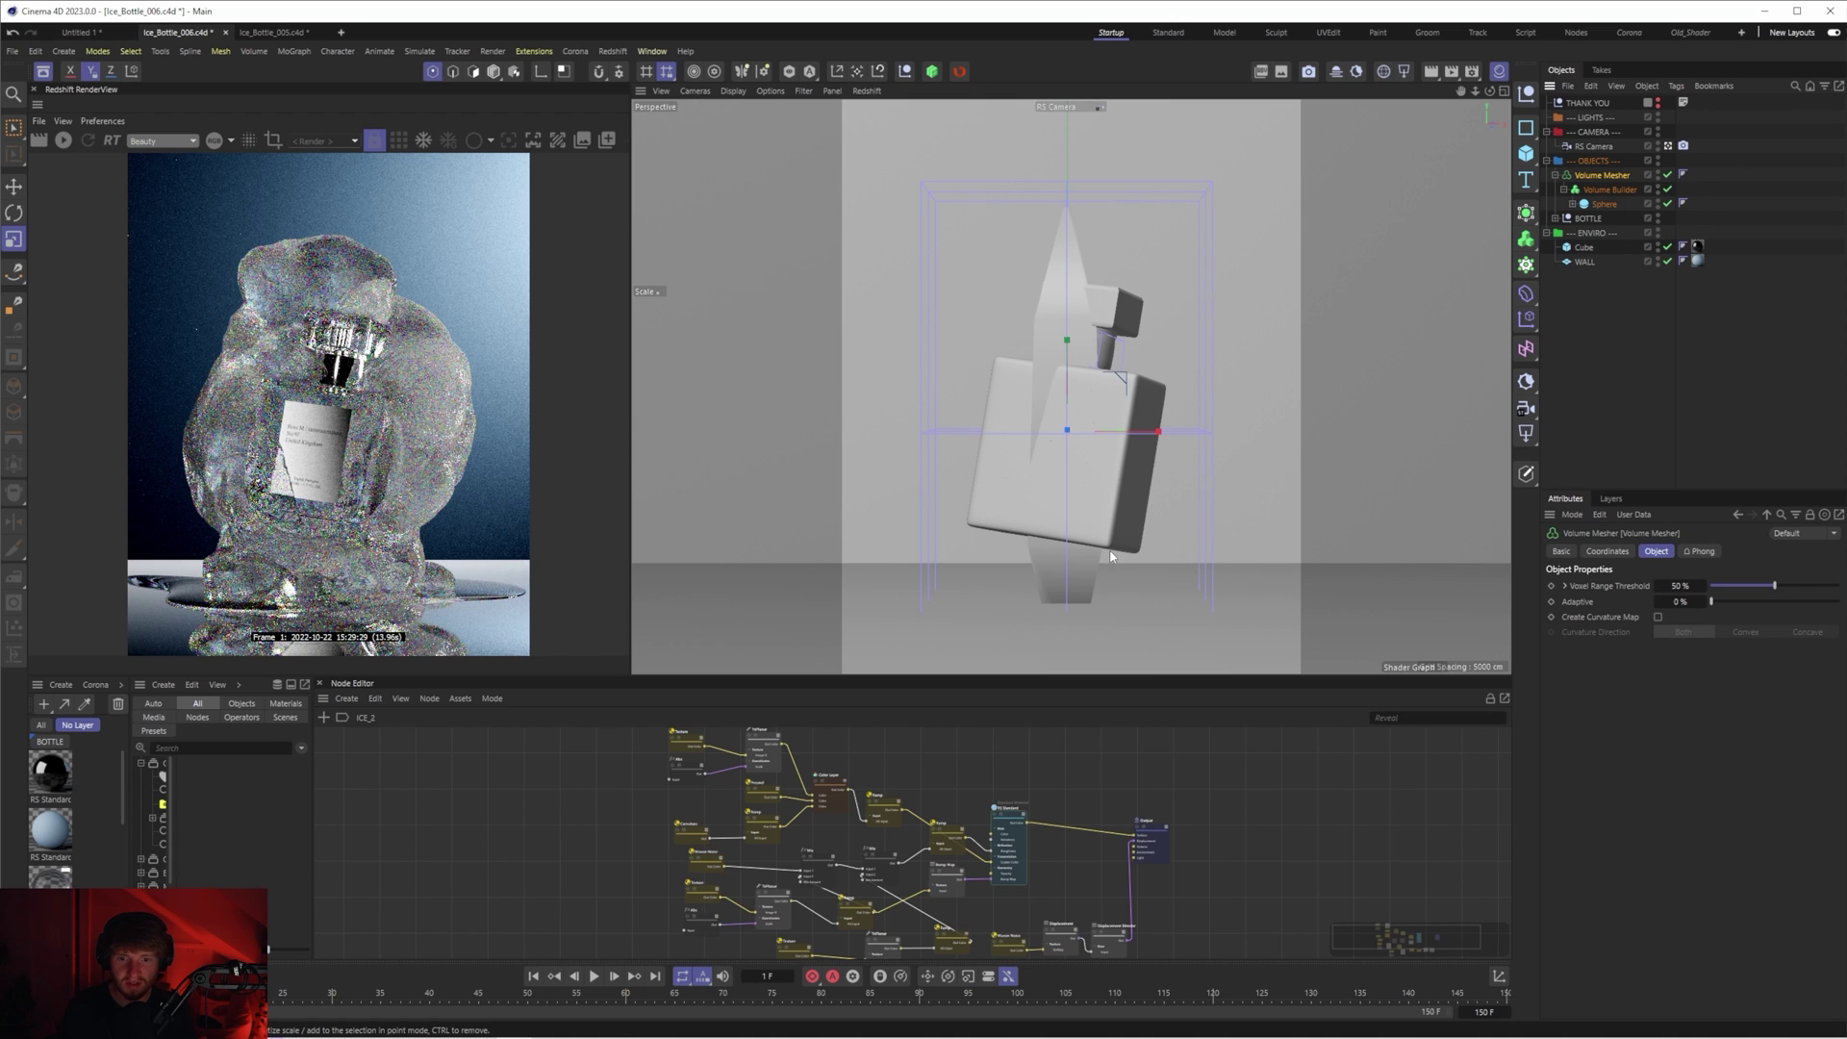
- Set the Volume Builder's Voxel Size to 0.2 cm
left_click(1606, 191)
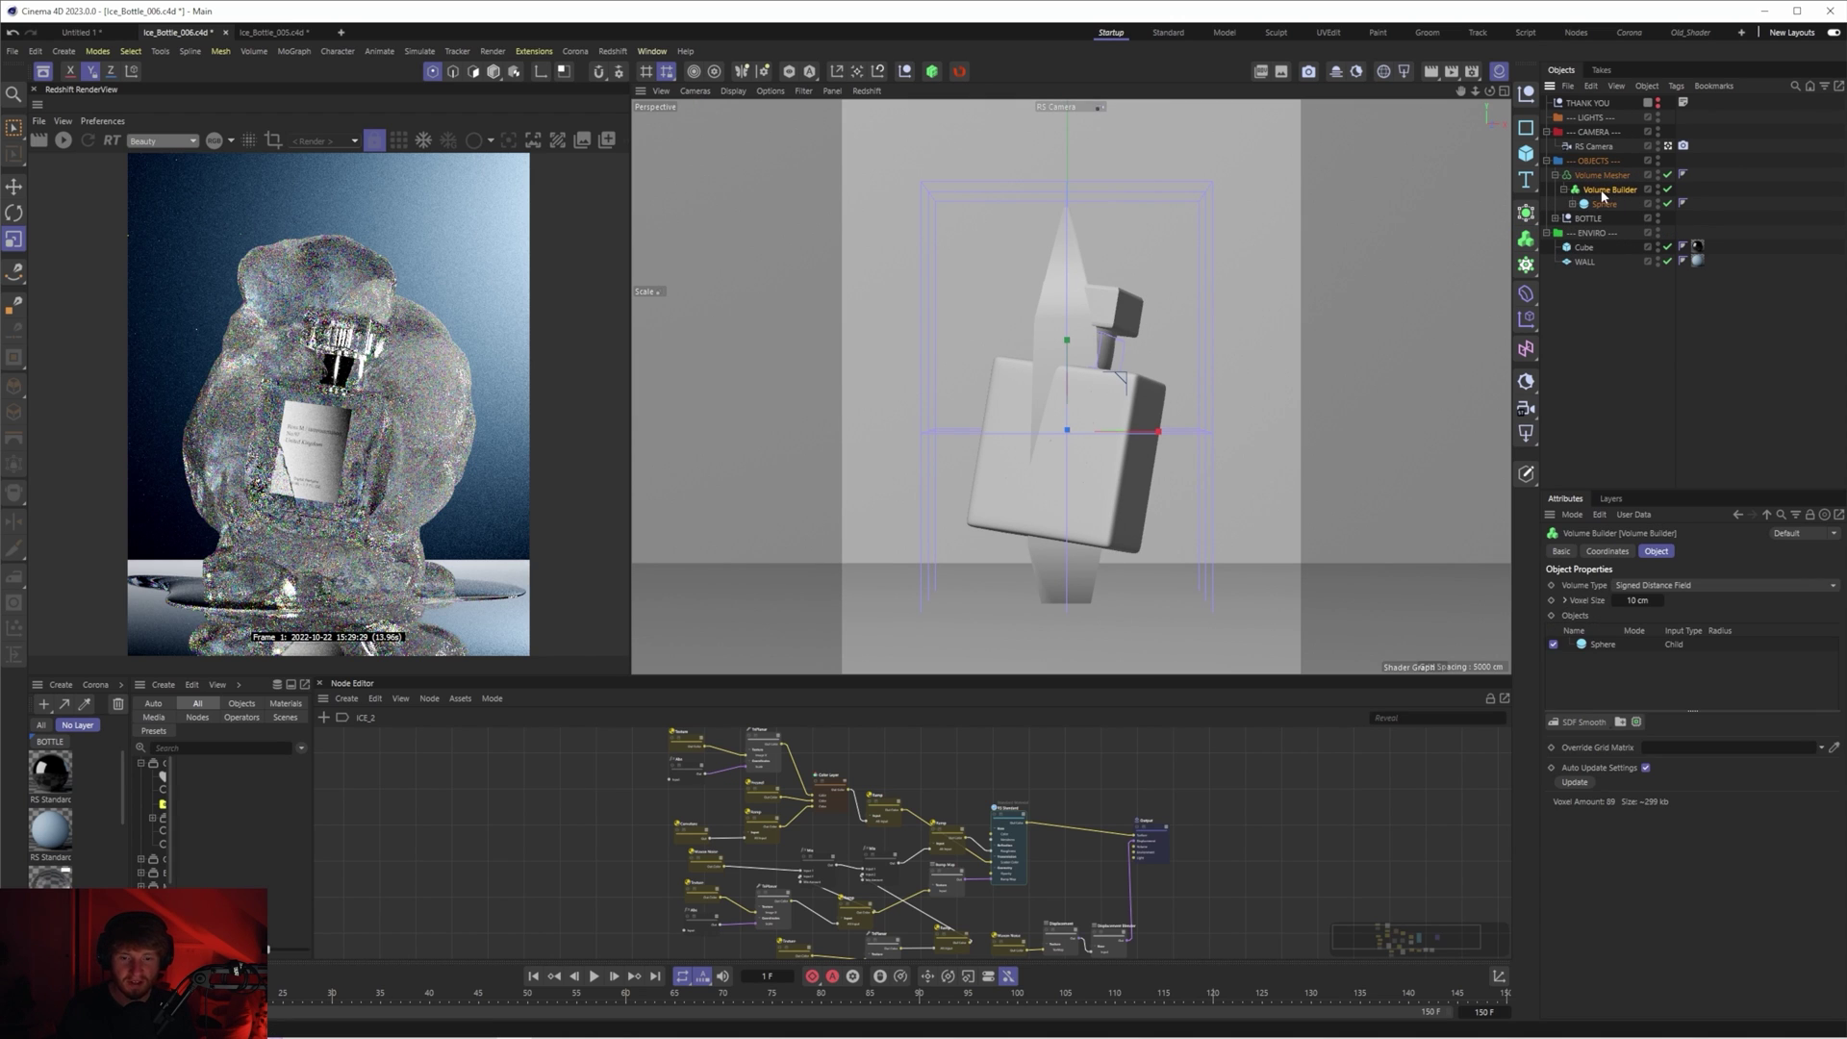
left_click(1626, 599)
type("1")
key("Return")
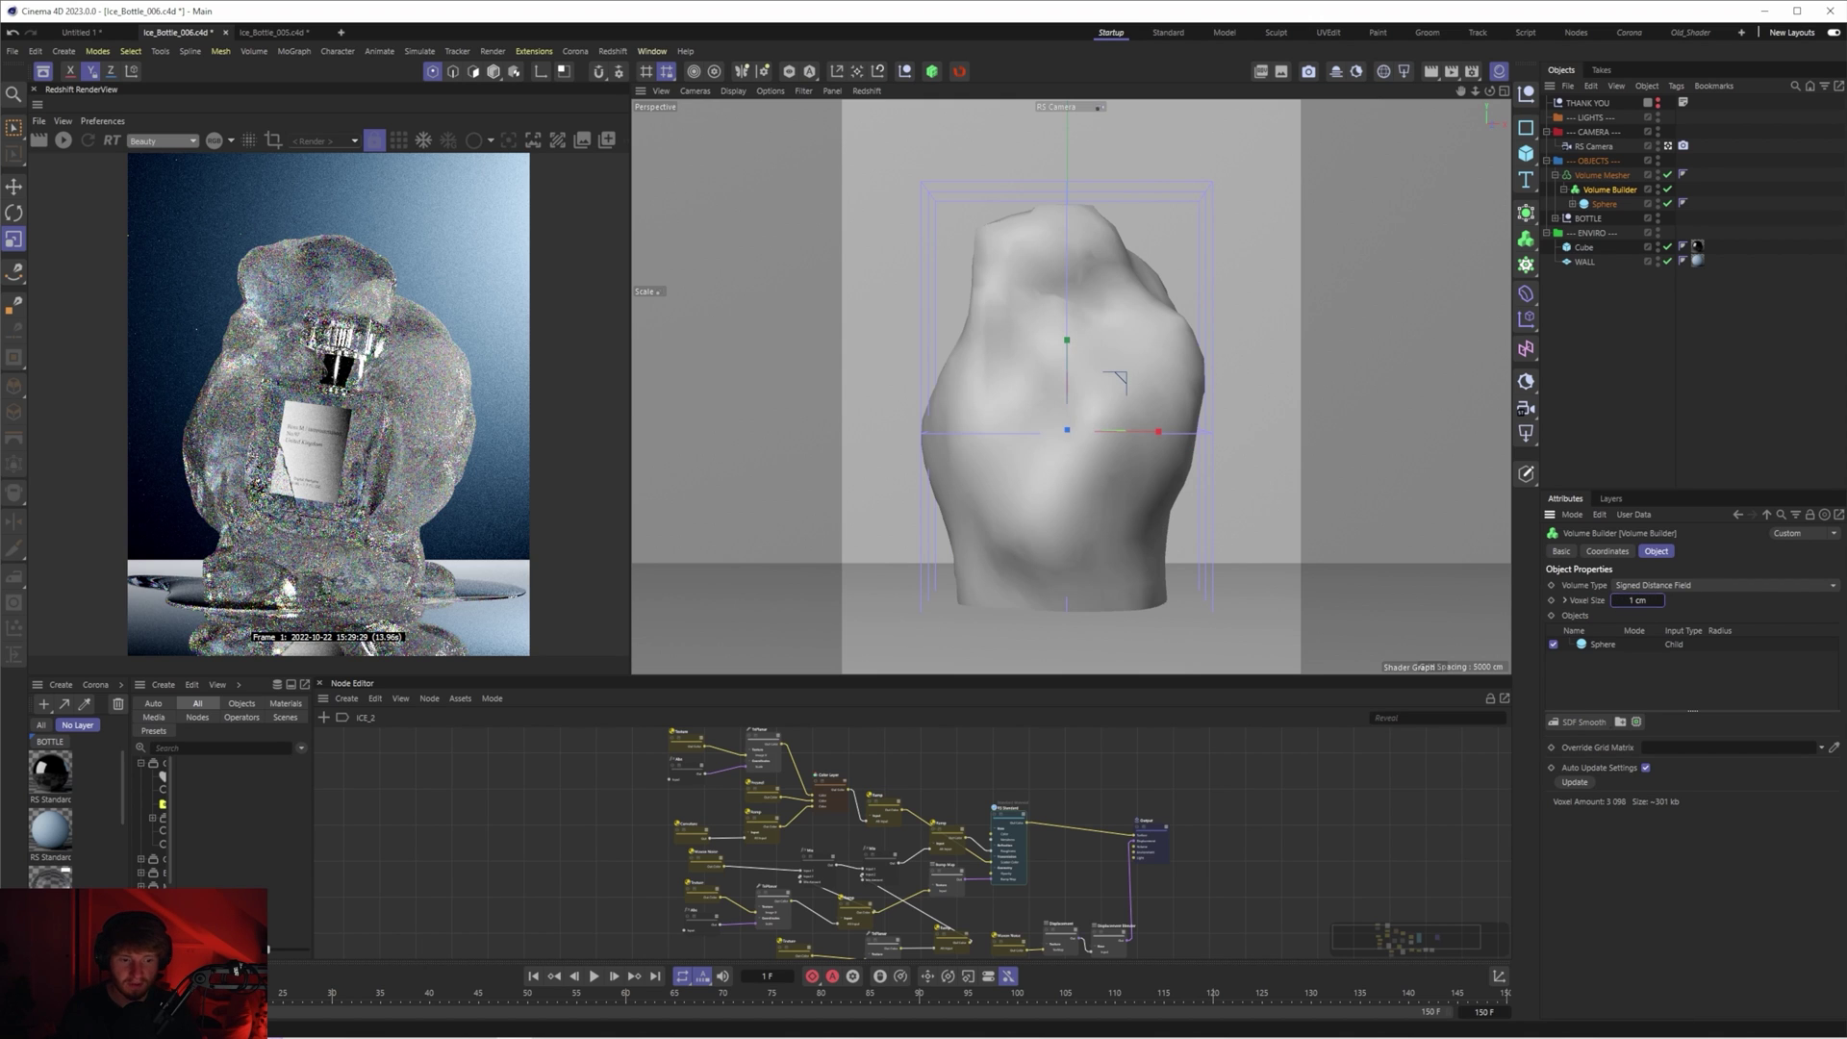
left_click(1635, 599)
type("0.2")
key("Return")
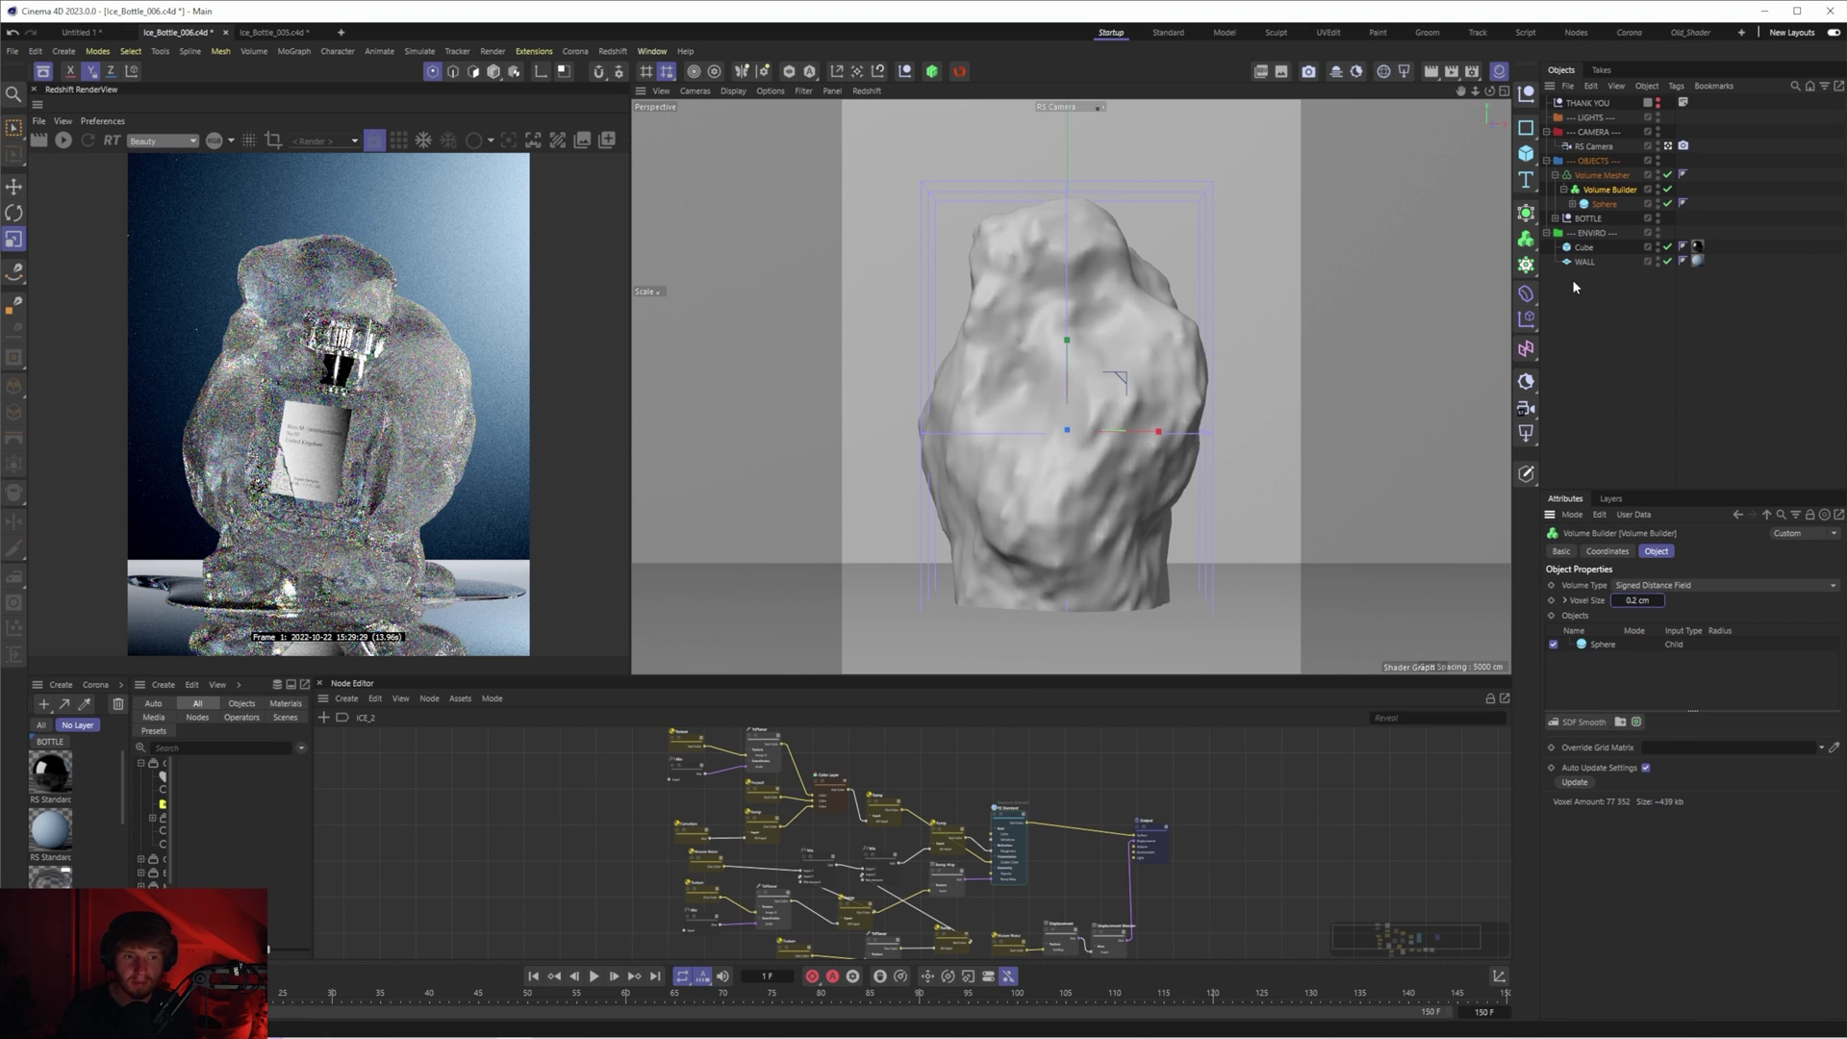
- Drag BOTTLE into the Volume Builder
left_click(1603, 204)
left_click(1597, 221)
left_click_drag(1590, 223, 1606, 202)
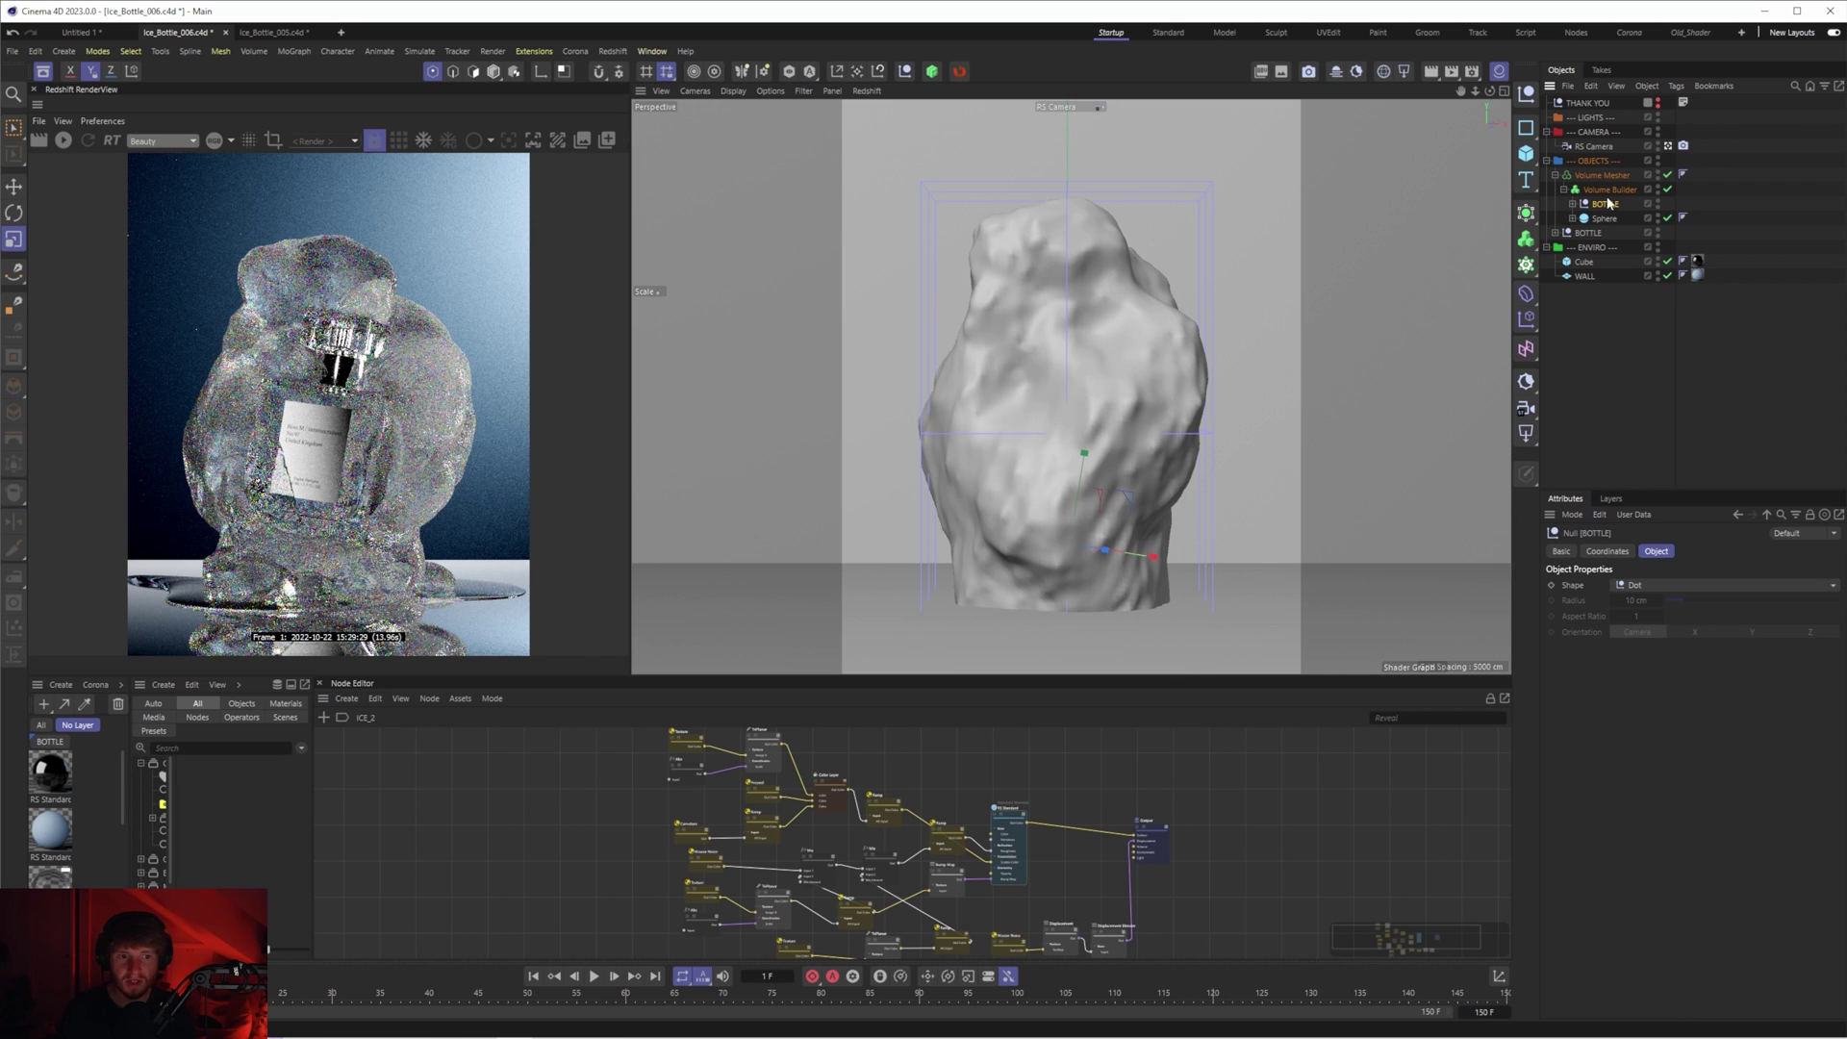
- Set BOTTLE to subtract from the Volume Builder's volume
left_click(1609, 189)
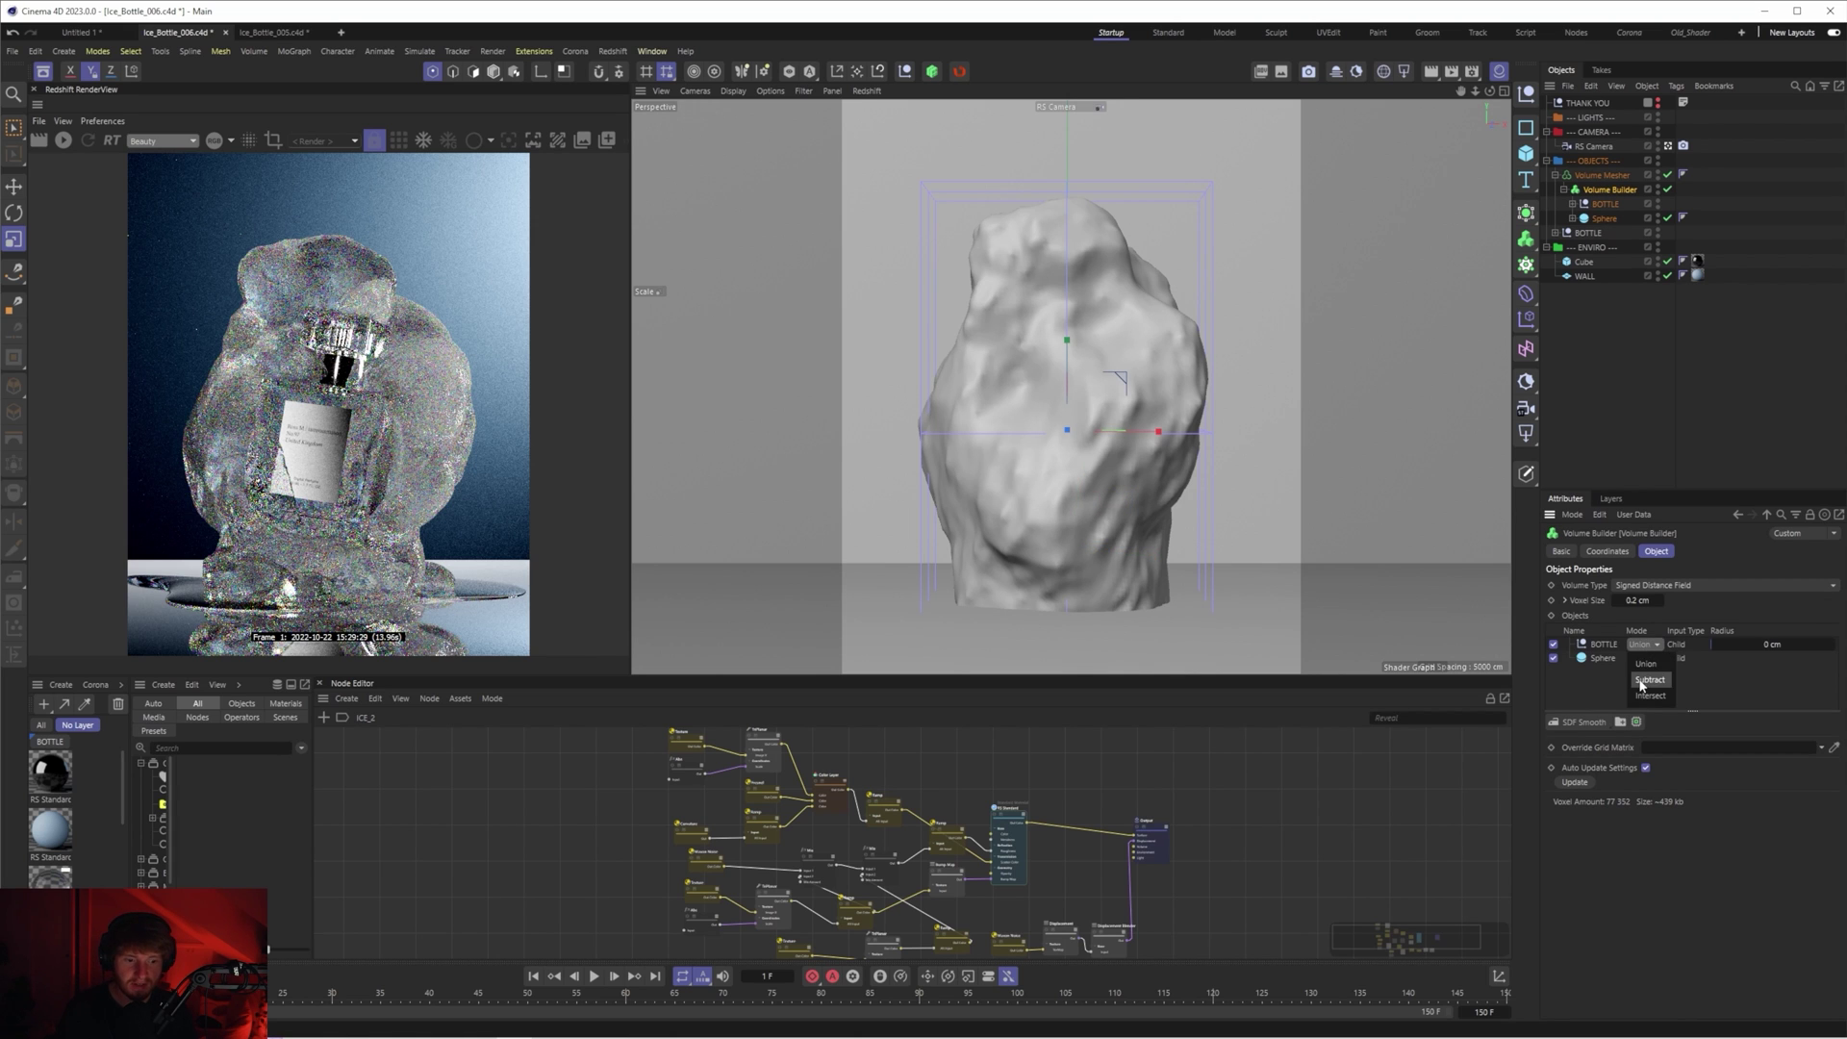
left_click(1649, 679)
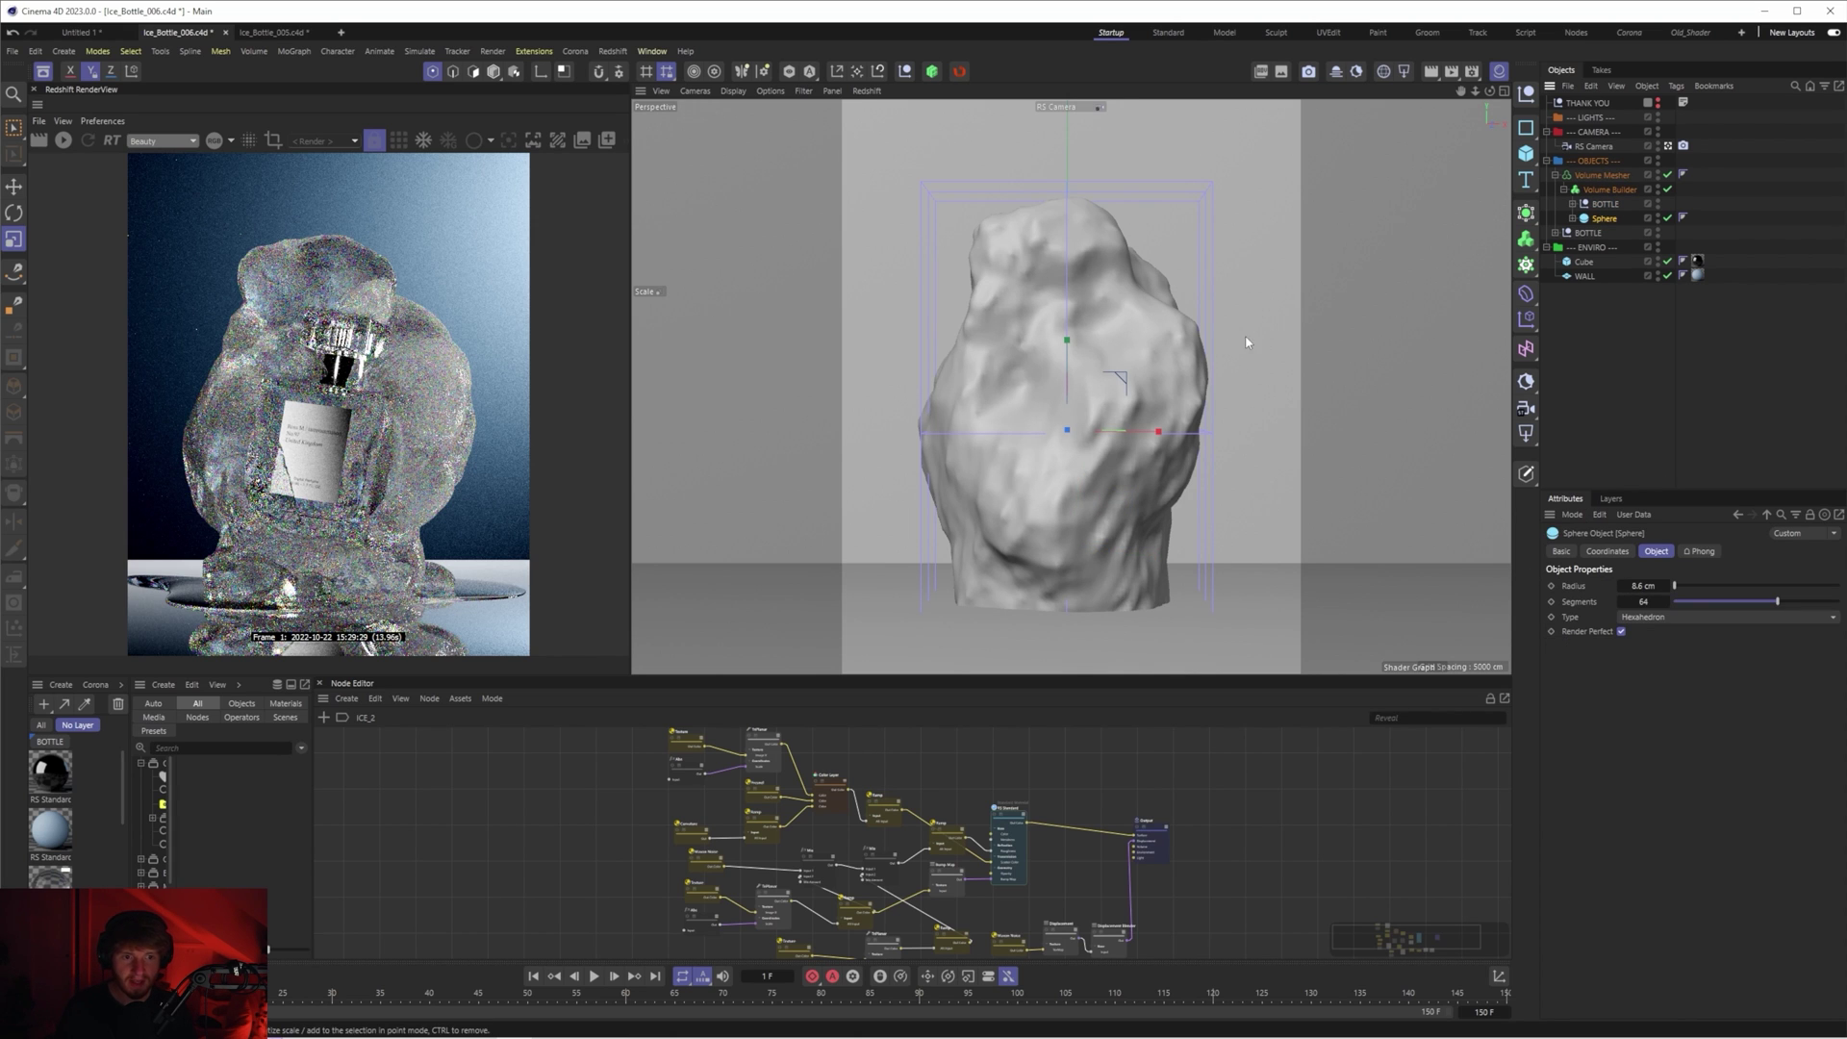
key("e")
- Nudge the Sphere along its depth axis in the free view to reshape the rock, then return to the RS Camera
left_click(1669, 147)
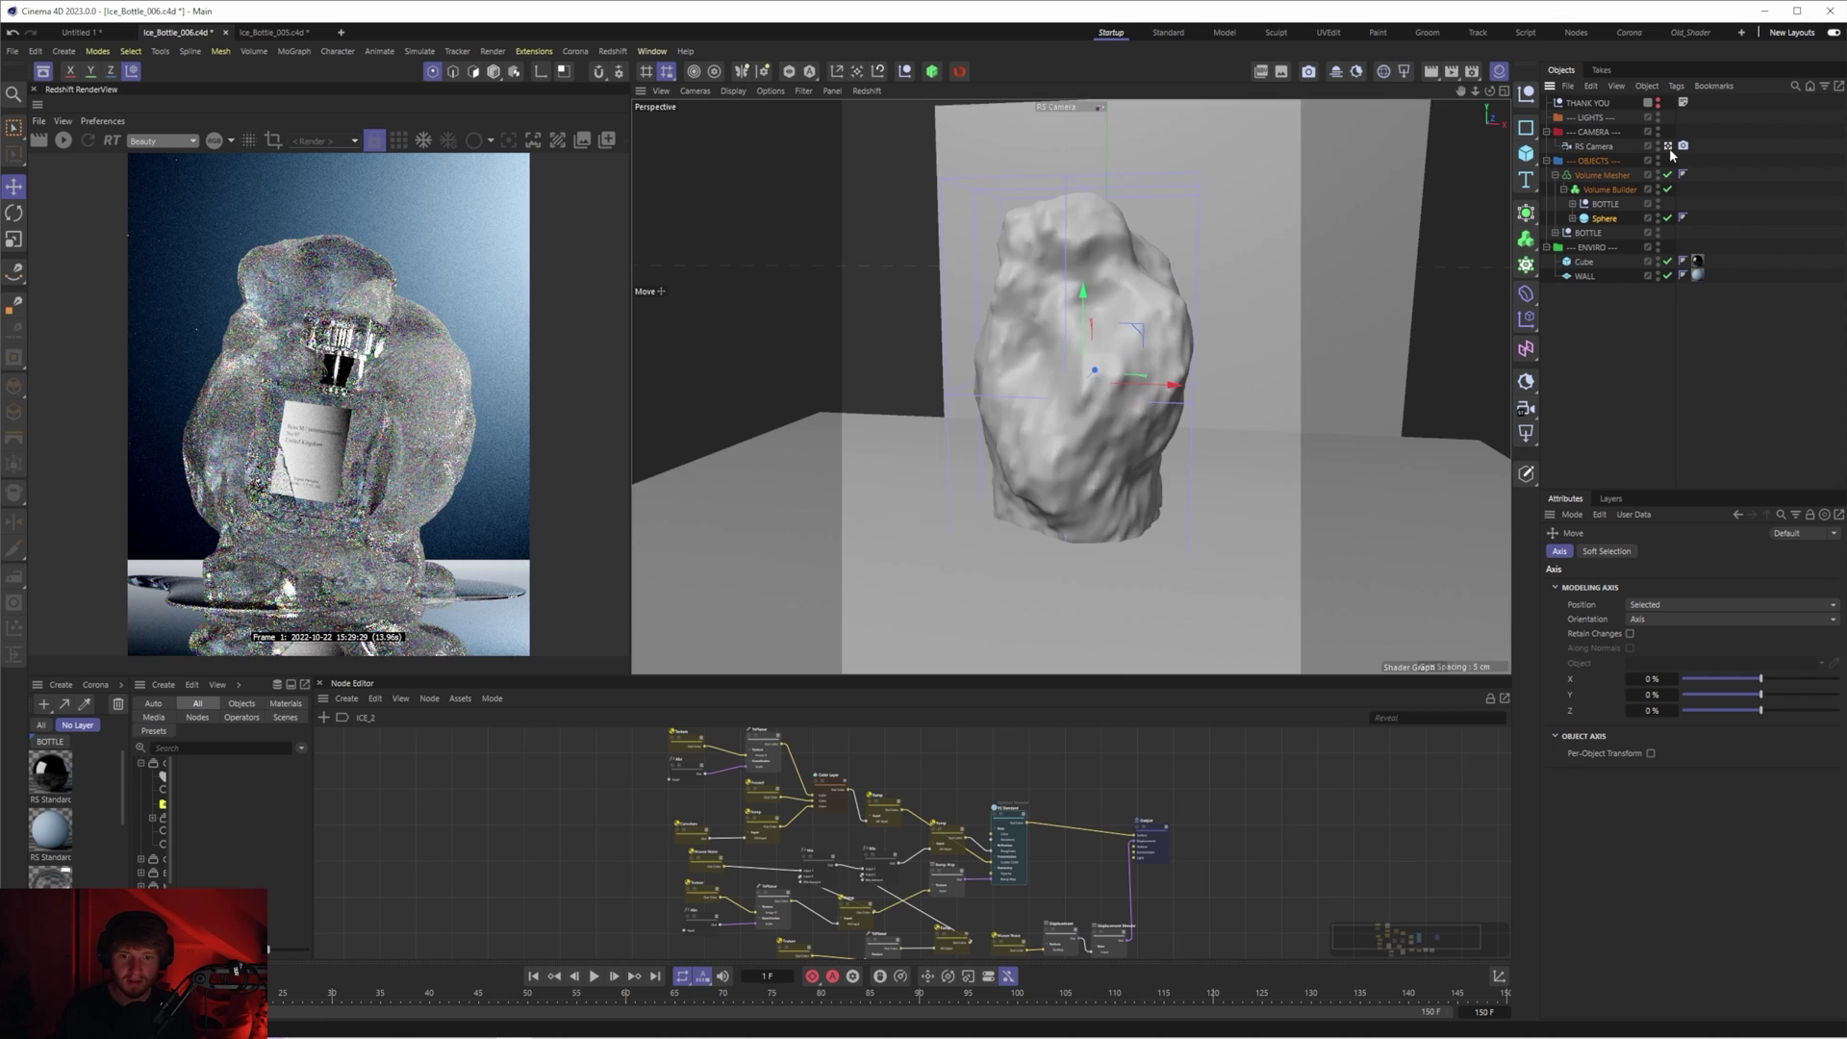
left_click_drag(1275, 519, 1135, 565, "alt")
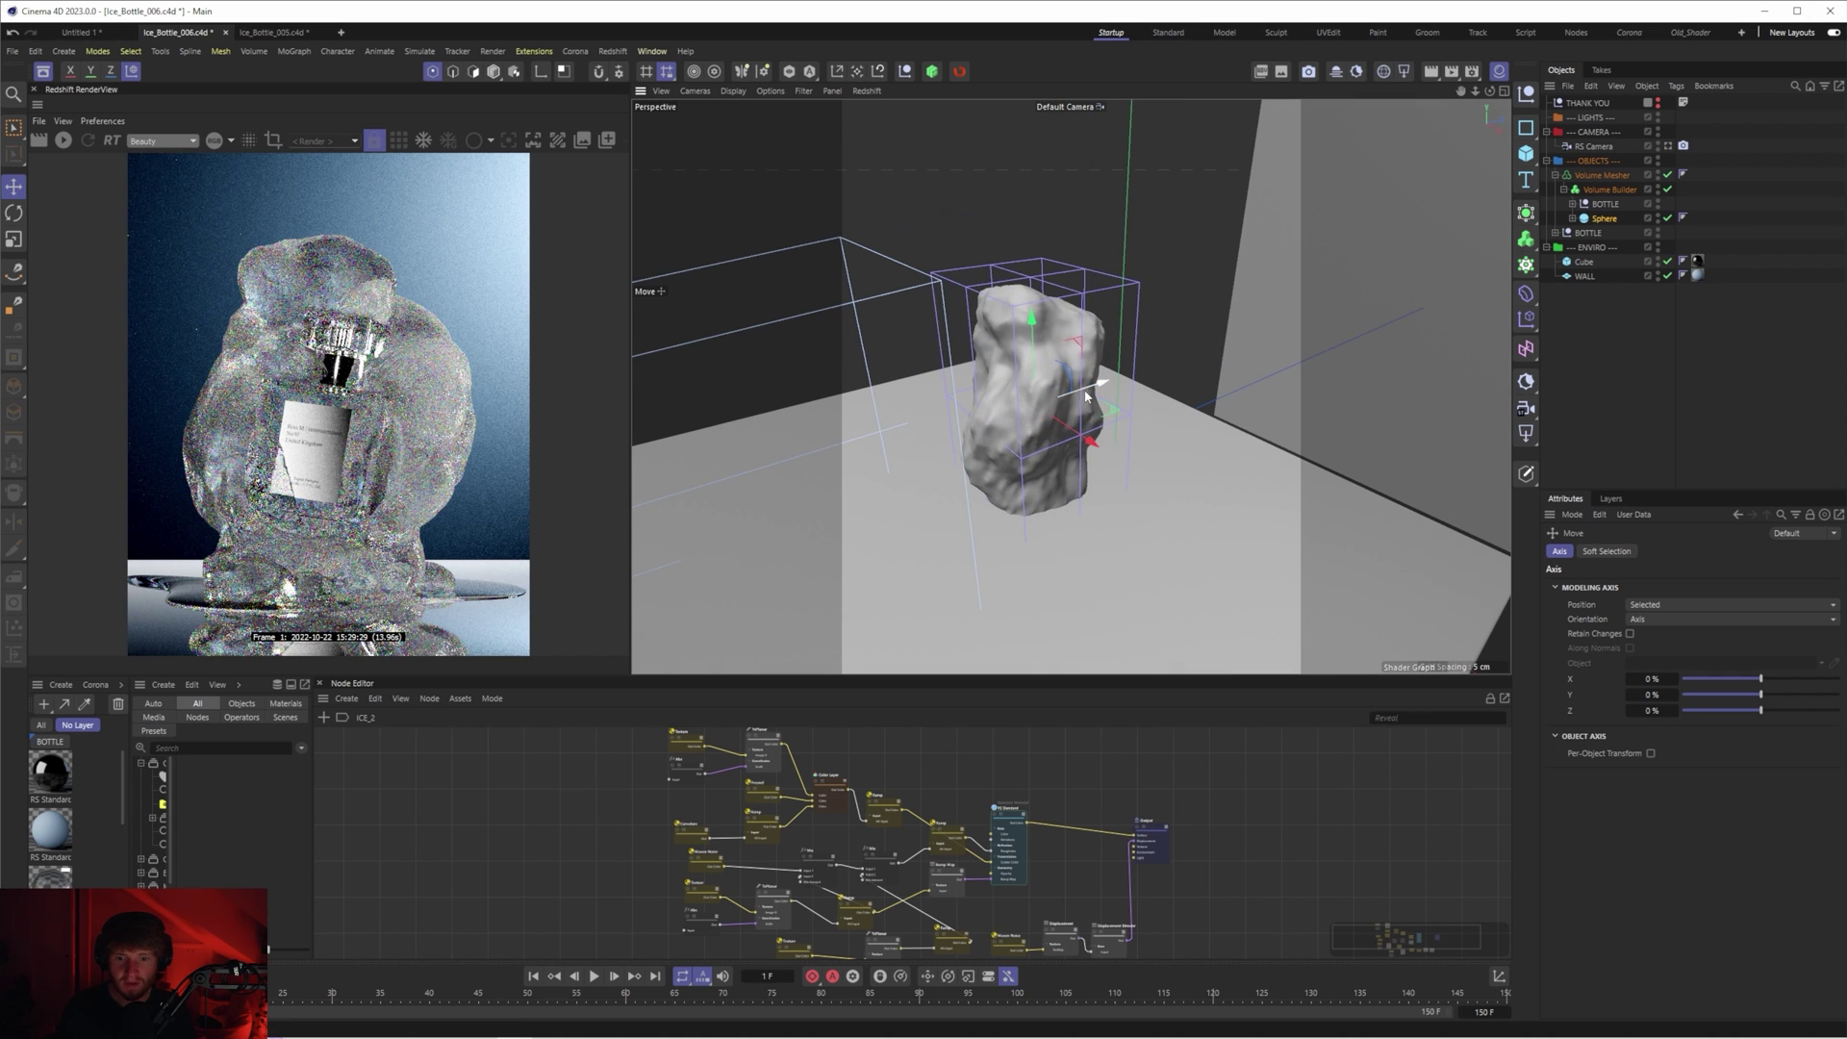
left_click_drag(1085, 395, 1113, 385)
left_click(1668, 147)
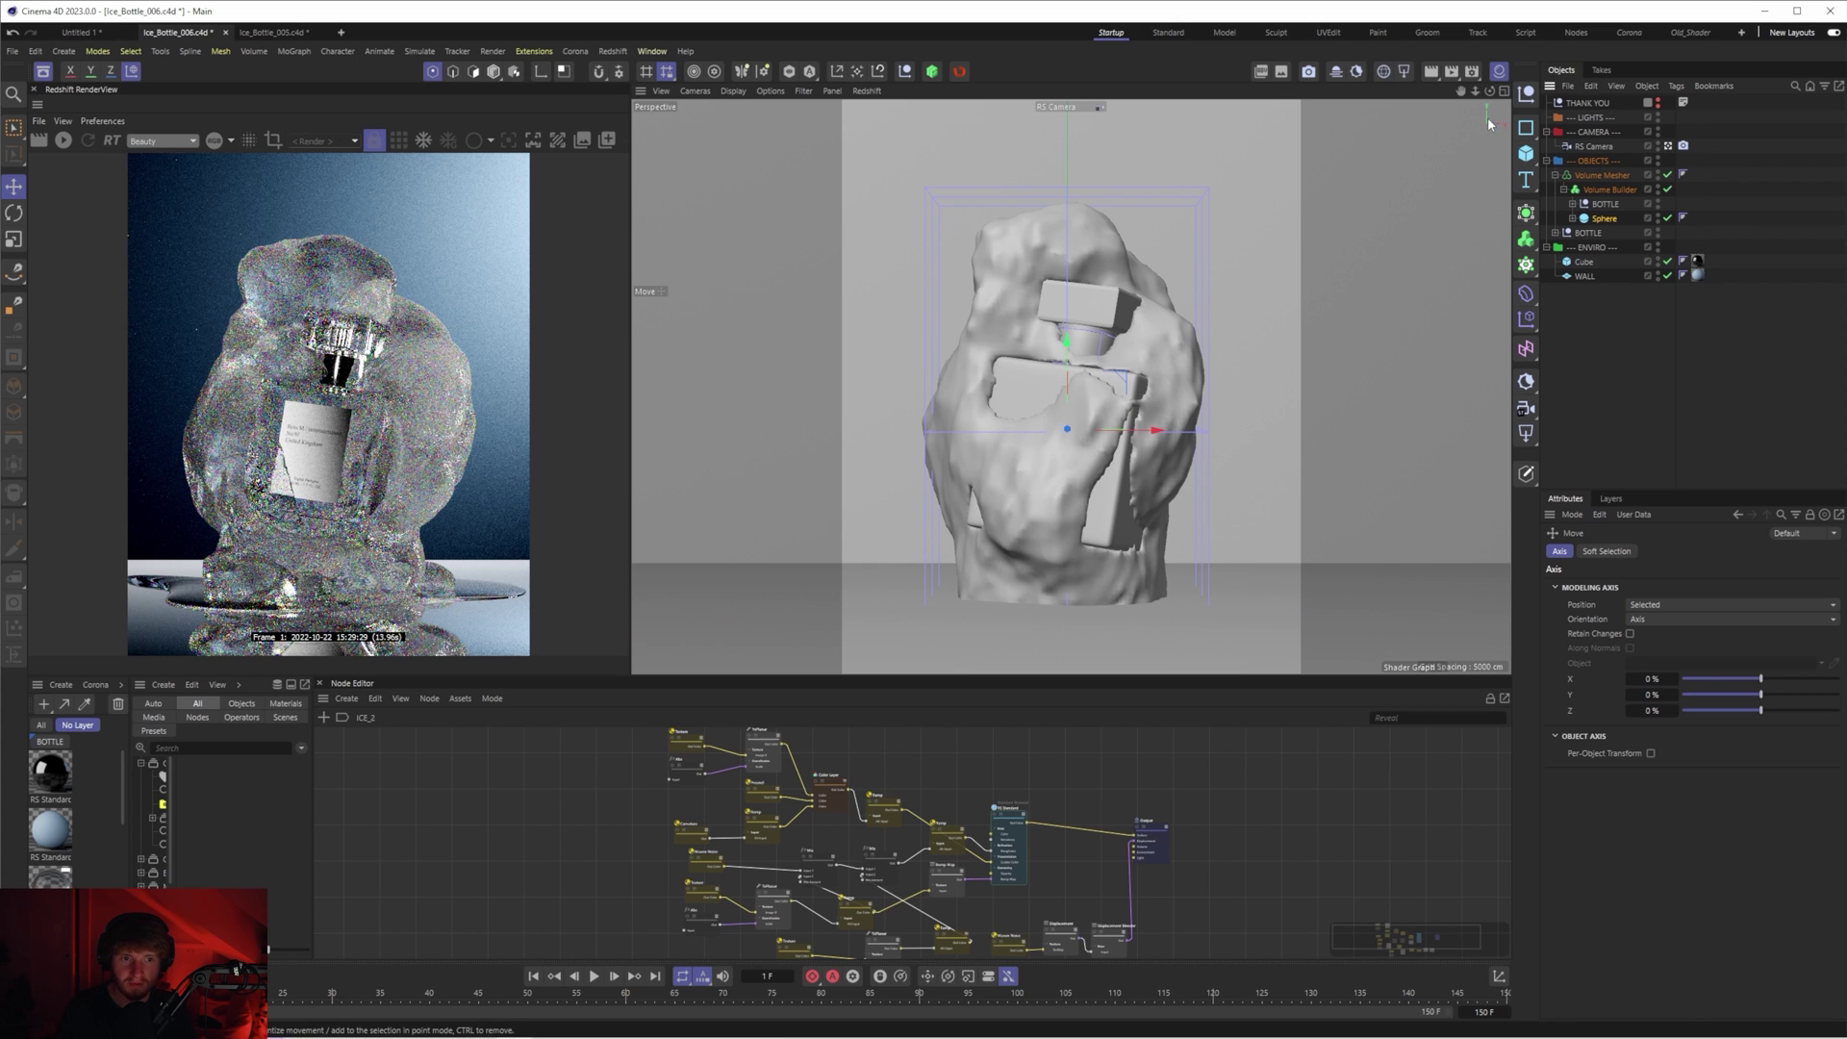
left_click(1669, 146)
left_click(1669, 145)
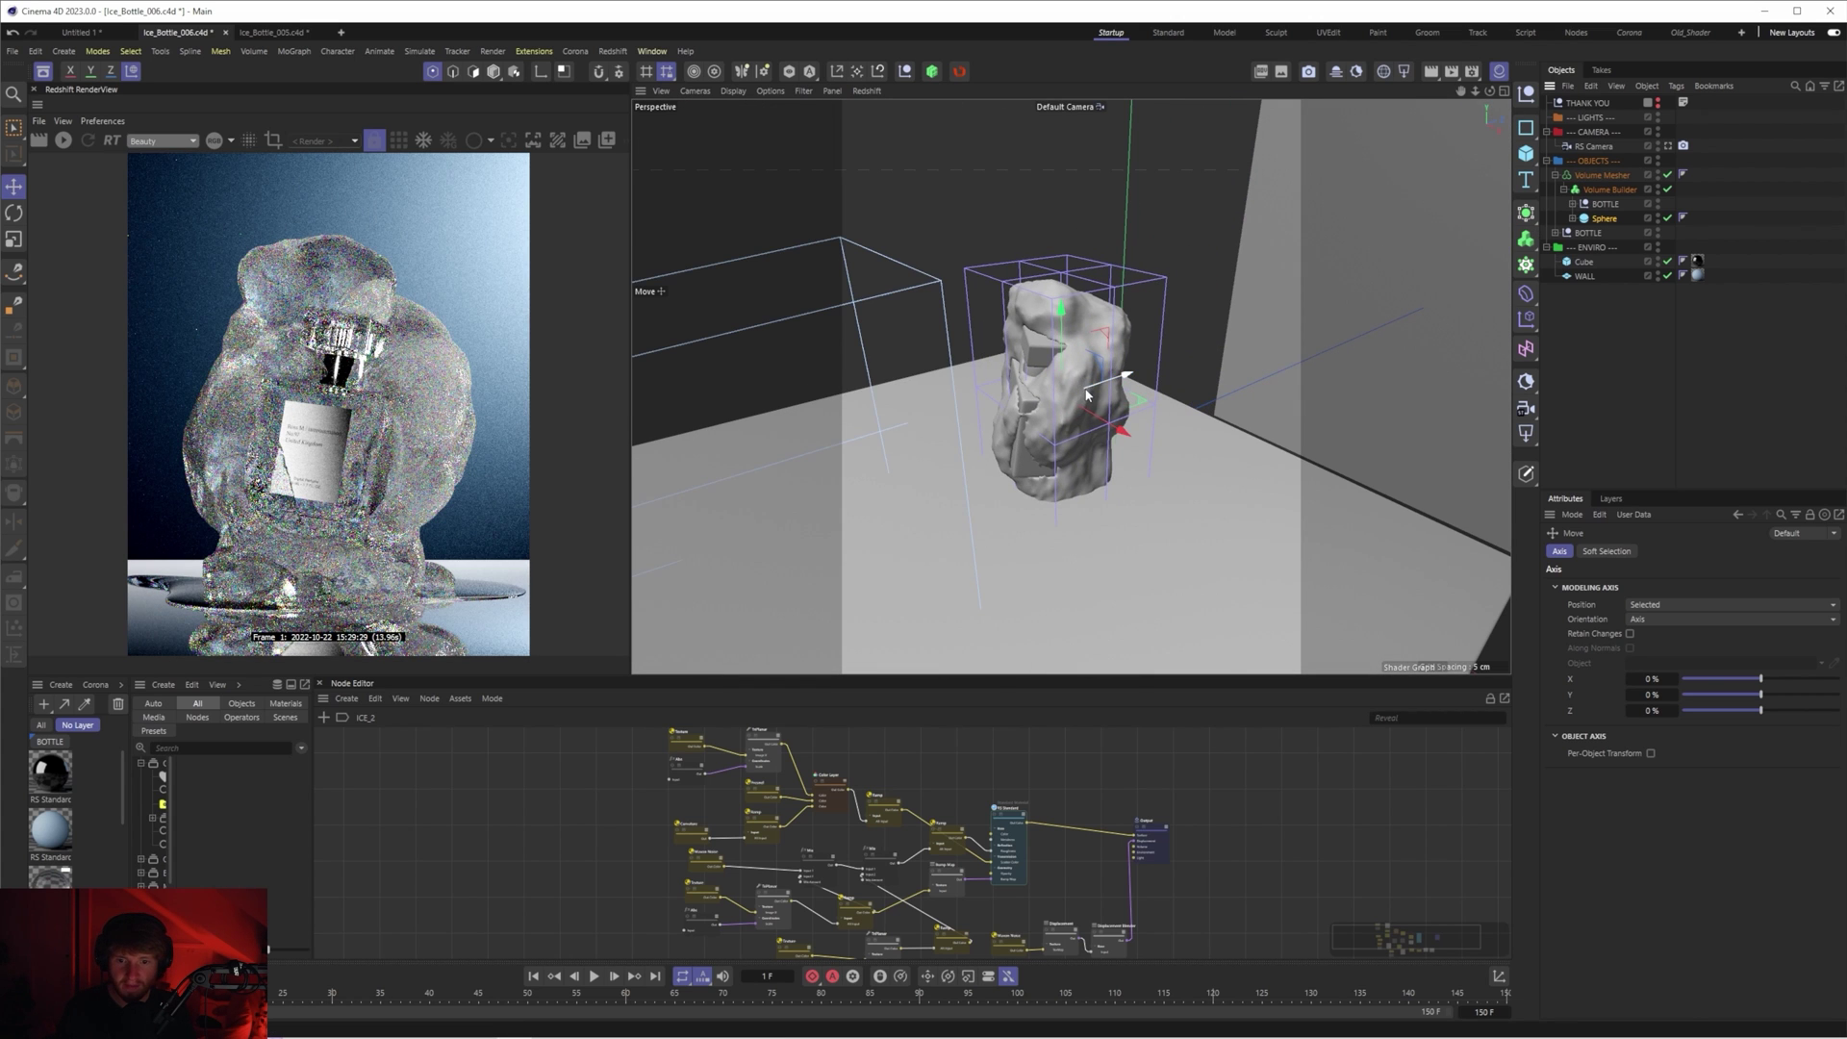
left_click_drag(1090, 394, 1093, 393)
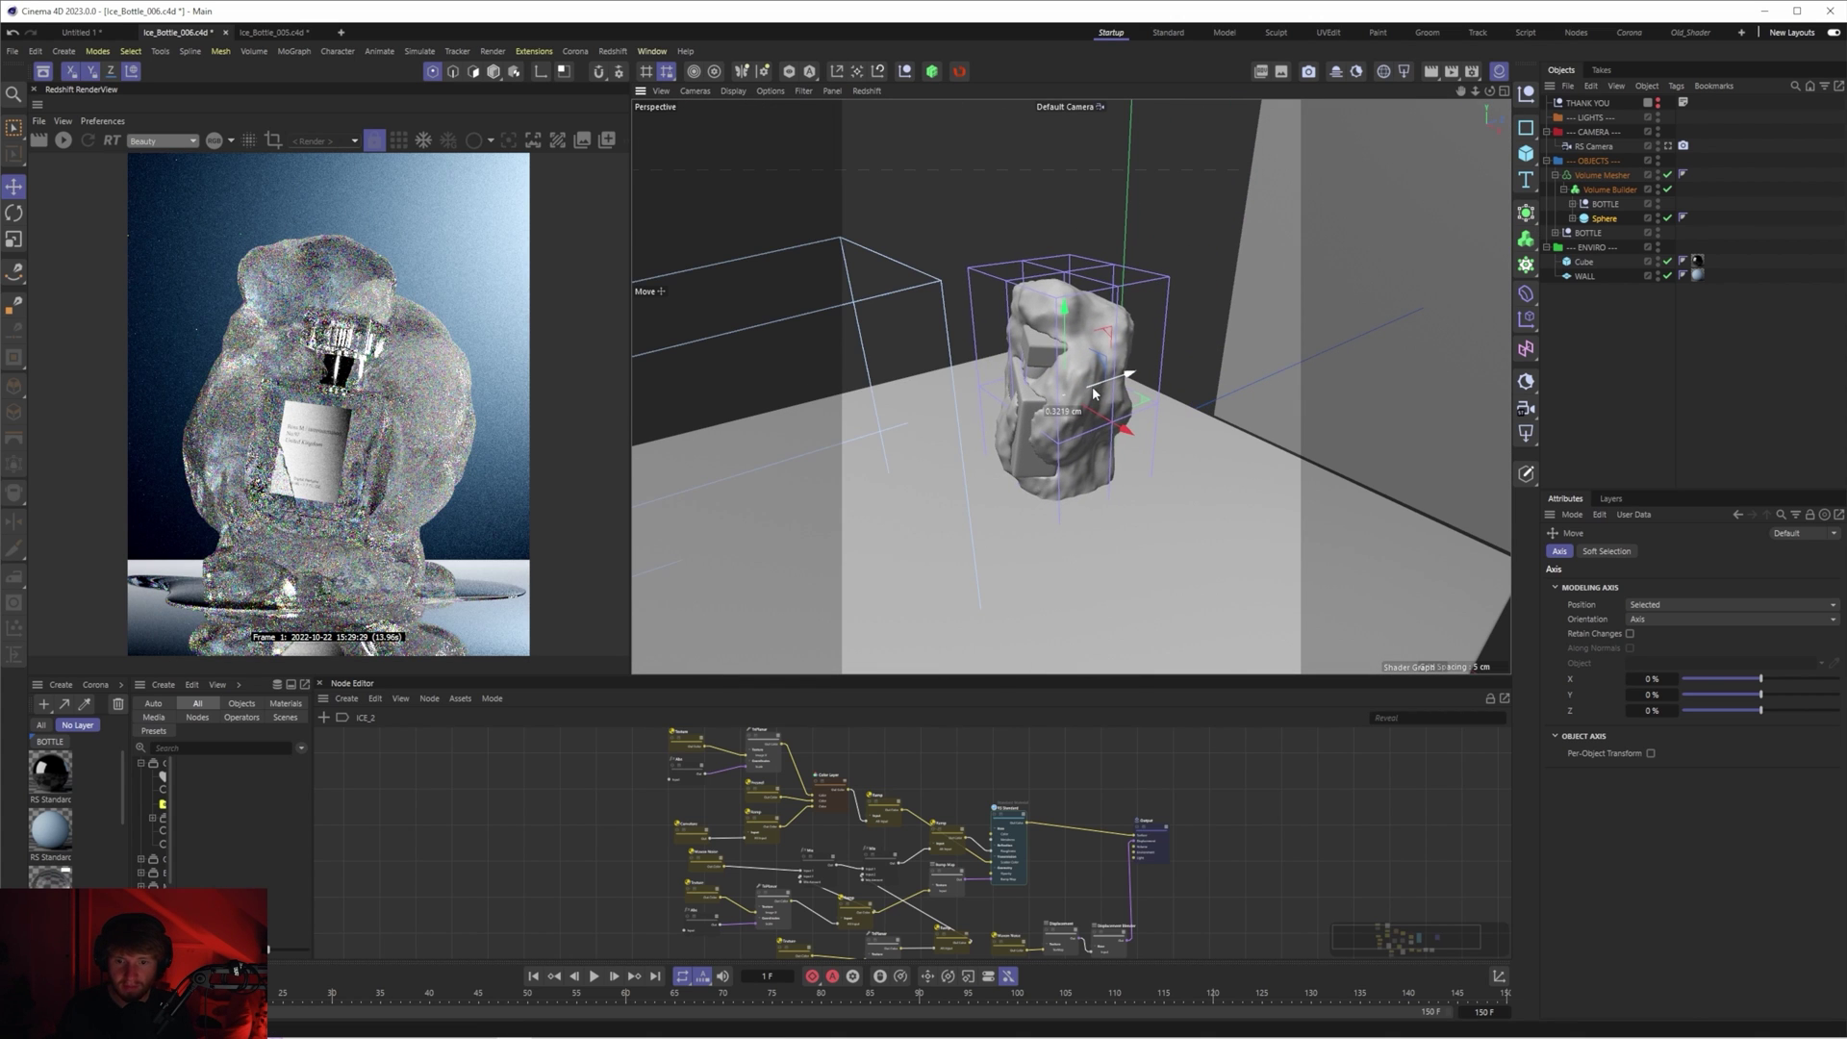
left_click(1683, 146)
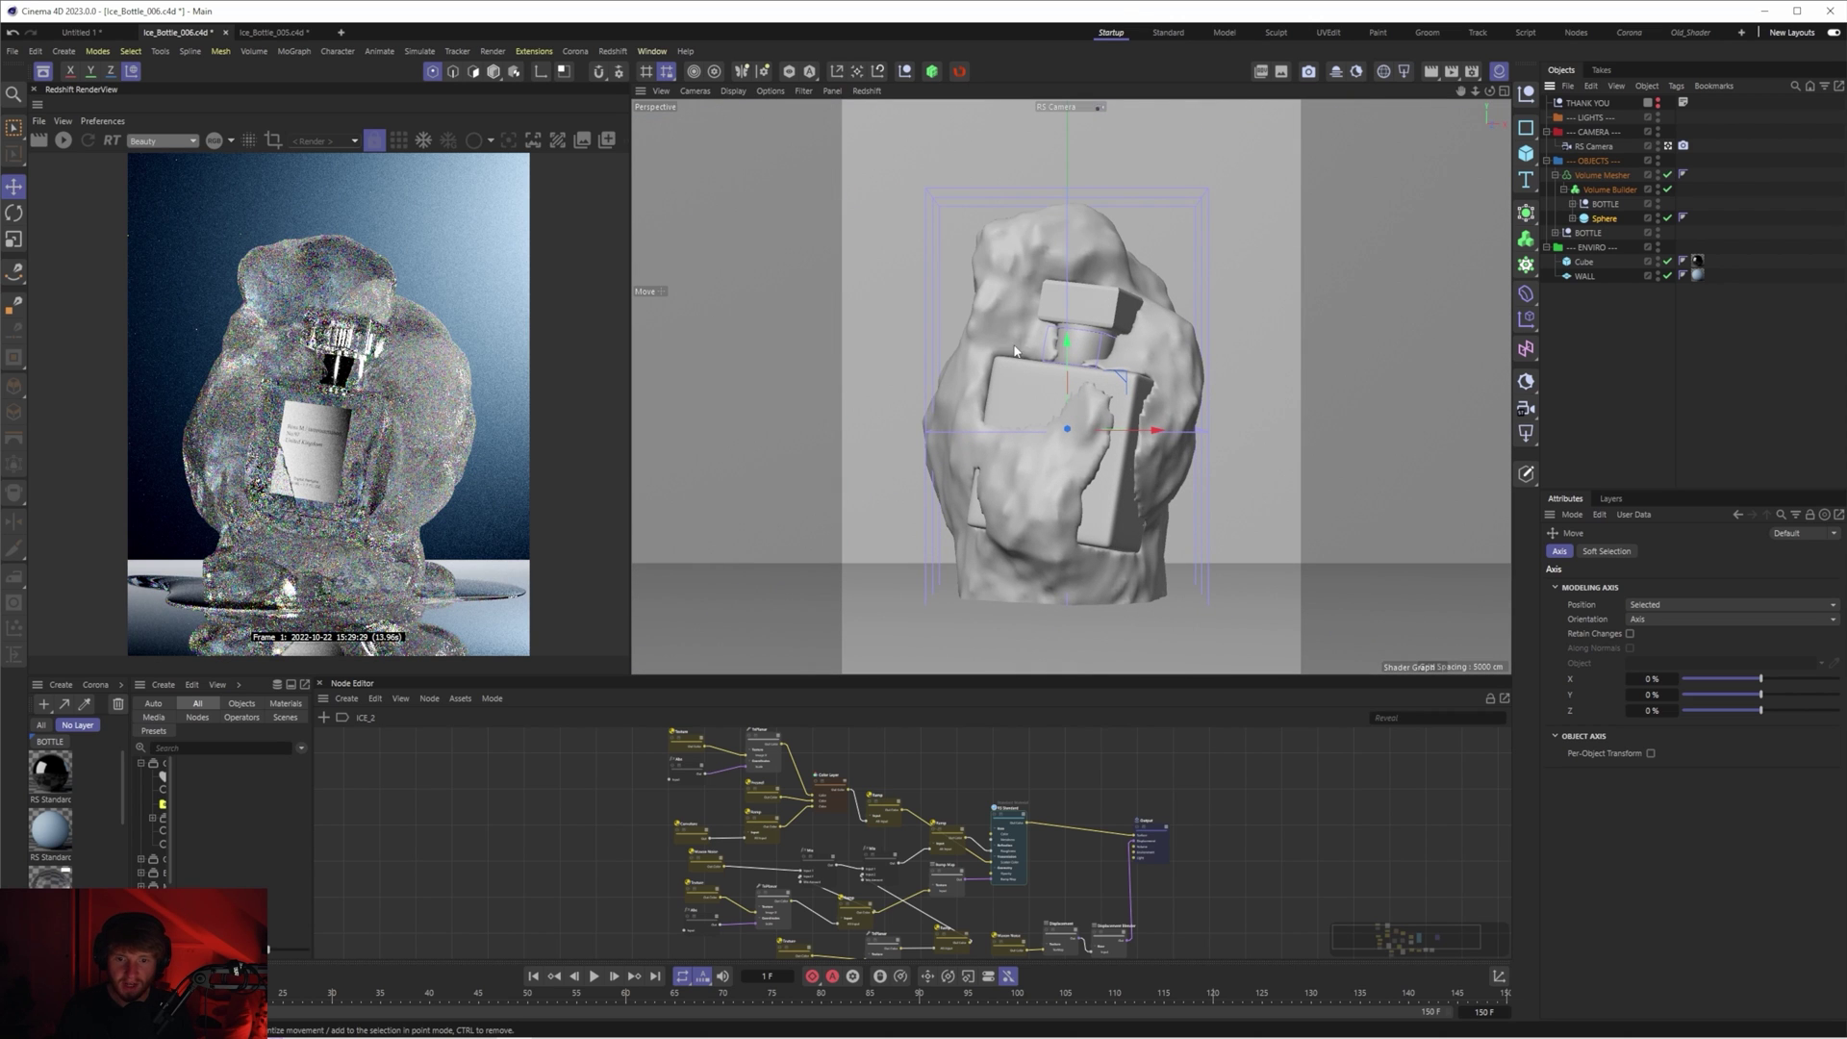
- Toggle the BOTTLE cavity off and on repeatedly to compare the ice block with and without it
left_click(1609, 189)
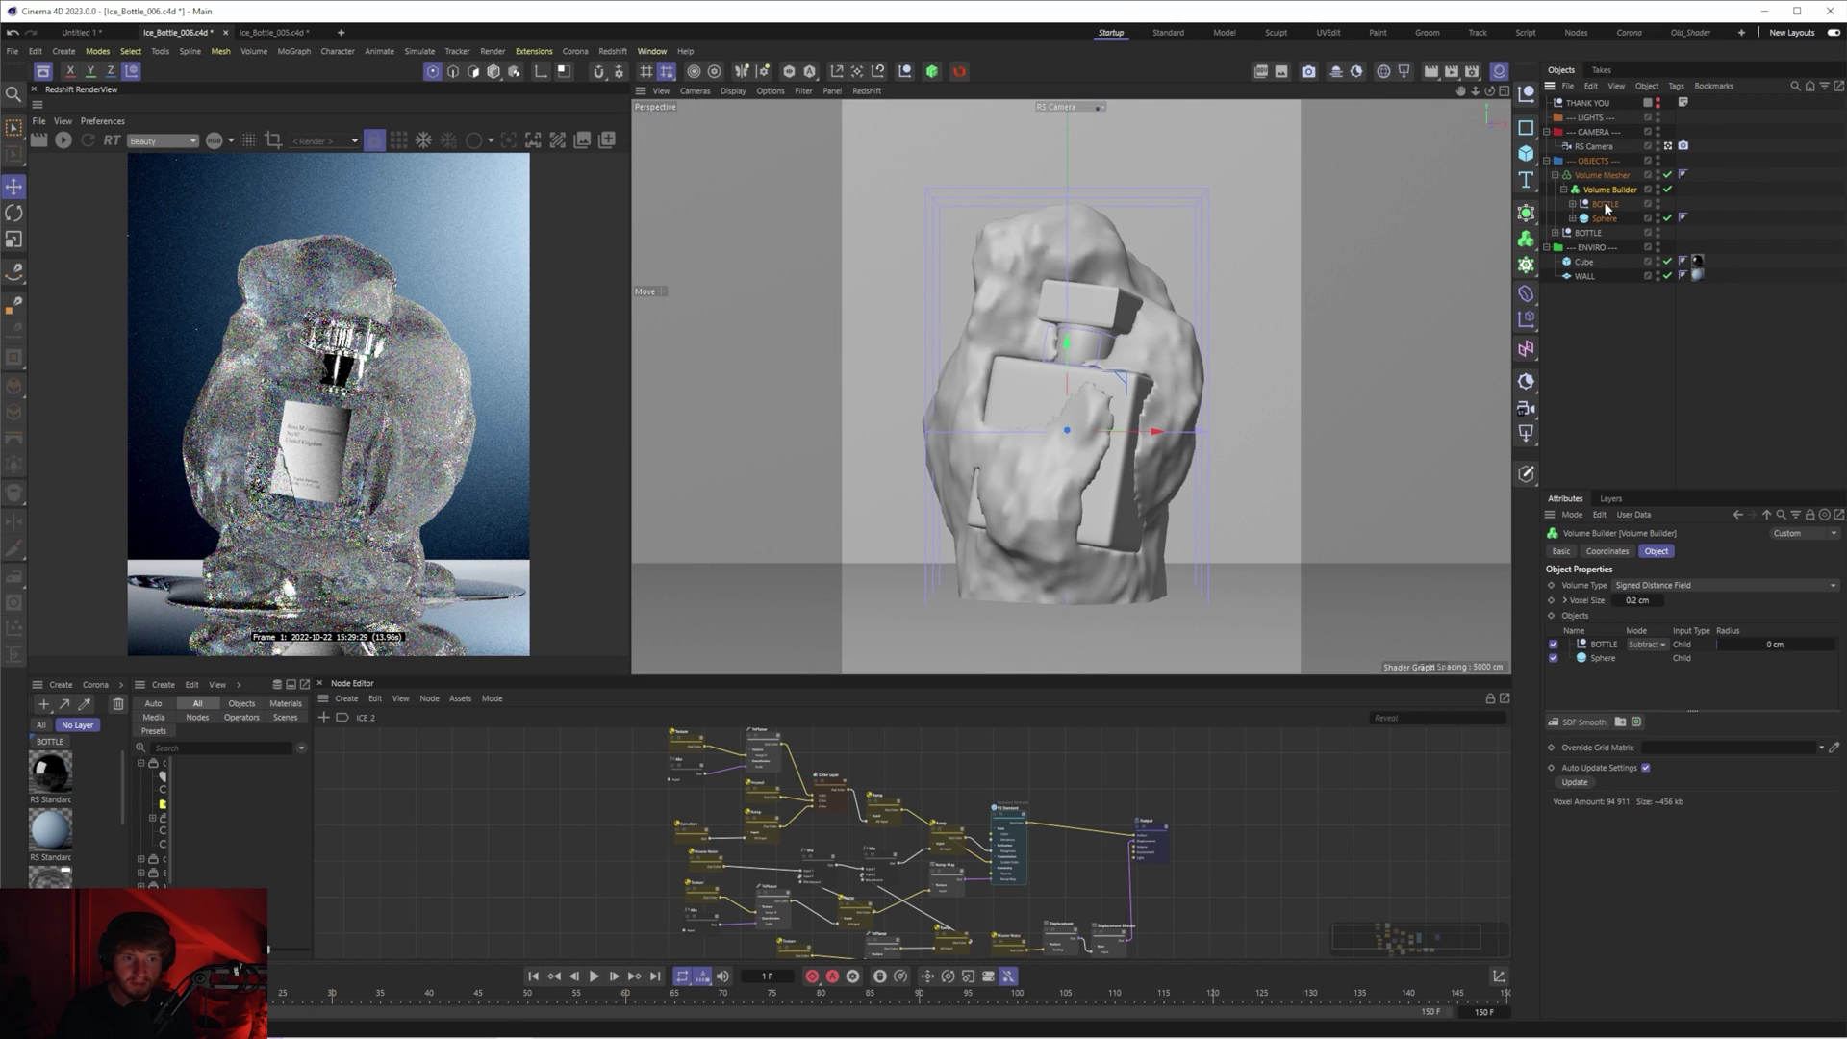
left_click(1553, 643)
left_click(1552, 644)
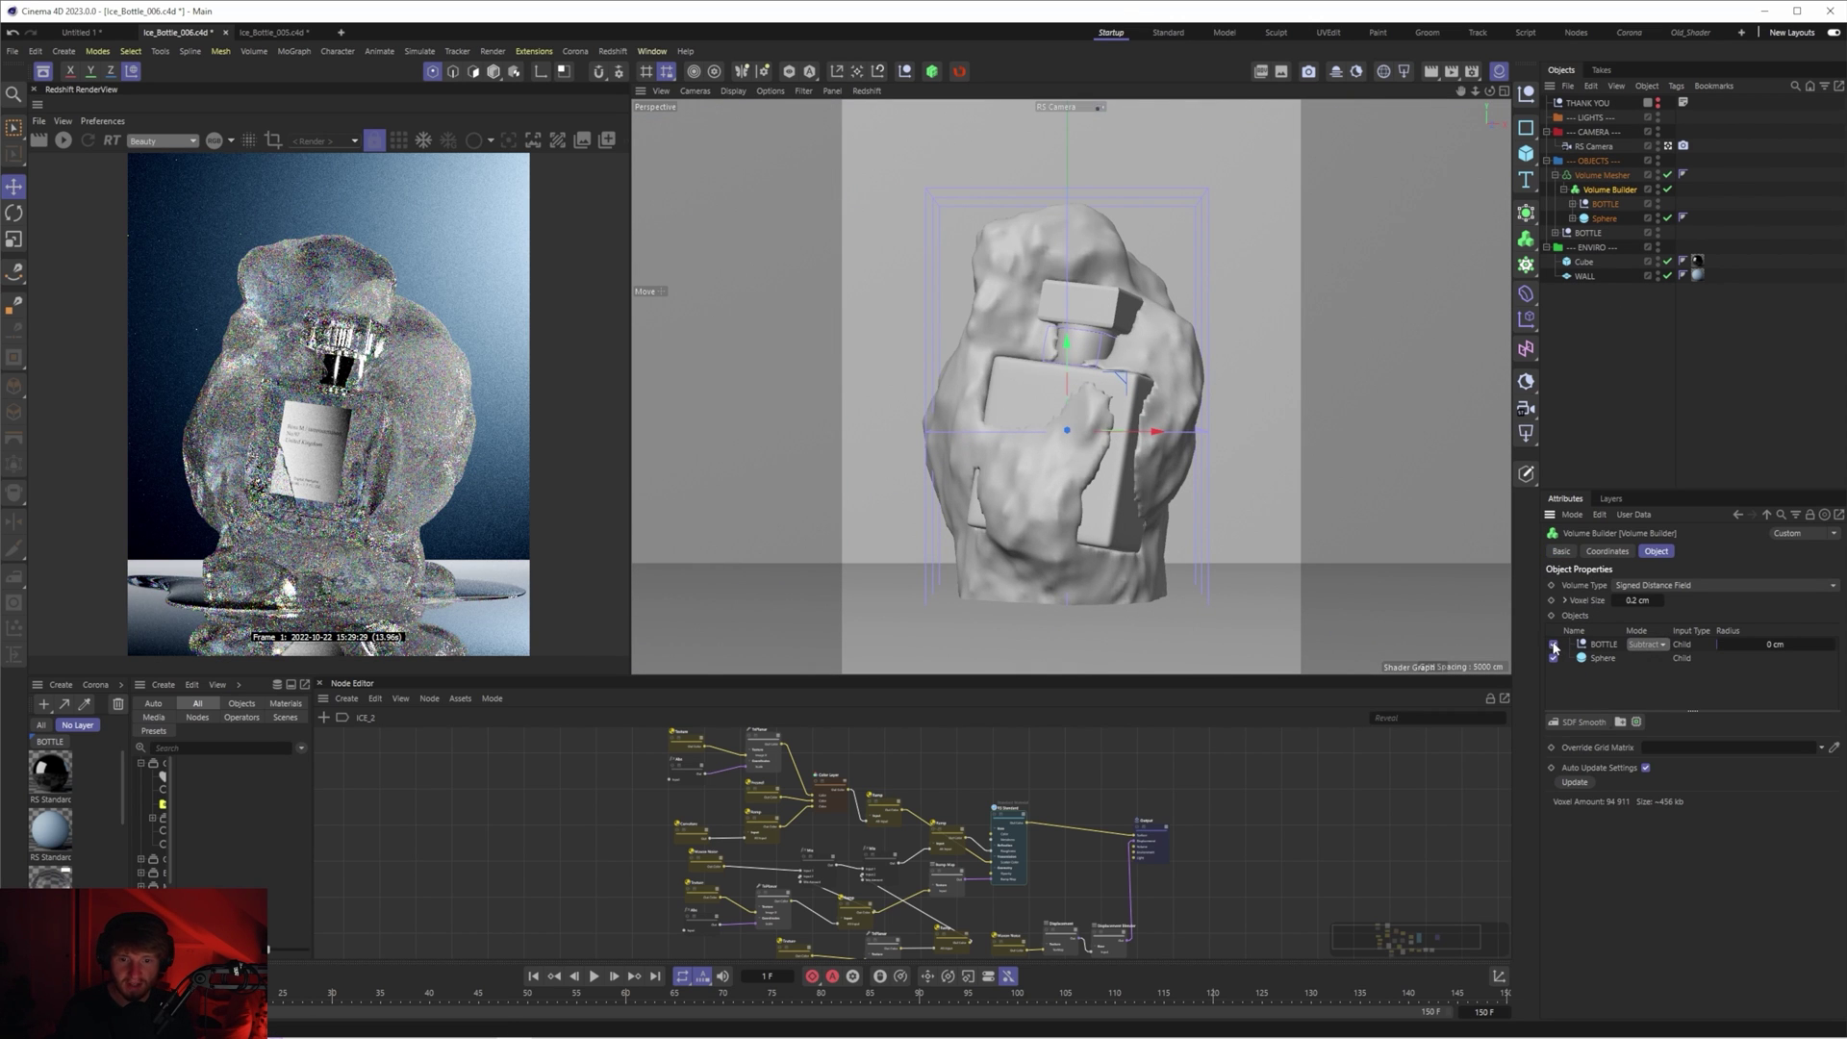
left_click(1554, 645)
left_click(1553, 645)
left_click(1554, 645)
left_click(1554, 645)
- Add an SDF Smooth filter set to Mean with Voxel Distance 1, then add a second SDF Smooth filter
left_click(1591, 719)
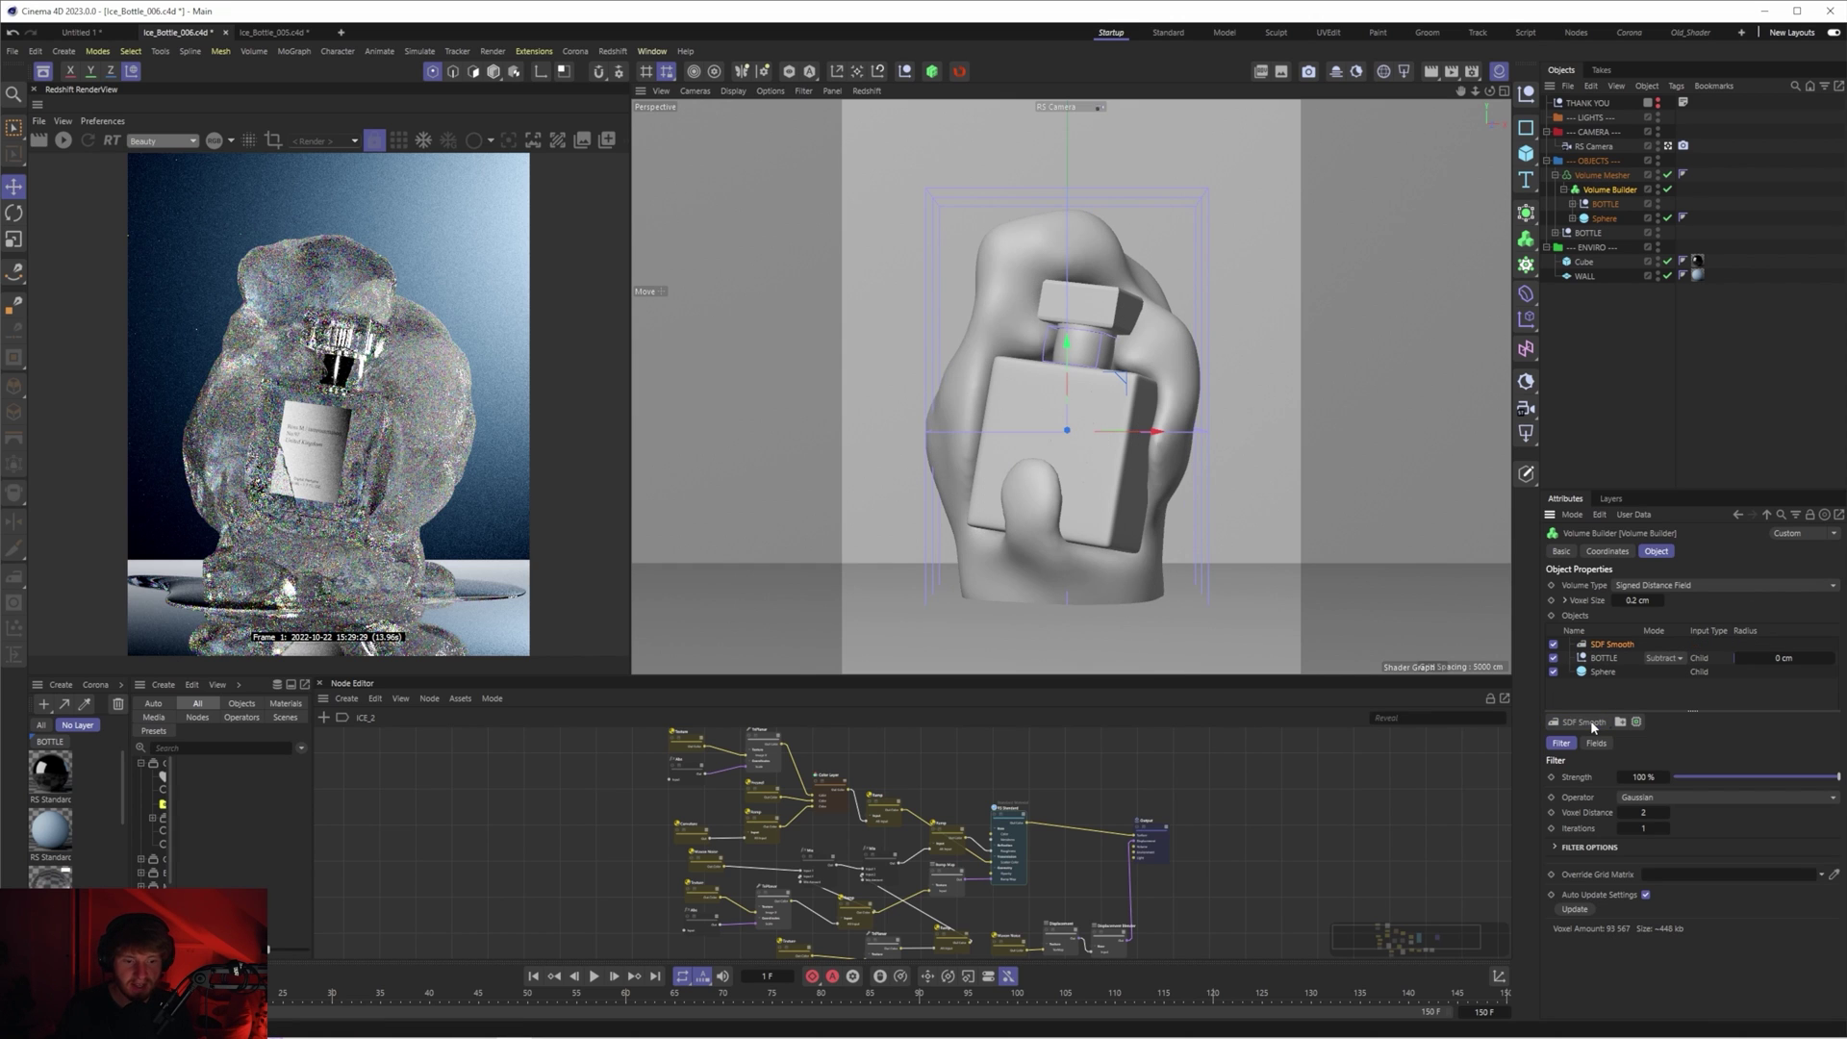
left_click(1638, 797)
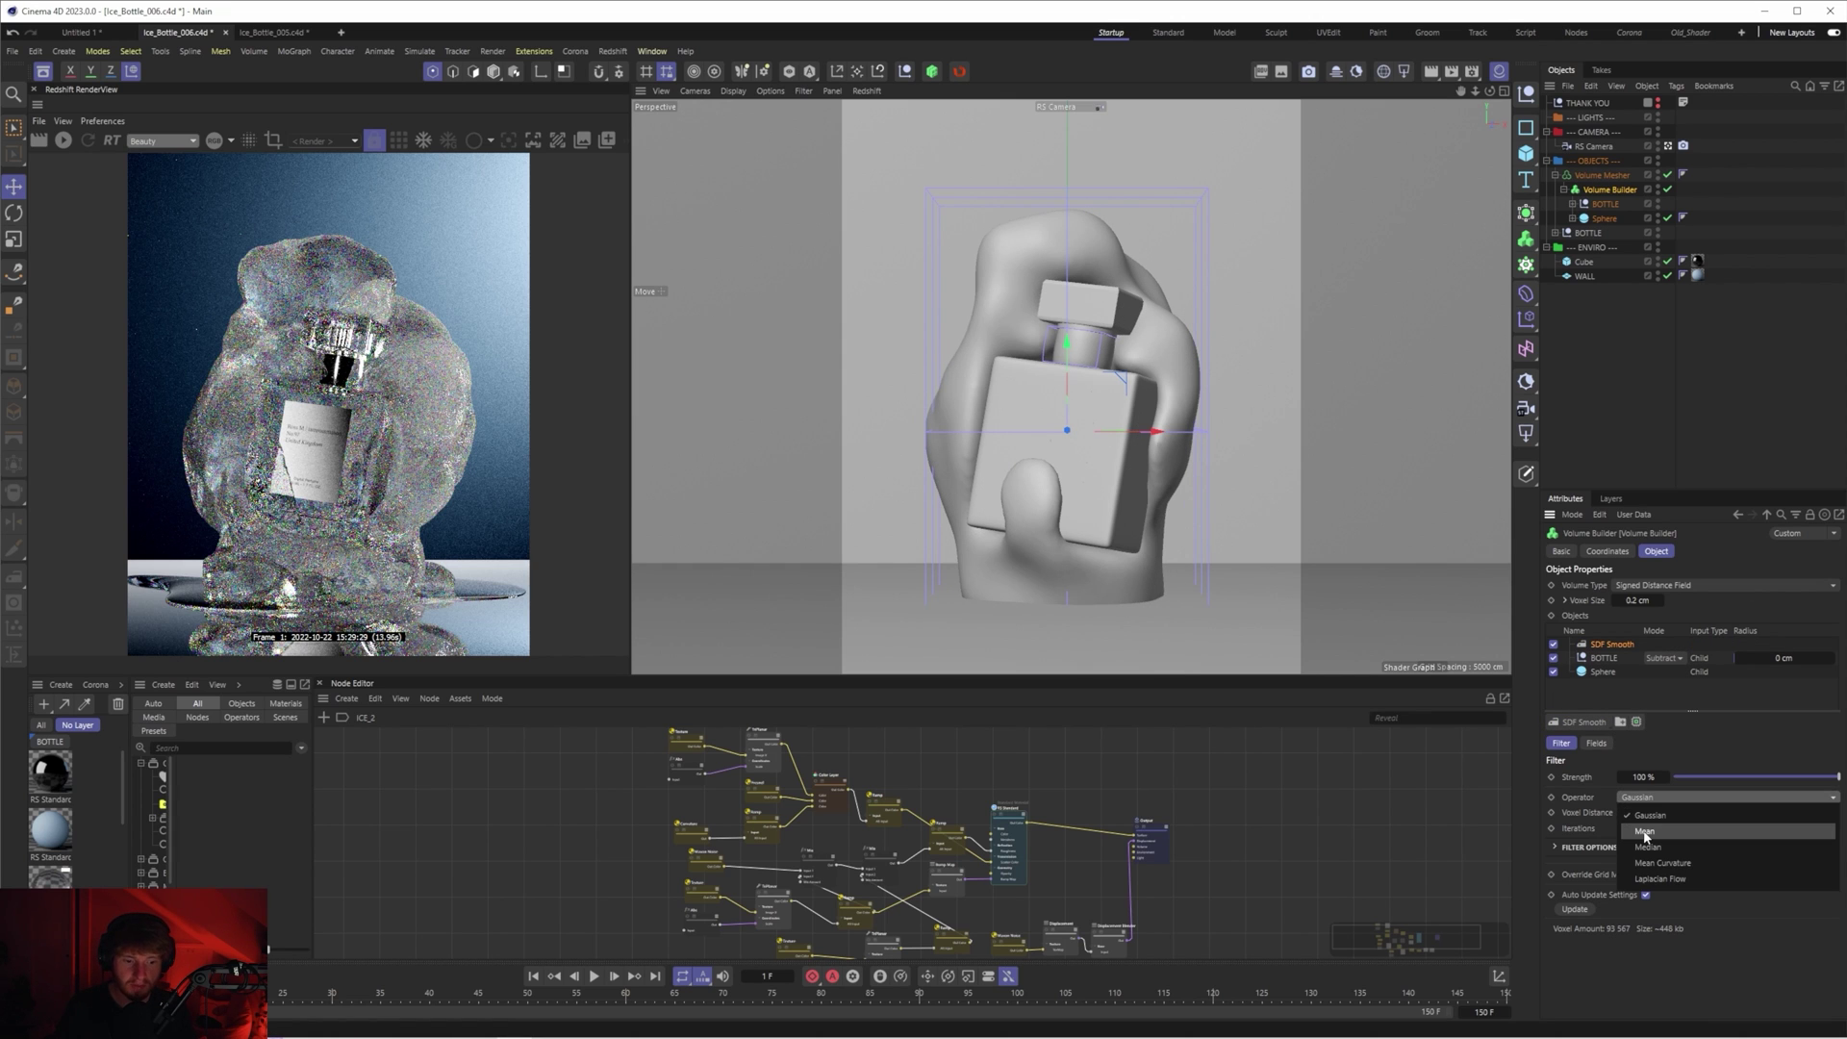
left_click(1643, 826)
left_click(1643, 813)
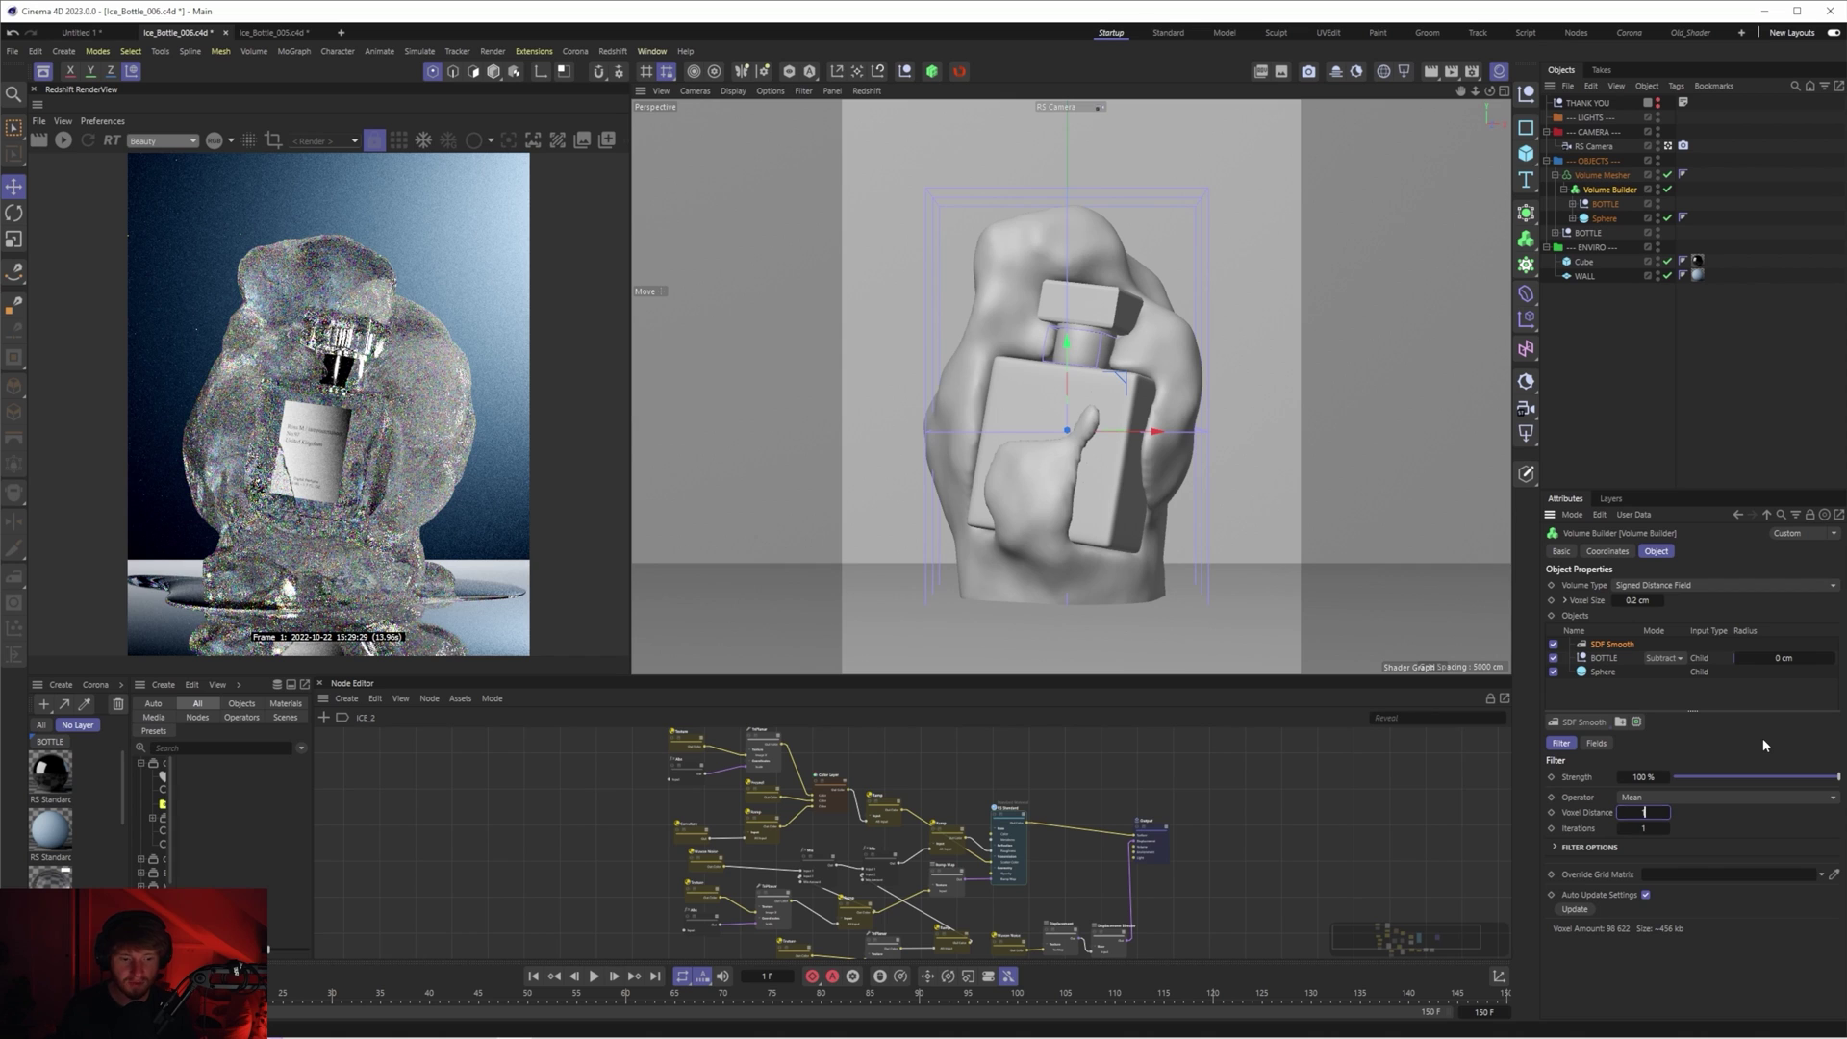
type("1")
key("Tab")
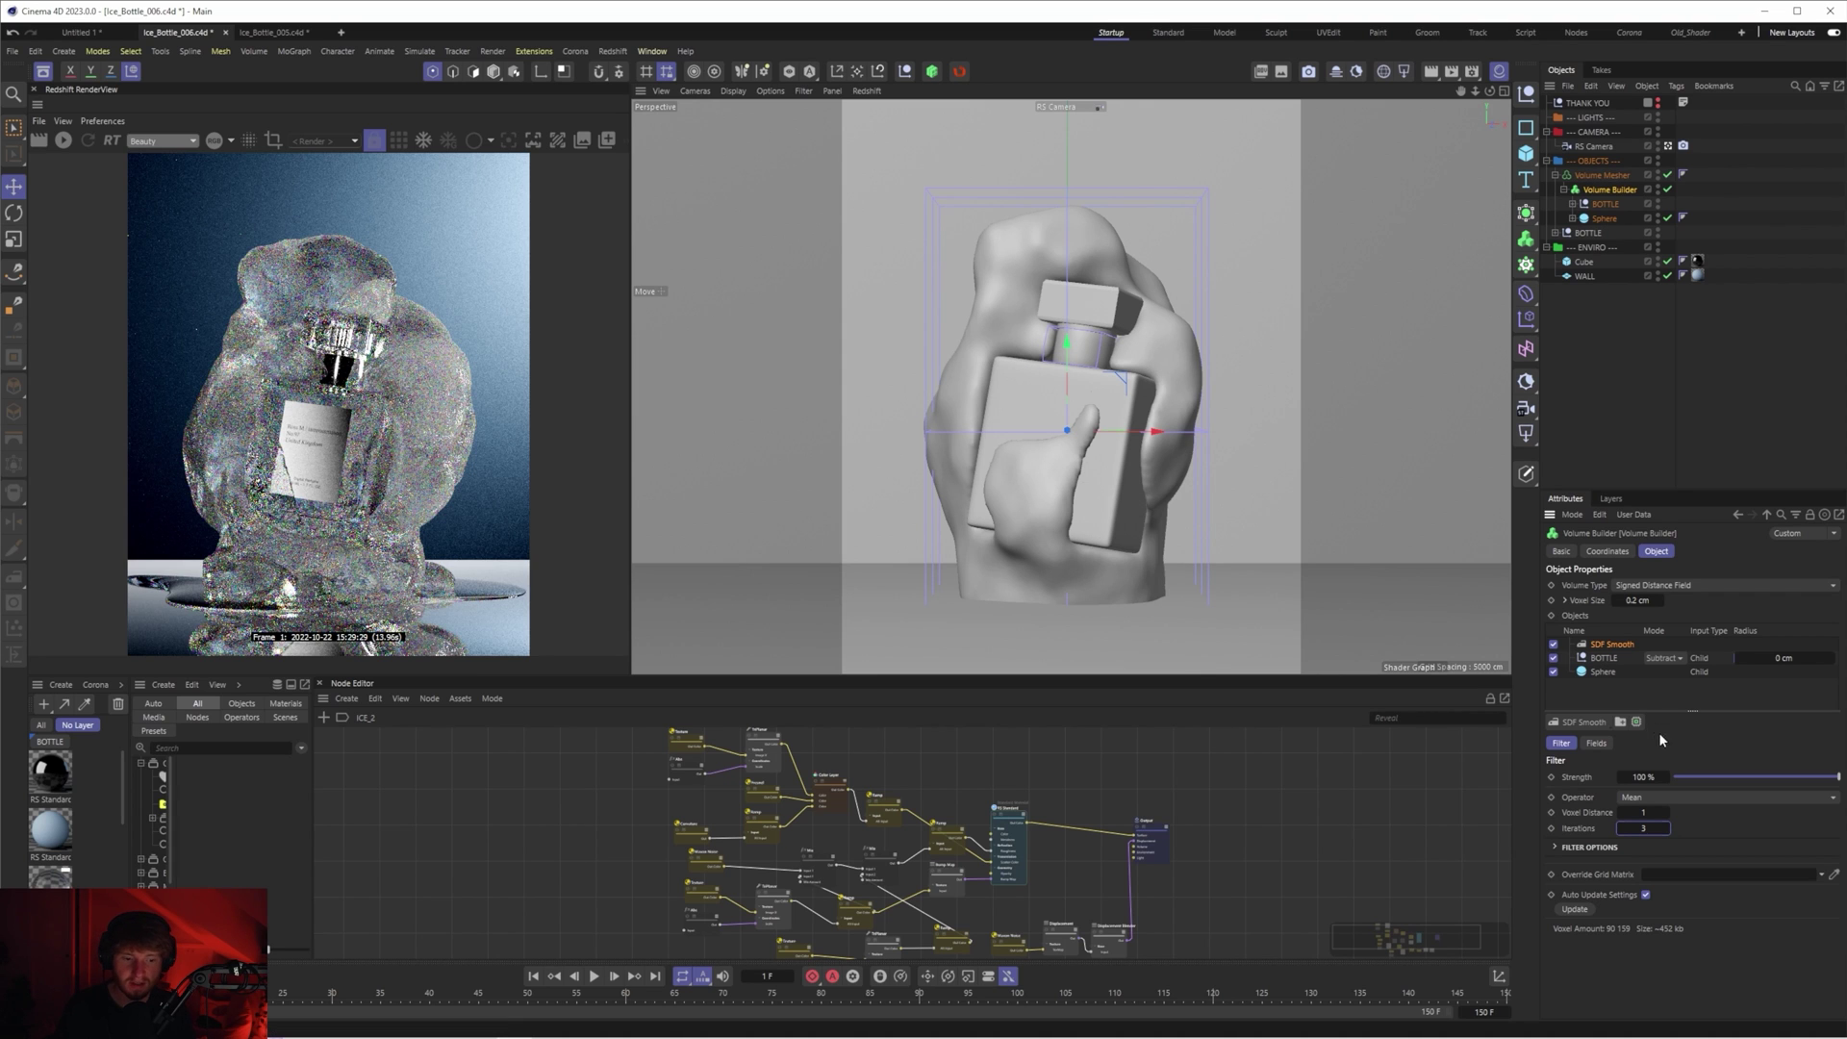
left_click(1582, 721)
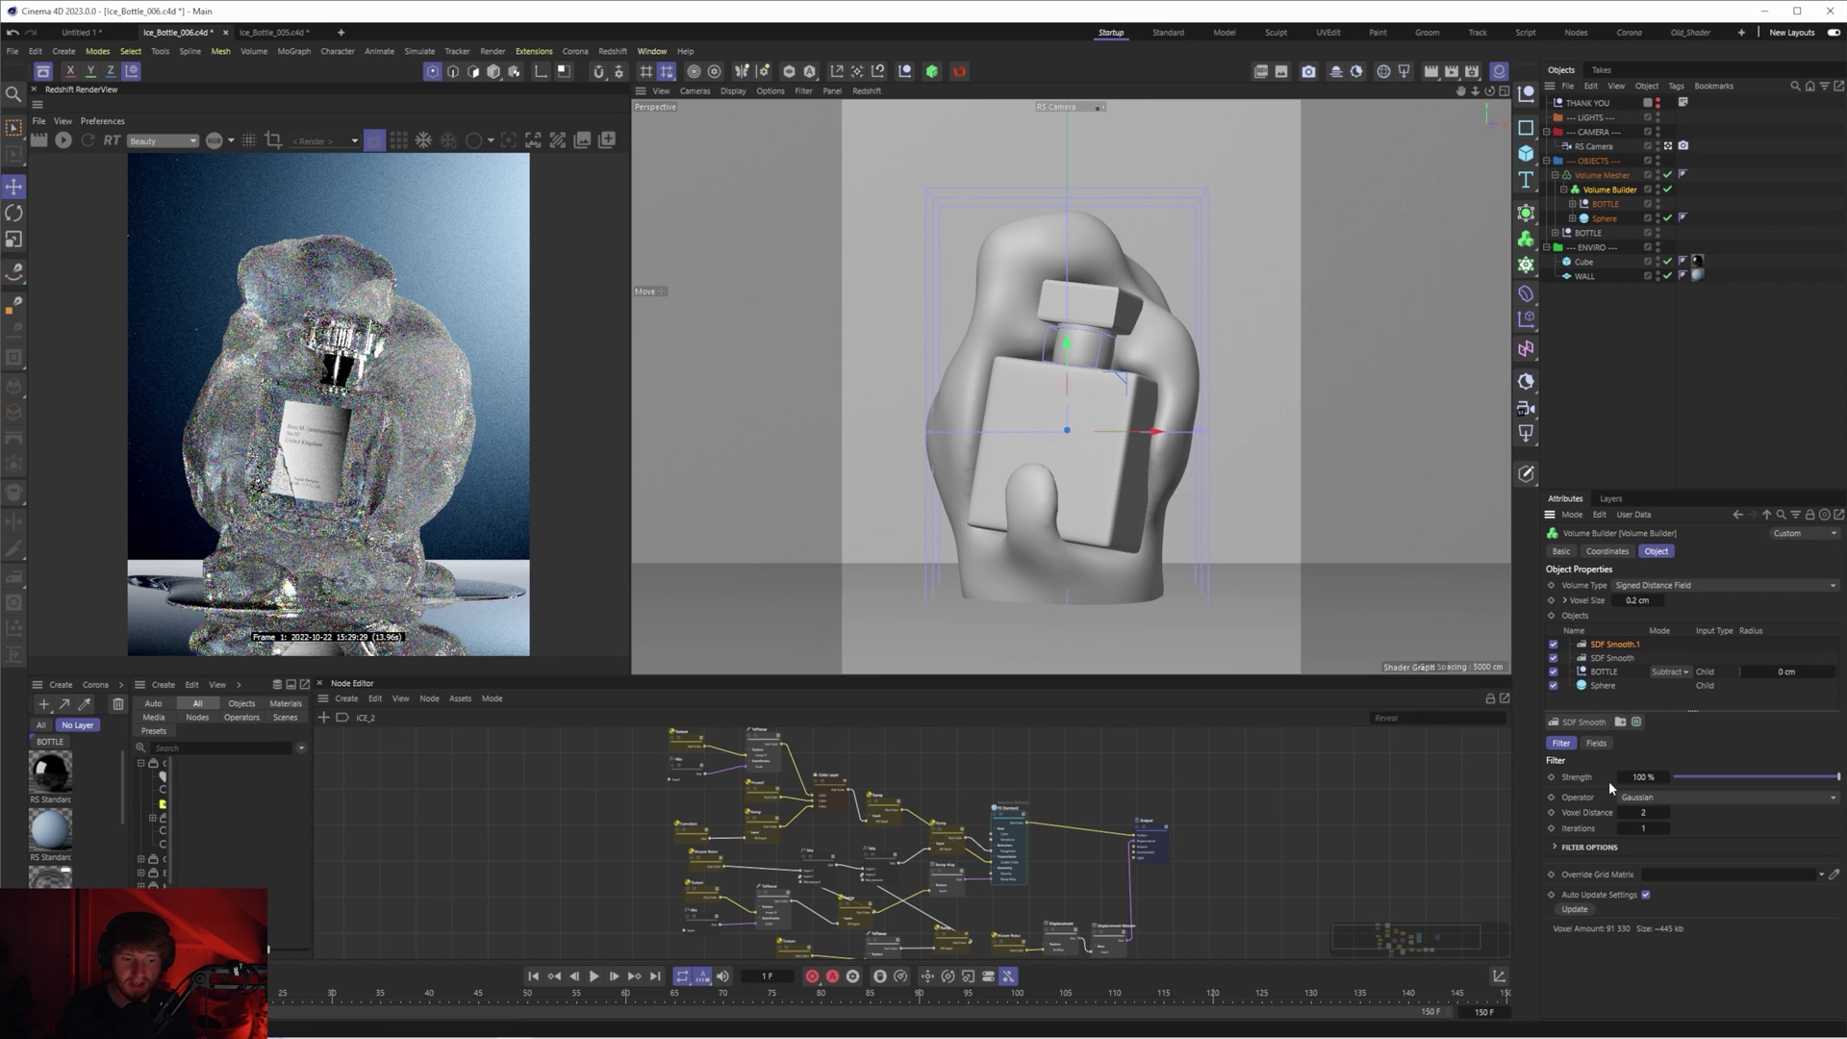
left_click_drag(1632, 813, 1637, 813)
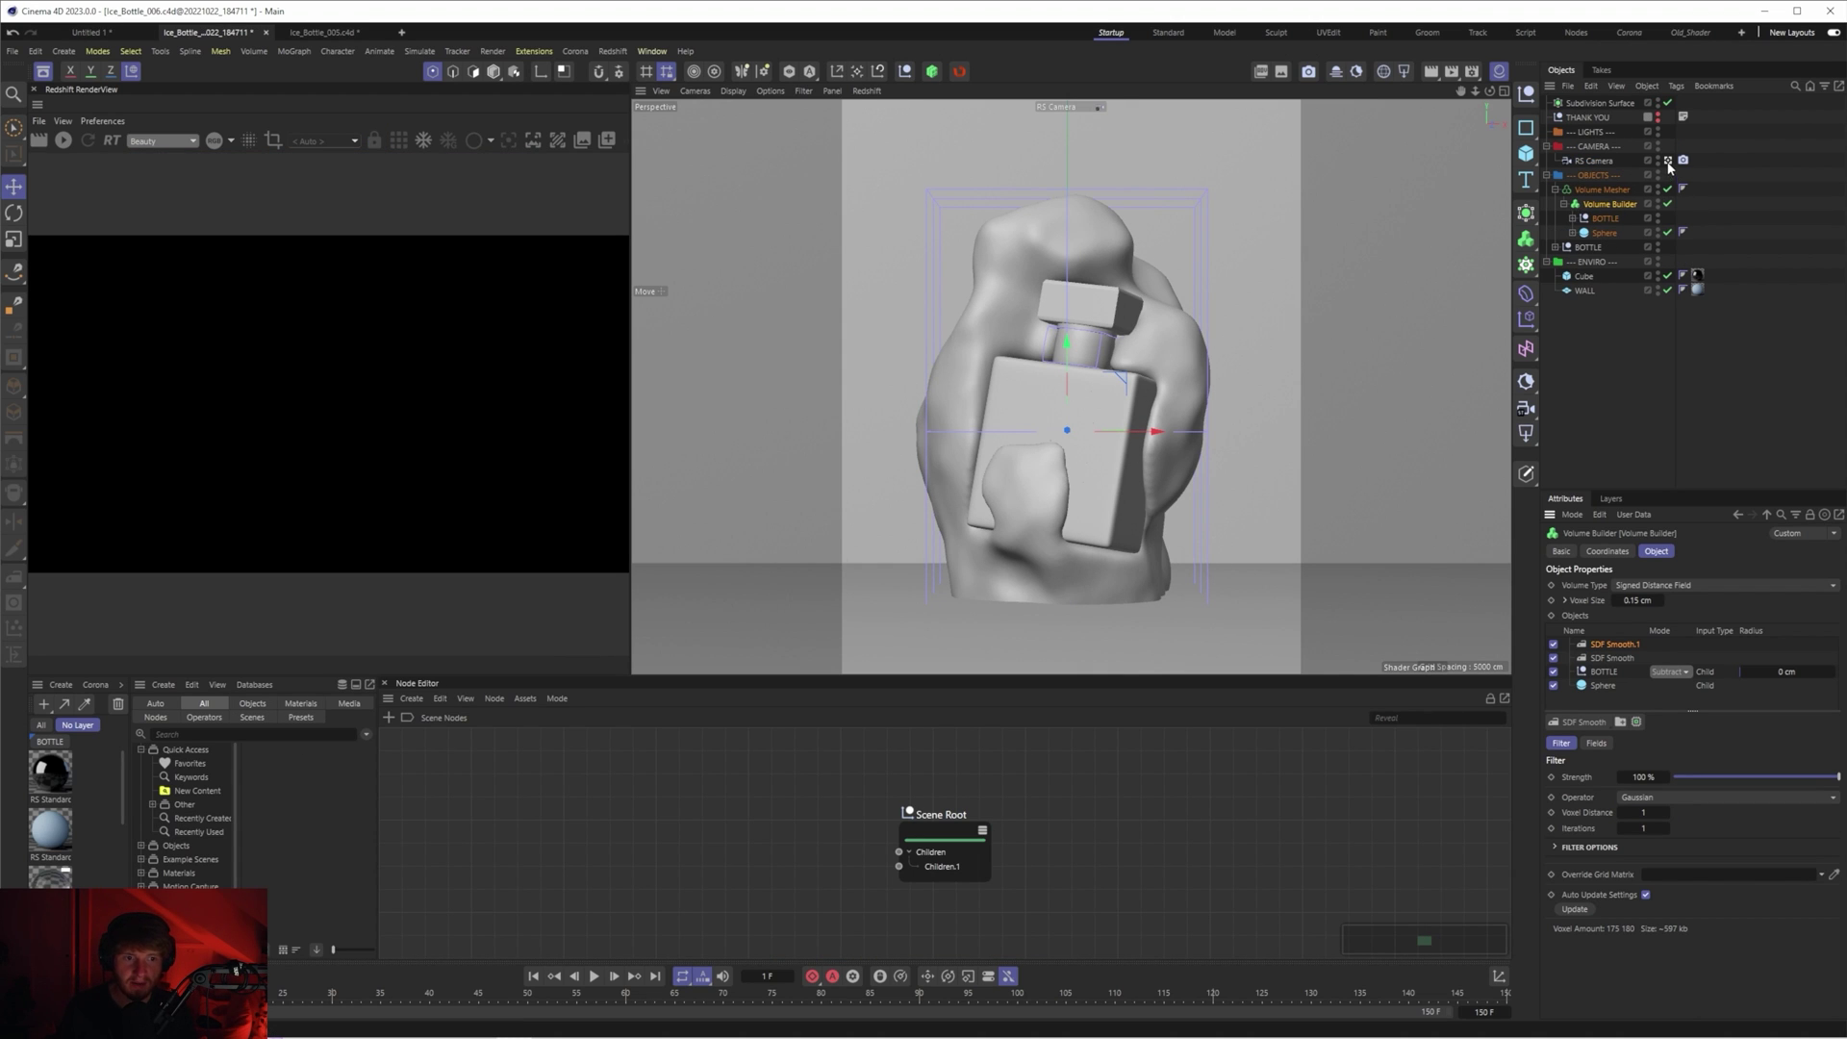
- Scale the Sphere's FFD cage up to about 118.6%
left_click(1573, 233)
left_click(1607, 247)
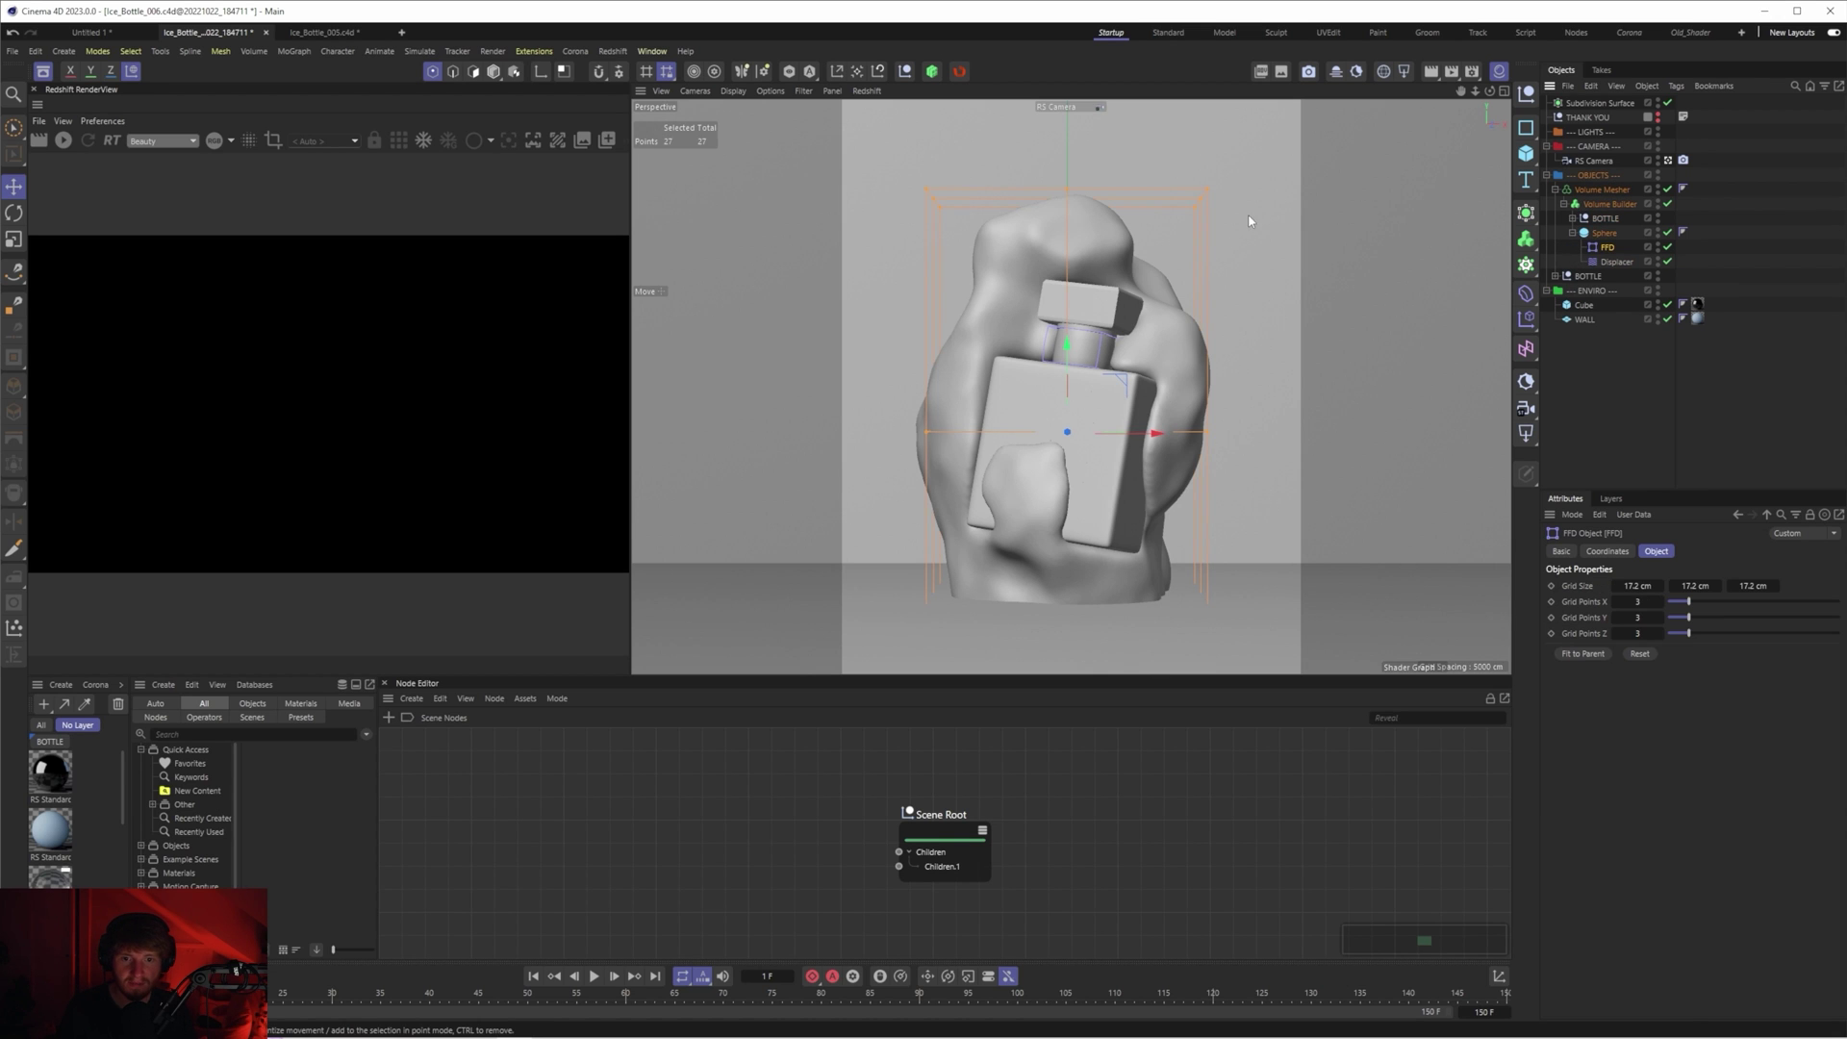
key("t")
left_click_drag(1143, 440, 1177, 442)
key("e")
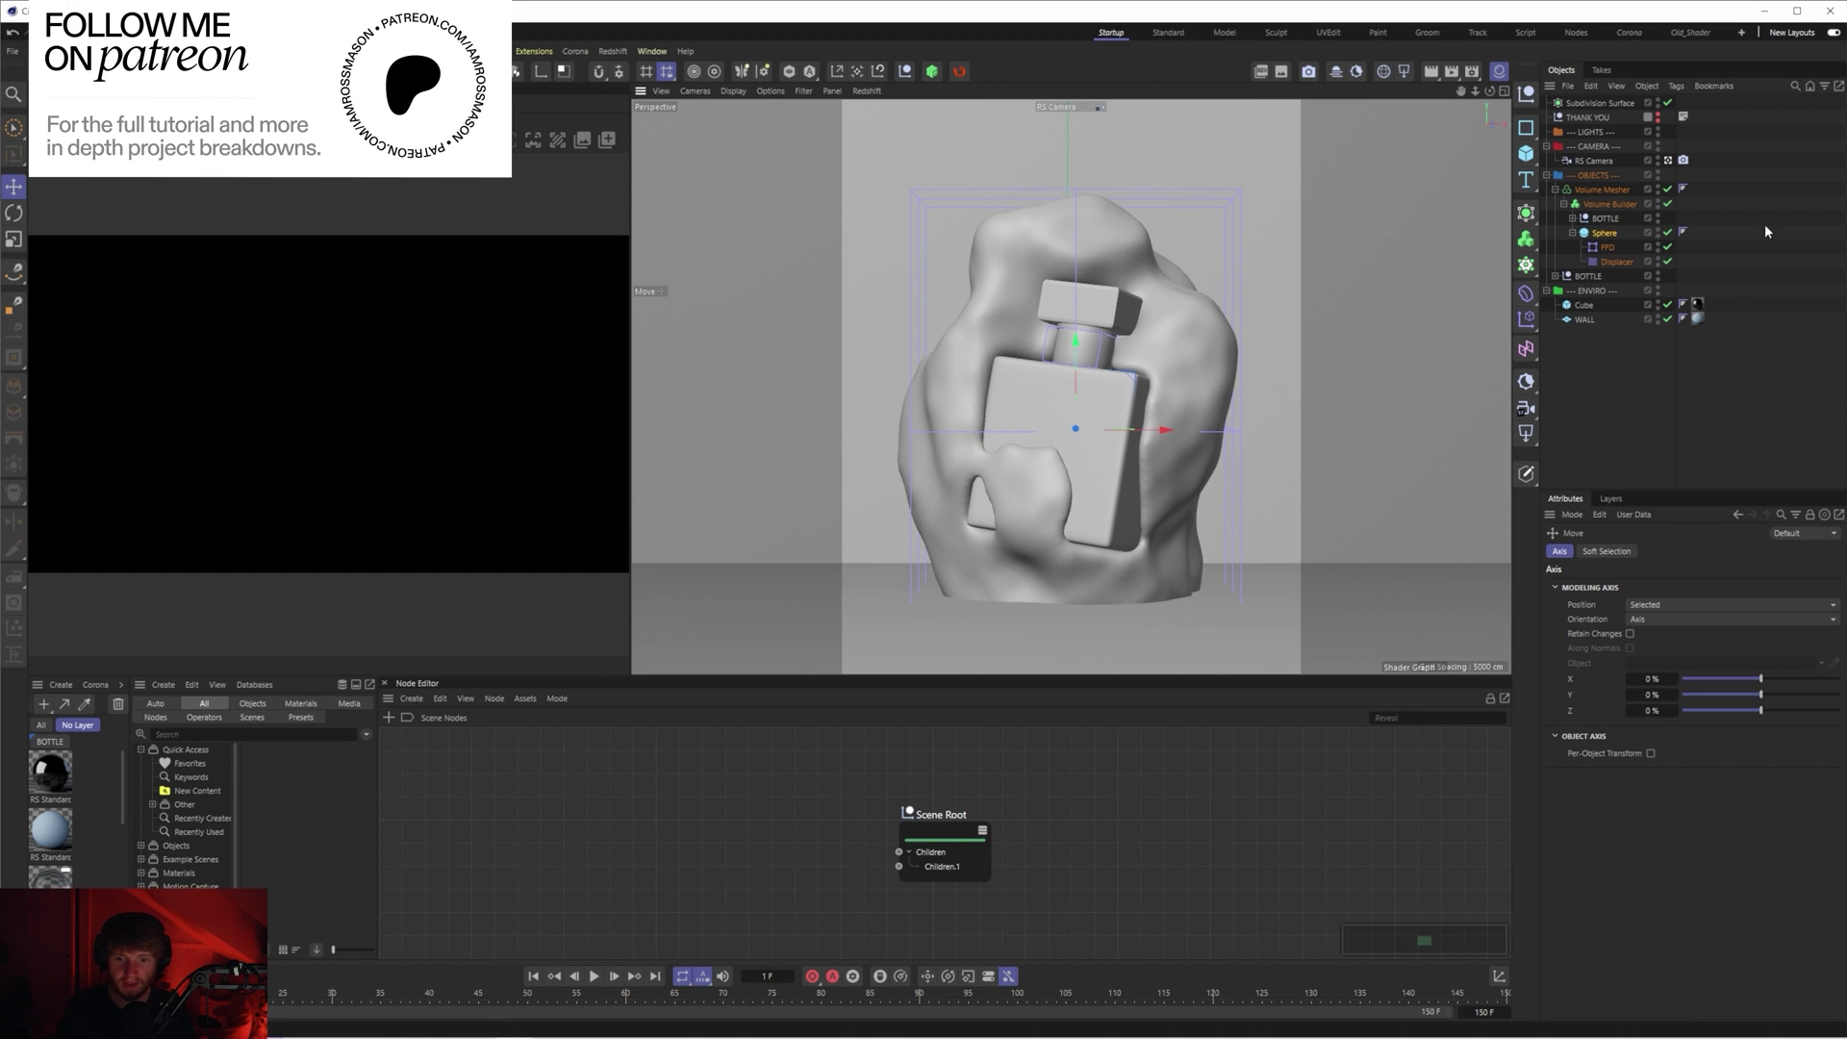
- Shift the deformed sphere slightly to the left in the editor view, then return to the RS Camera
left_click(1668, 161)
key("o")
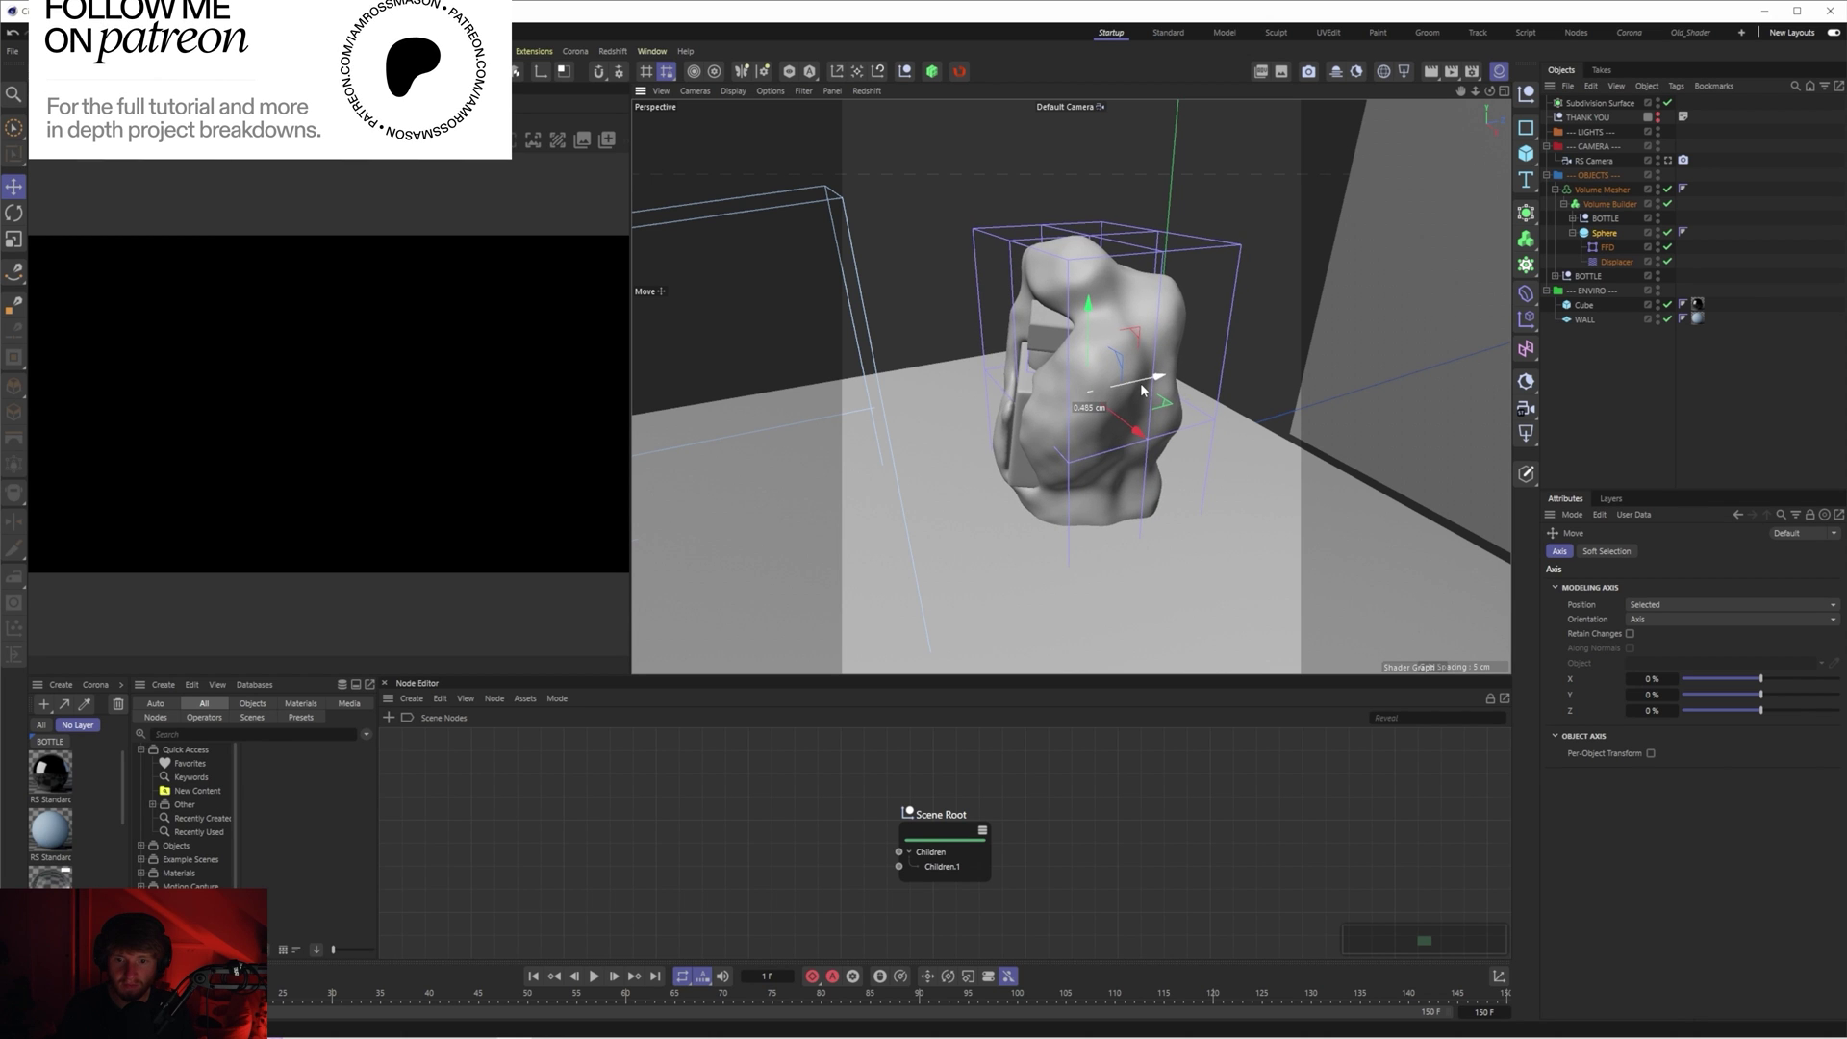
left_click_drag(1146, 389, 1139, 389)
left_click(1669, 160)
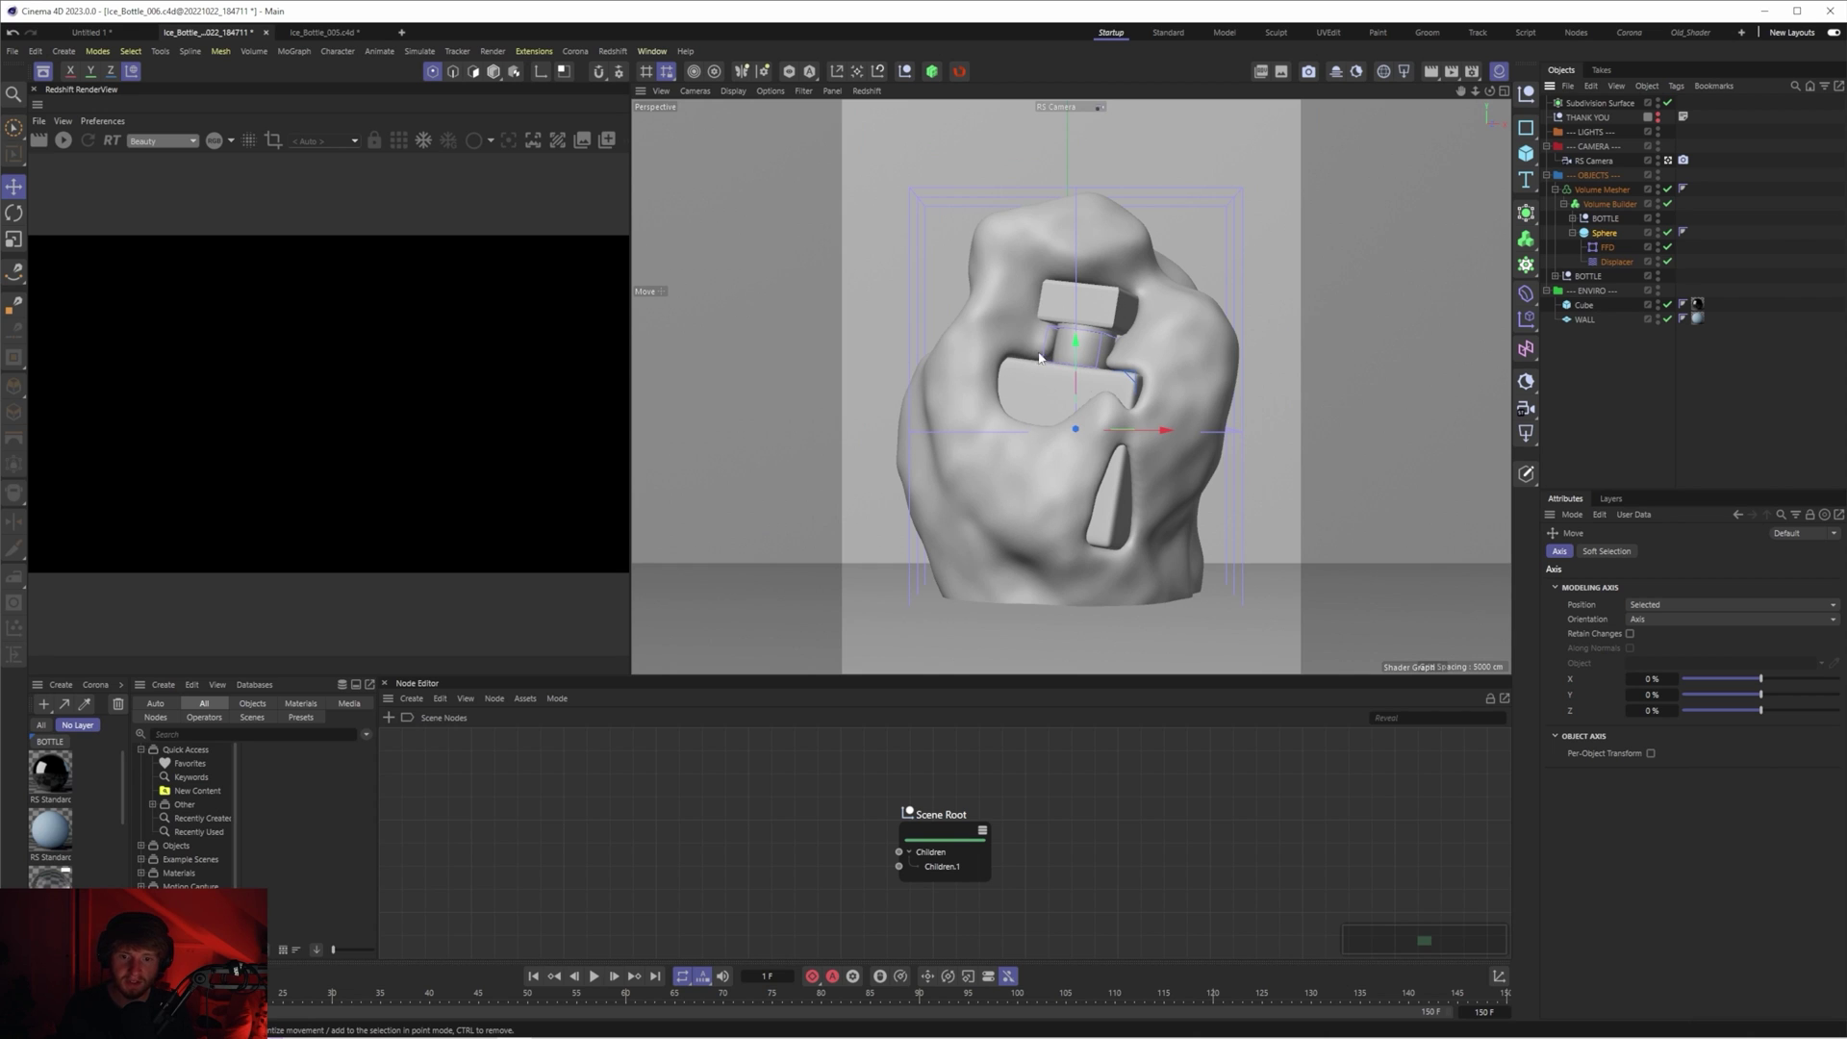
- Rectangle-select the FFD cage's left column of points, then select the floor Cube
left_click(1606, 247)
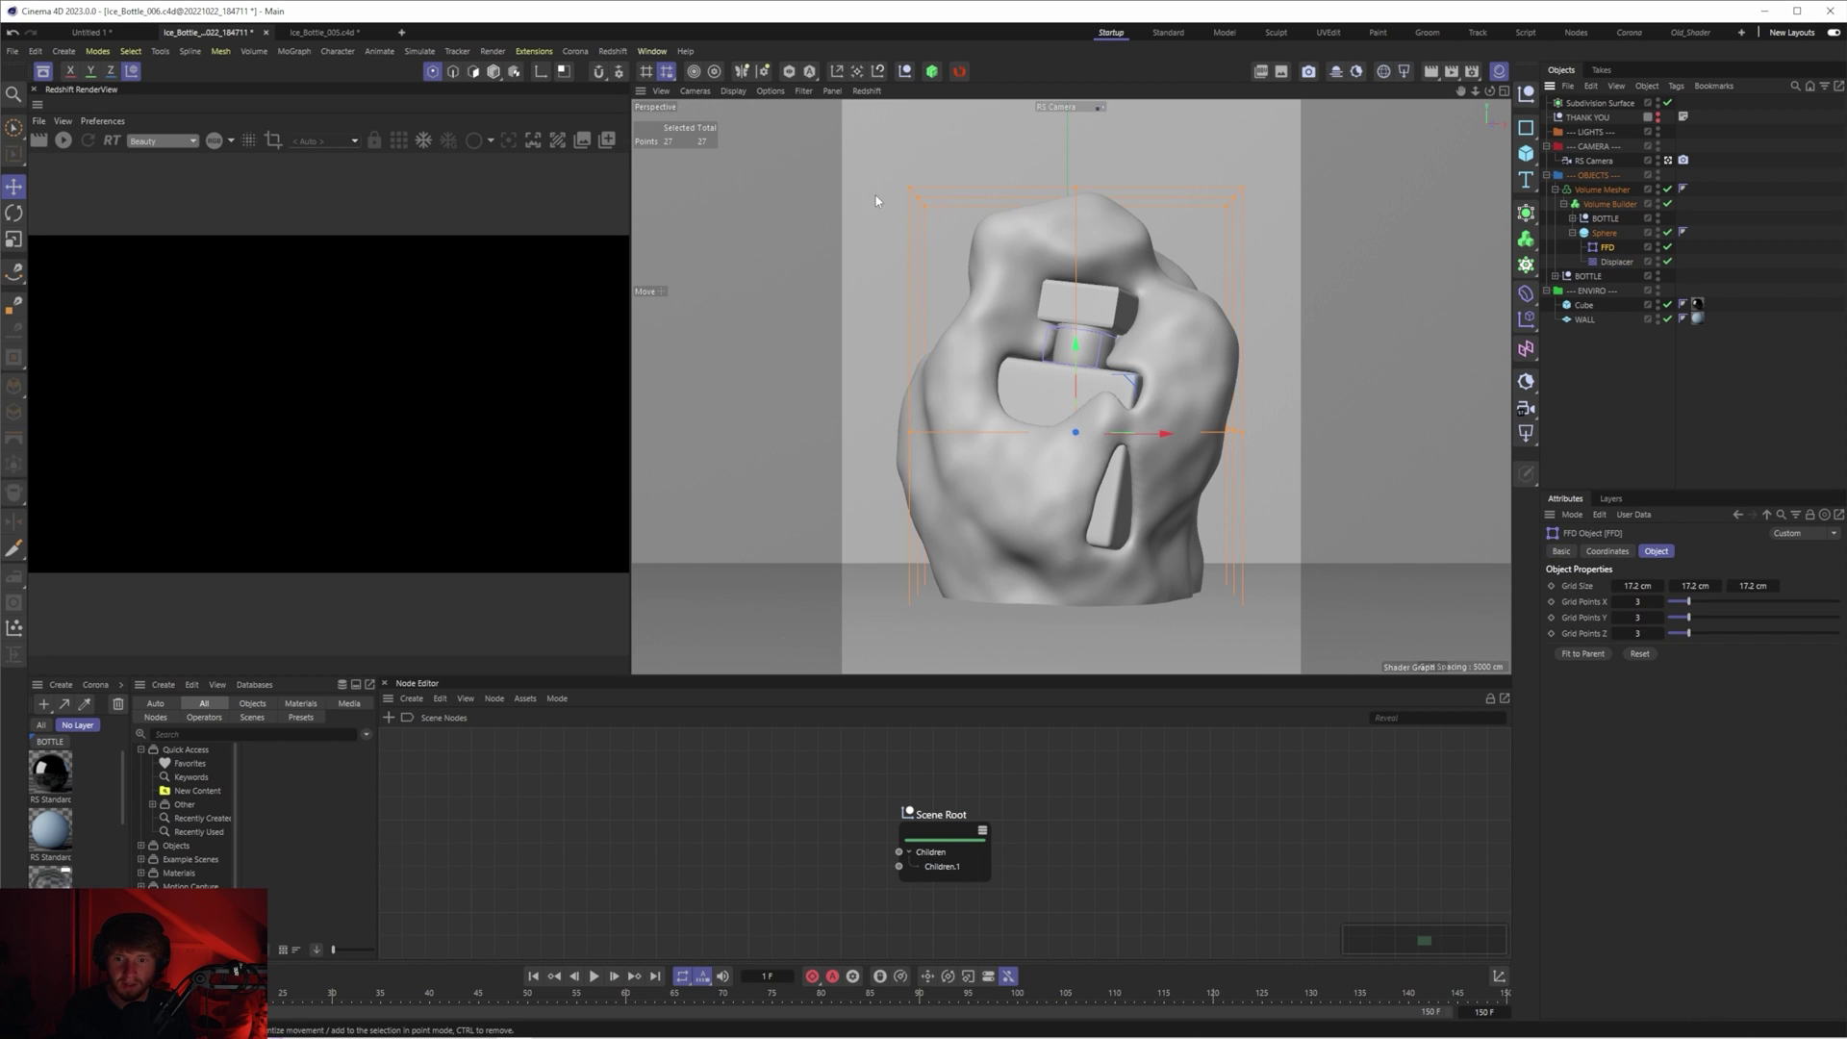
left_click_drag(15, 129, 60, 177)
left_click_drag(851, 154, 972, 672)
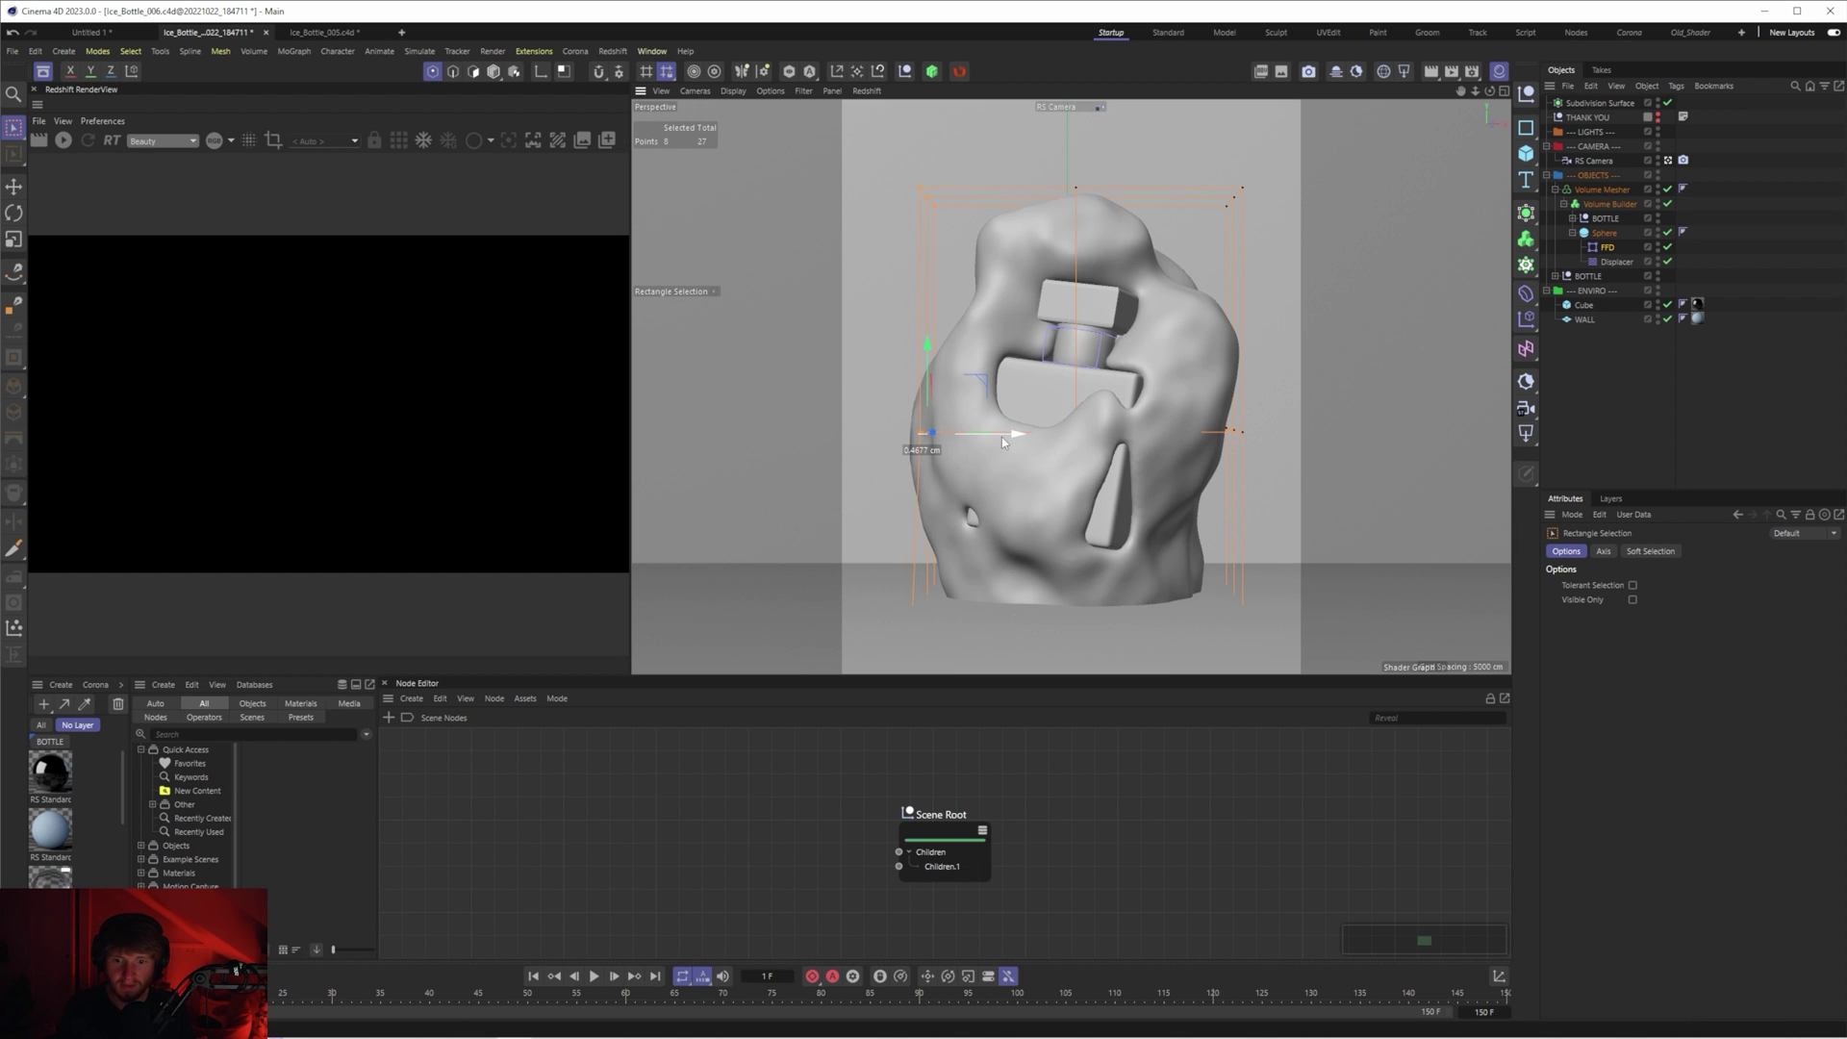
left_click(1724, 342)
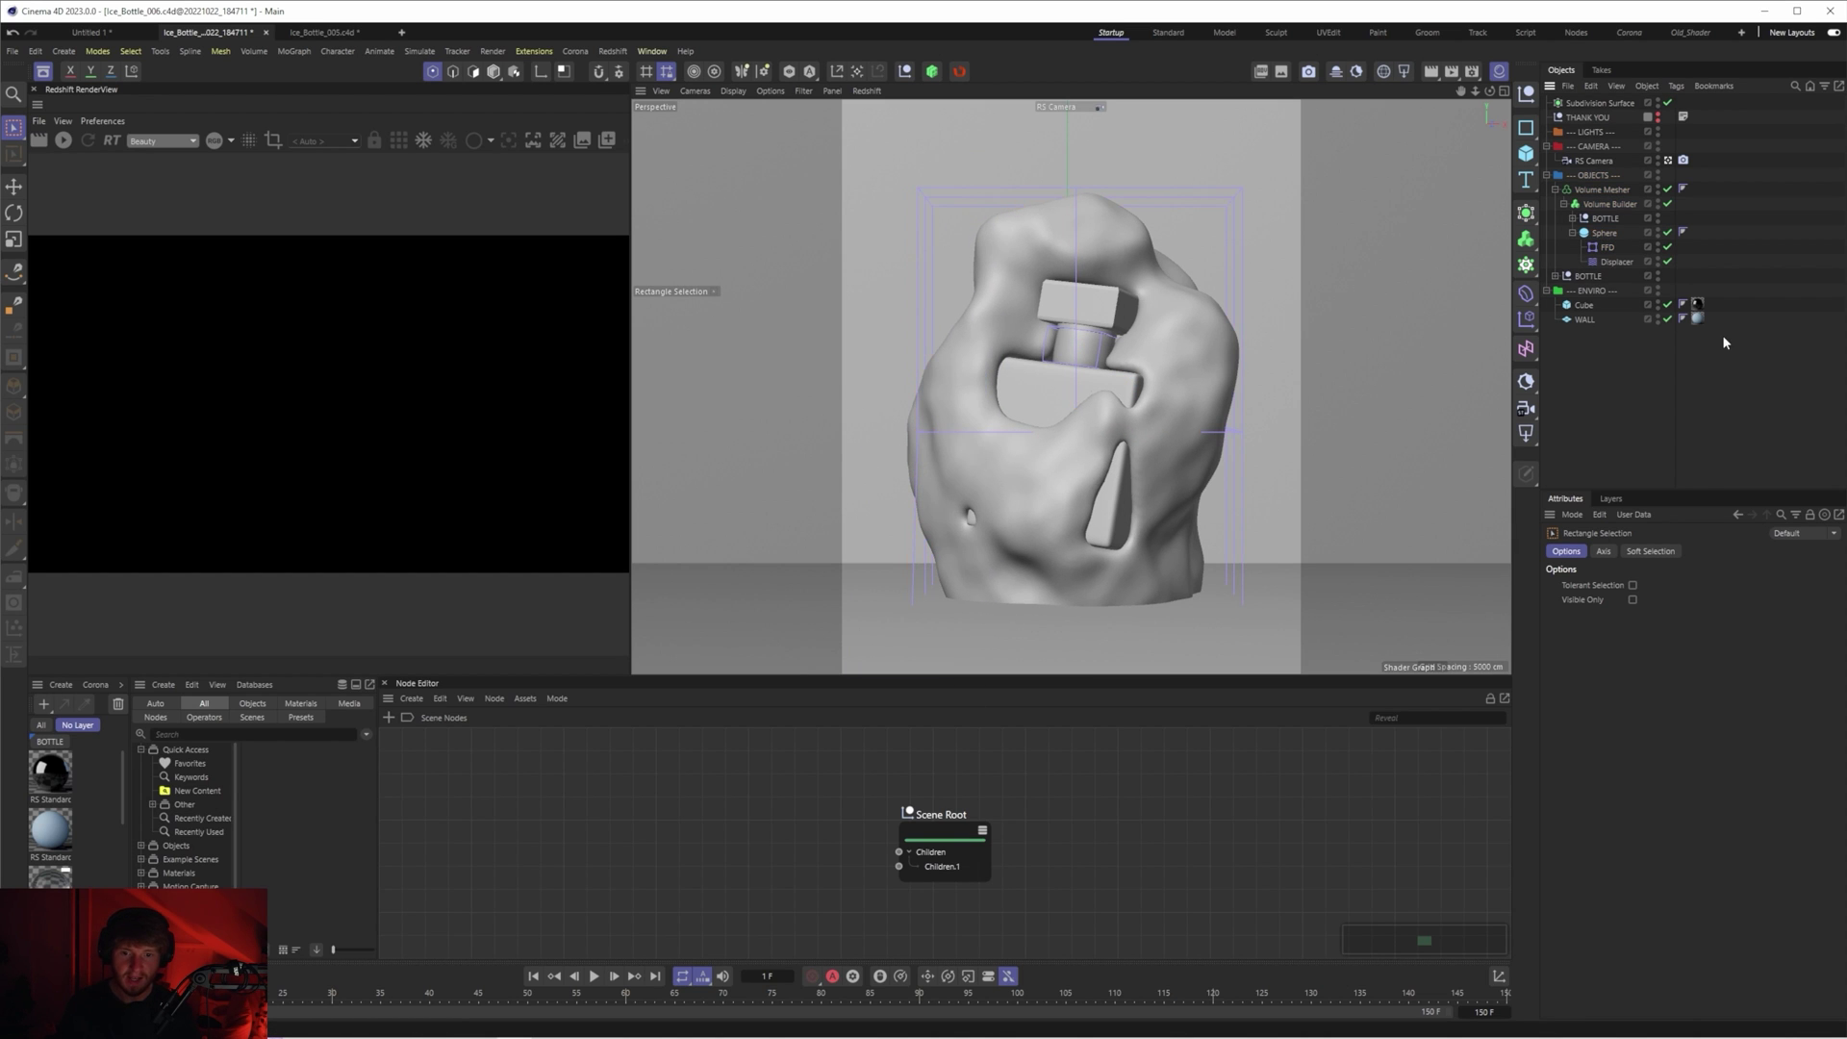
left_click(1571, 233)
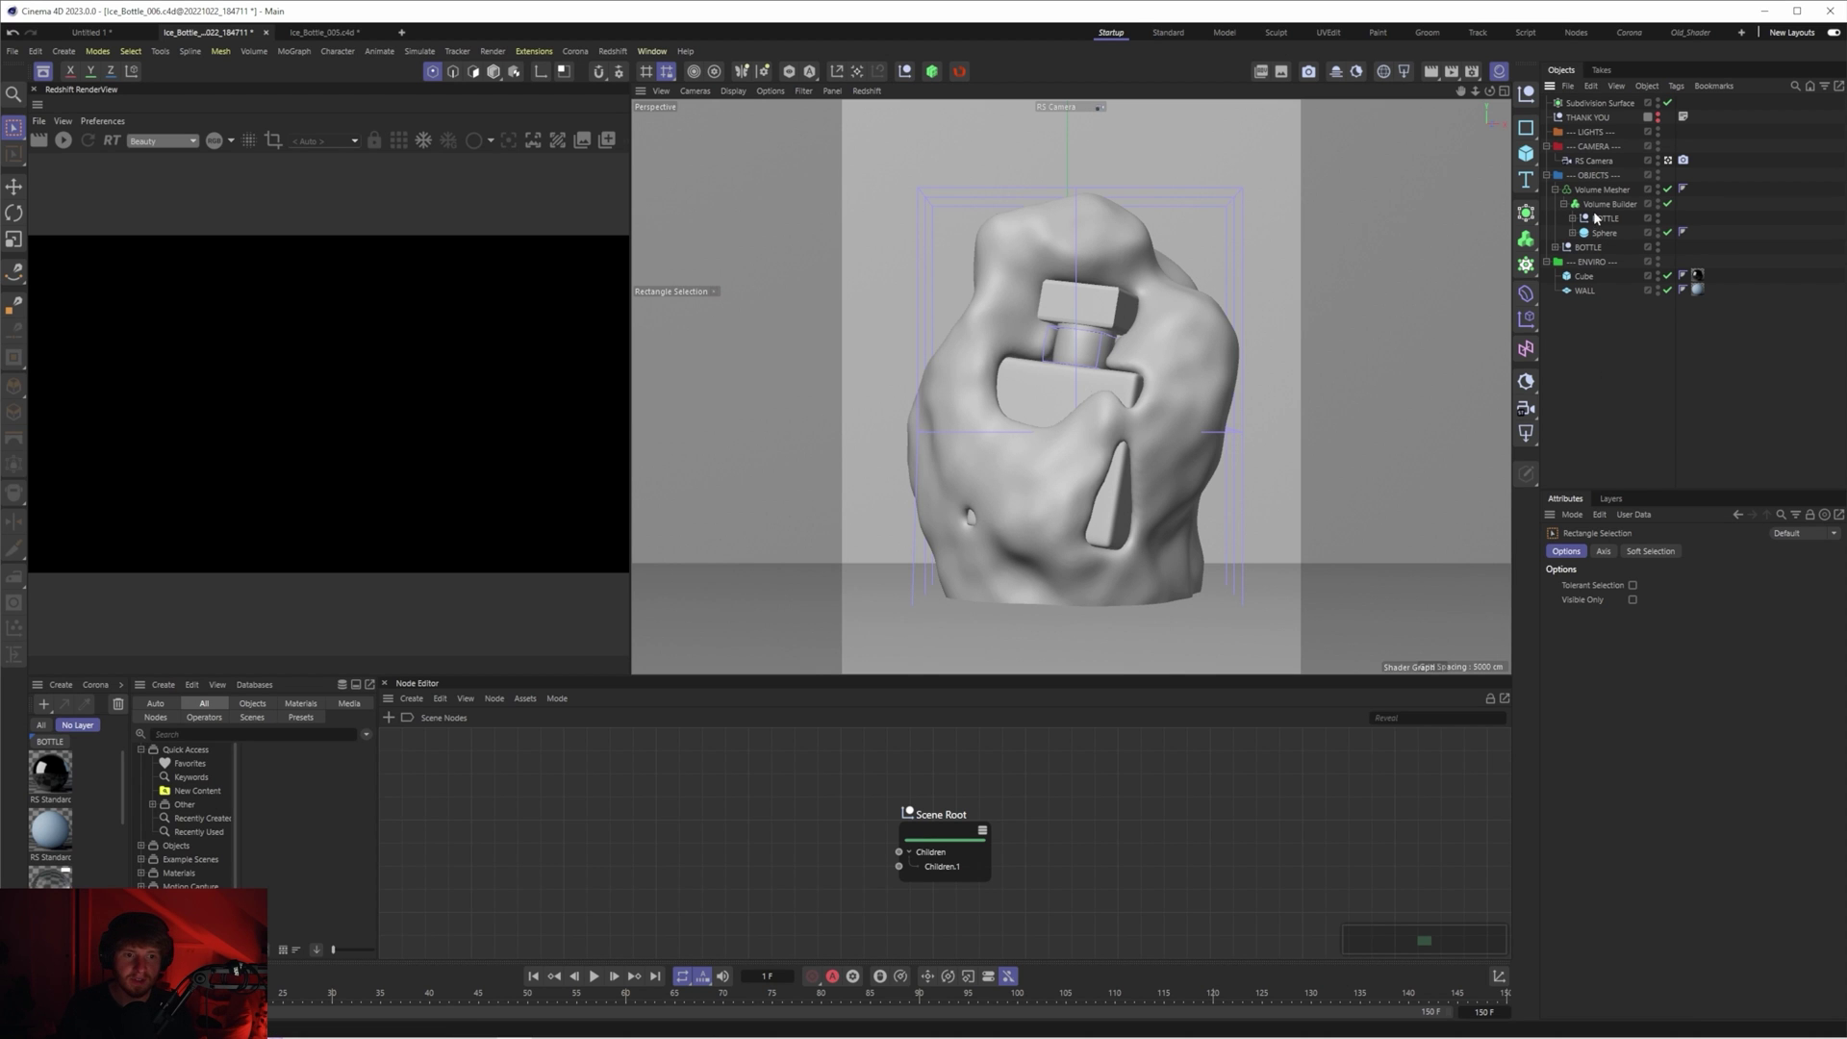
left_click(1588, 276)
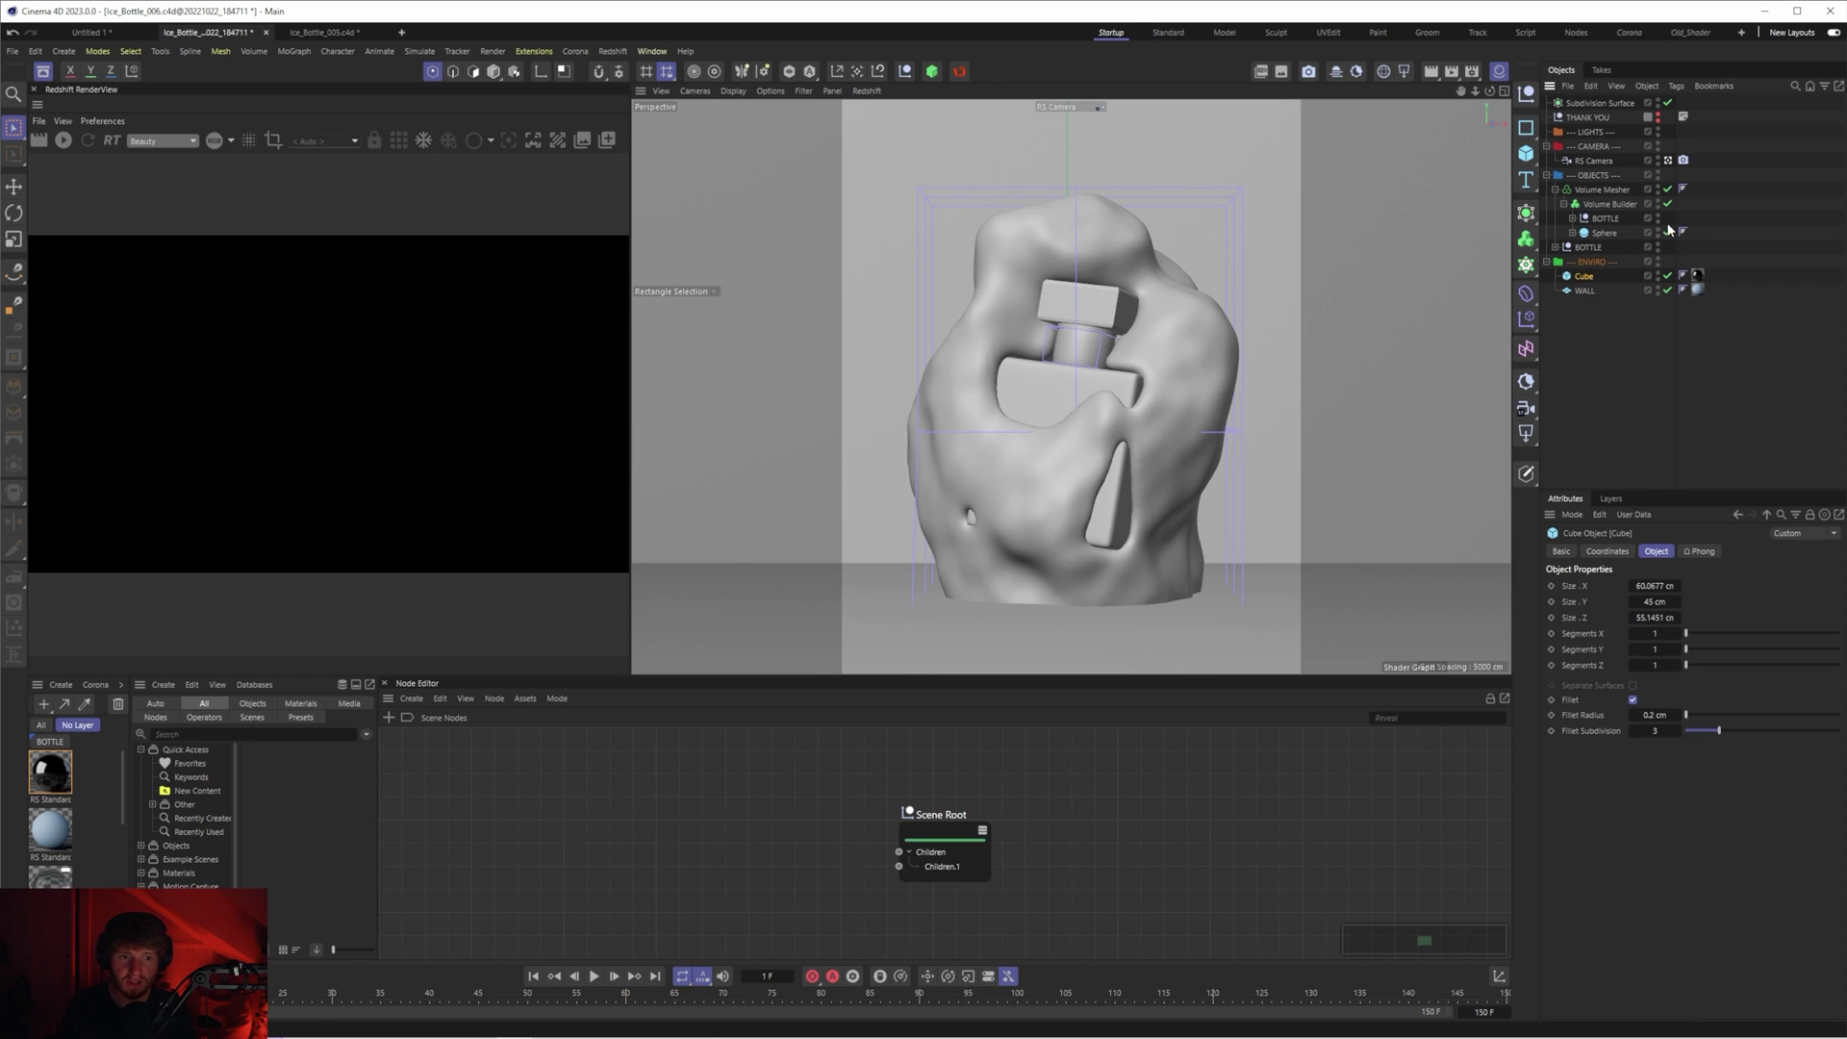
- Frame the editor view on the floor Cube, adding a Plane and then undoing it
left_click(1669, 162)
scroll(1069, 552, "down", 10)
key("e")
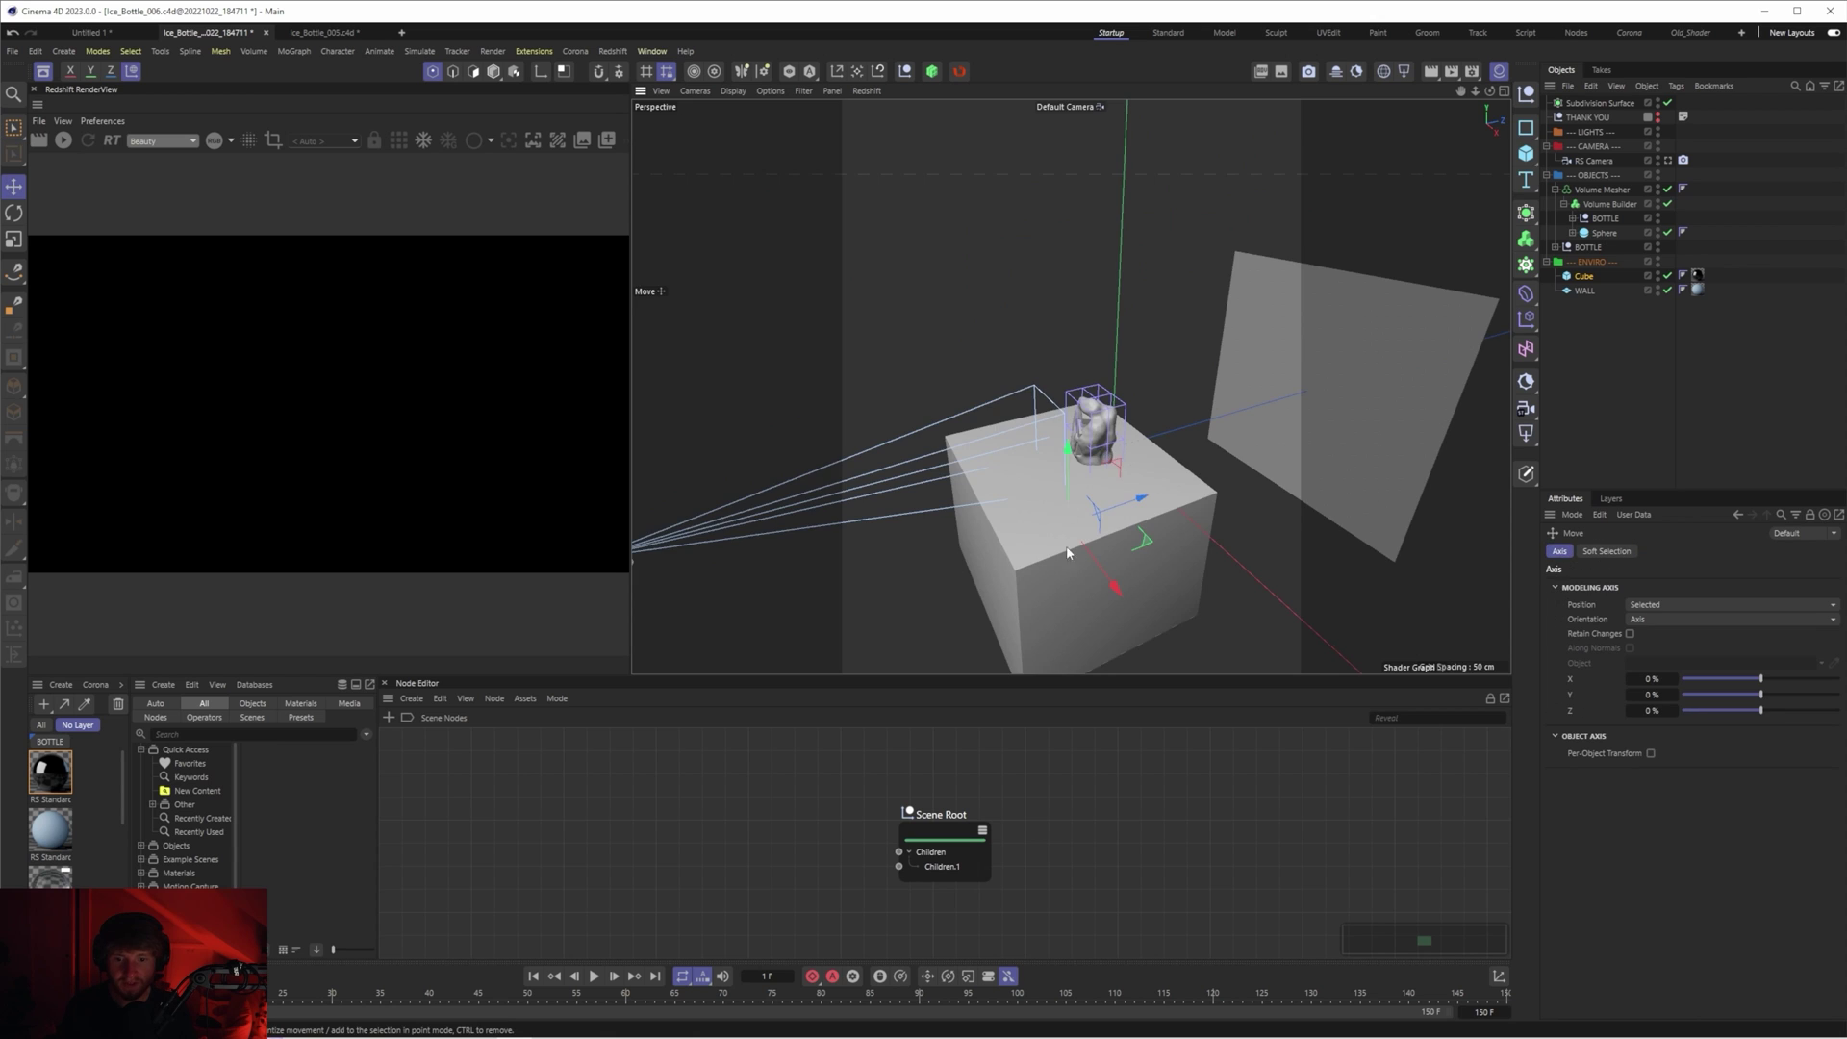
key("s")
scroll(1068, 554, "down", 3)
scroll(1088, 447, "down", 3)
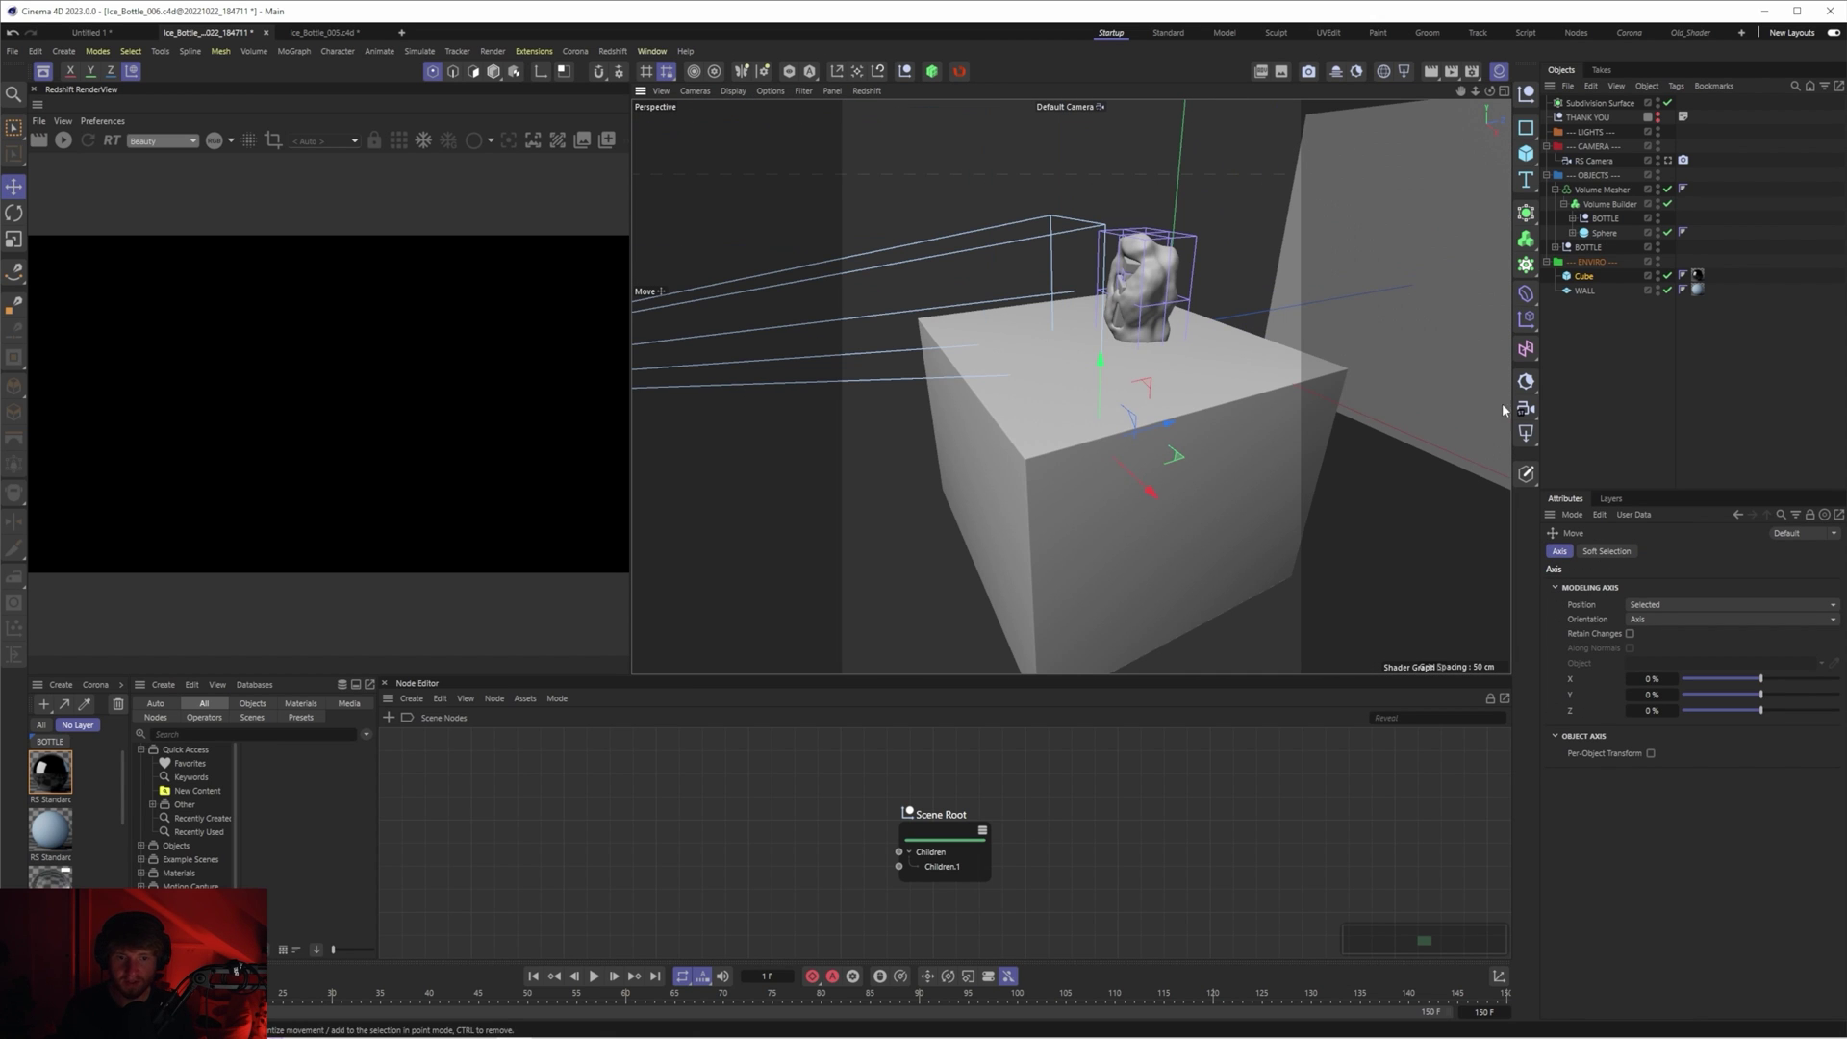
left_click(1589, 370)
left_click(1534, 166)
left_click(1578, 205)
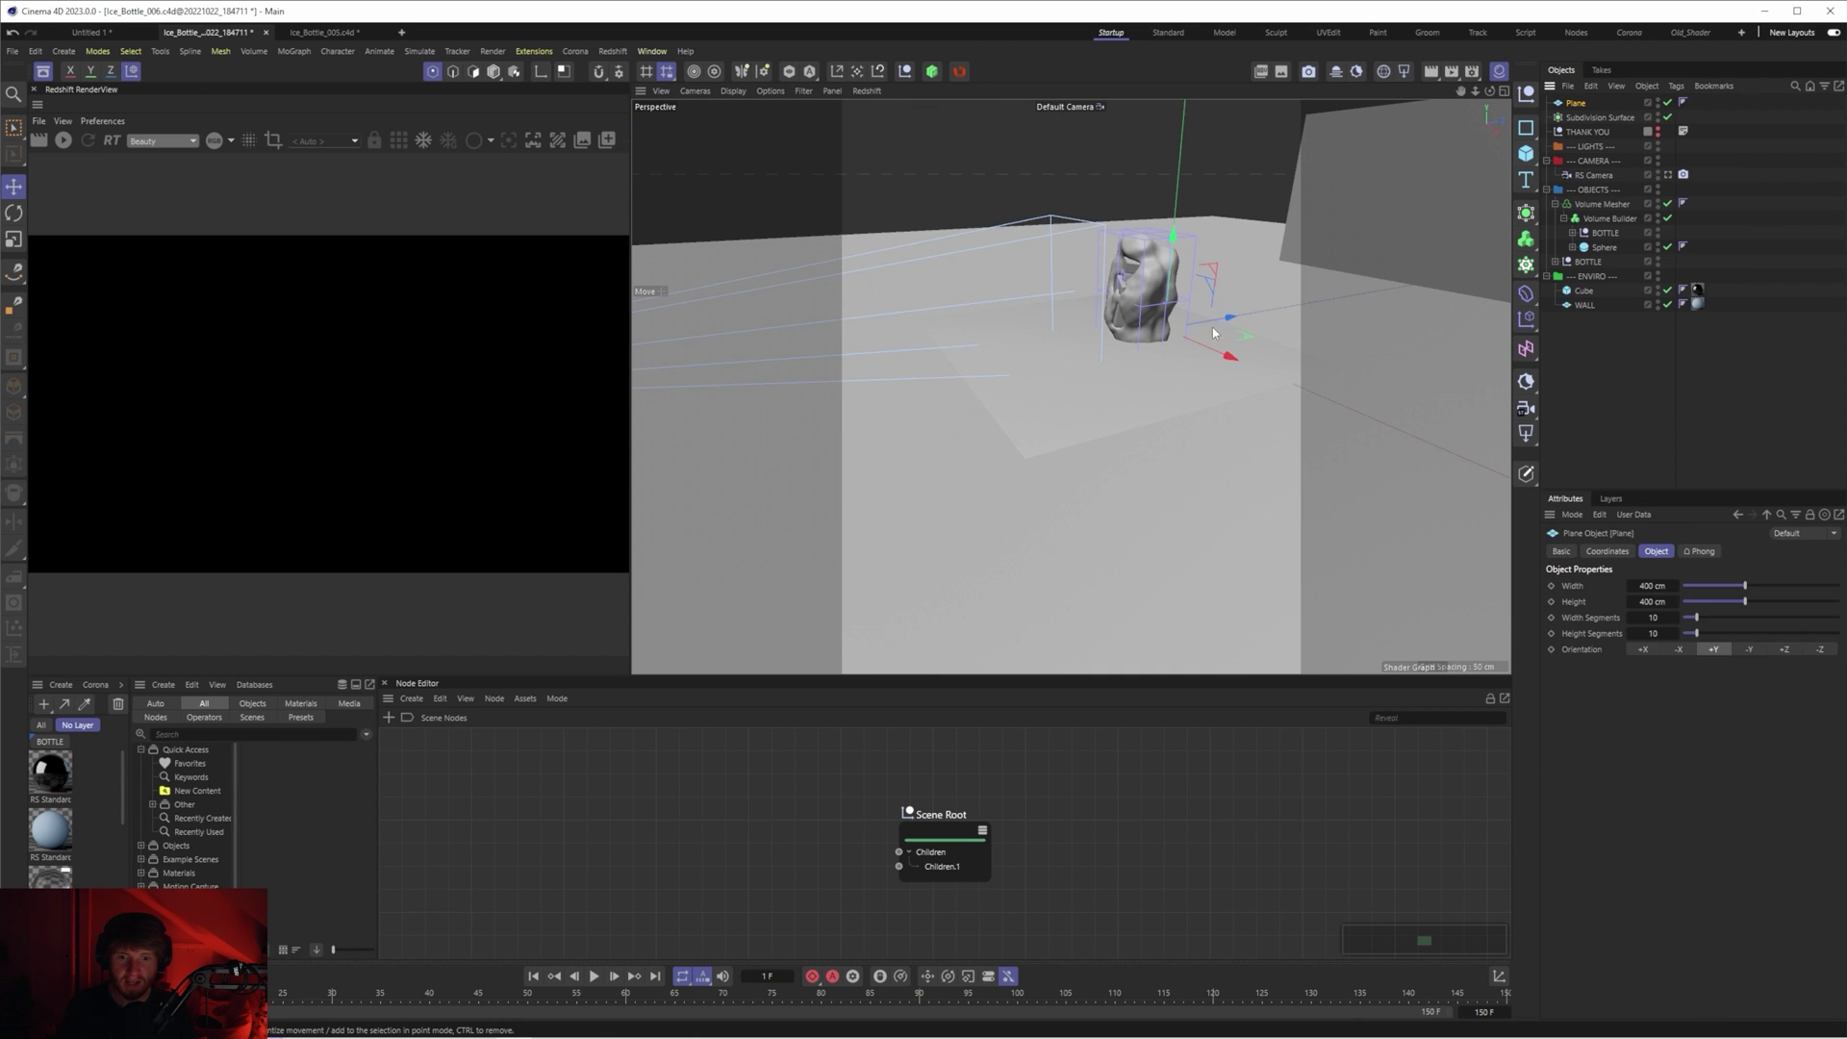
key("ctrl+z")
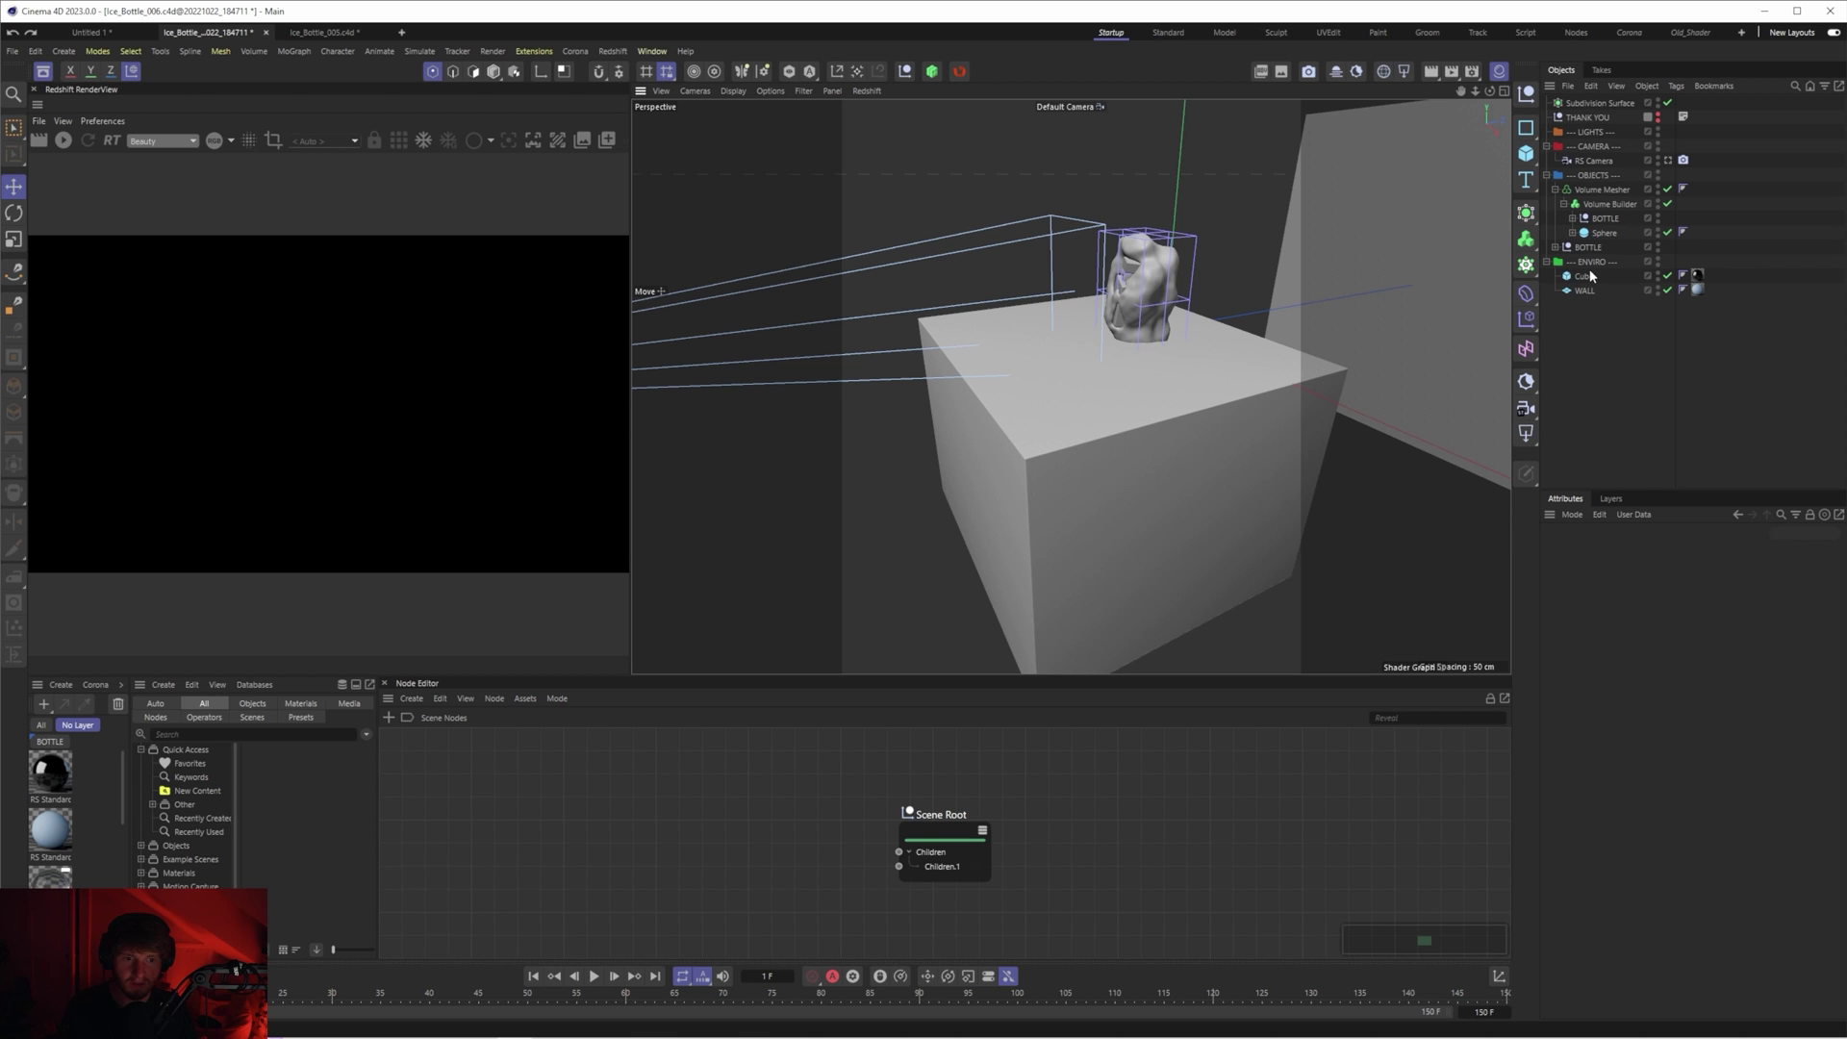
- Copy the Cube into the Volume Builder below BOTTLE and set its Mode to Subtract
left_click_drag(1586, 279, 1610, 210, "ctrl")
left_click(1605, 205)
left_click(1670, 160)
left_click(1600, 645)
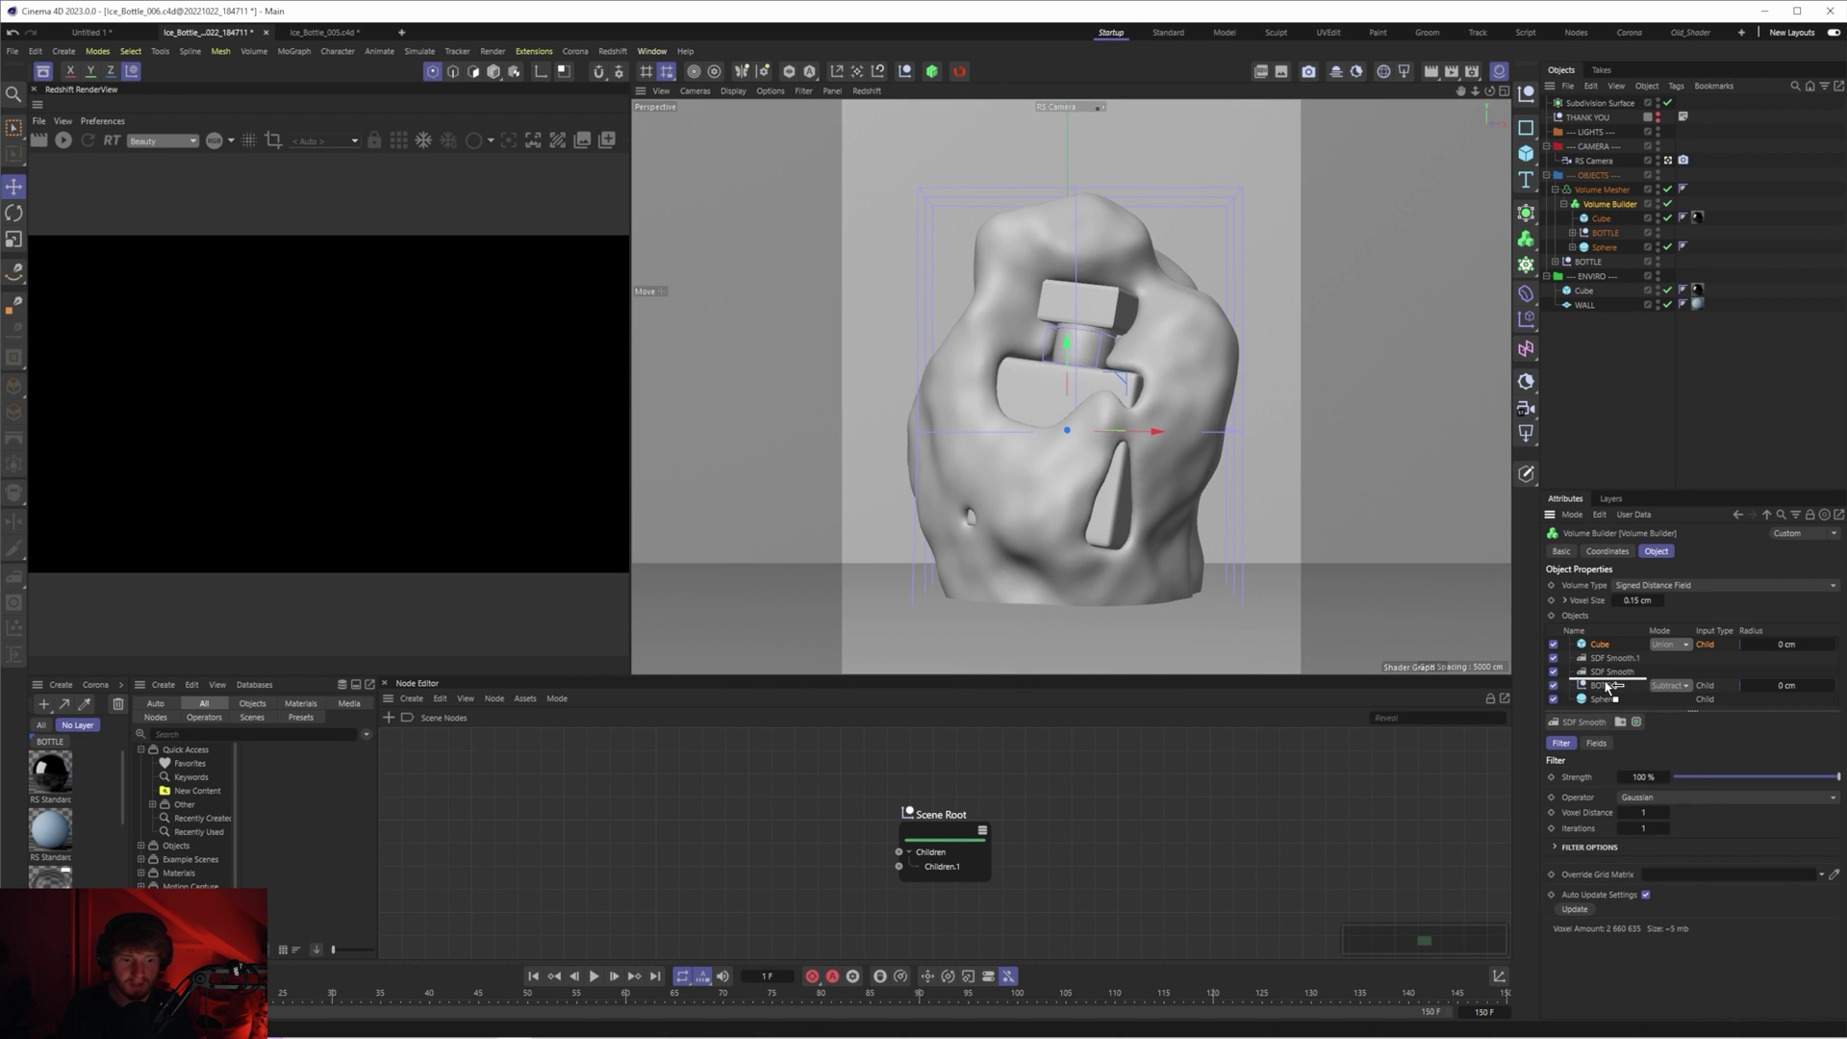
left_click_drag(1607, 685, 1606, 692)
left_click(1667, 685)
left_click(1672, 717)
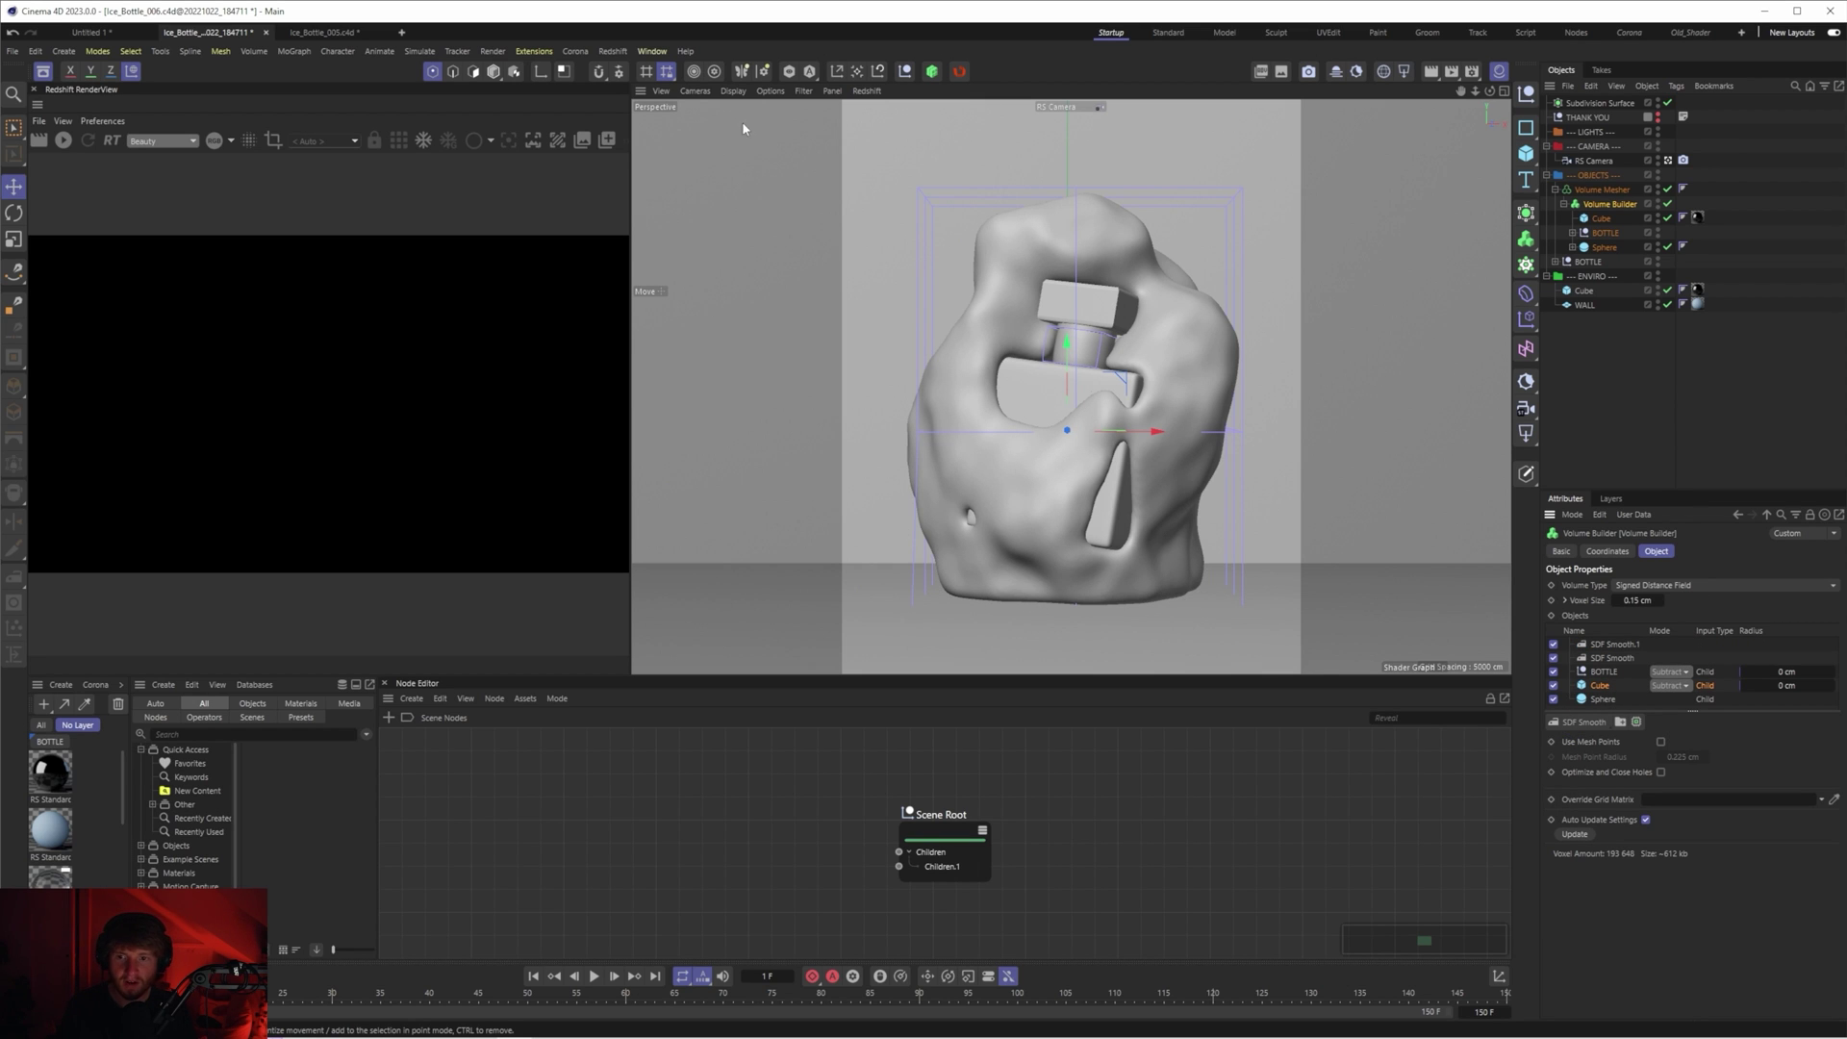
- Switch the viewport to Gouraud Shading (Lines) and toggle the Cube subtraction off and on to compare
left_click(733, 91)
left_click(784, 186)
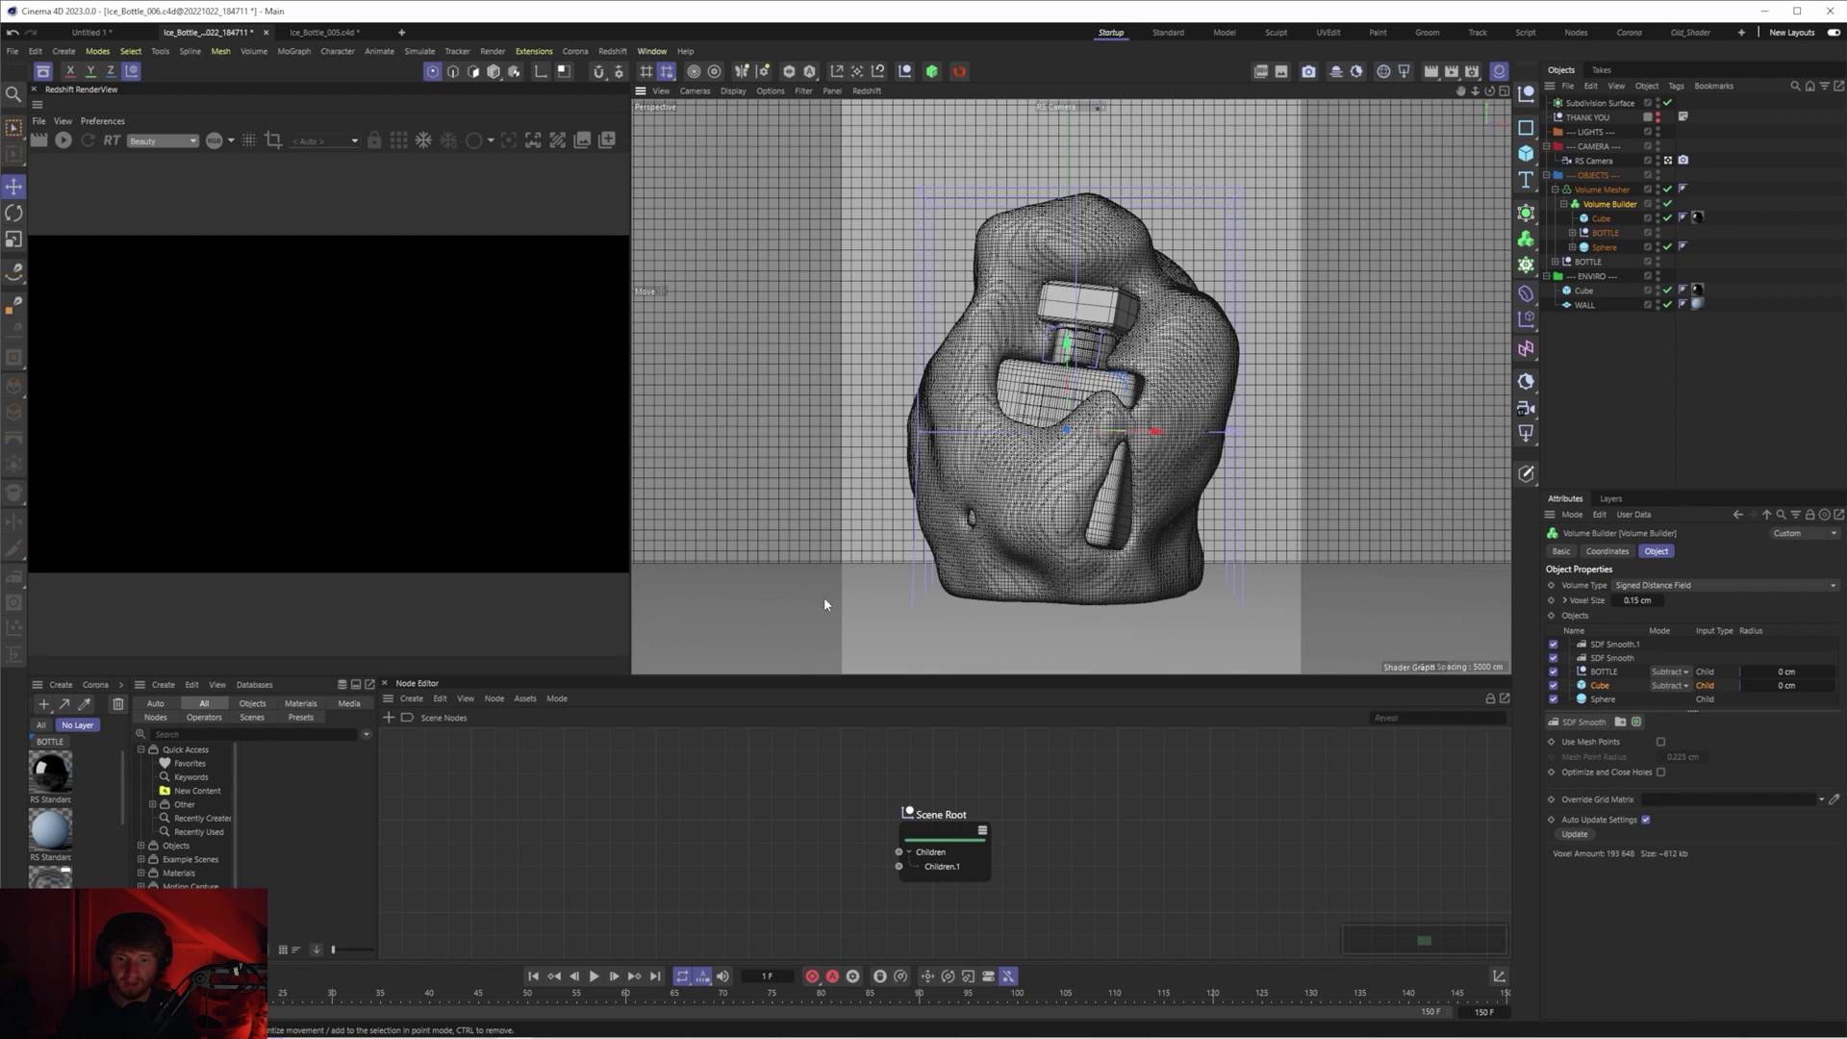
left_click(1554, 685)
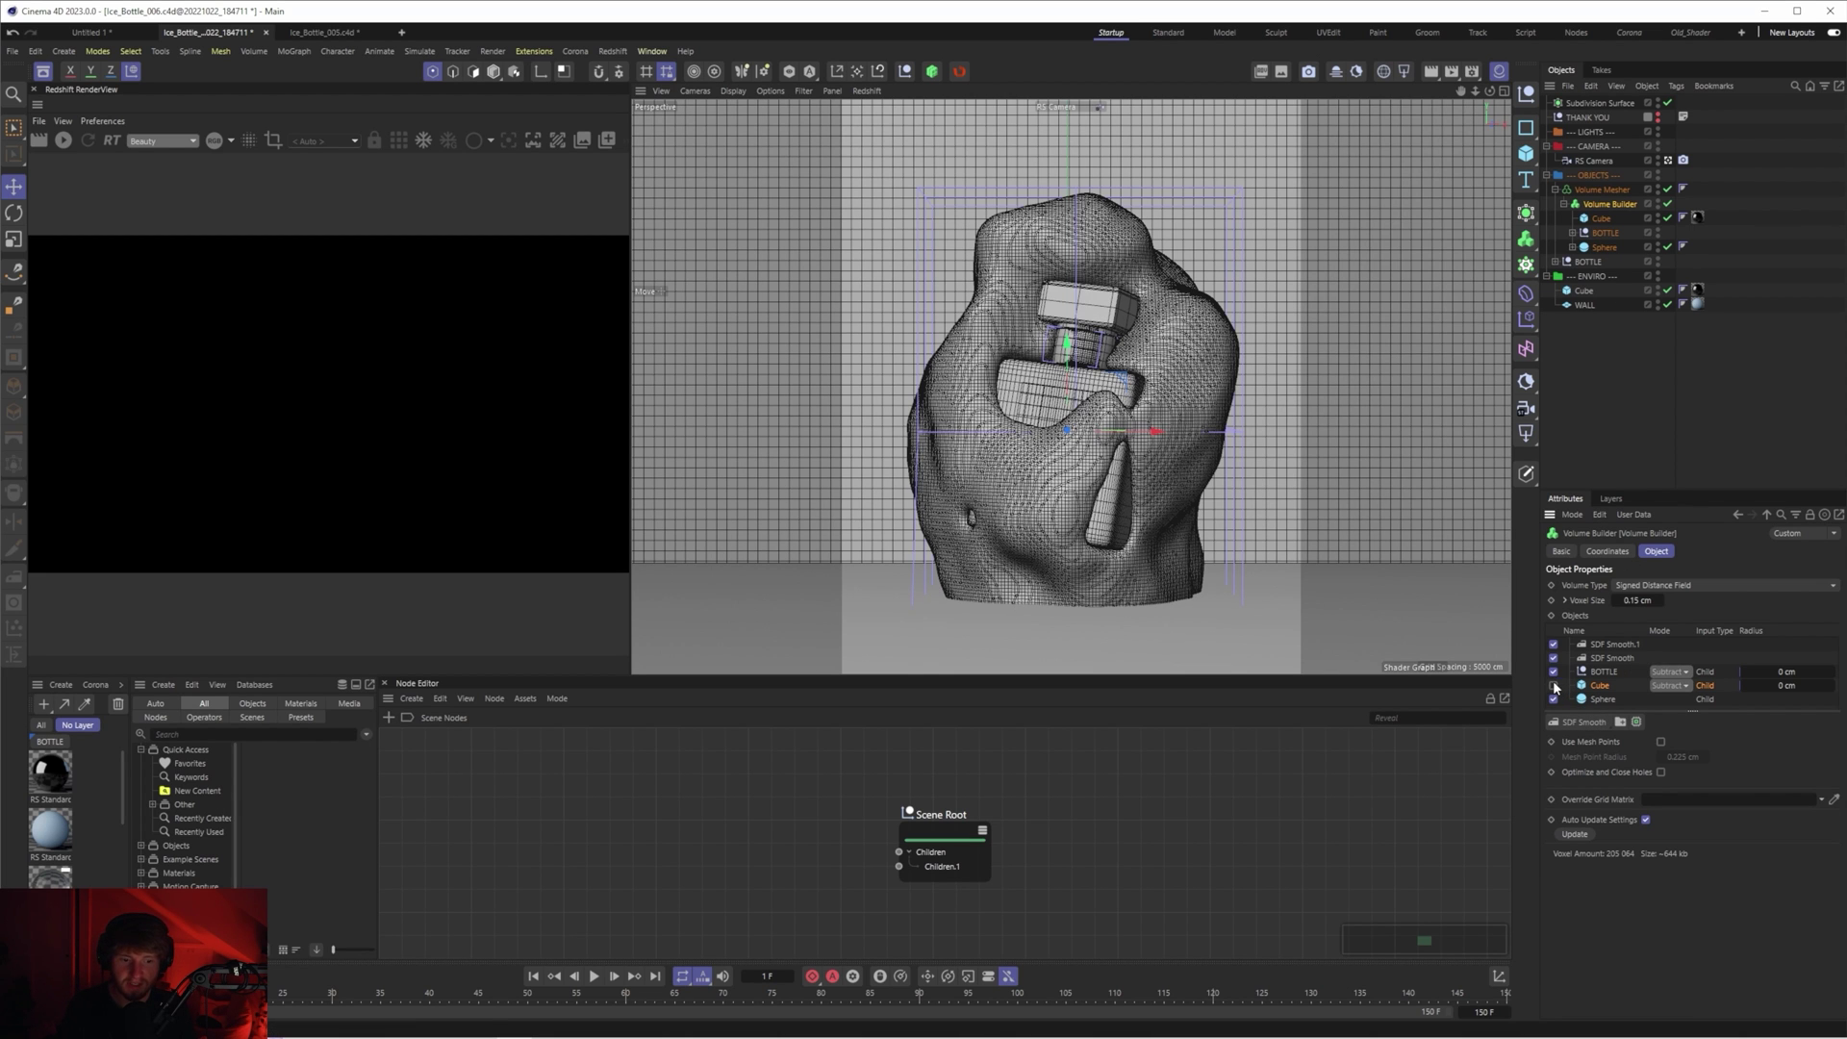
left_click(1554, 685)
left_click(1574, 397)
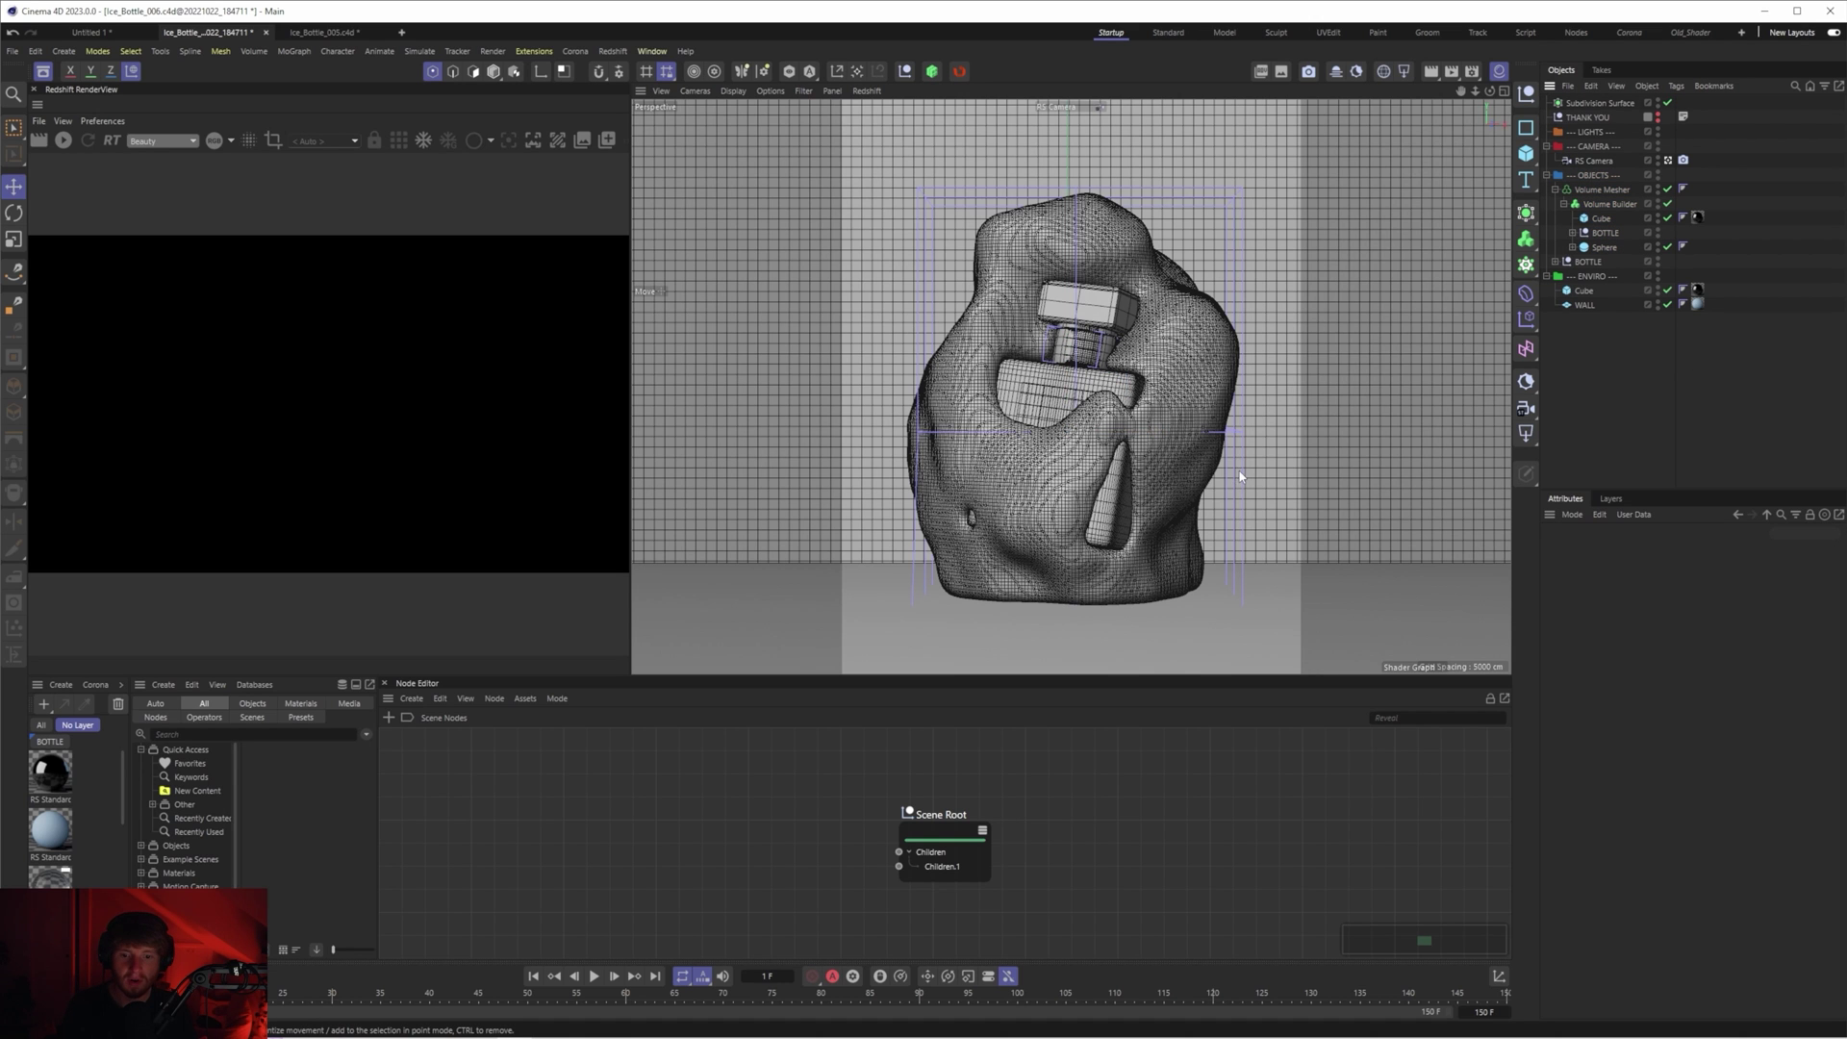